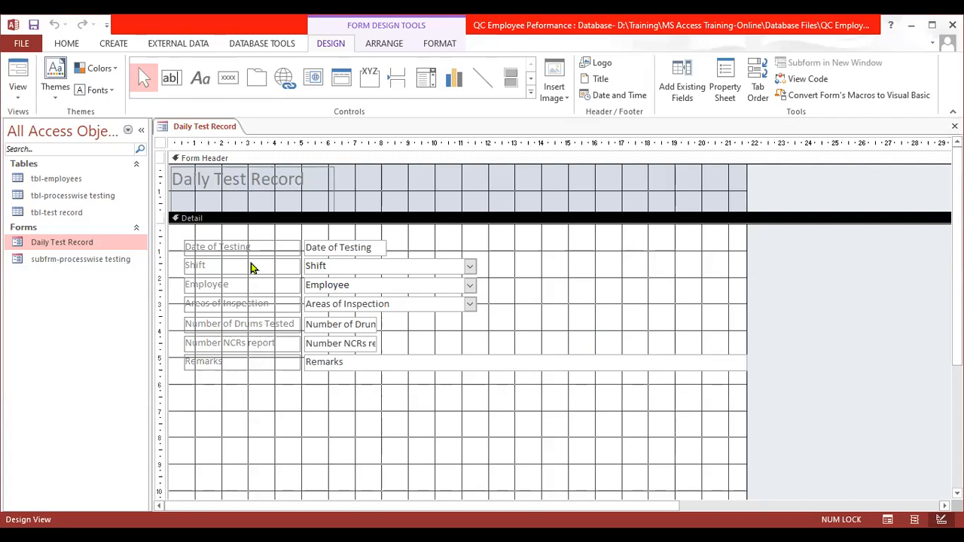
# - Insert a subform below the Remarks field in the Detail section, based on the existing form "subfrm-processwise testing"
pyautogui.click(531, 94)
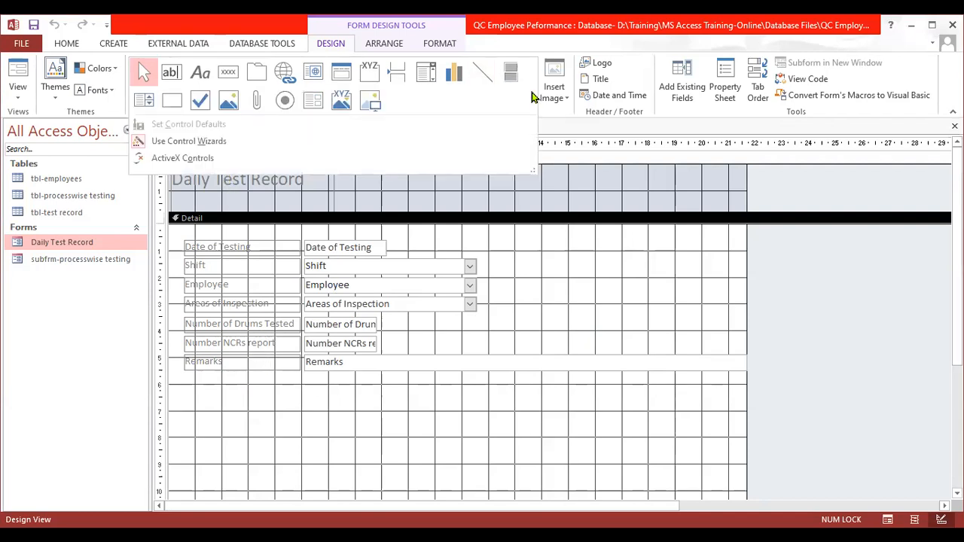
pyautogui.click(332, 45)
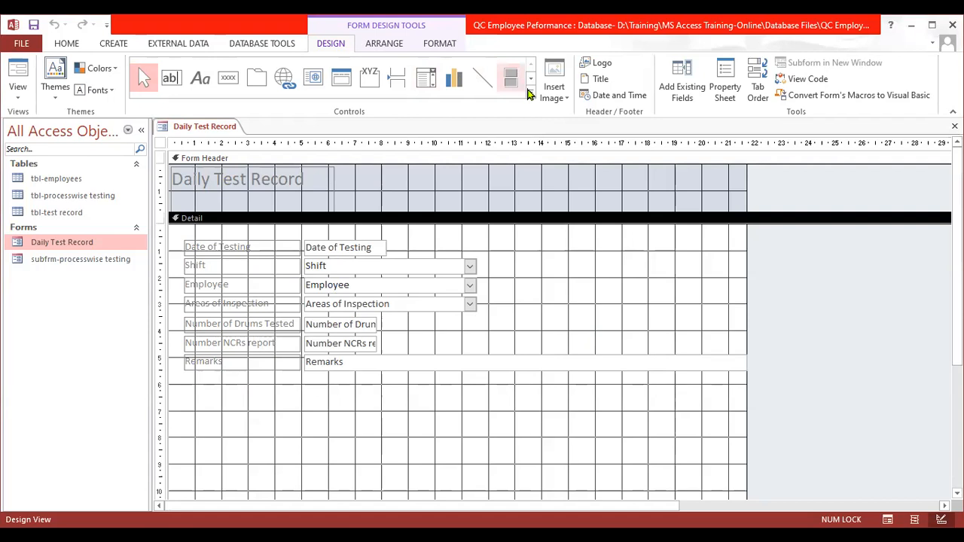
pyautogui.click(530, 93)
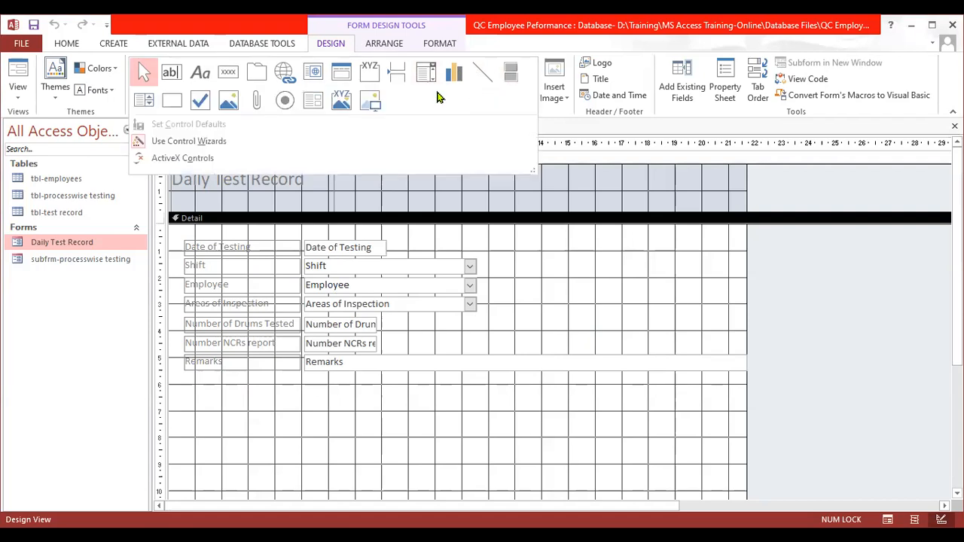
pyautogui.click(314, 105)
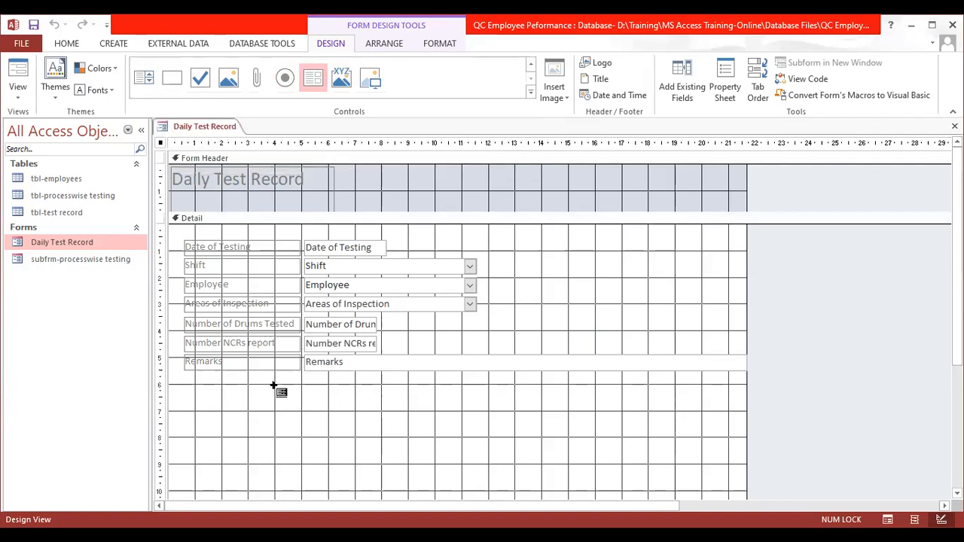
pyautogui.click(200, 397)
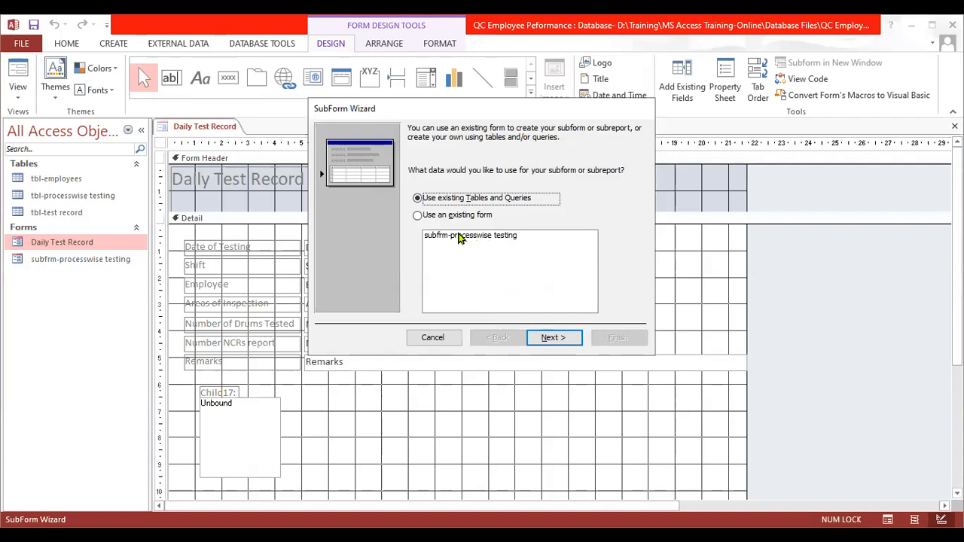
pyautogui.click(461, 237)
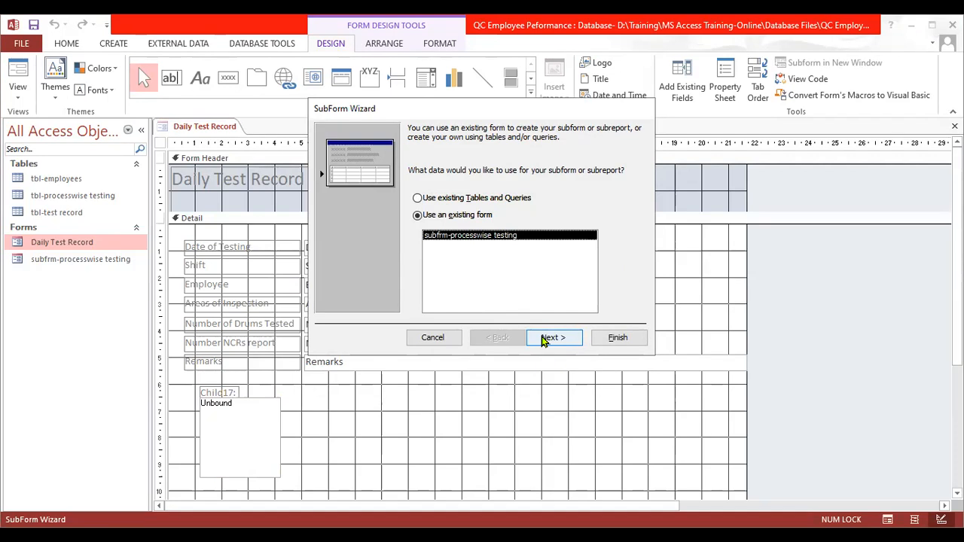
pyautogui.click(544, 339)
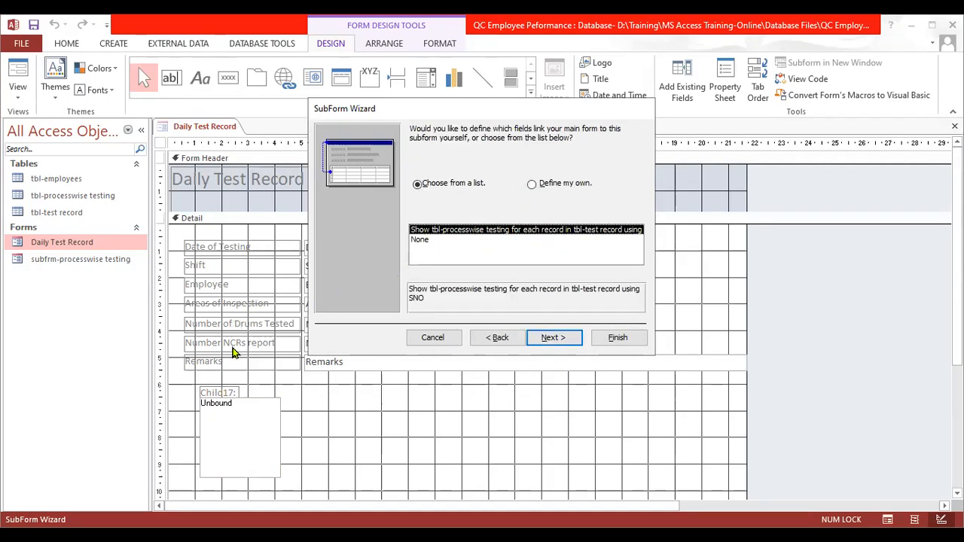
# - Define custom subform links from Date of Testing to date of testing and from Employee to Employee ID, and finish the wizard with the suggested name
pyautogui.click(532, 185)
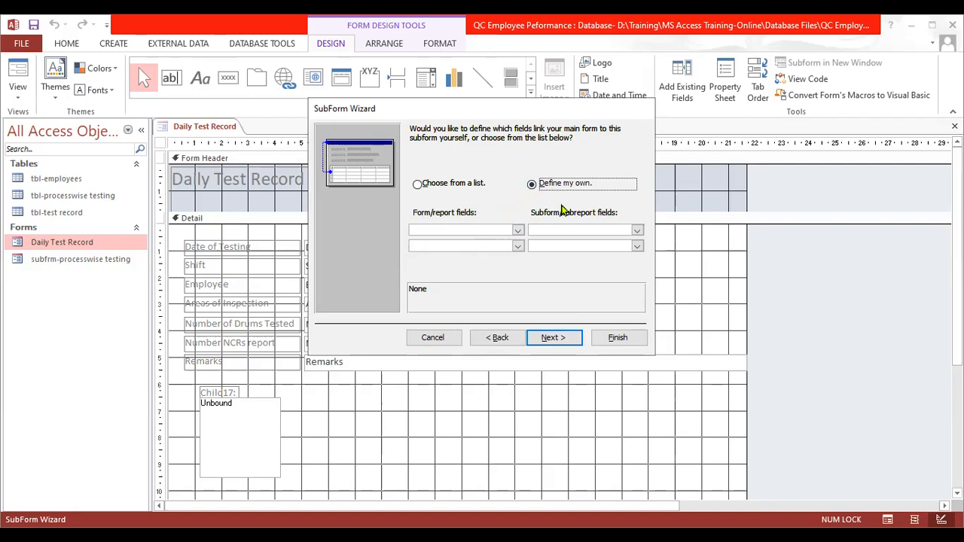
pyautogui.click(517, 230)
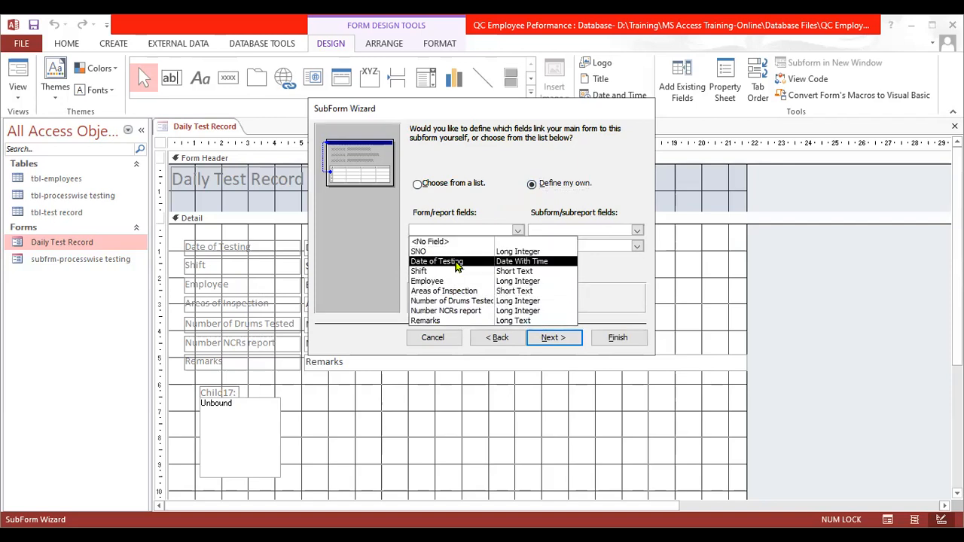
pyautogui.click(455, 263)
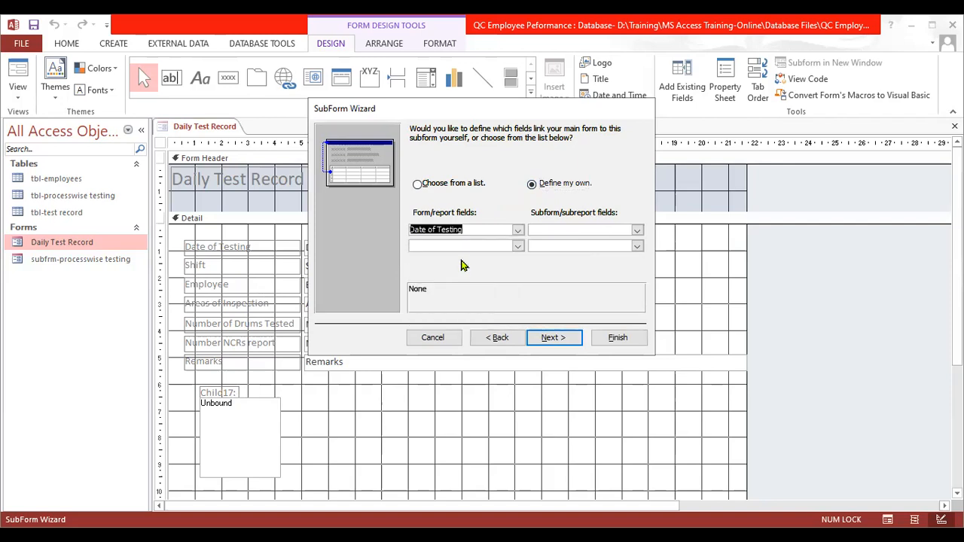
pyautogui.click(637, 231)
pyautogui.click(598, 254)
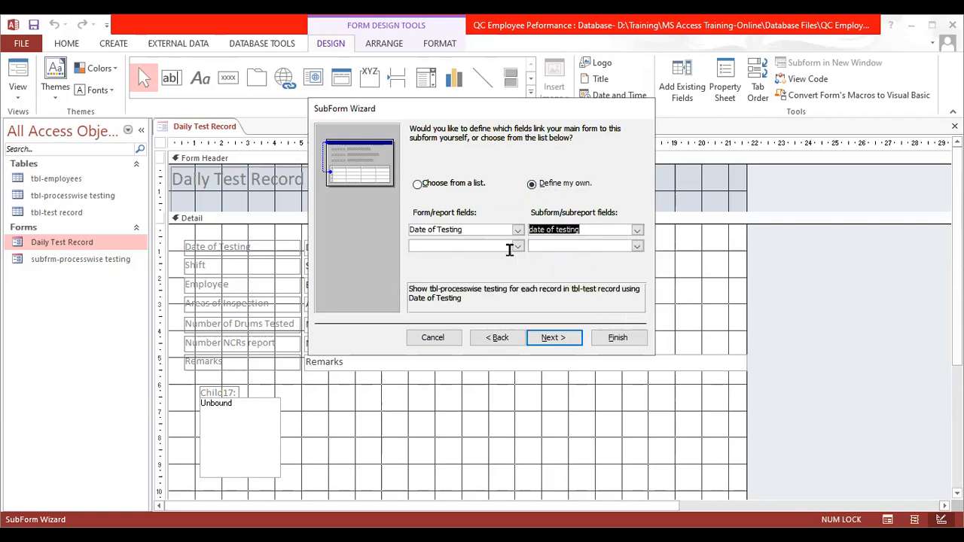
pyautogui.click(518, 246)
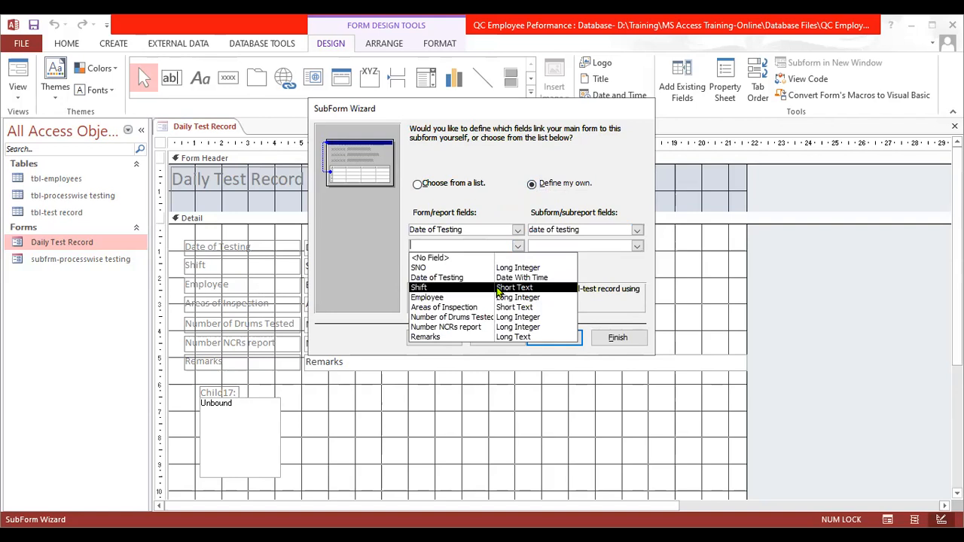
pyautogui.click(500, 298)
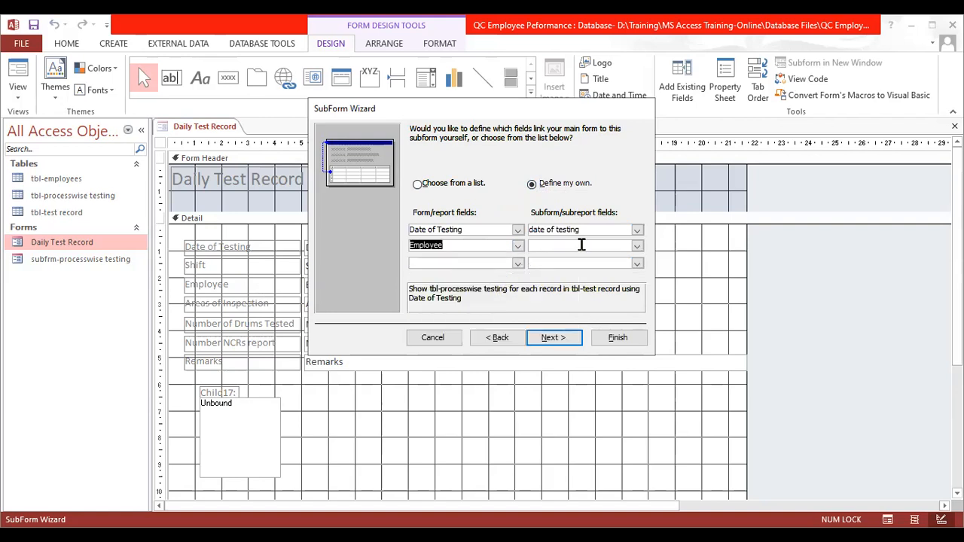
pyautogui.click(638, 246)
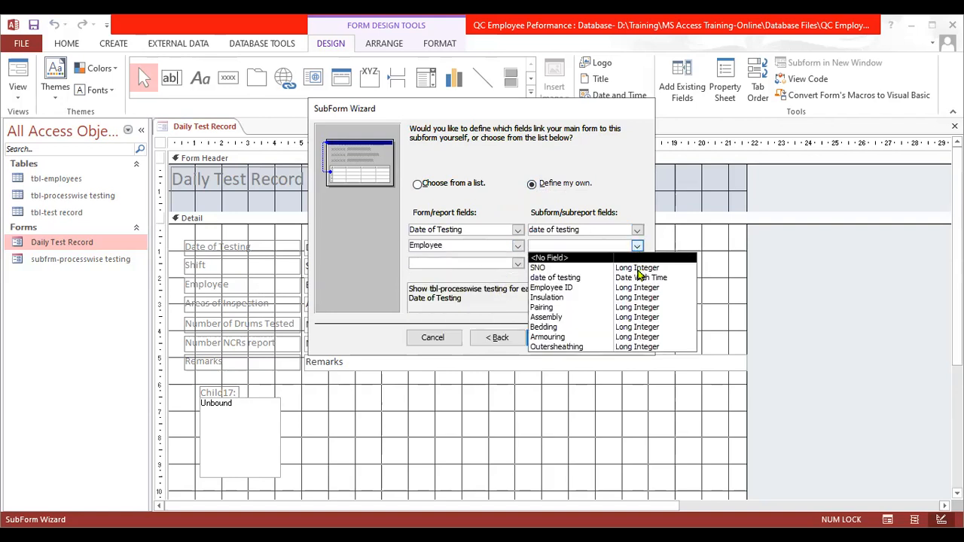
pyautogui.click(633, 287)
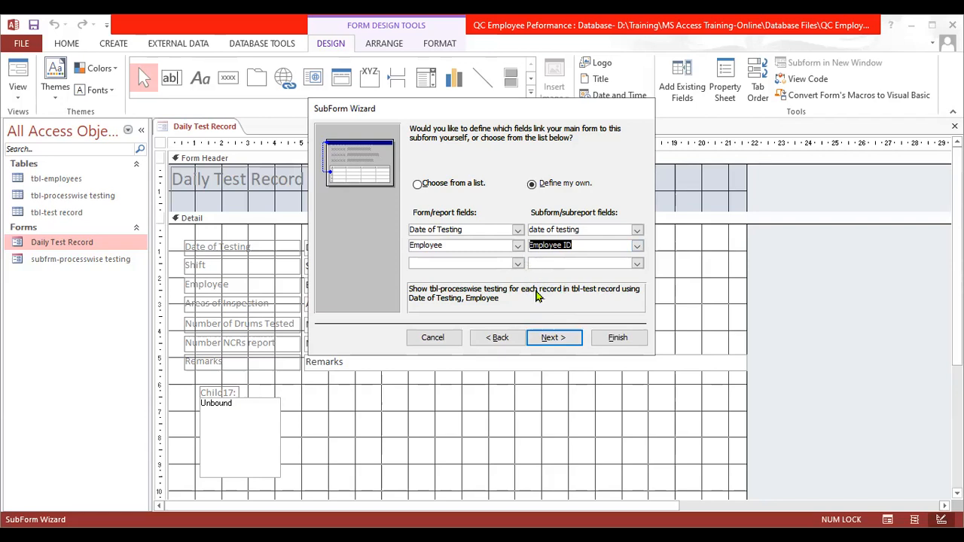
pyautogui.click(549, 339)
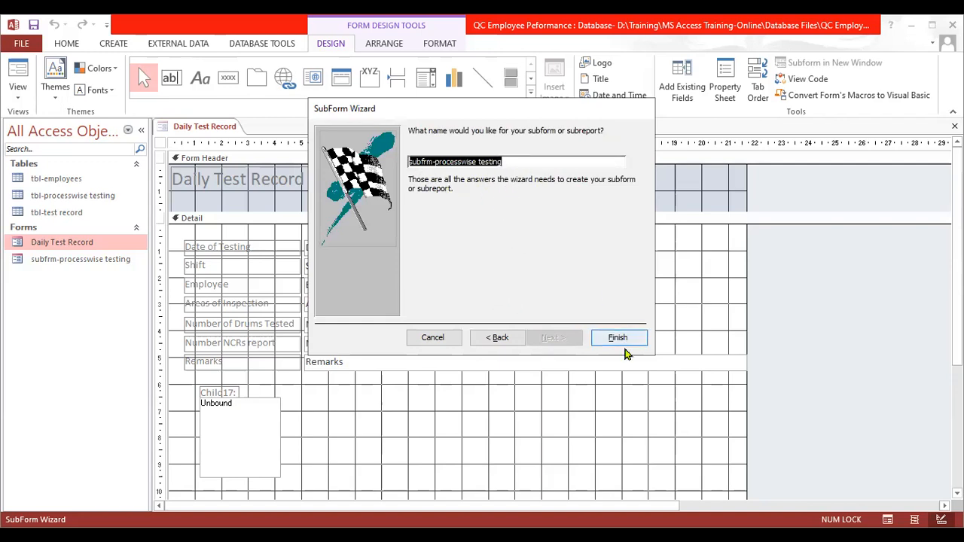
pyautogui.click(619, 337)
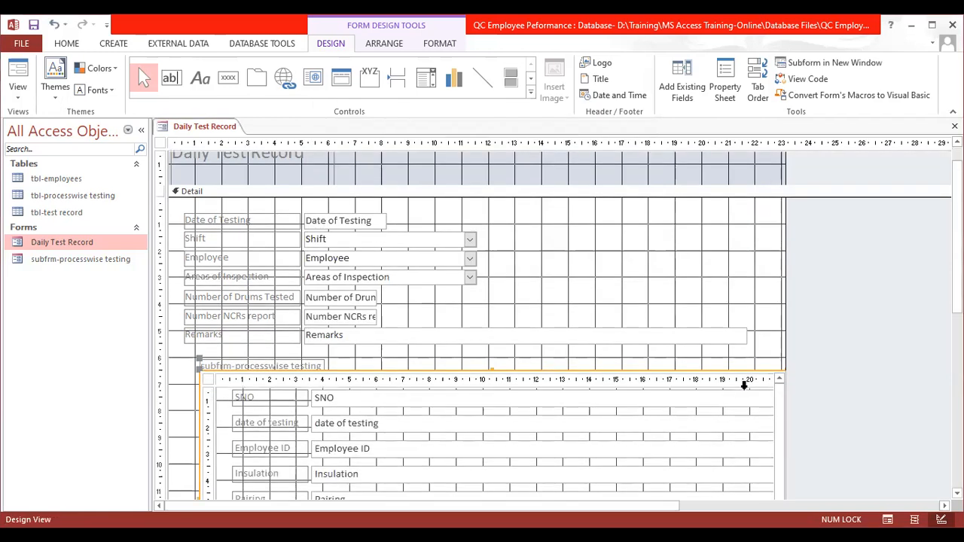
# - Move the subform and its label up and slightly left so they sit directly beneath the Remarks field
pyautogui.scroll(-2, 751, 366)
pyautogui.moveTo(279, 342); pyautogui.dragTo(256, 330)
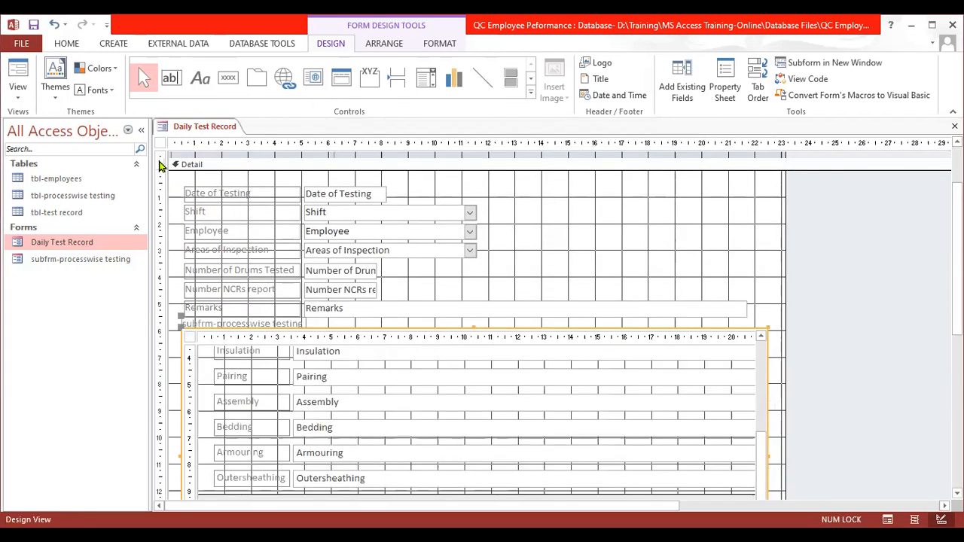
# - Collapse the Navigation Pane and switch the Daily Test Record form to Form View
pyautogui.click(143, 130)
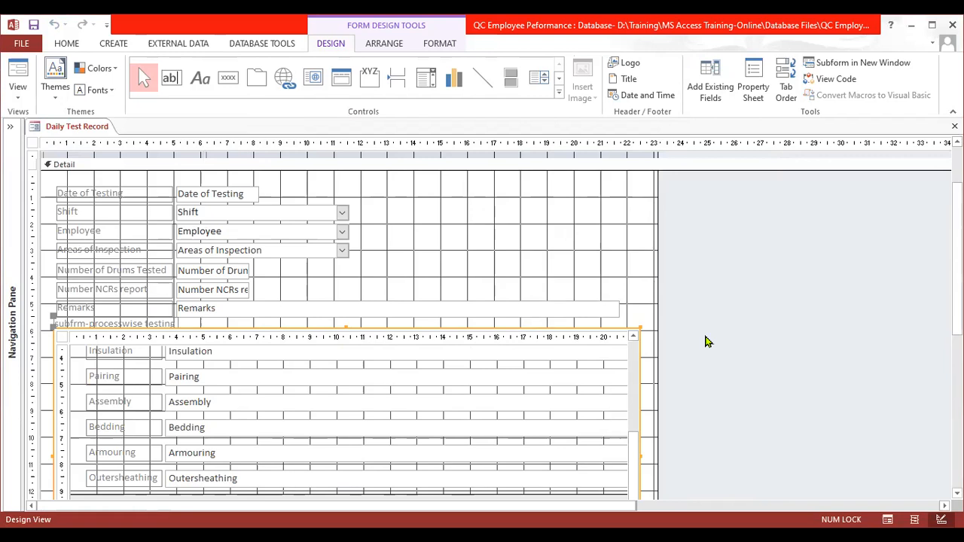
pyautogui.click(24, 97)
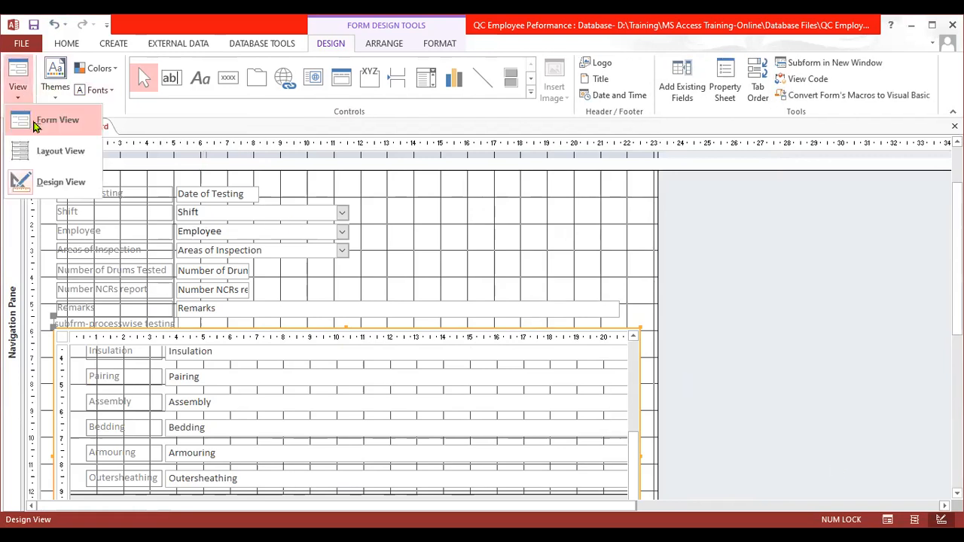
pyautogui.click(34, 126)
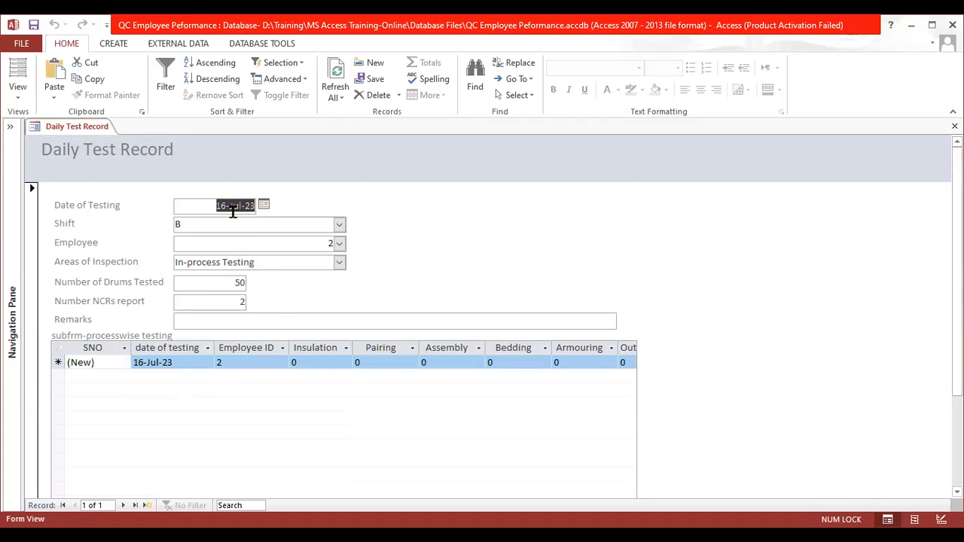
# - Change the record's Shift to A and its Employee to 3
pyautogui.click(340, 226)
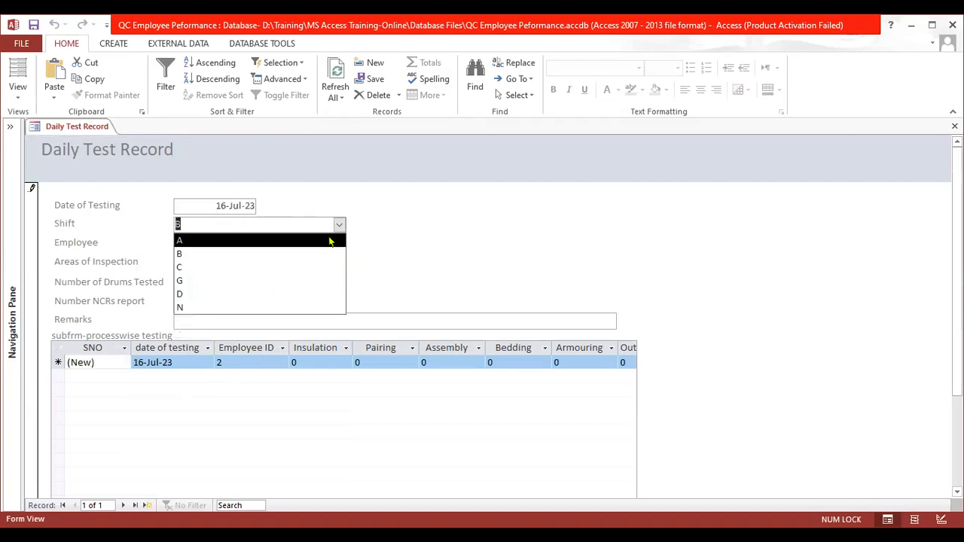
pyautogui.click(329, 241)
pyautogui.click(340, 244)
pyautogui.click(305, 286)
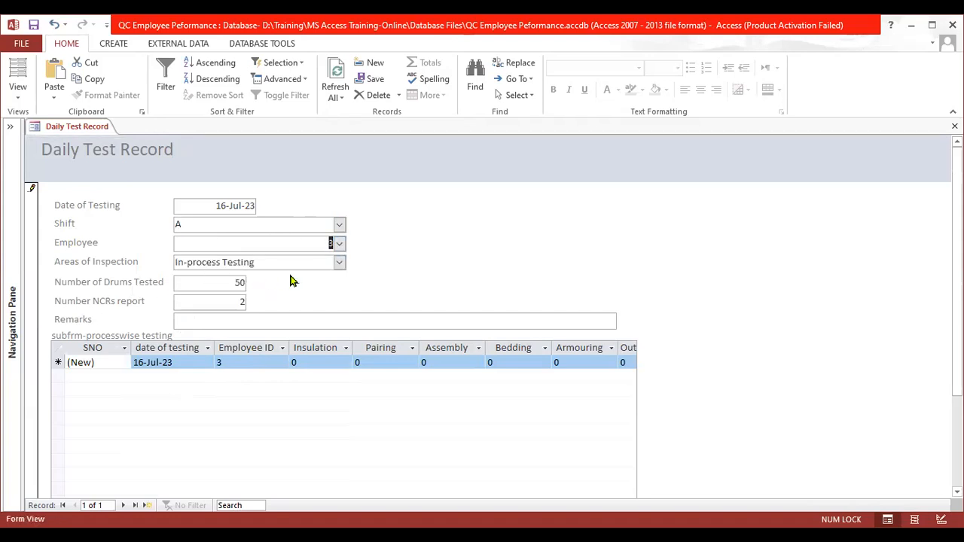
# - Compare the main form's Date of Testing and Employee values with the linked date of testing and Employee ID columns in the subform
pyautogui.click(339, 264)
pyautogui.click(339, 263)
pyautogui.click(236, 283)
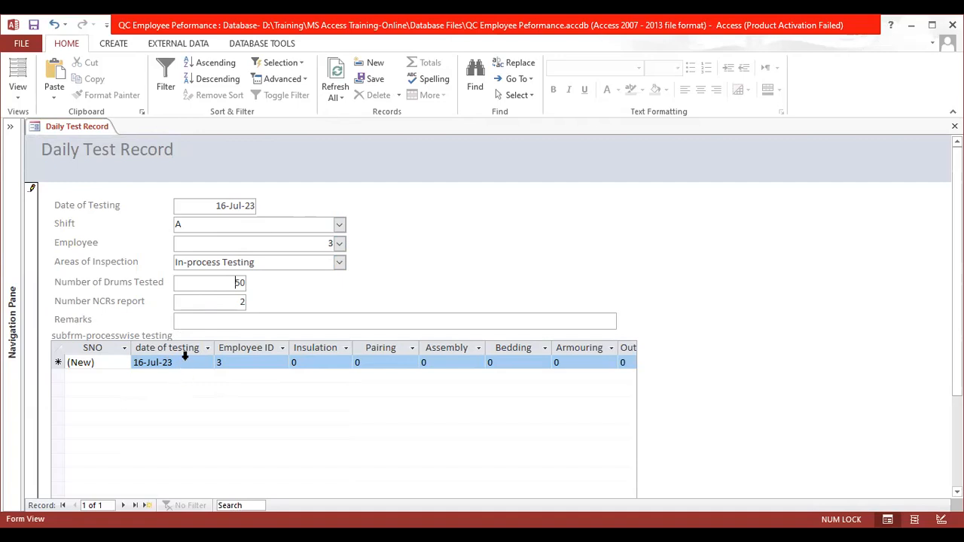
pyautogui.click(238, 209)
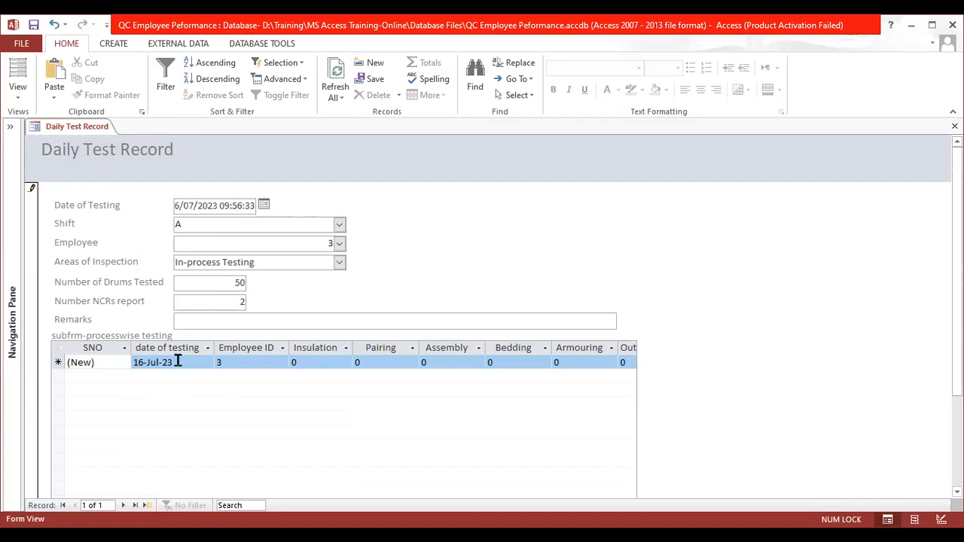
pyautogui.click(276, 244)
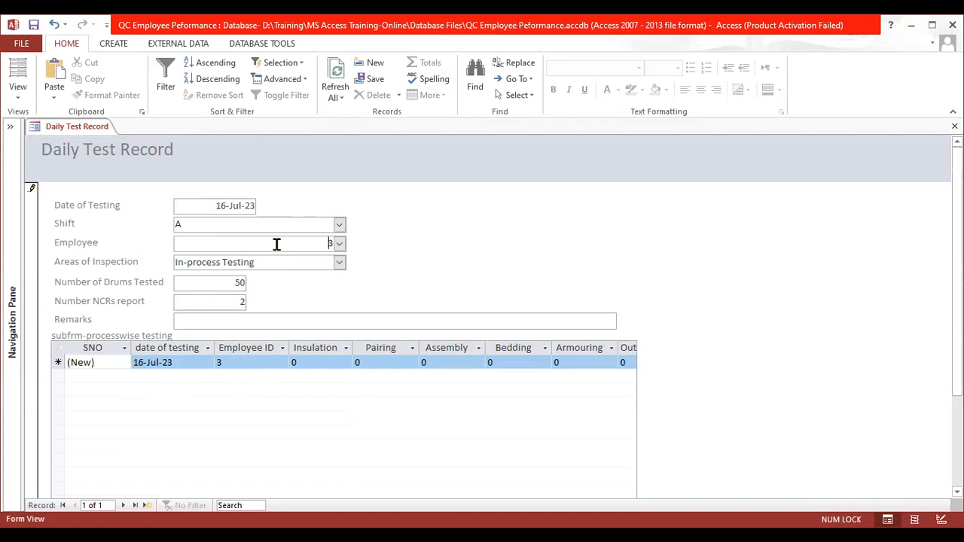
pyautogui.click(248, 362)
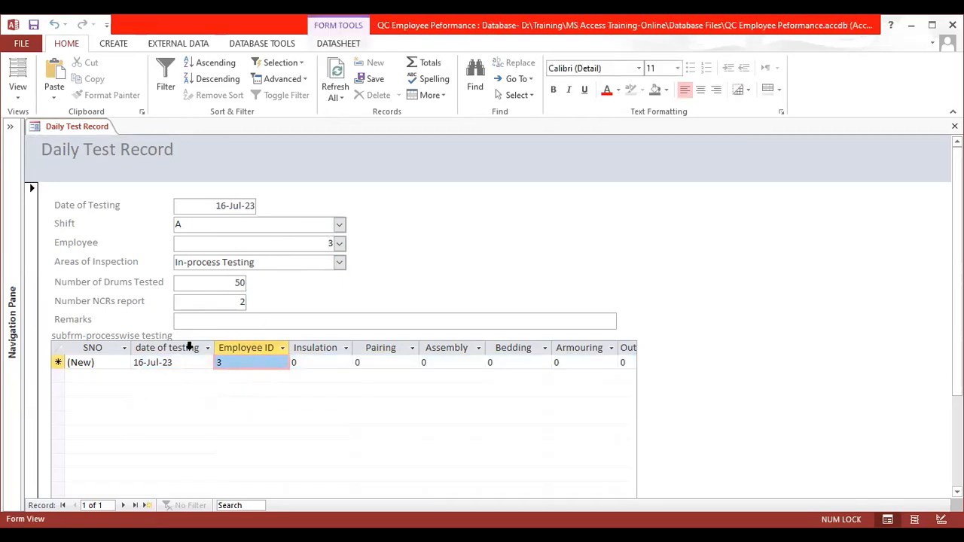
pyautogui.moveTo(190, 343); pyautogui.dragTo(226, 347)
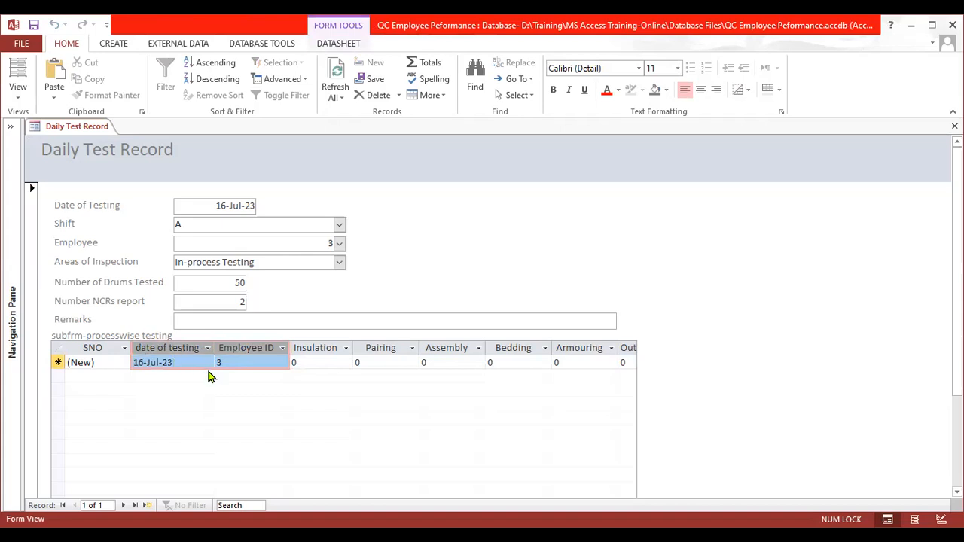
# - Enter 10 for Insulation, Pairing, Assembly, Bedding, Armouring and Outersheathing in the subform's new row and save the row
pyautogui.click(296, 362)
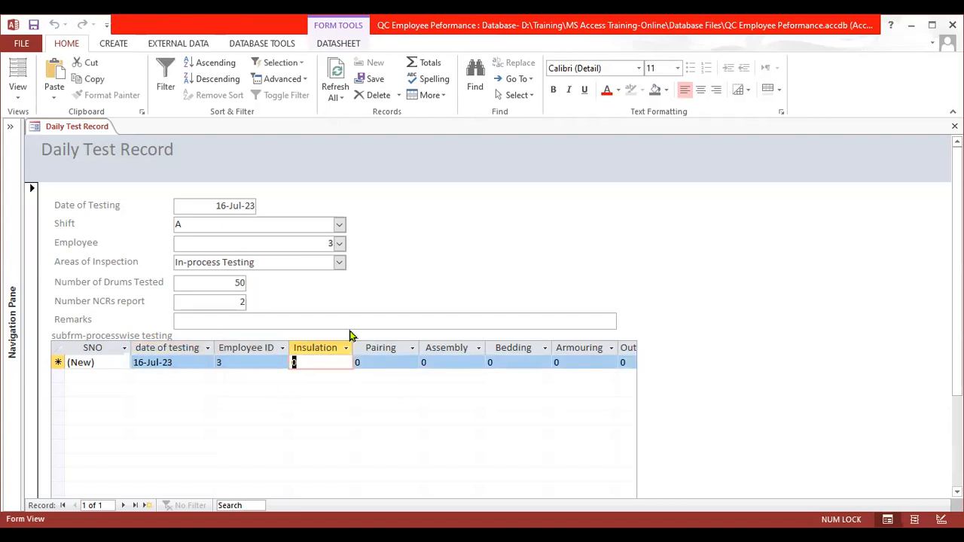
pyautogui.write('10')
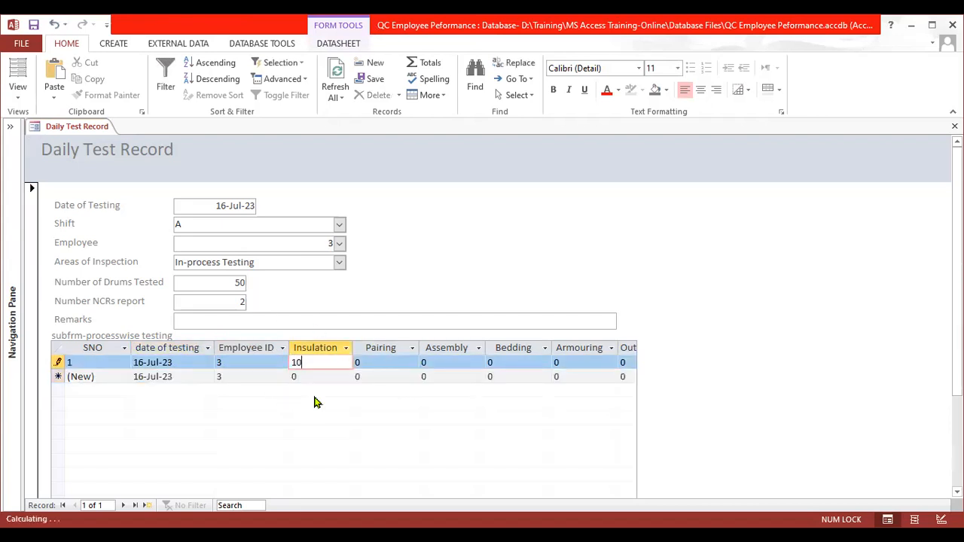
pyautogui.press('Tab')
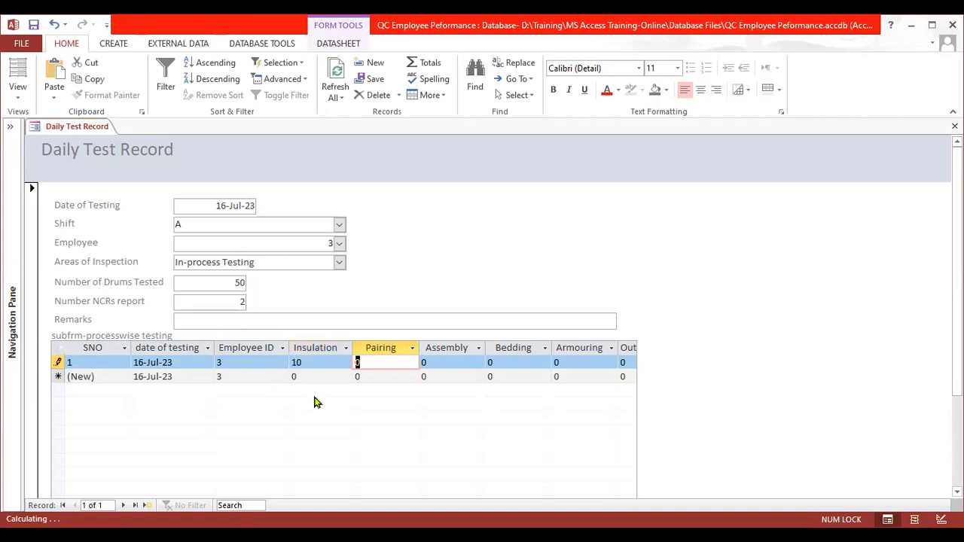
pyautogui.write('10')
pyautogui.press('Tab')
pyautogui.write('10')
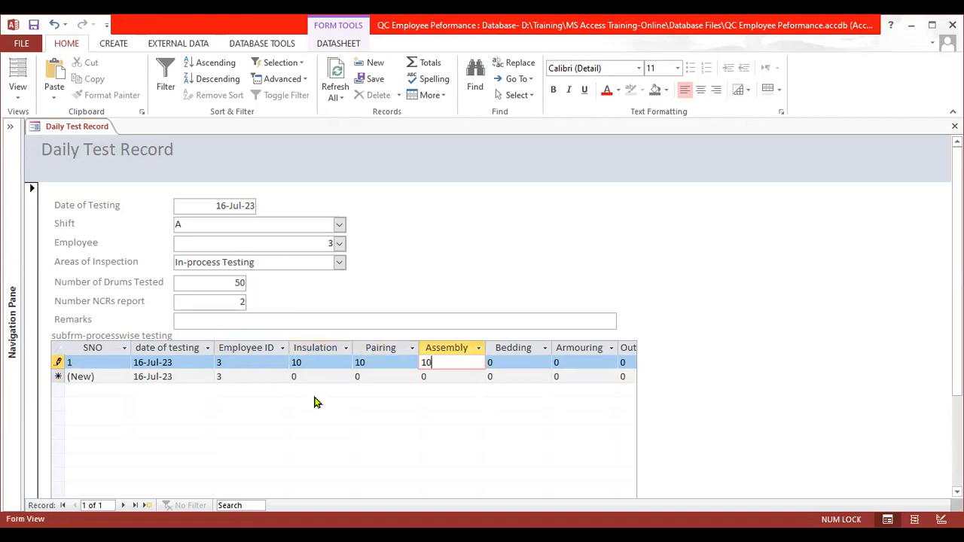
pyautogui.press('Tab')
pyautogui.write('10')
pyautogui.press('Tab')
pyautogui.write('10')
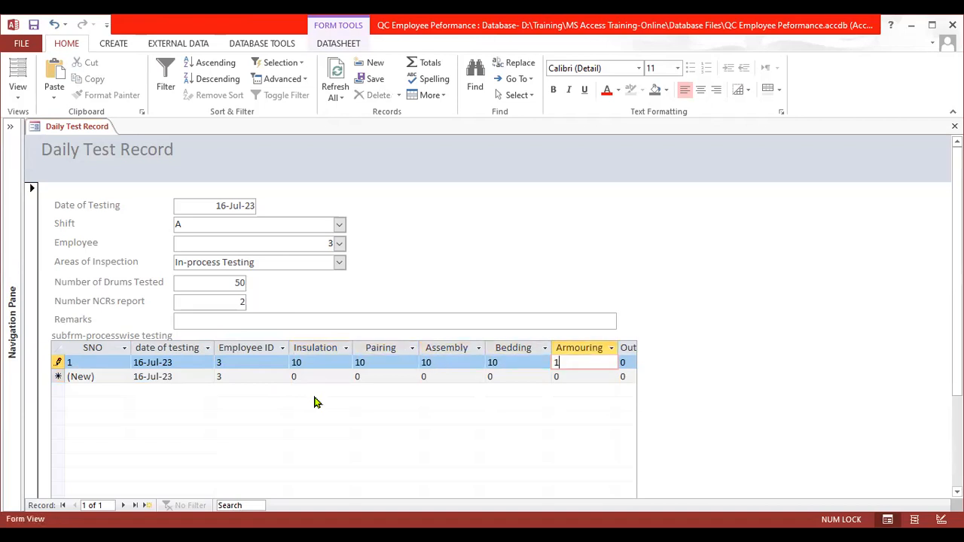
pyautogui.press('Tab')
pyautogui.write('10')
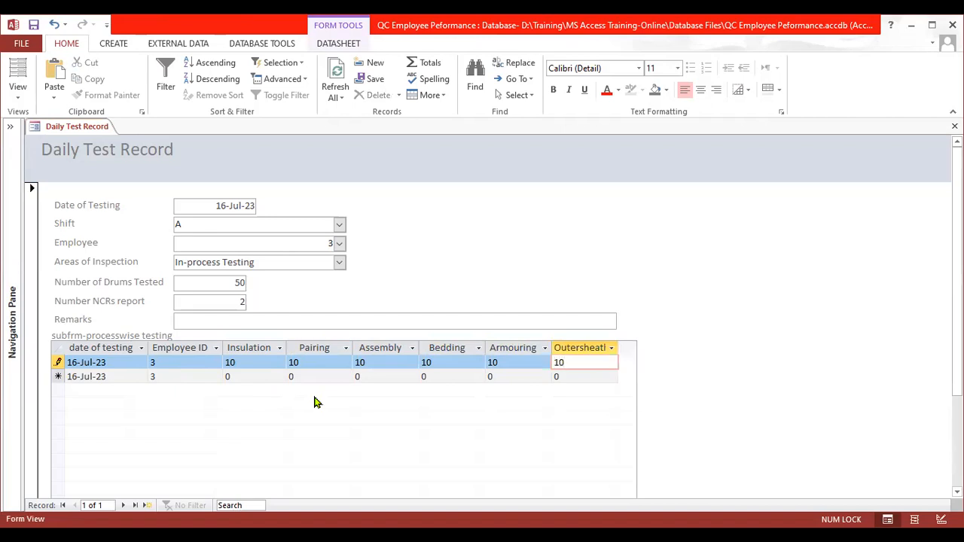
pyautogui.press('Down')
pyautogui.press('Up')
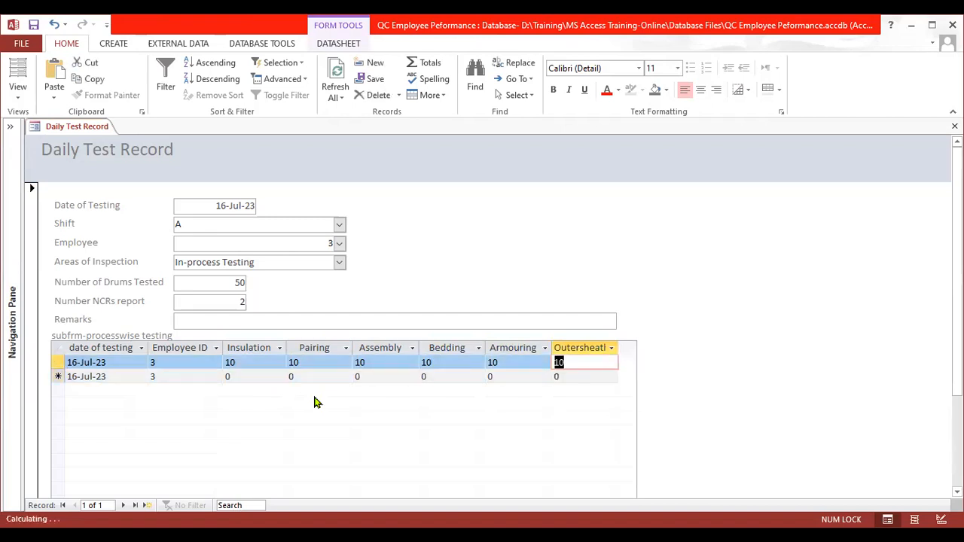
# - Step back and forth through the subform's first row to review its values from Outersheathing to Employee ID
pyautogui.hotkey('shift', 'Tab')
pyautogui.hotkey('shift', 'Tab')
pyautogui.hotkey('shift', 'Tab')
pyautogui.hotkey('shift', 'Tab')
pyautogui.hotkey('shift', 'Tab')
pyautogui.hotkey('shift', 'Tab')
pyautogui.press('Tab')
pyautogui.press('Tab')
pyautogui.press('Tab')
pyautogui.press('Tab')
pyautogui.press('Tab')
pyautogui.press('Tab')
pyautogui.hotkey('shift', 'Tab')
pyautogui.hotkey('shift', 'Tab')
pyautogui.hotkey('shift', 'Tab')
pyautogui.hotkey('shift', 'Tab')
pyautogui.hotkey('shift', 'Tab')
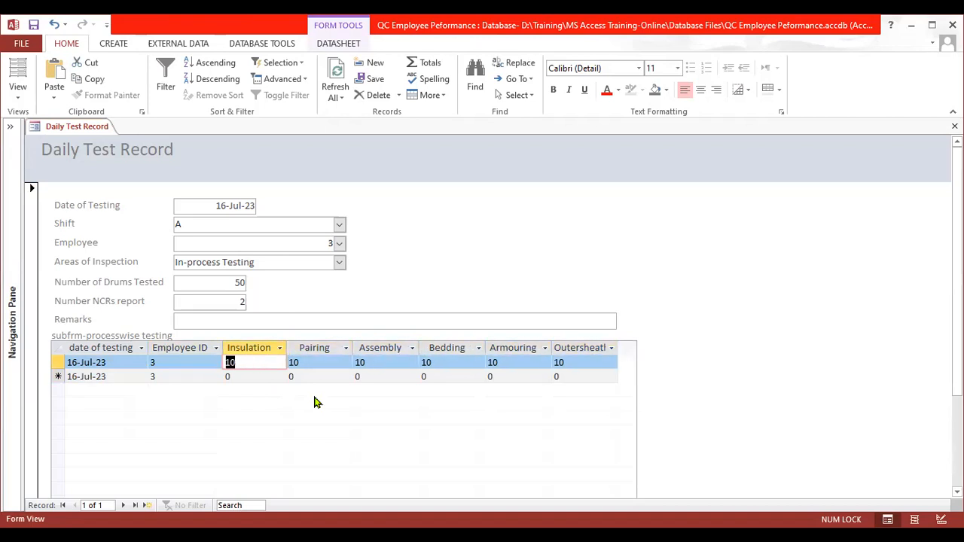
pyautogui.hotkey('shift', 'Tab')
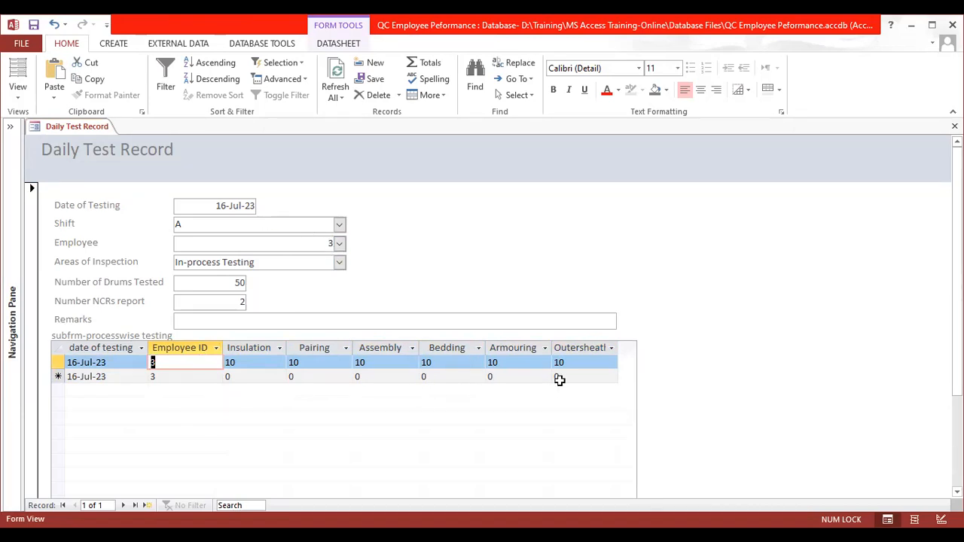
# - Add a totals row to the subform and set the Outersheathing total to Sum
pyautogui.click(599, 349)
pyautogui.rightClick(602, 360)
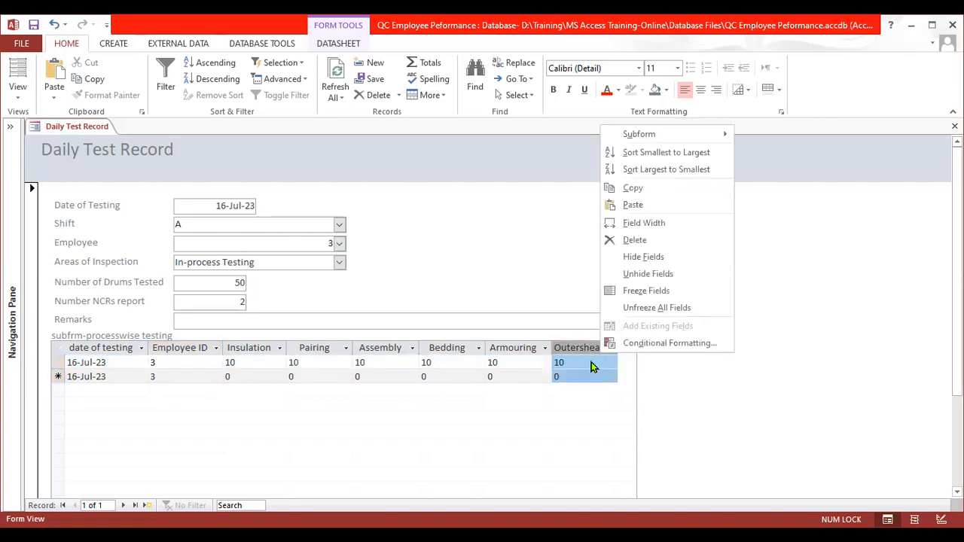
pyautogui.click(591, 346)
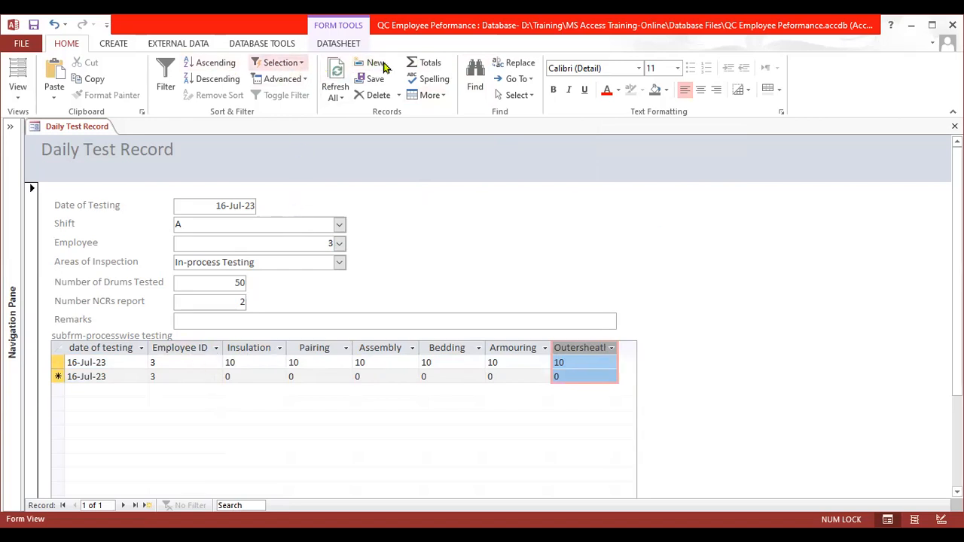
pyautogui.click(421, 66)
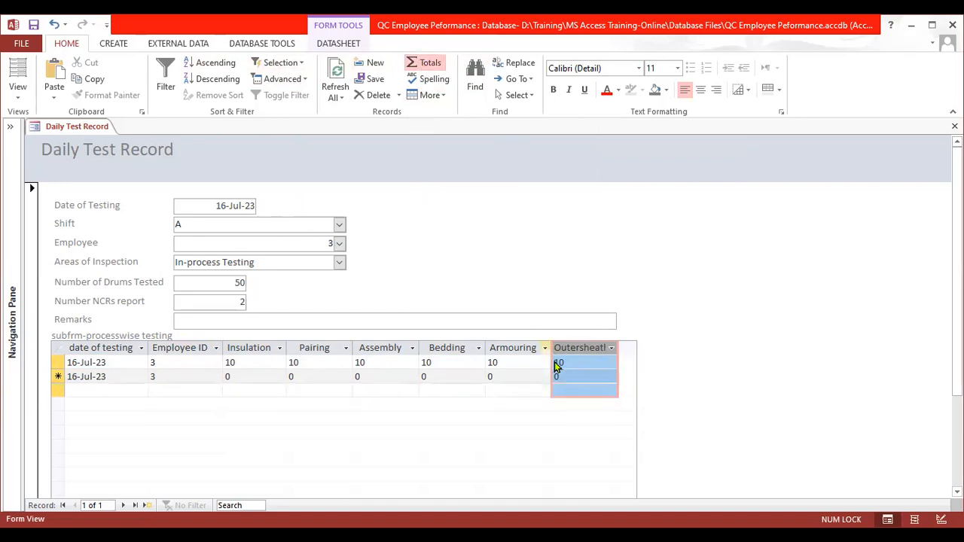
pyautogui.click(574, 389)
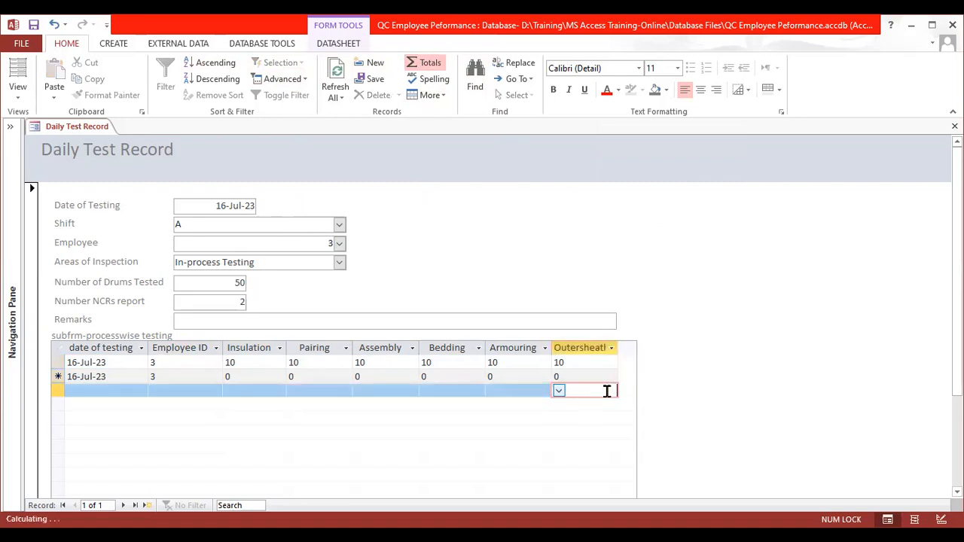
pyautogui.click(559, 391)
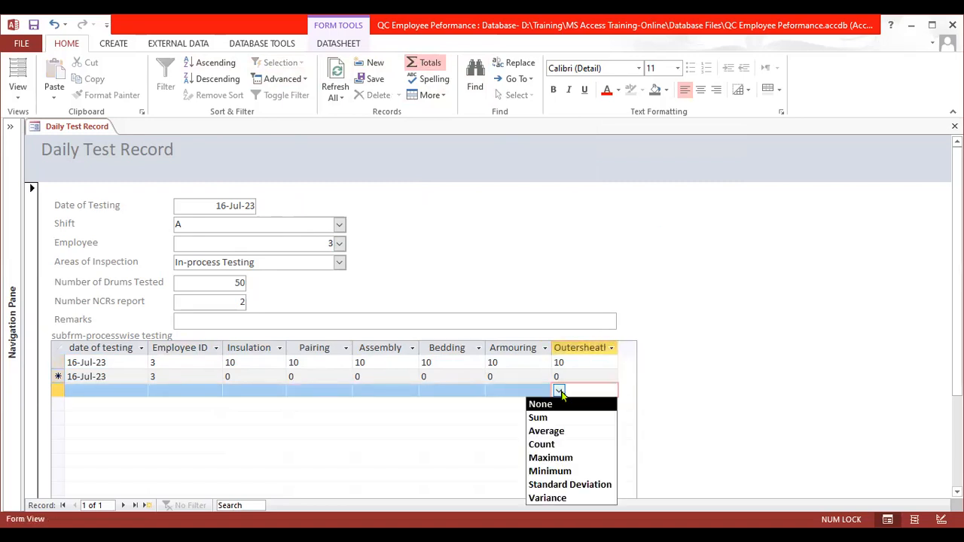
pyautogui.press('Down')
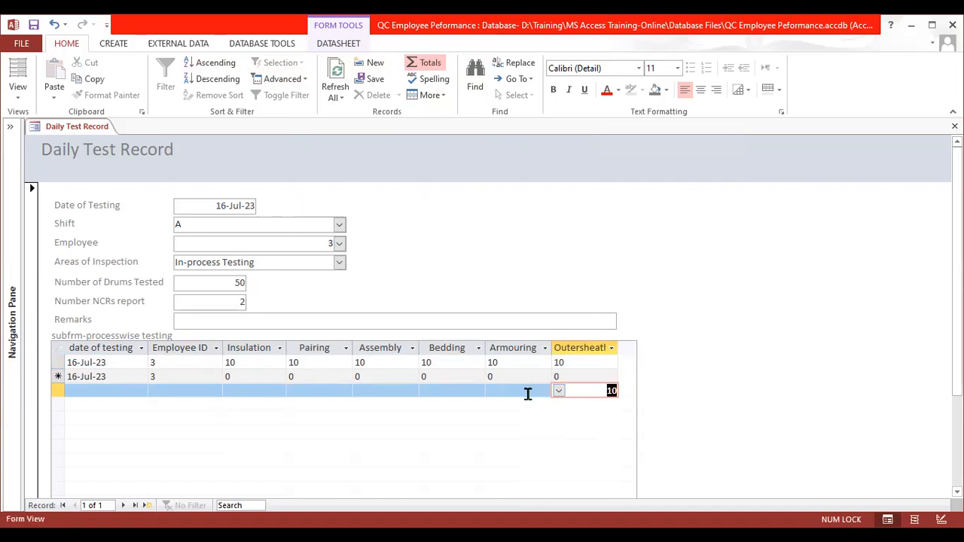
pyautogui.click(527, 391)
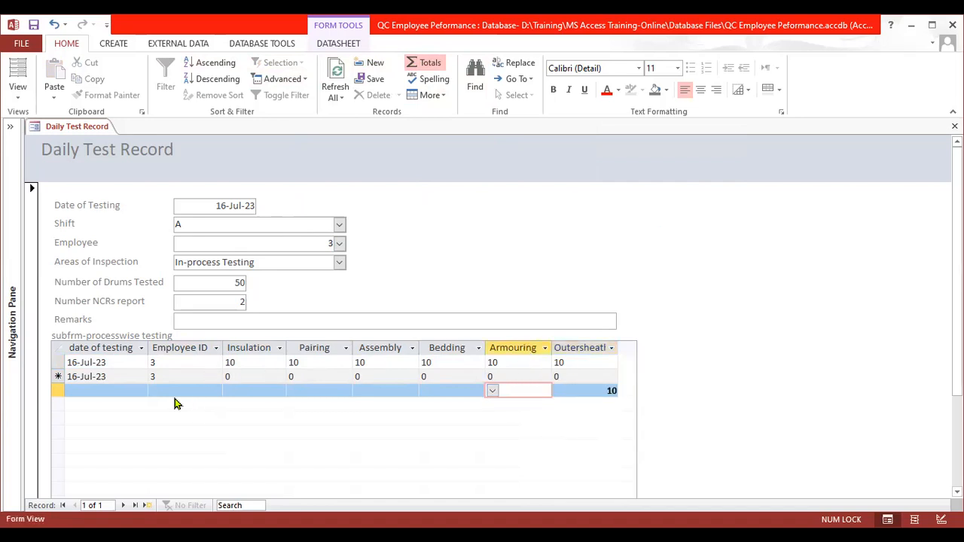
# - Enter a second subform row with Insulation 10, Pairing 5, Assembly 6, Bedding 6, Armouring 7 and Outersheathing 7, and save it
pyautogui.click(224, 376)
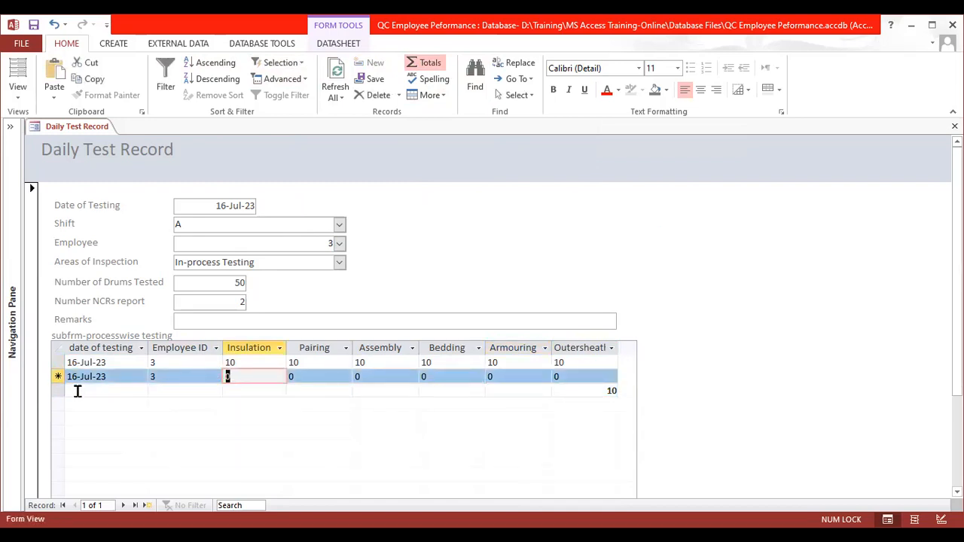
pyautogui.write('10')
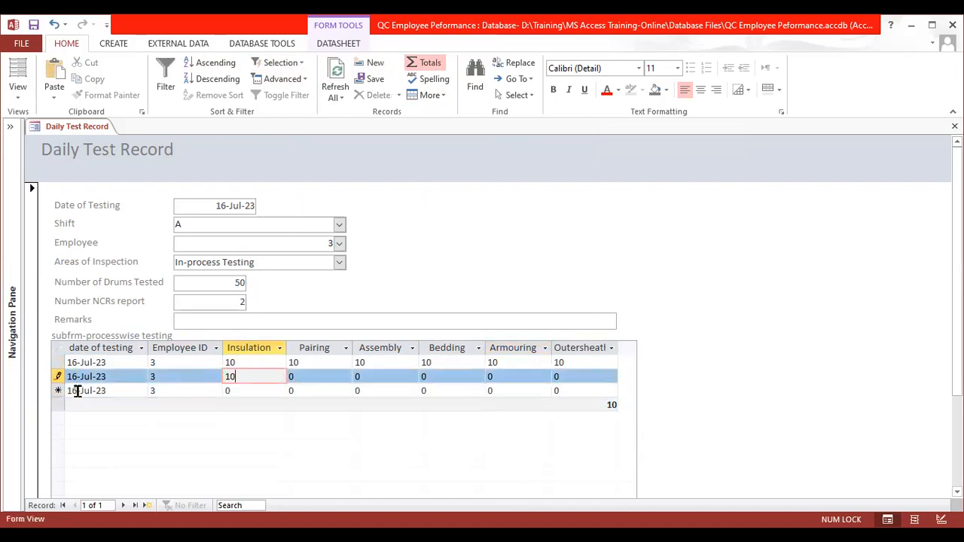
pyautogui.press('Tab')
pyautogui.write('5')
pyautogui.press('Tab')
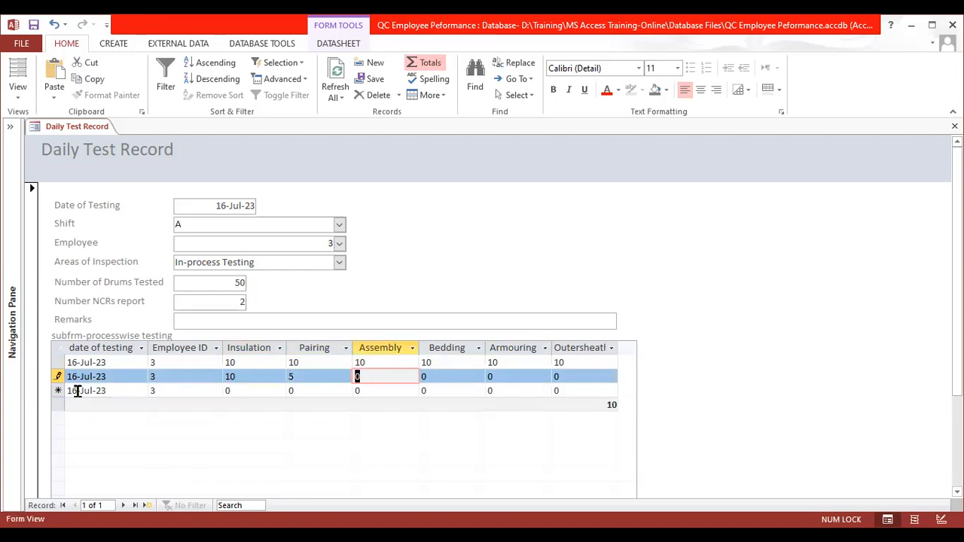
pyautogui.write('6')
pyautogui.press('Tab')
pyautogui.write('6')
pyautogui.press('Tab')
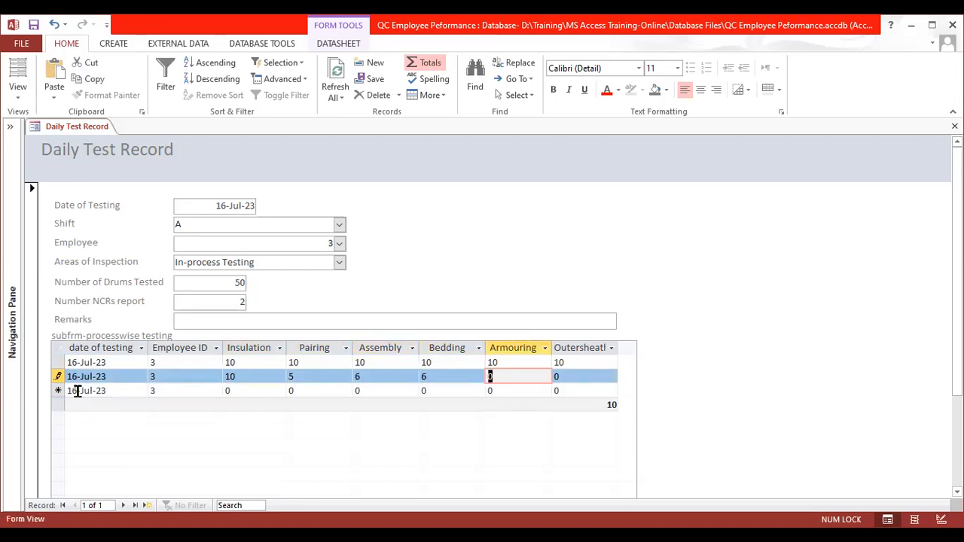
pyautogui.write('7')
pyautogui.press('Tab')
pyautogui.write('7')
pyautogui.press('Tab')
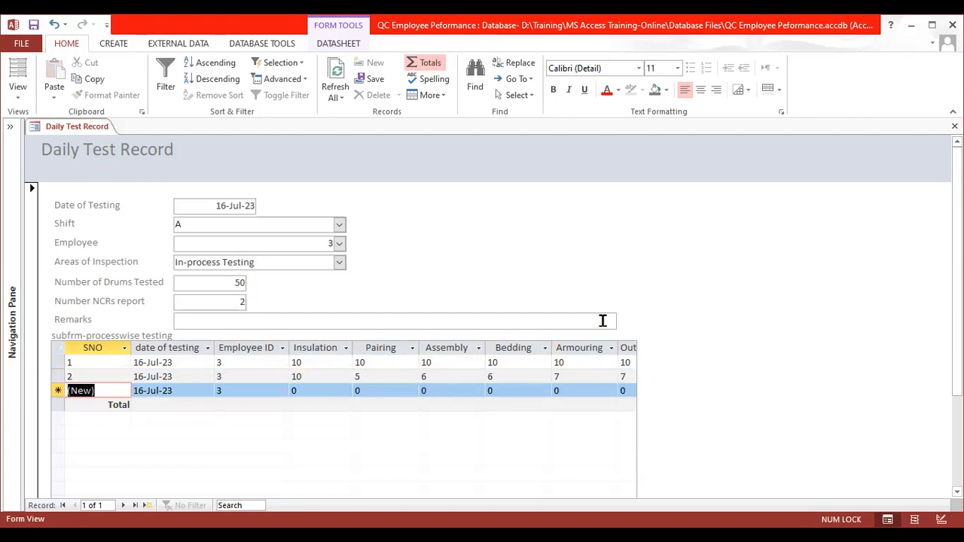
# - Widen the subform in Design View to about the 28 mark on the horizontal ruler and return to Form View
pyautogui.click(942, 519)
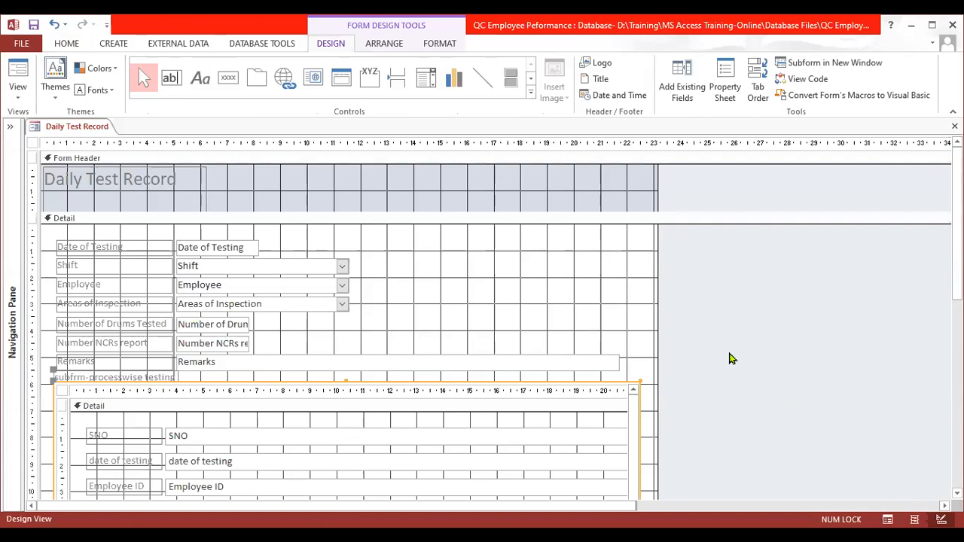
pyautogui.scroll(-3, 727, 359)
pyautogui.moveTo(639, 347); pyautogui.dragTo(797, 343)
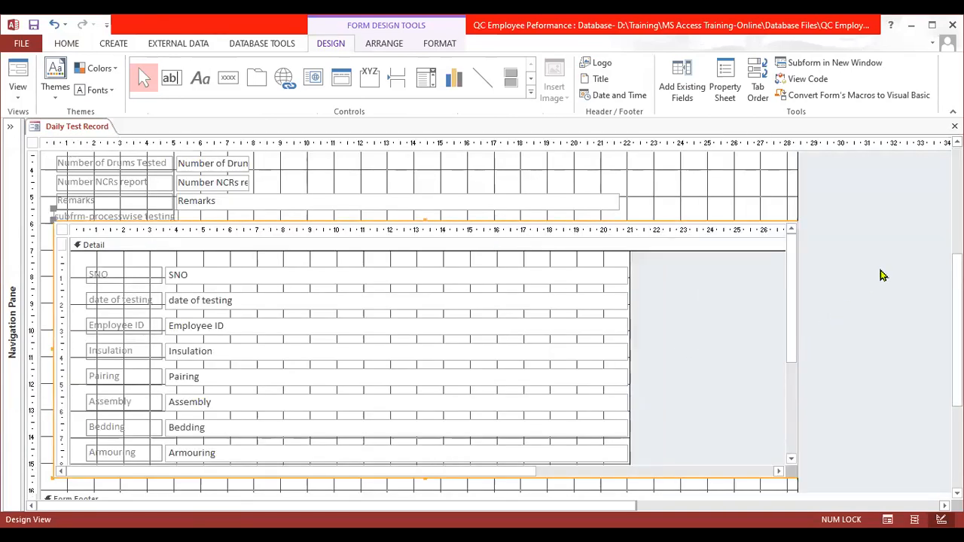
pyautogui.click(888, 519)
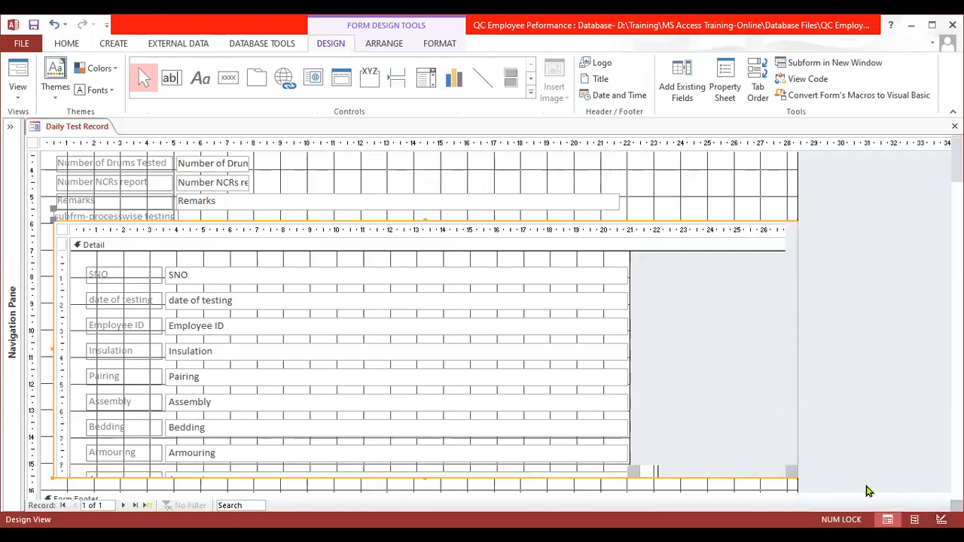
# - Show the Total row in the widened subform and make Outersheathing calculate a Sum
pyautogui.click(652, 394)
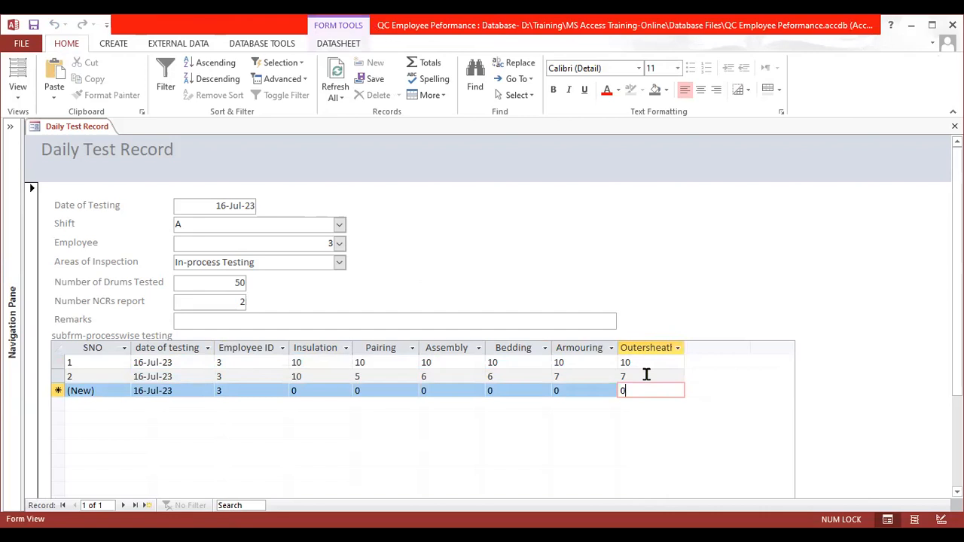
pyautogui.click(431, 68)
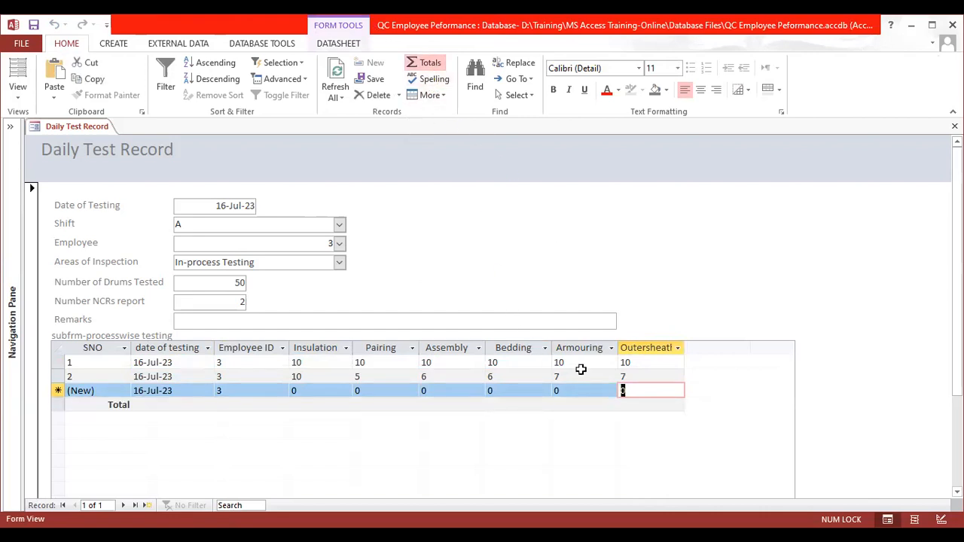
pyautogui.click(420, 65)
pyautogui.click(419, 65)
pyautogui.click(633, 400)
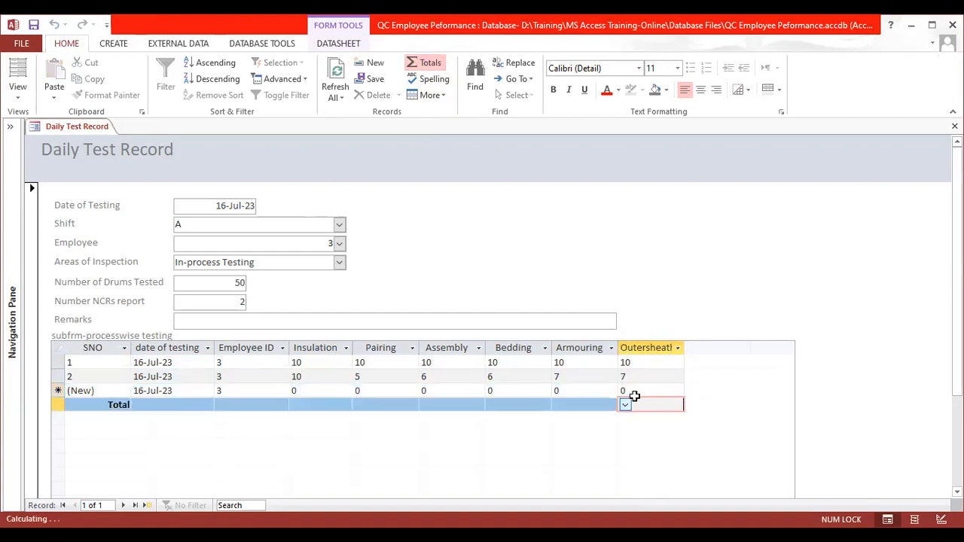
pyautogui.click(634, 397)
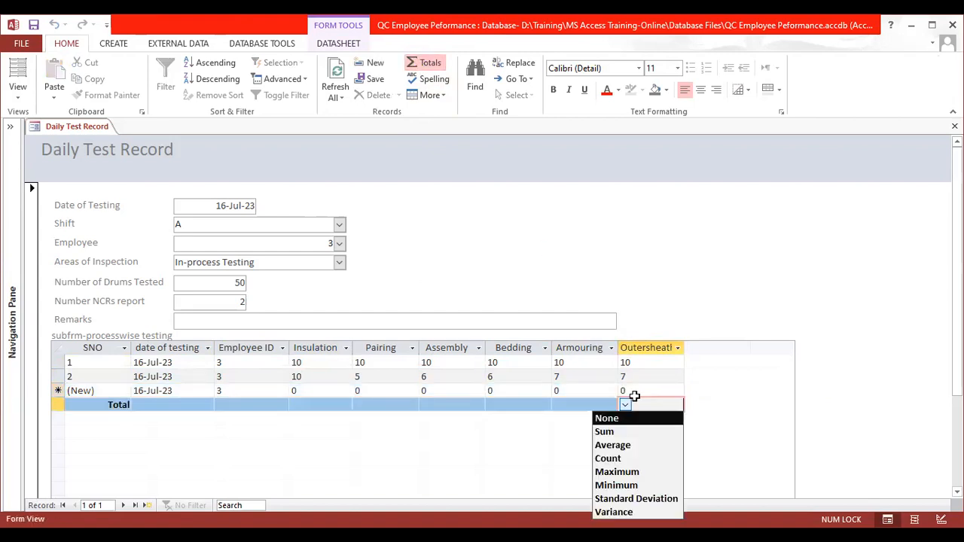
pyautogui.press('Down')
pyautogui.press('Return')
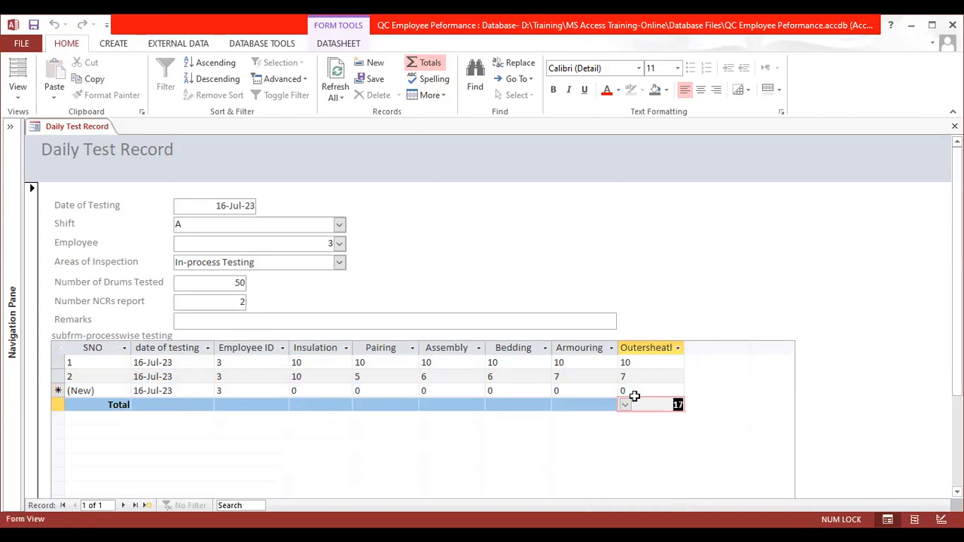
# - Set the Total row to Sum for Armouring and to Maximum for Bedding
pyautogui.press('Left')
pyautogui.hotkey('alt', 'Down')
pyautogui.press('Down')
pyautogui.press('Return')
pyautogui.press('Left')
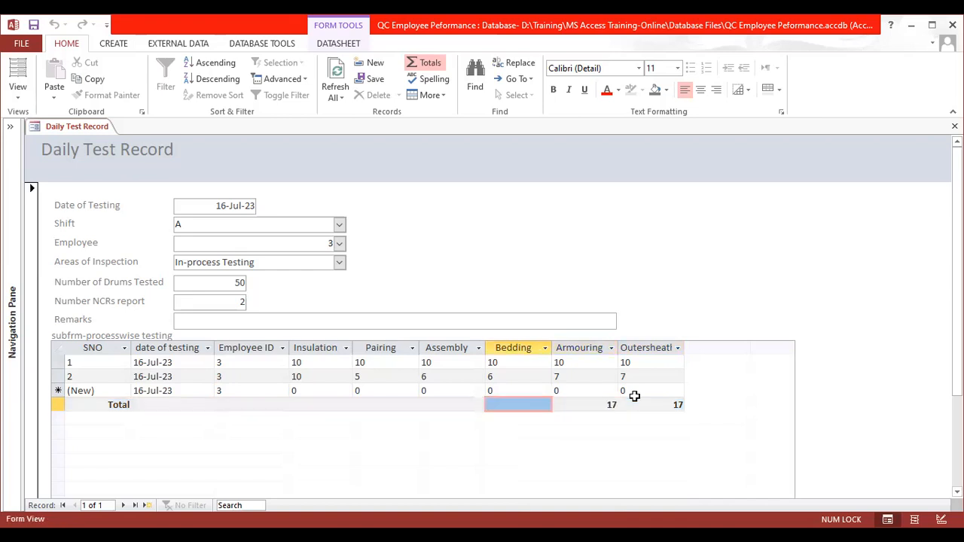
pyautogui.hotkey('alt', 'Down')
pyautogui.press('Down')
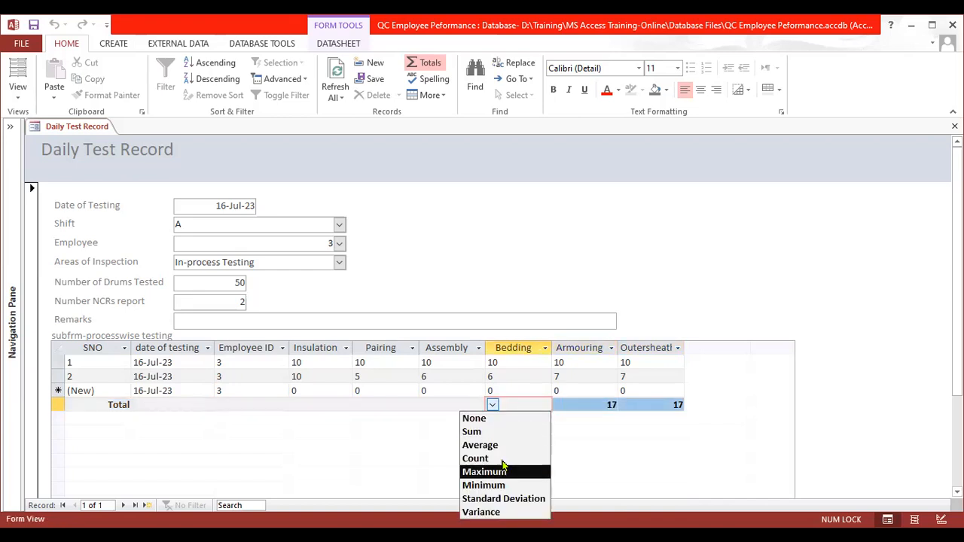
pyautogui.press('Return')
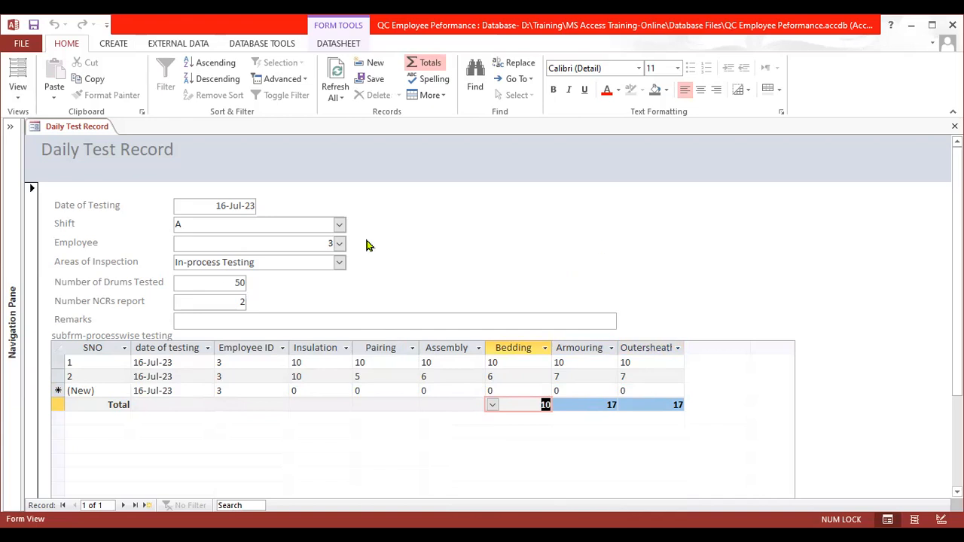
# - Go to the main form's next record and place the cursor in its empty Shift field
pyautogui.click(123, 506)
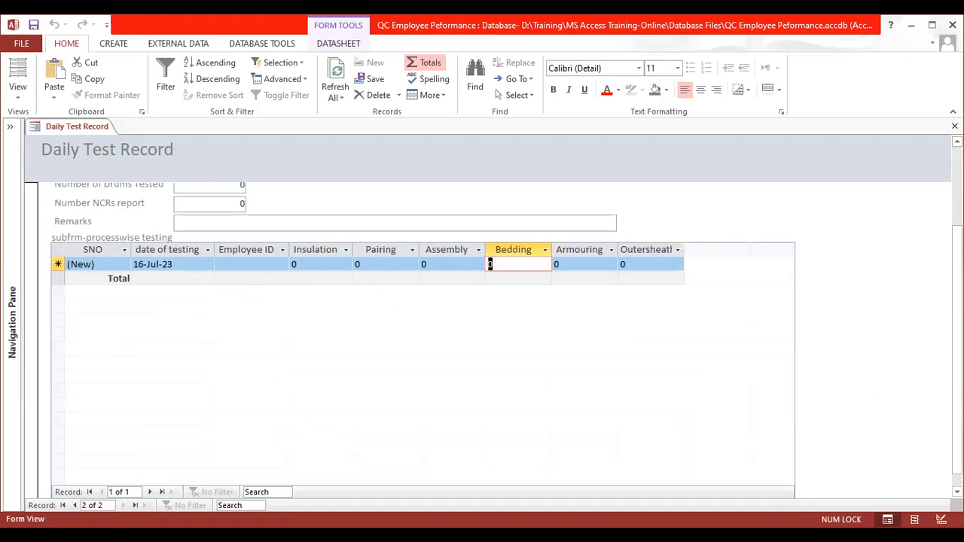
pyautogui.scroll(3, 421, 339)
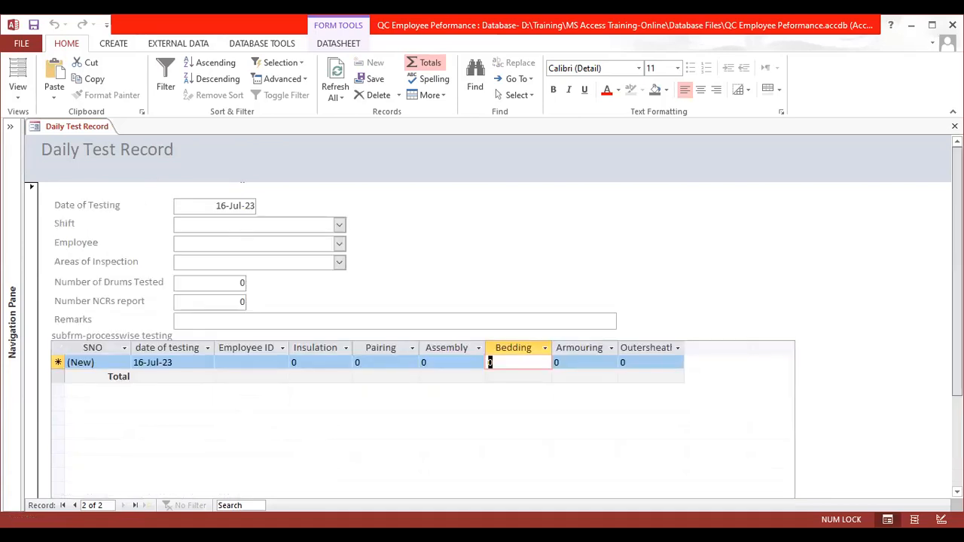
pyautogui.click(310, 224)
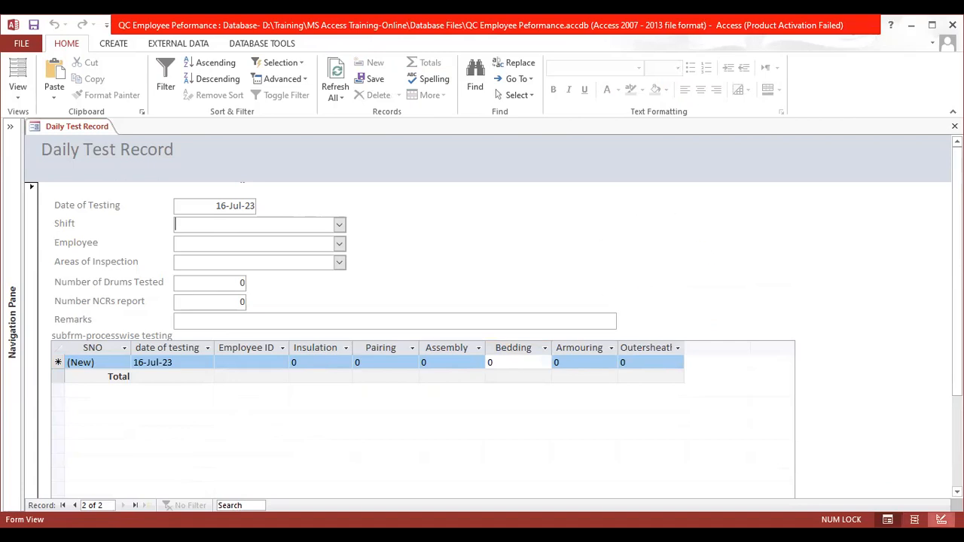
# - Add an Add New Record command button with the Go To New picture in Design View, beside the Shift field in the Detail section
pyautogui.click(941, 520)
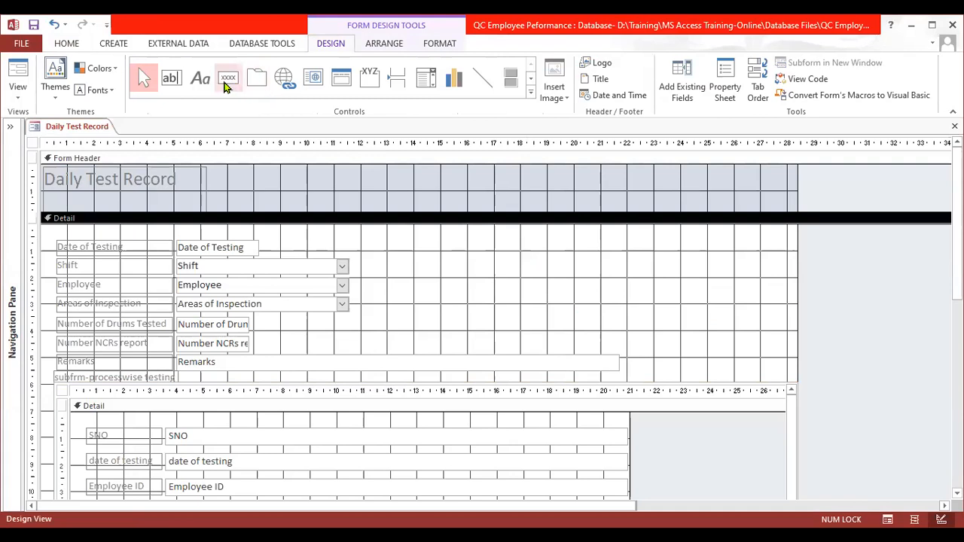
pyautogui.click(226, 80)
pyautogui.click(477, 256)
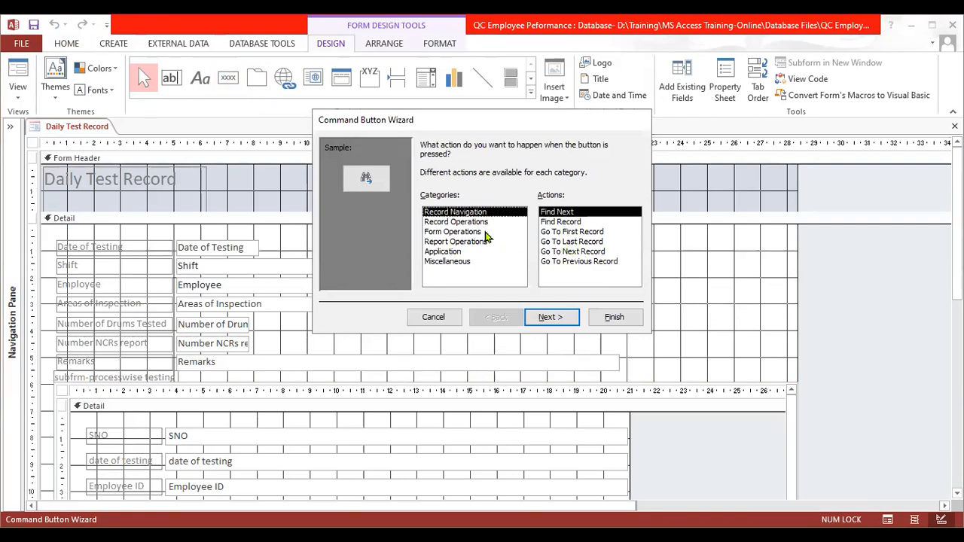
pyautogui.click(485, 222)
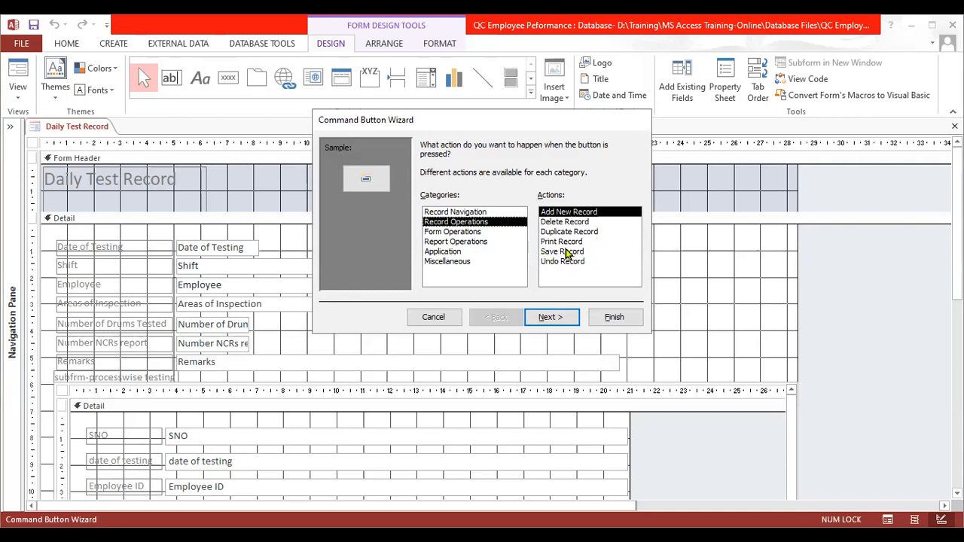
pyautogui.click(567, 313)
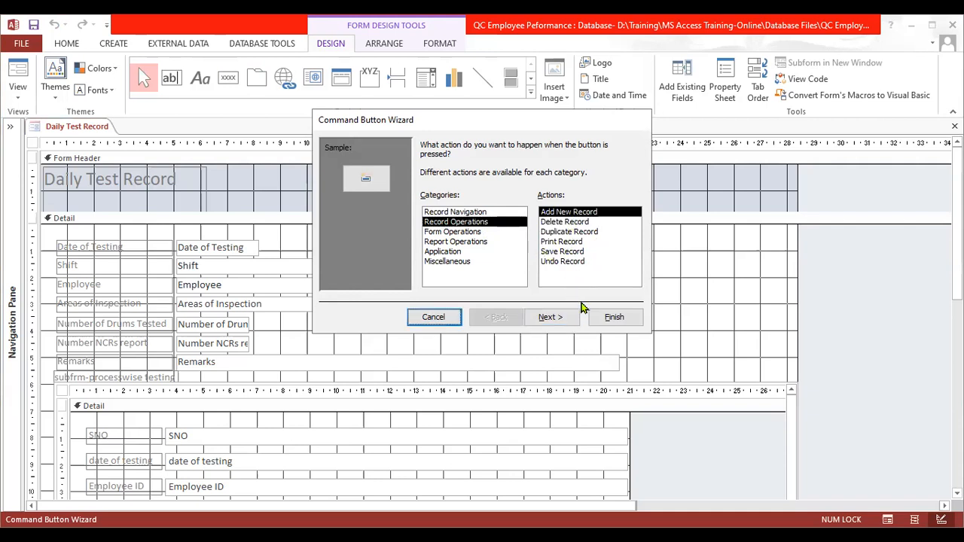
pyautogui.click(566, 317)
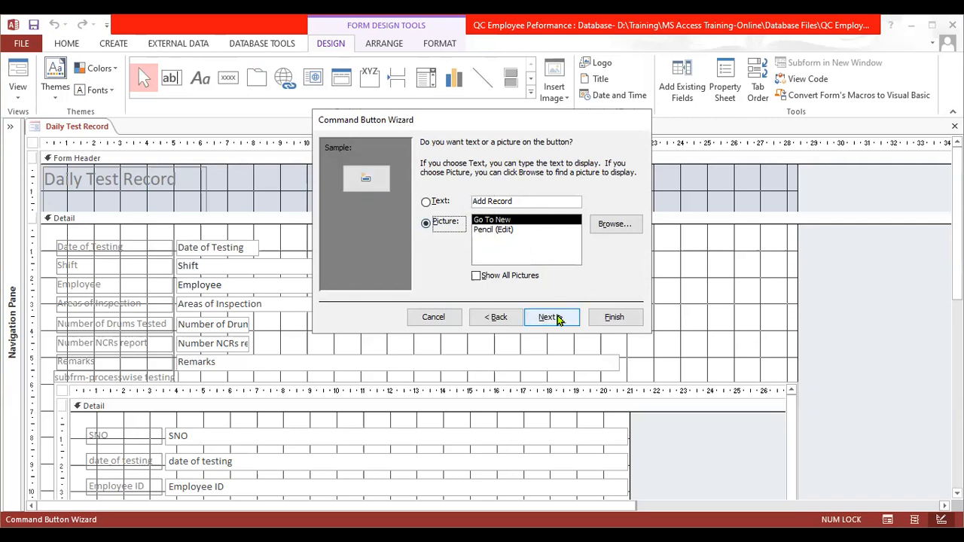
pyautogui.click(556, 317)
pyautogui.click(608, 315)
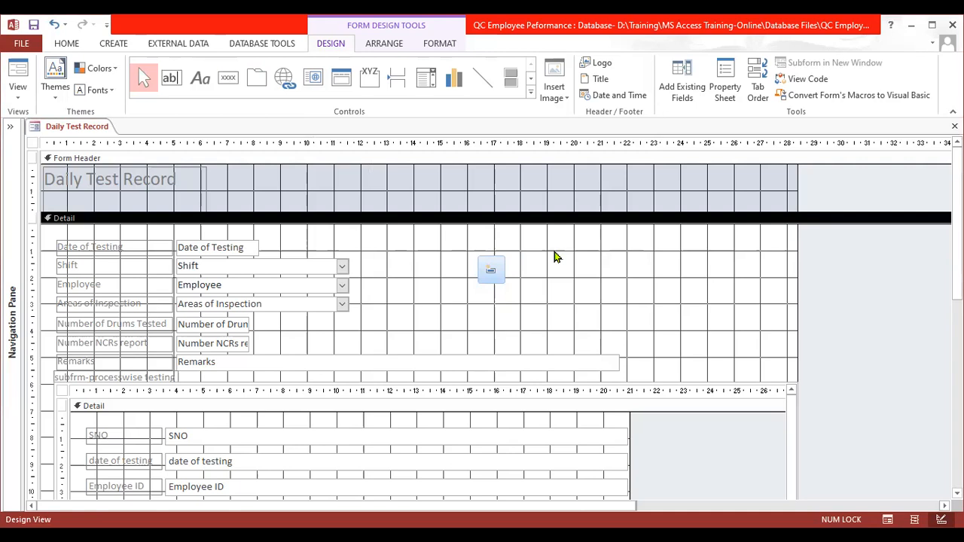
# - Add a Record Navigation command button with the Go To First Record action beside the Add New Record button
pyautogui.click(231, 80)
pyautogui.click(510, 263)
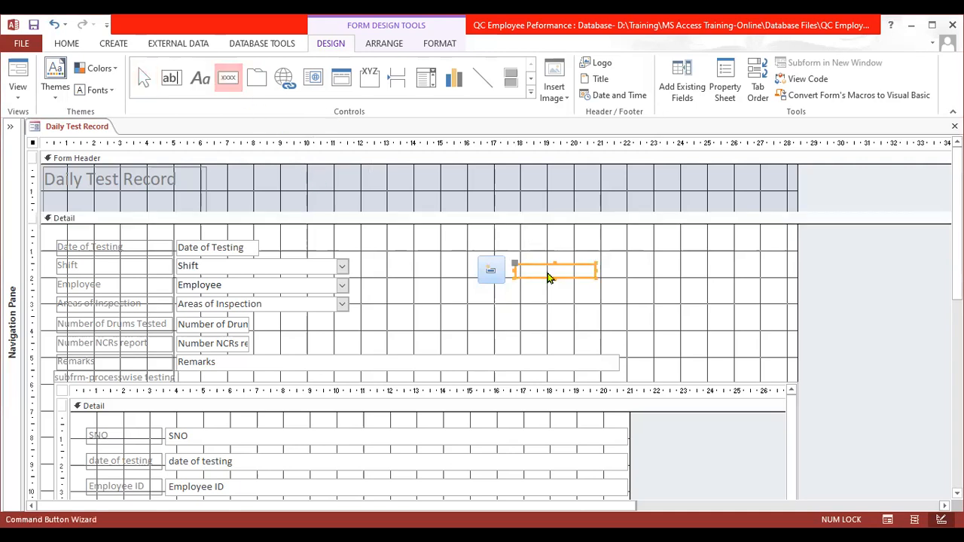
pyautogui.click(468, 222)
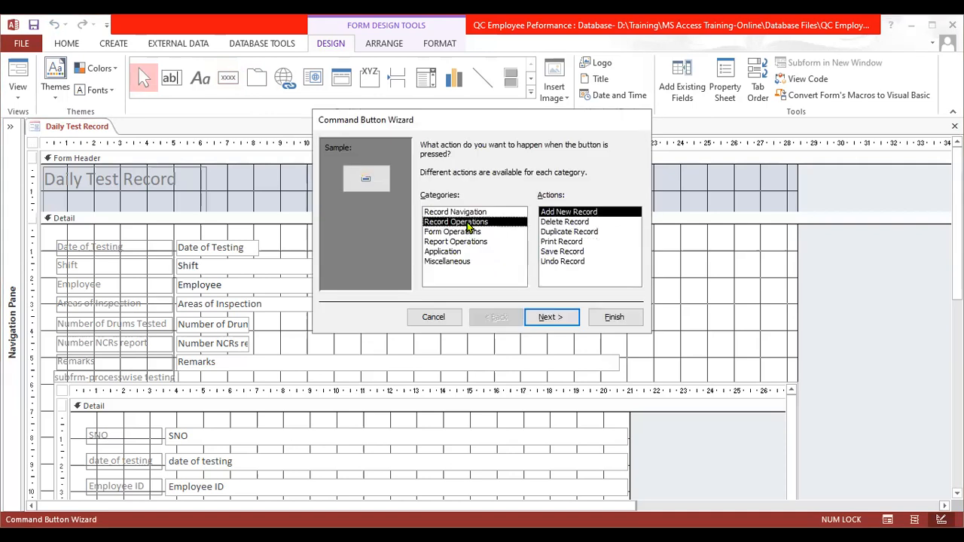
pyautogui.click(470, 213)
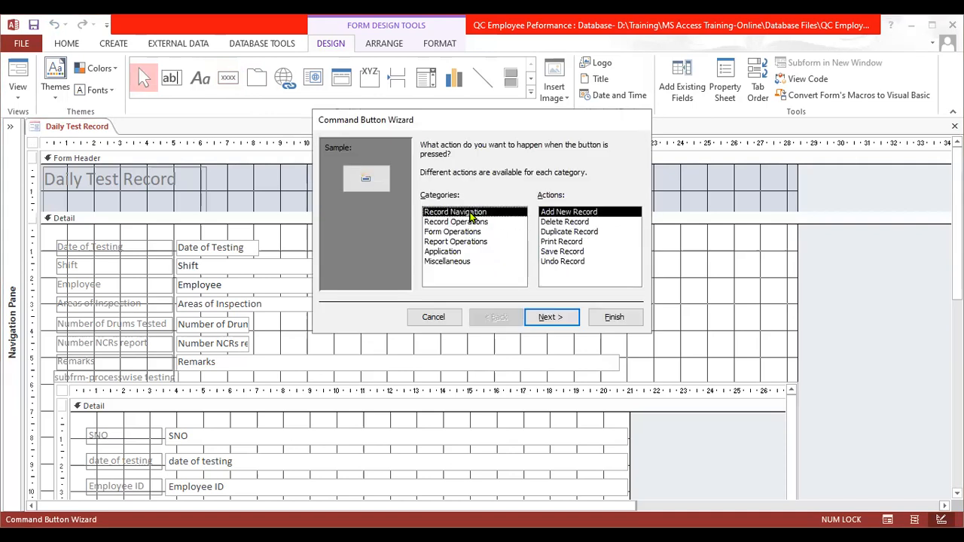
pyautogui.click(580, 232)
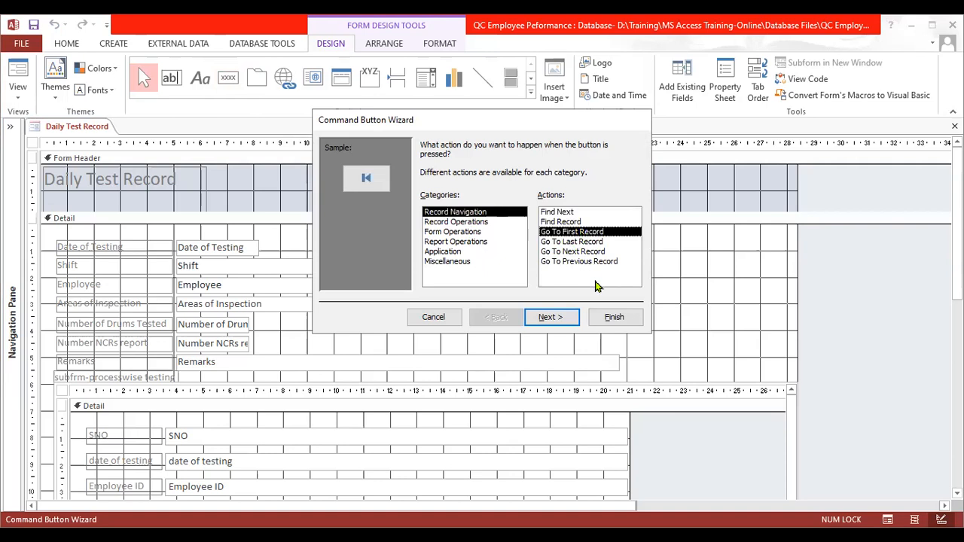
pyautogui.click(614, 319)
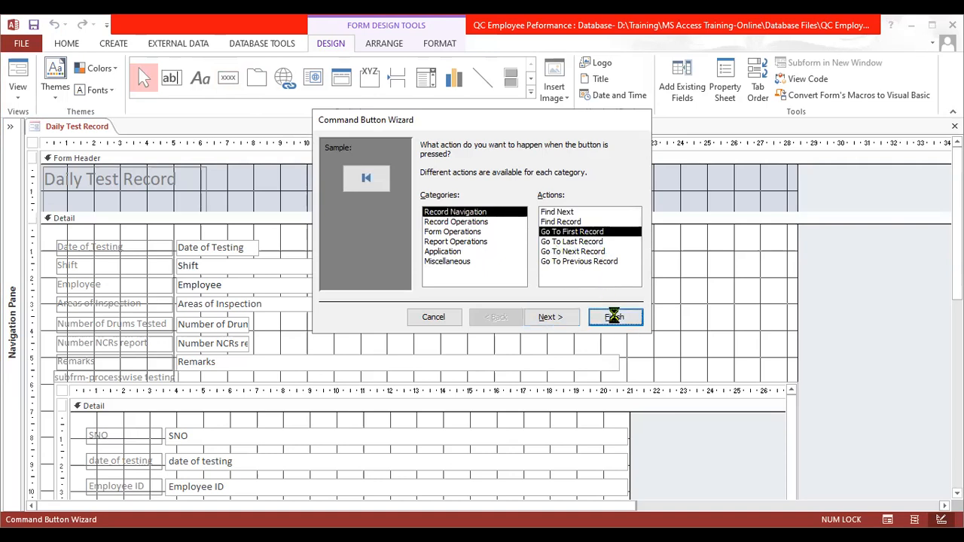
pyautogui.click(590, 303)
pyautogui.moveTo(531, 279); pyautogui.dragTo(530, 270)
pyautogui.click(588, 272)
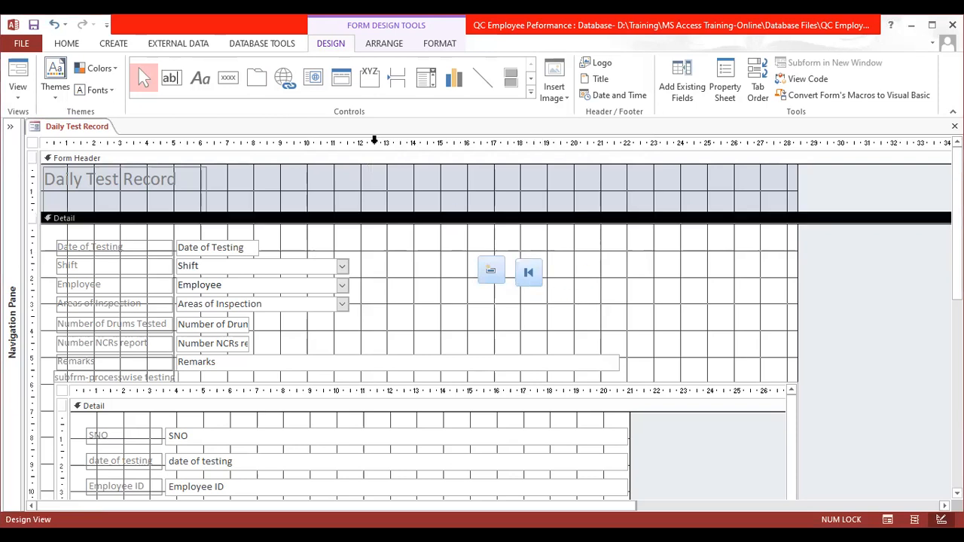
# - Add a command button with the Go To Last Record action beside the Go To First Record button
pyautogui.click(228, 77)
pyautogui.click(564, 262)
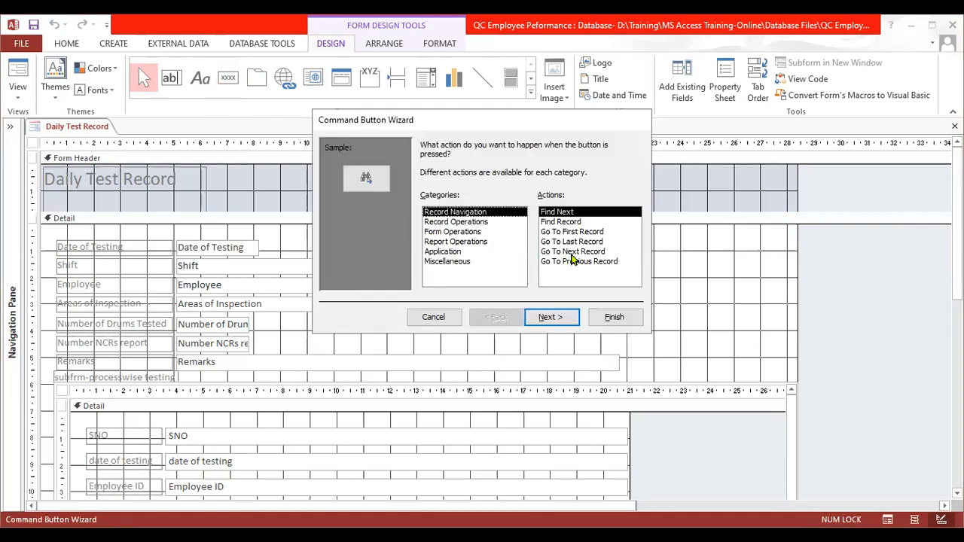
pyautogui.click(586, 242)
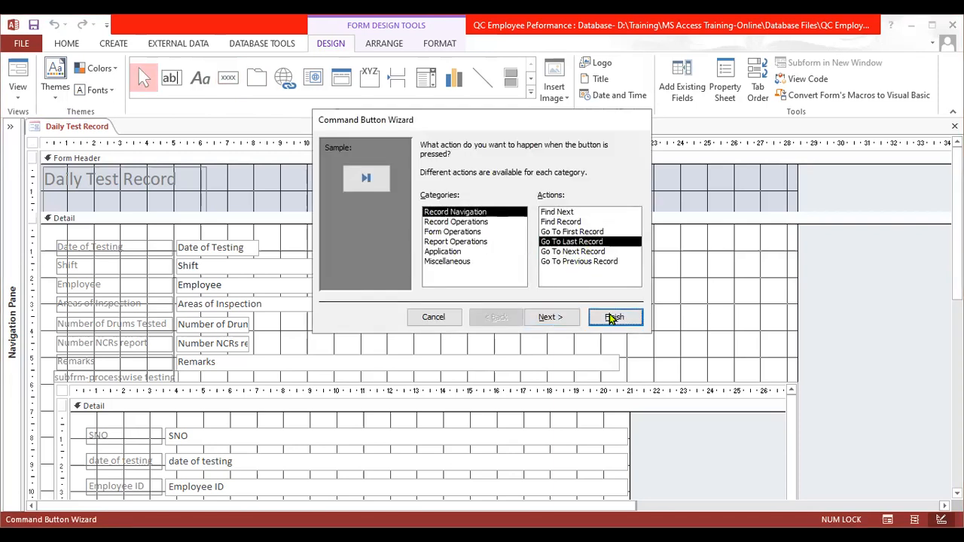
pyautogui.click(614, 317)
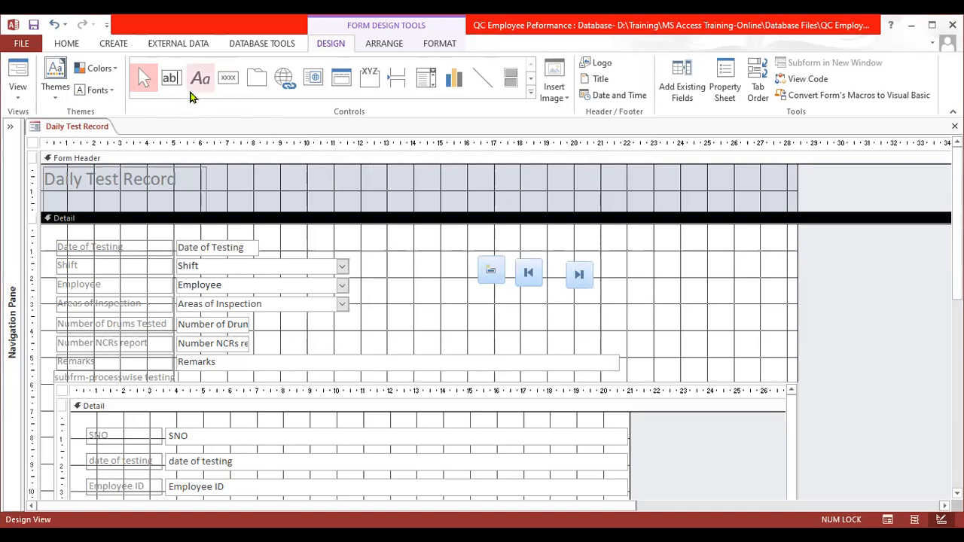
# - Add a Form Operations command button with the Close Form action below the Go To First Record button
pyautogui.click(228, 78)
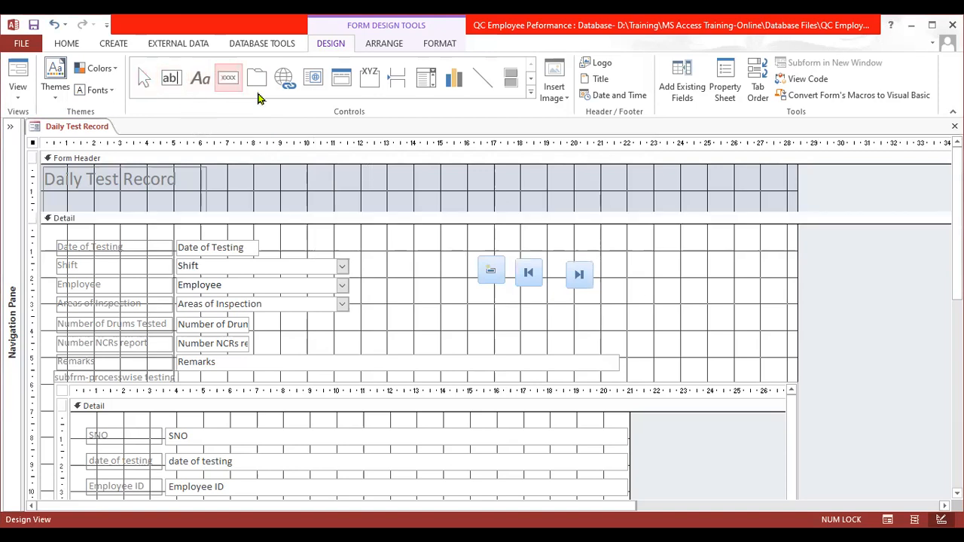
pyautogui.click(517, 310)
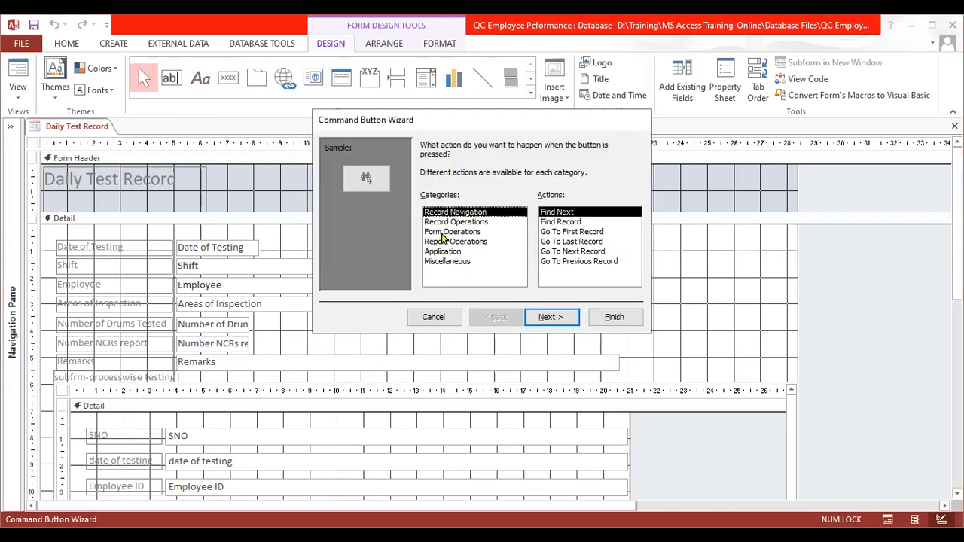
pyautogui.click(444, 232)
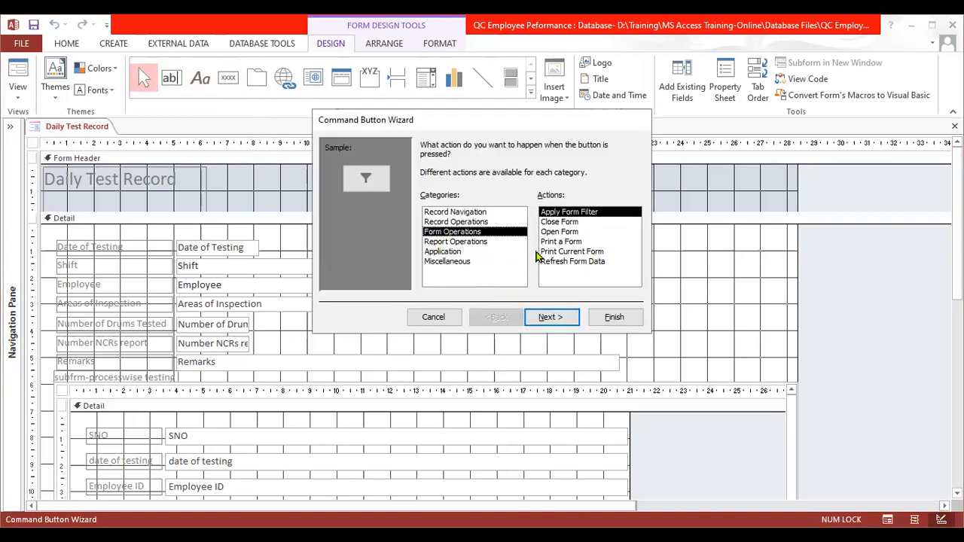
pyautogui.click(558, 232)
pyautogui.click(564, 222)
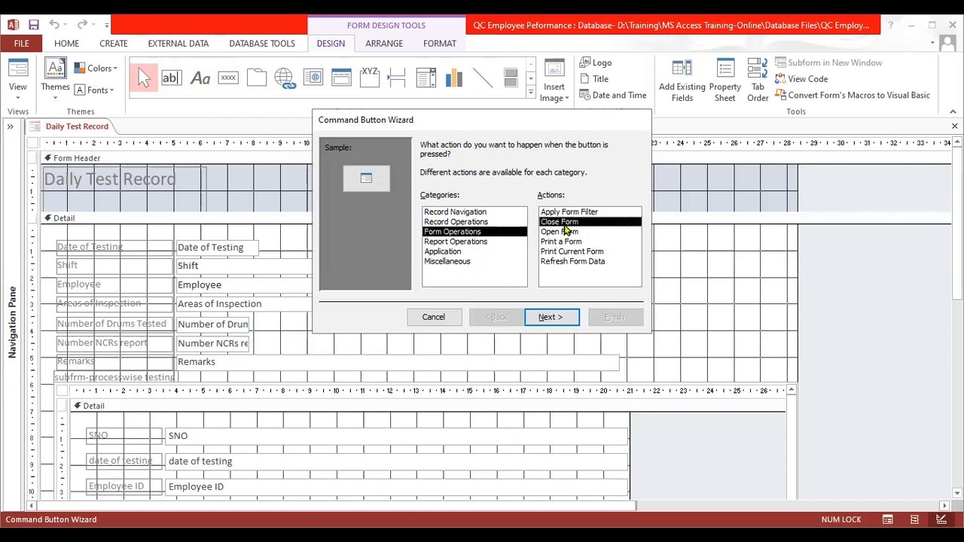
pyautogui.click(611, 317)
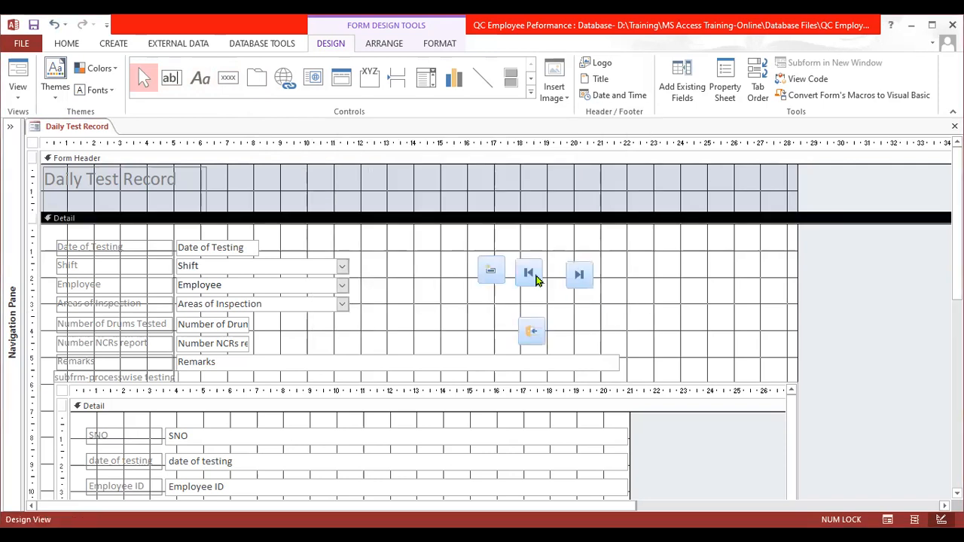
# - Add an Application command button with the Quit Application action beside the Close Form button
pyautogui.click(229, 77)
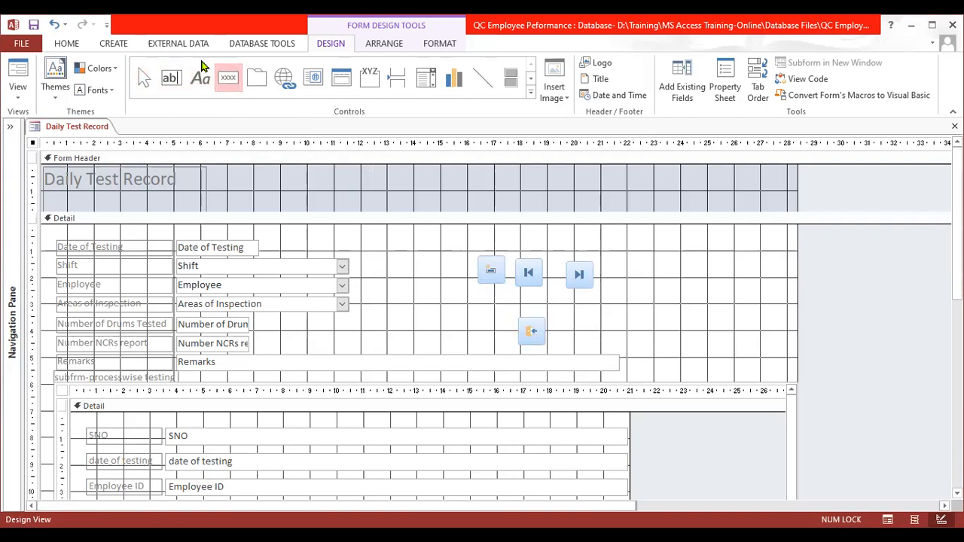
pyautogui.click(565, 315)
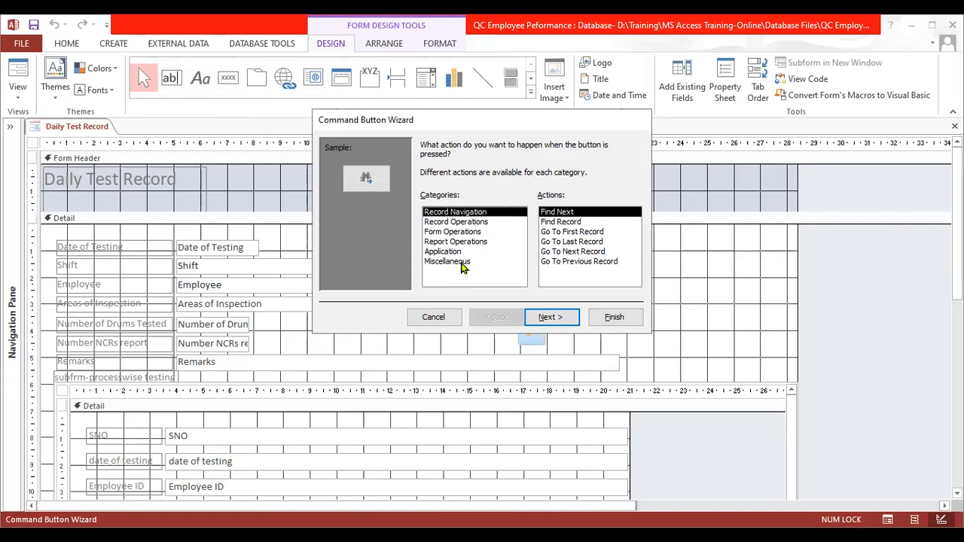
pyautogui.click(452, 251)
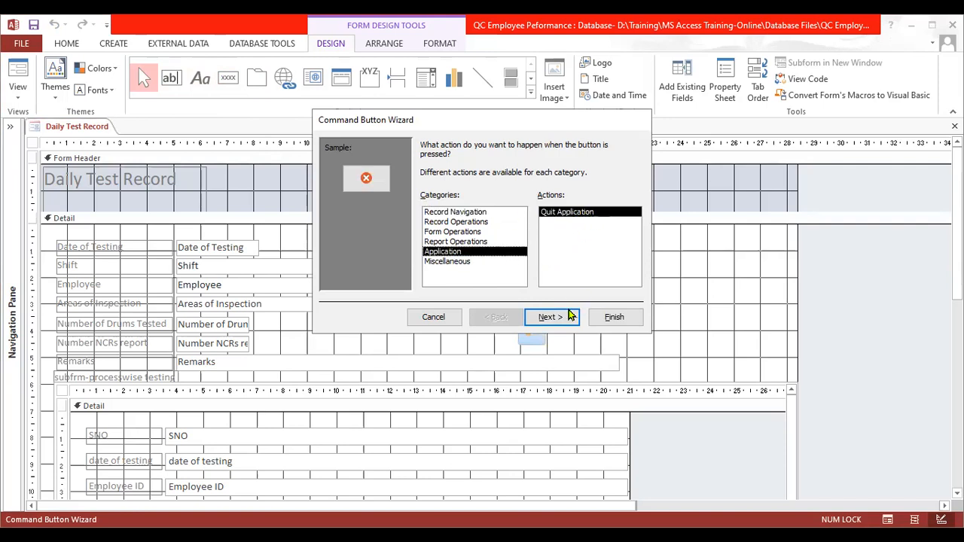
pyautogui.click(616, 317)
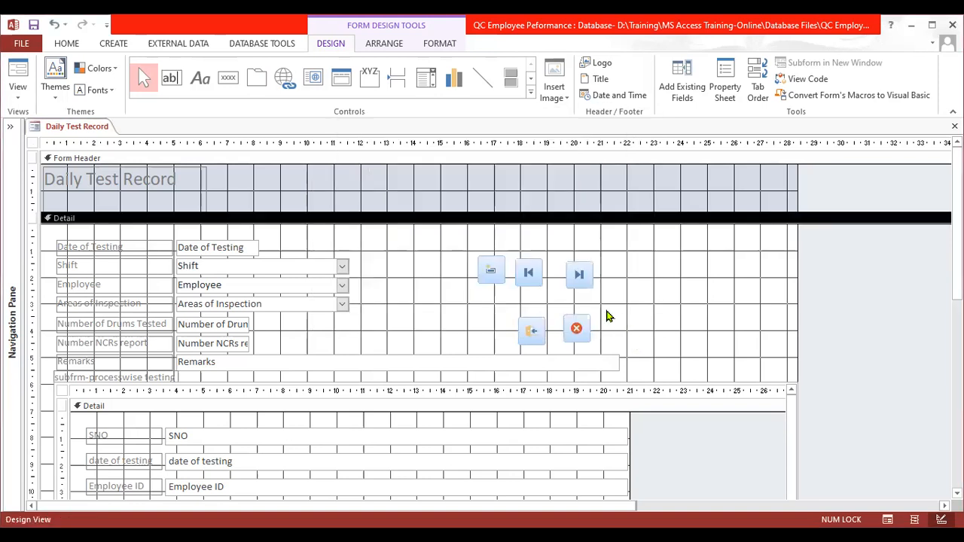
# - Select all five command buttons and align them by Top, followed by Left, to pack them into two tidy rows
pyautogui.moveTo(451, 252); pyautogui.dragTo(621, 366)
pyautogui.click(503, 258)
pyautogui.moveTo(466, 239); pyautogui.dragTo(600, 353)
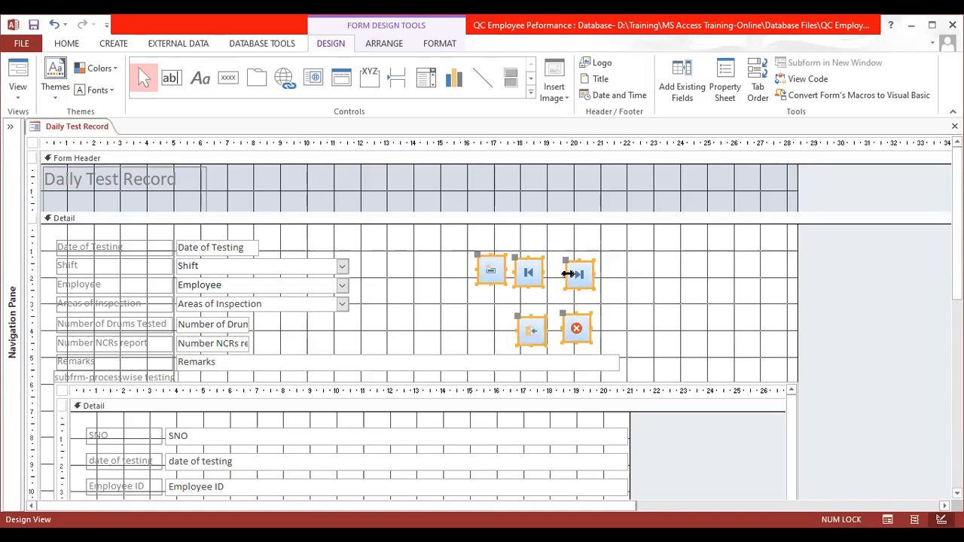
pyautogui.rightClick(574, 274)
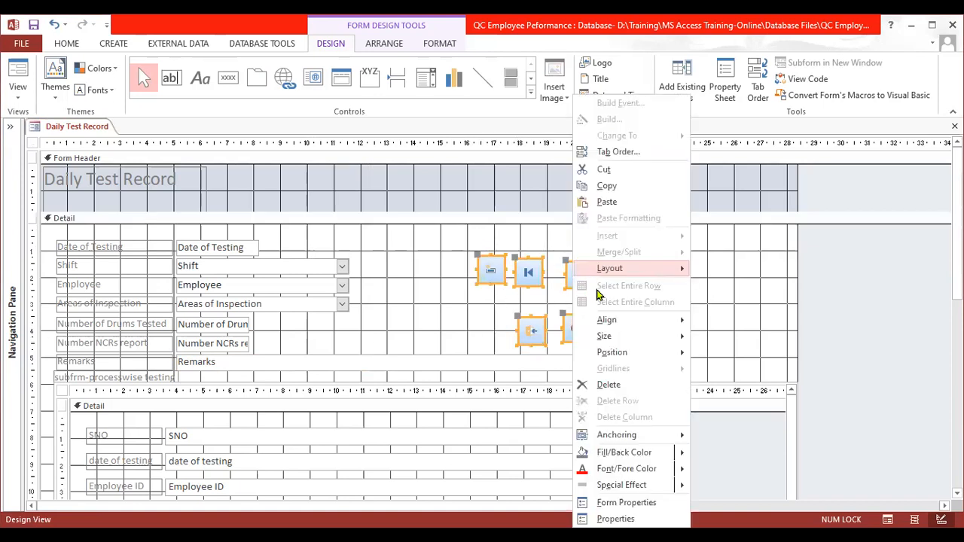
pyautogui.moveTo(595, 319)
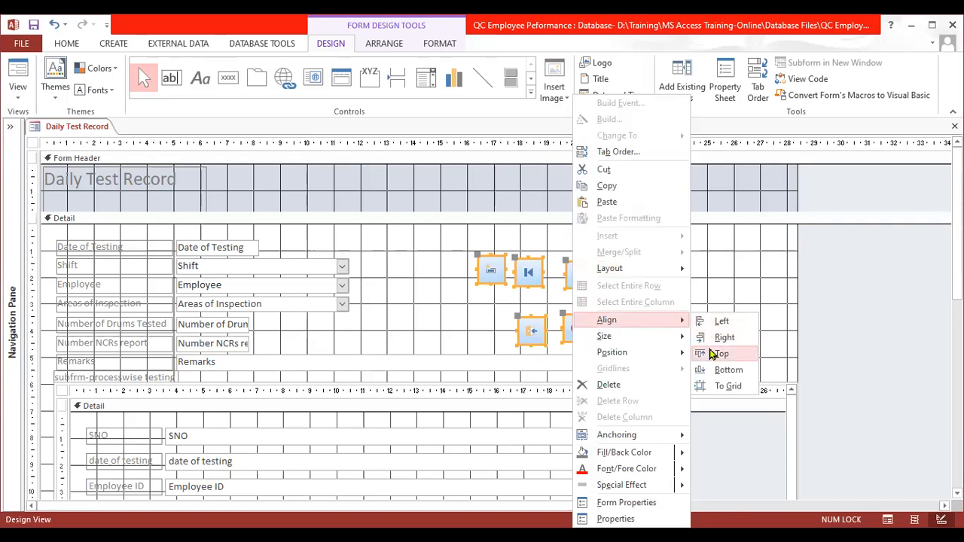
pyautogui.click(713, 353)
pyautogui.rightClick(583, 268)
pyautogui.moveTo(632, 329)
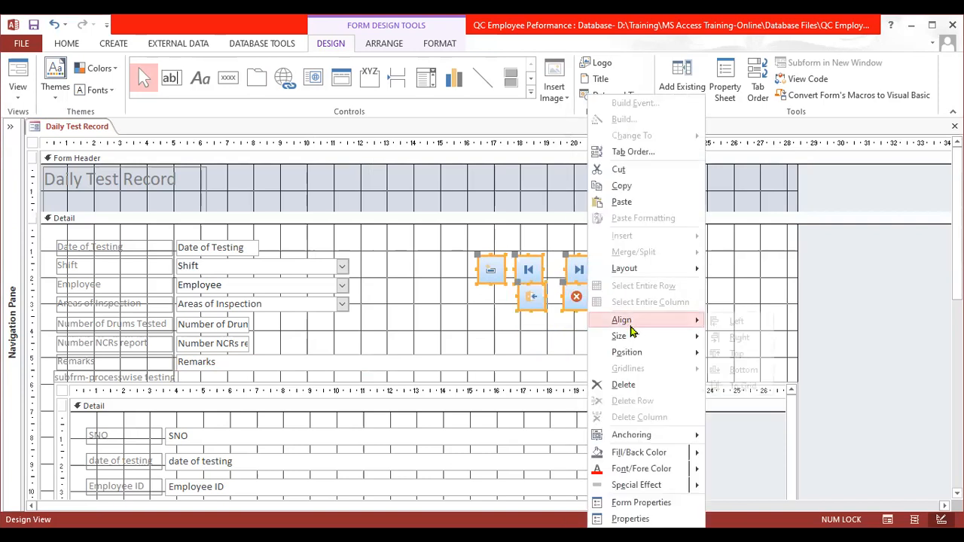
pyautogui.click(714, 325)
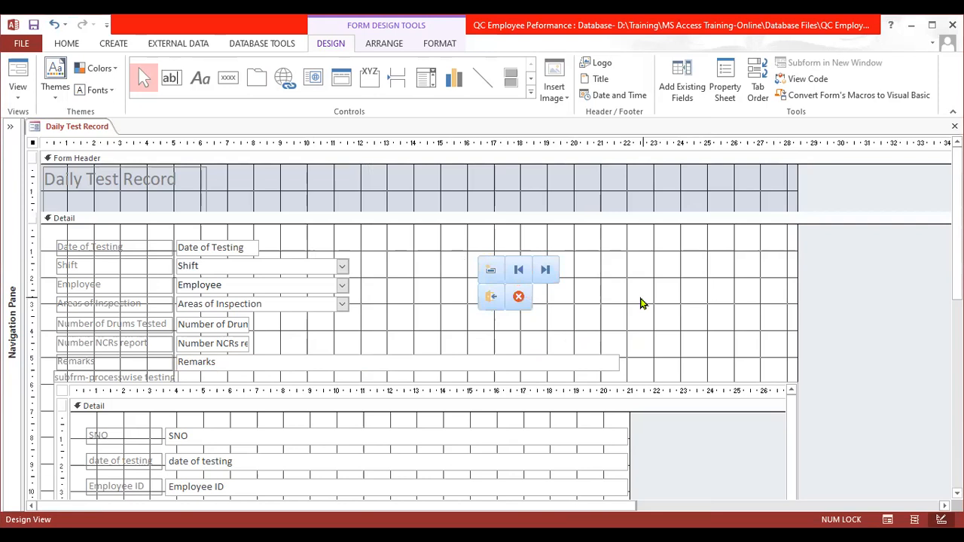
pyautogui.click(640, 301)
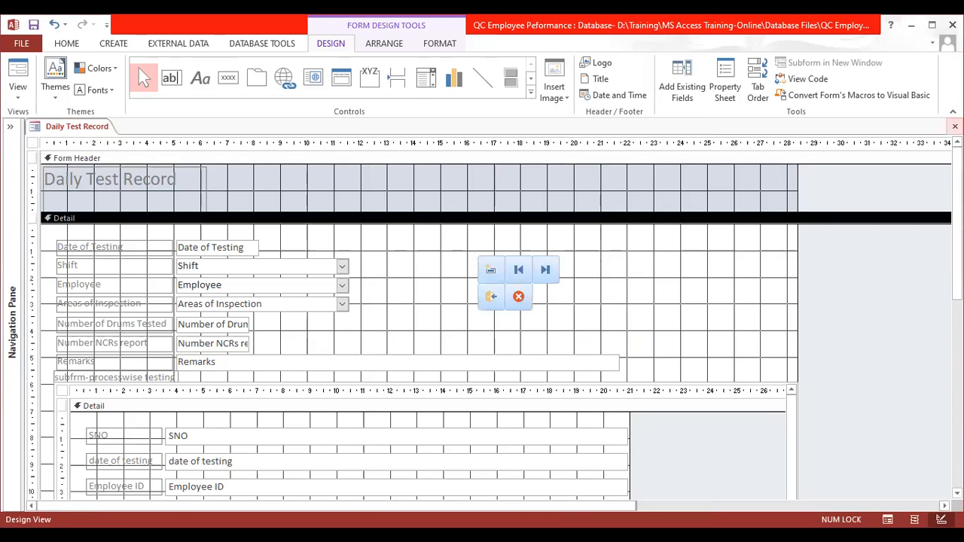
# - Close the Daily Test Record form saving its design changes, and reopen it in Form View
pyautogui.click(954, 126)
pyautogui.click(427, 319)
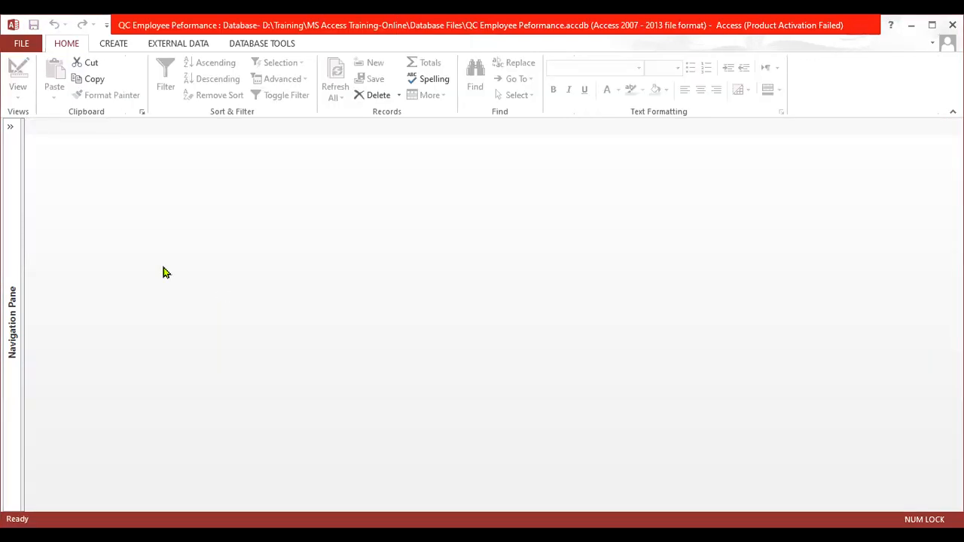
pyautogui.click(12, 128)
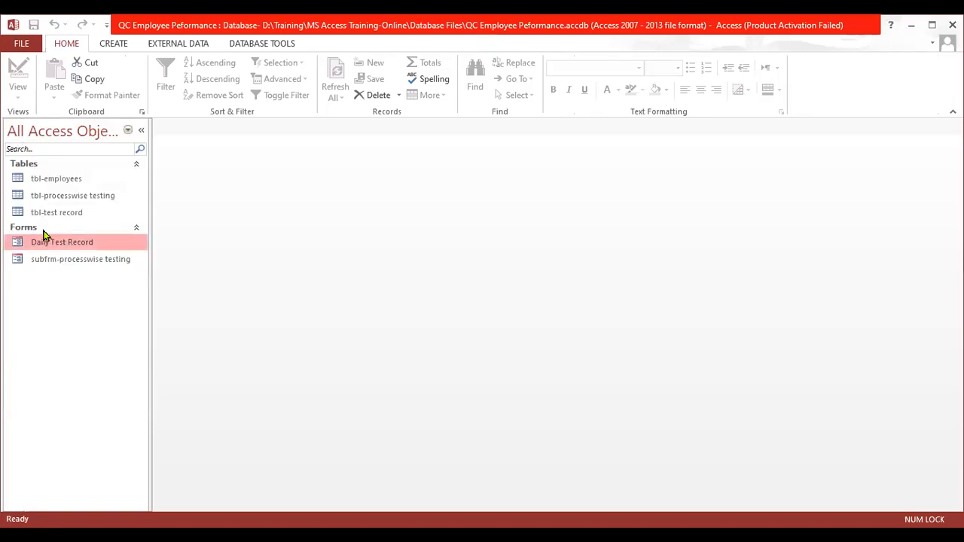
pyautogui.doubleClick(53, 242)
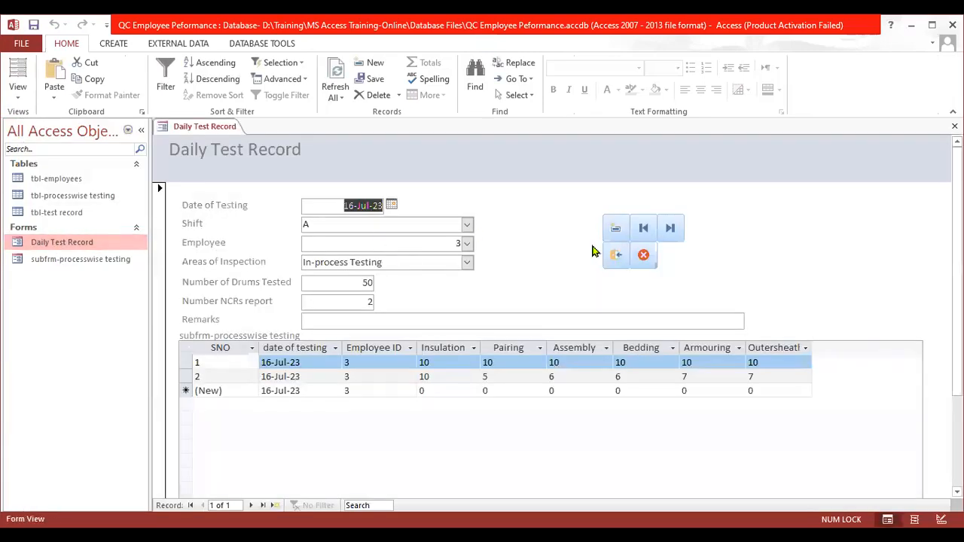
# - Test the form's Add New Record, Go To First Record and Go To Last Record buttons, and close the form
pyautogui.click(616, 229)
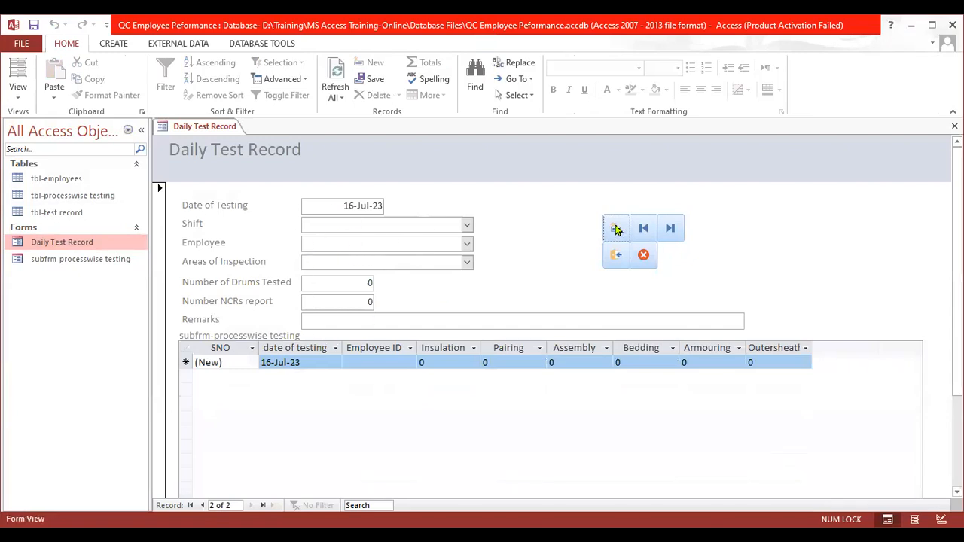
pyautogui.click(645, 229)
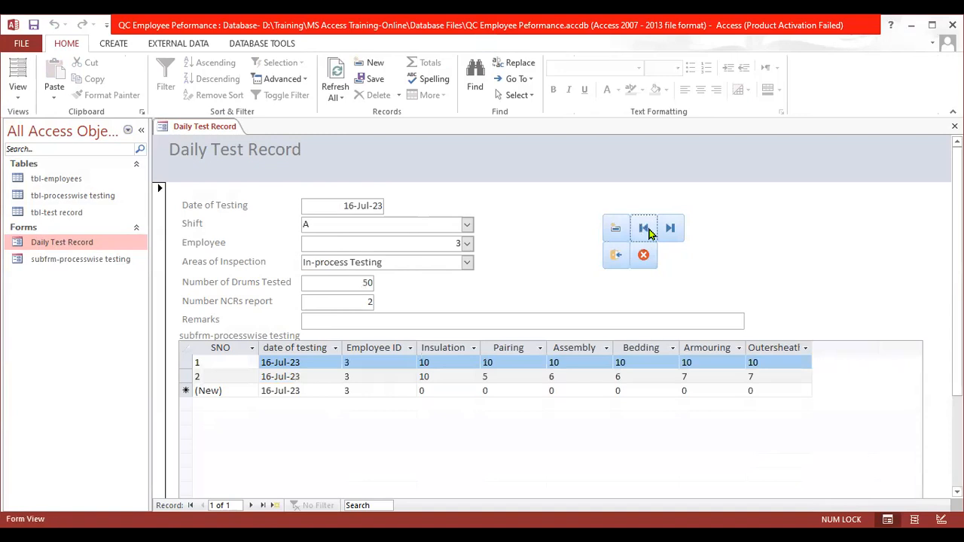
pyautogui.click(667, 231)
pyautogui.click(955, 127)
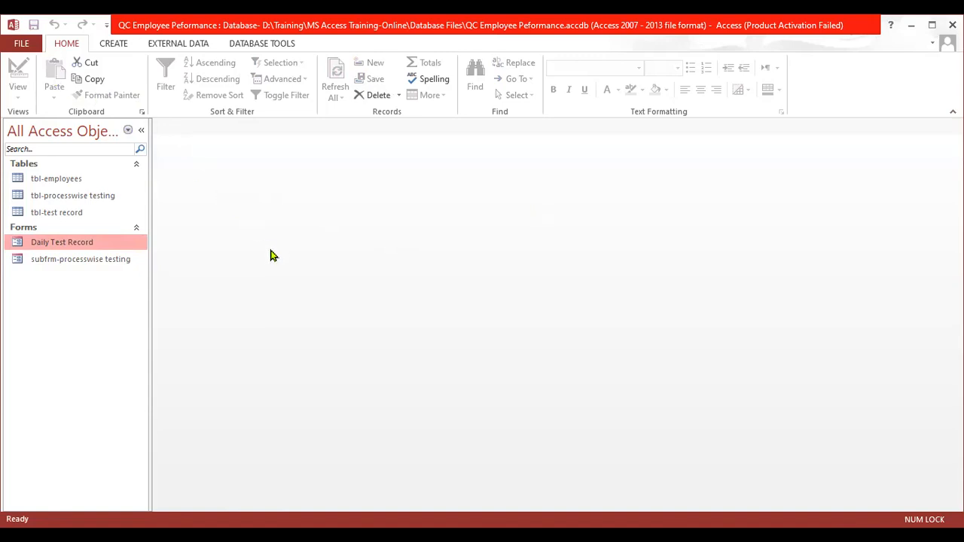
# - Create a blank form in Design View and add a MAIN MENU label near the top of its Detail section
pyautogui.click(113, 44)
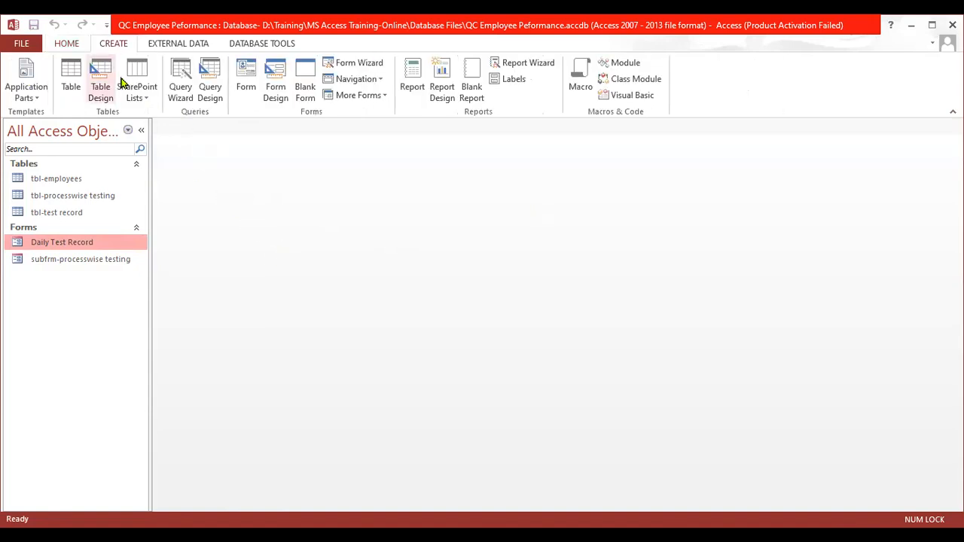
pyautogui.click(276, 78)
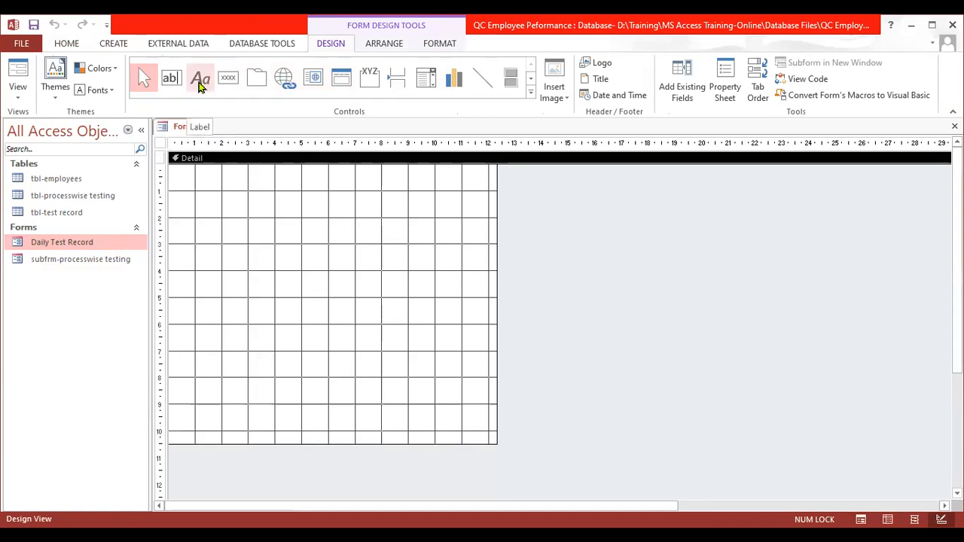
pyautogui.click(200, 81)
pyautogui.click(313, 200)
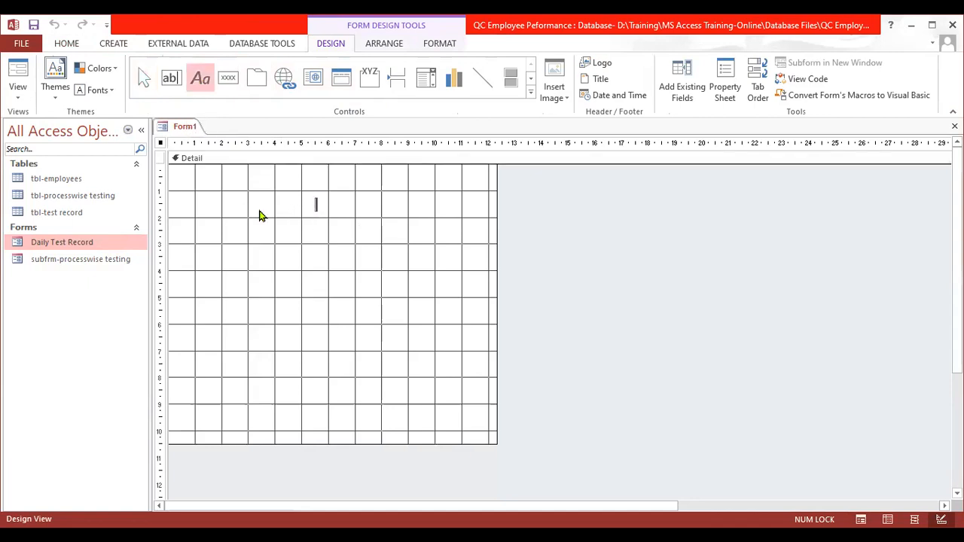
pyautogui.press('capslock')
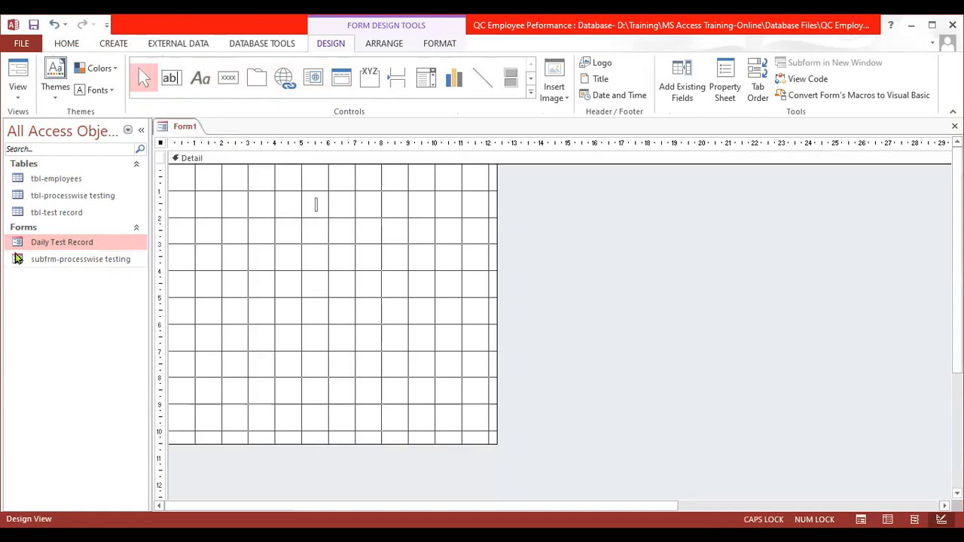
pyautogui.write('MAIN MENU')
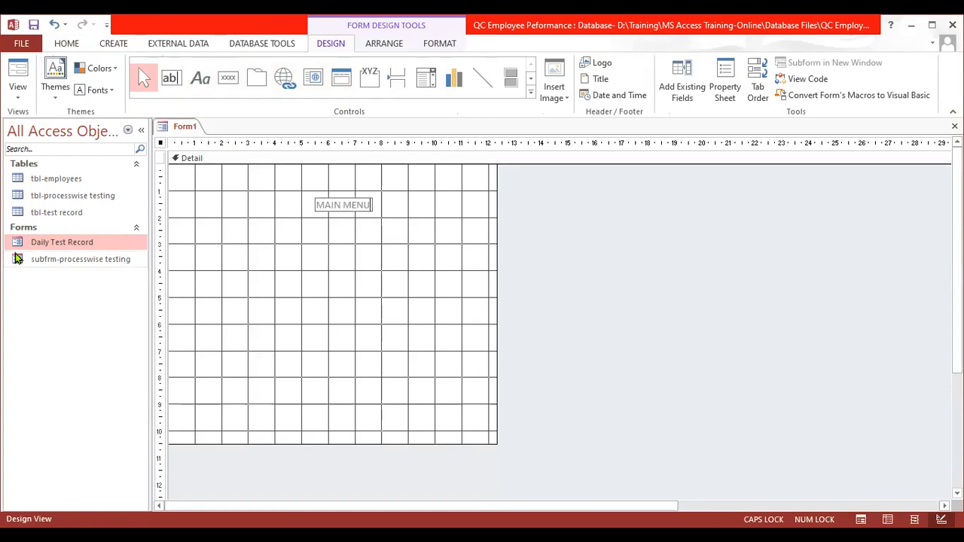
# - Stretch the MAIN MENU label to the Detail section's right edge and widen the form to about 19 cm
pyautogui.click(19, 258)
pyautogui.click(359, 193)
pyautogui.click(371, 206)
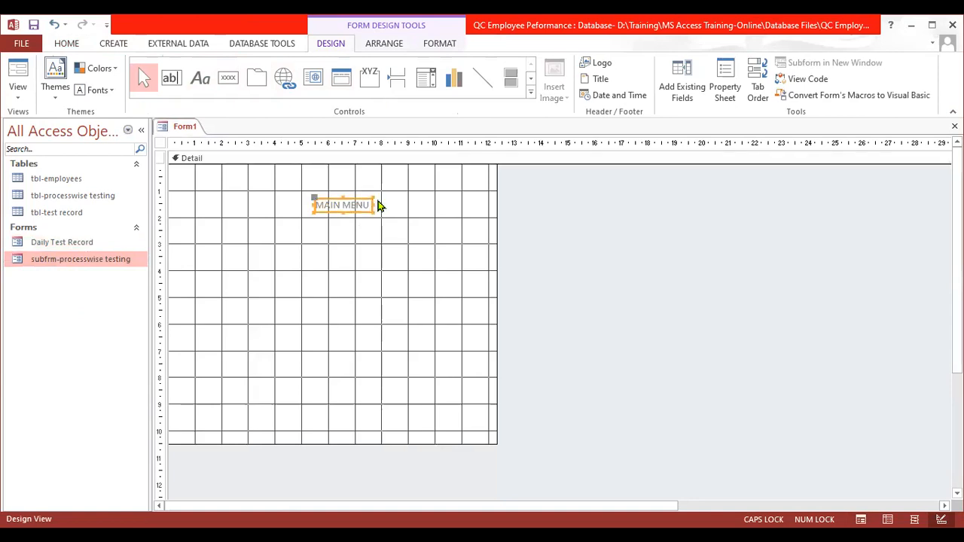
pyautogui.moveTo(371, 197); pyautogui.dragTo(499, 193)
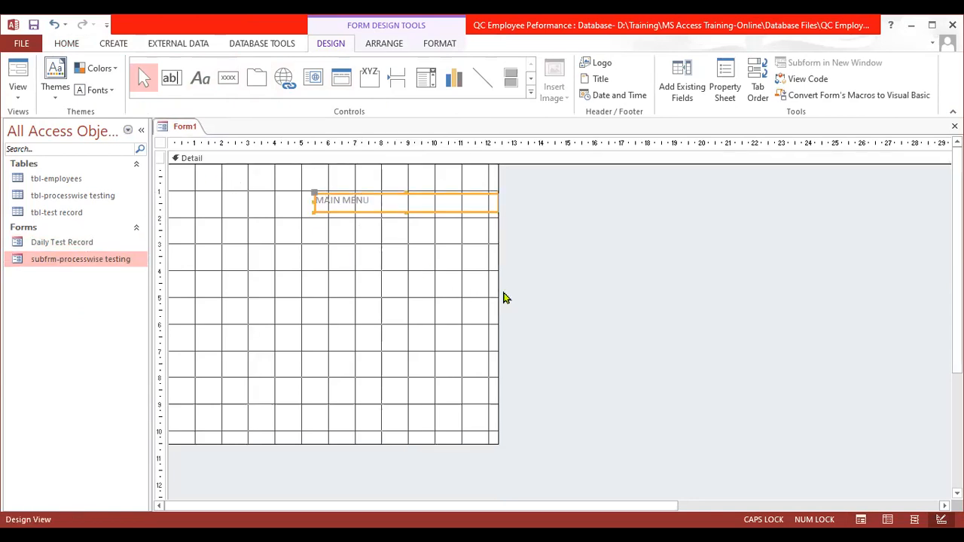
pyautogui.moveTo(498, 293); pyautogui.dragTo(670, 297)
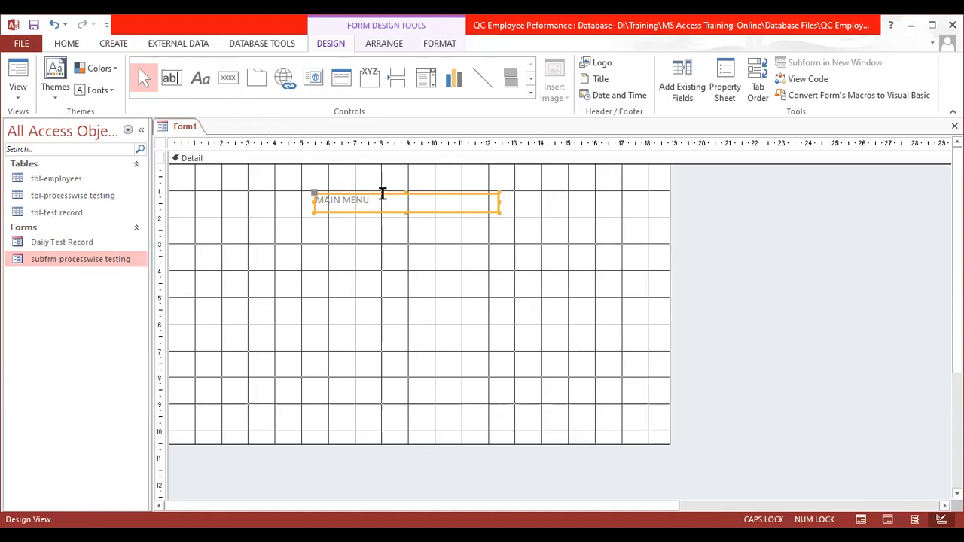
# - Set the MAIN MENU label's font size to 28 and enlarge its box to fit the text
pyautogui.click(68, 43)
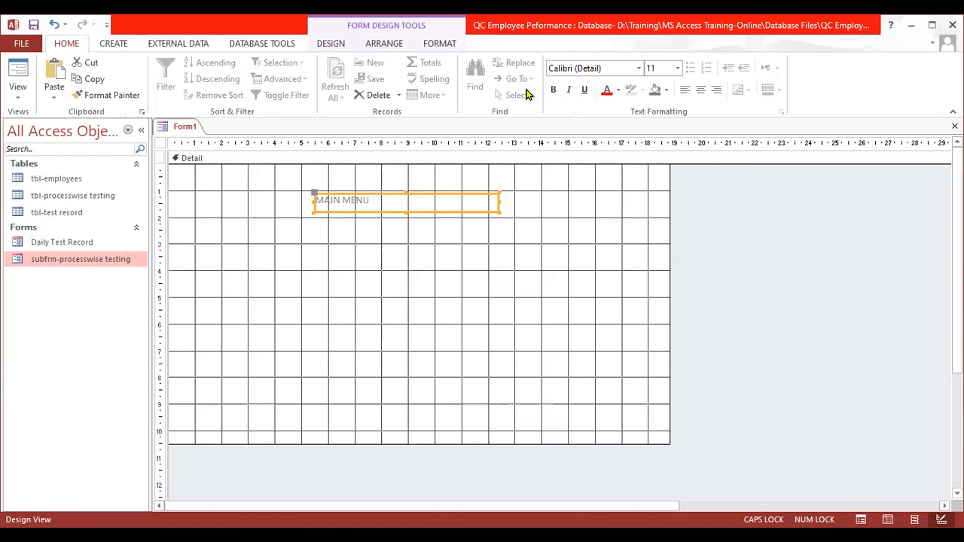
pyautogui.click(678, 68)
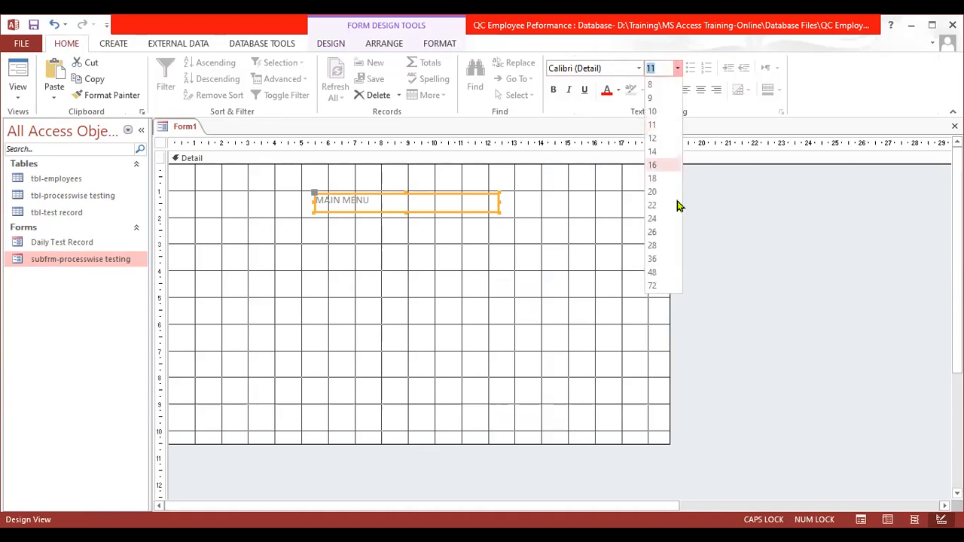
pyautogui.click(652, 248)
pyautogui.moveTo(495, 213); pyautogui.dragTo(520, 244)
pyautogui.click(600, 253)
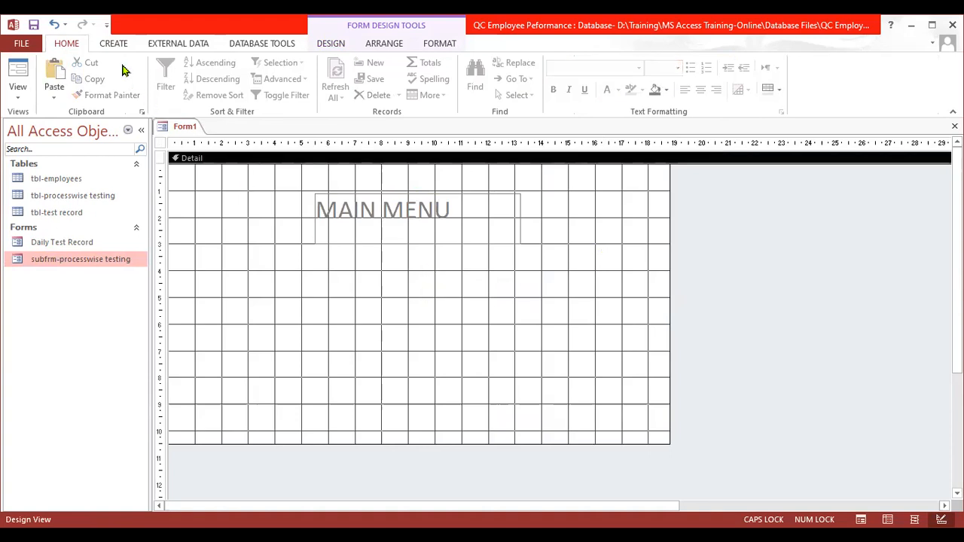
# - Add a command button from the Application category, for quitting the application, near the lower right of the form's Detail section
pyautogui.click(336, 47)
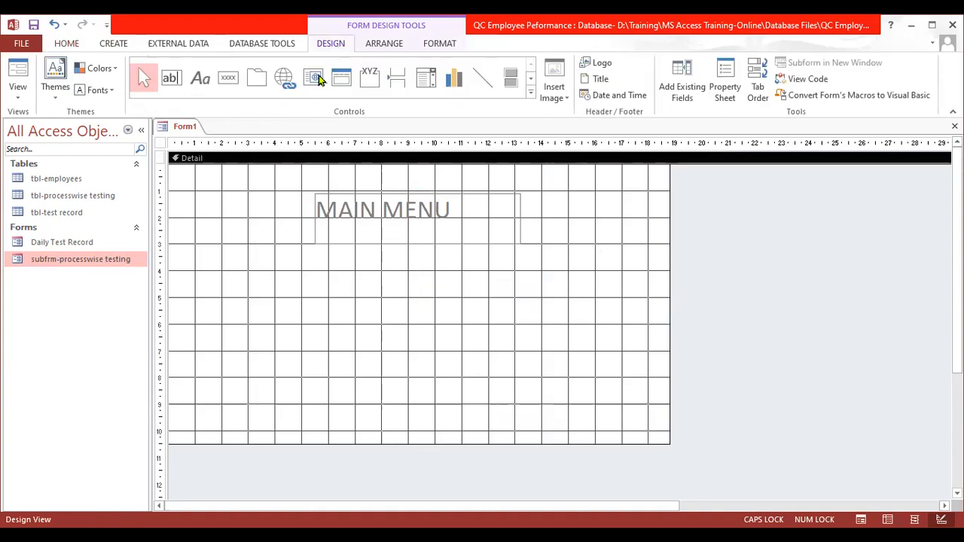
pyautogui.click(228, 78)
pyautogui.click(553, 371)
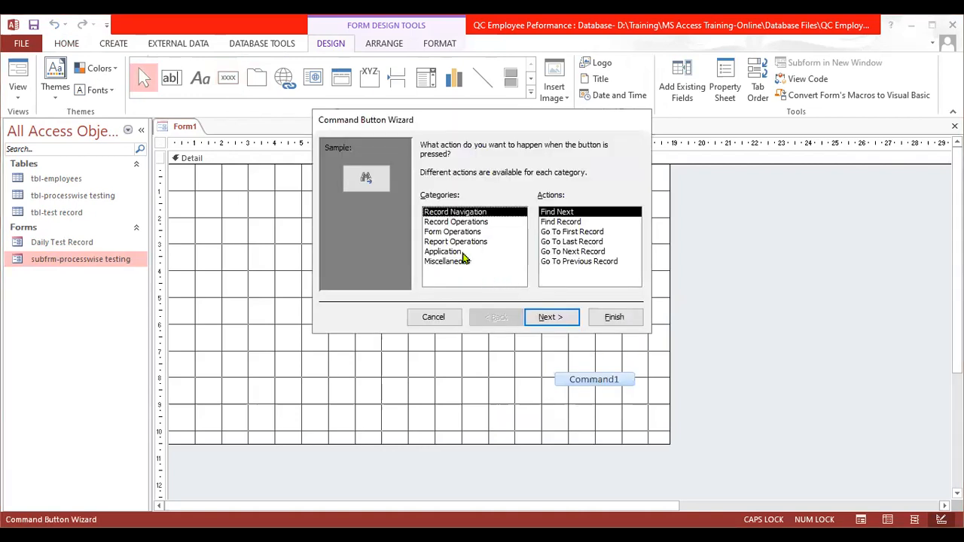
pyautogui.click(463, 252)
pyautogui.click(608, 317)
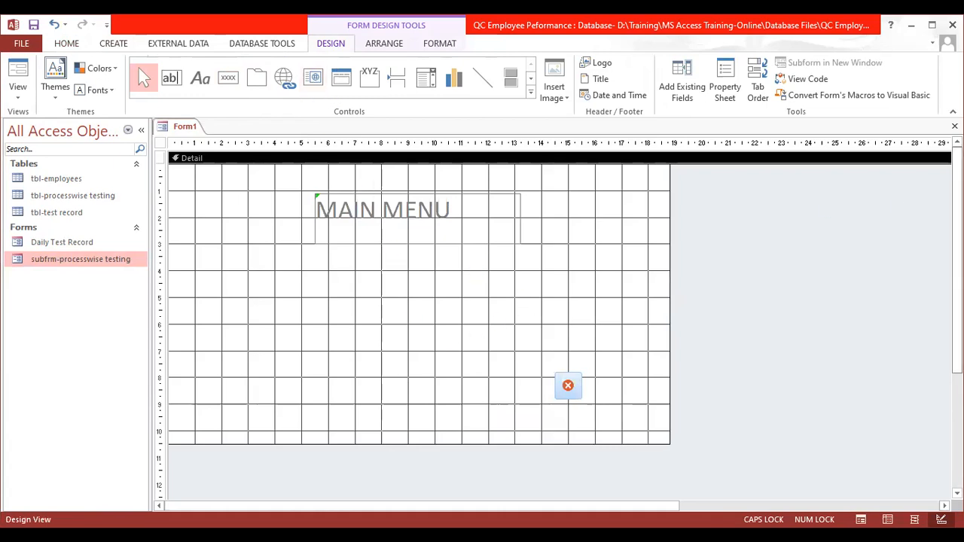
# - Close the new form and save it under the name HOME
pyautogui.click(955, 127)
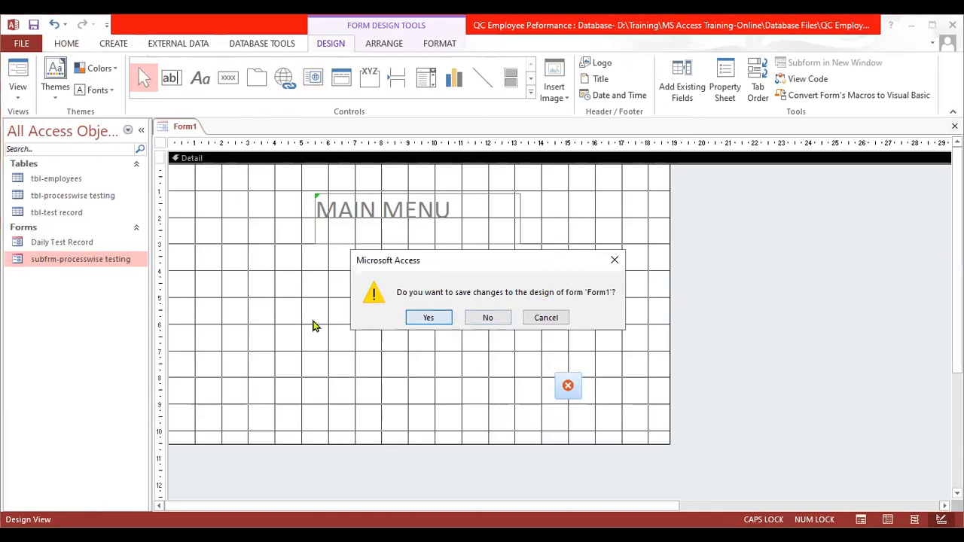
pyautogui.press('Return')
pyautogui.press('capslock')
pyautogui.write('h')
pyautogui.press('BackSpace')
pyautogui.press('capslock')
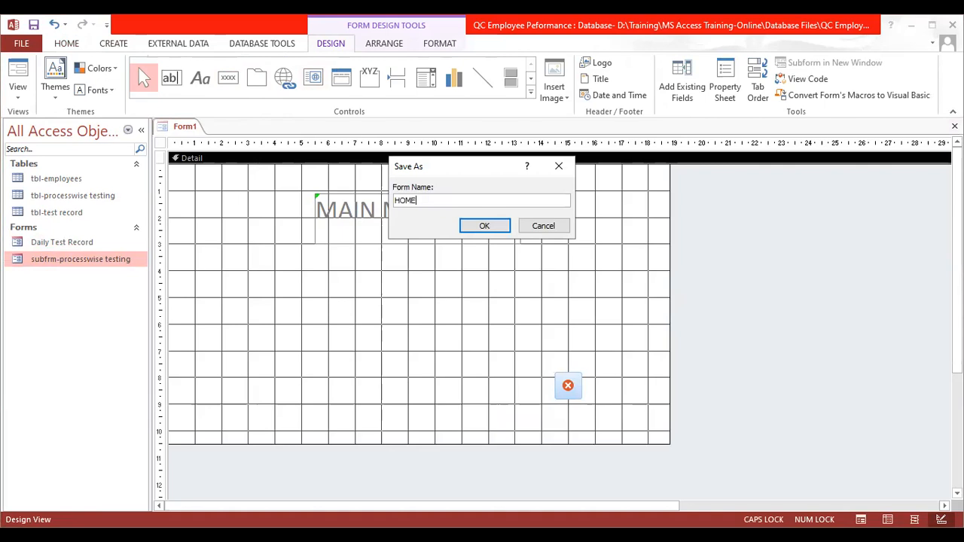
pyautogui.press('Return')
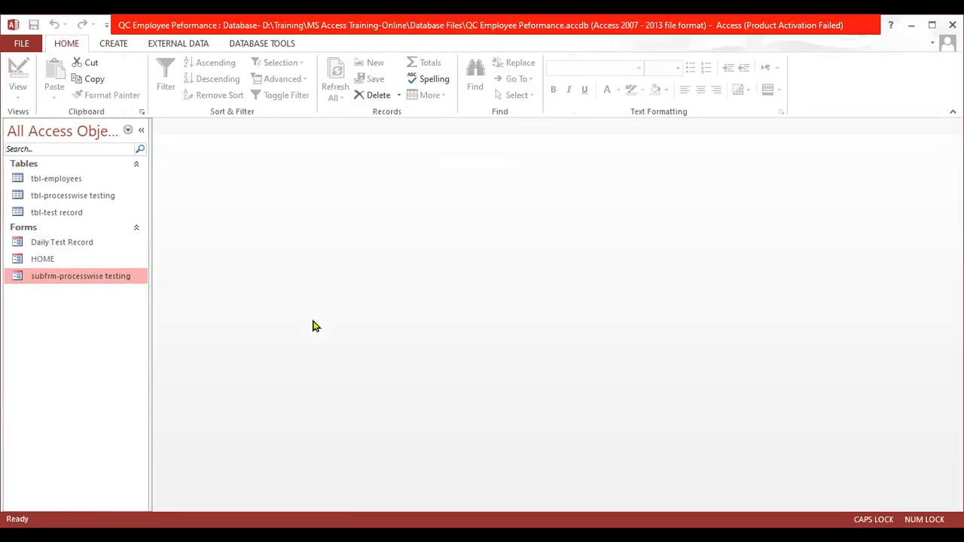
# - Open the HOME and Daily Test Record forms, and test the close-form button on Daily Test Record
pyautogui.doubleClick(85, 257)
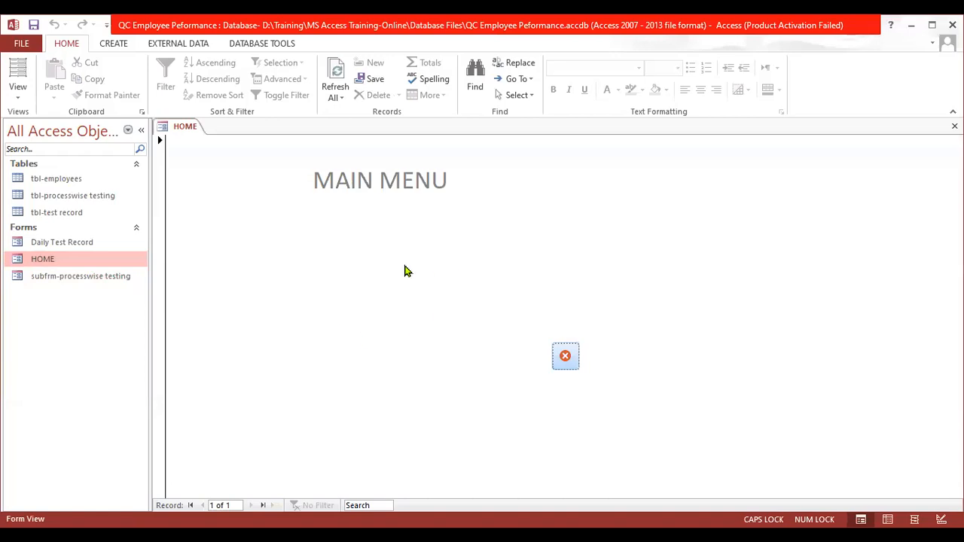
pyautogui.doubleClick(89, 242)
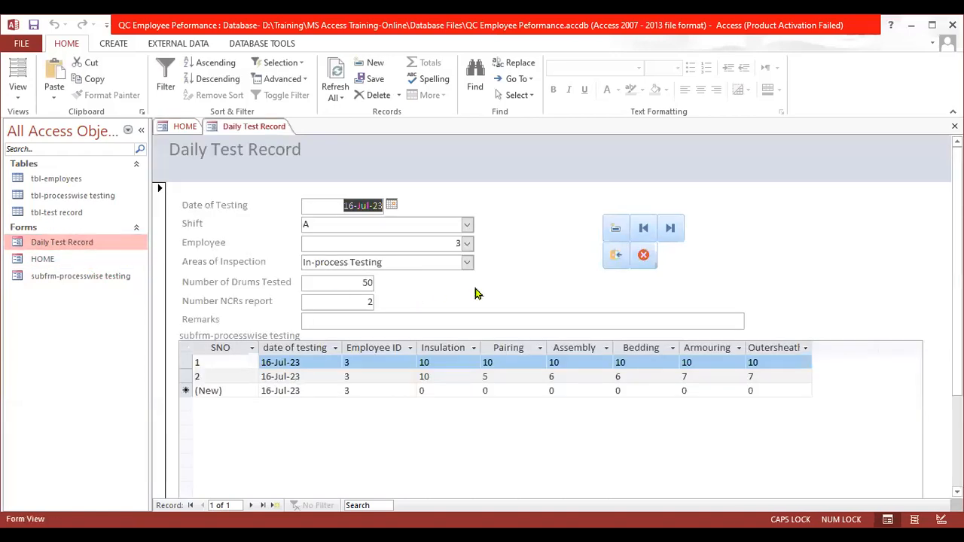
pyautogui.click(616, 258)
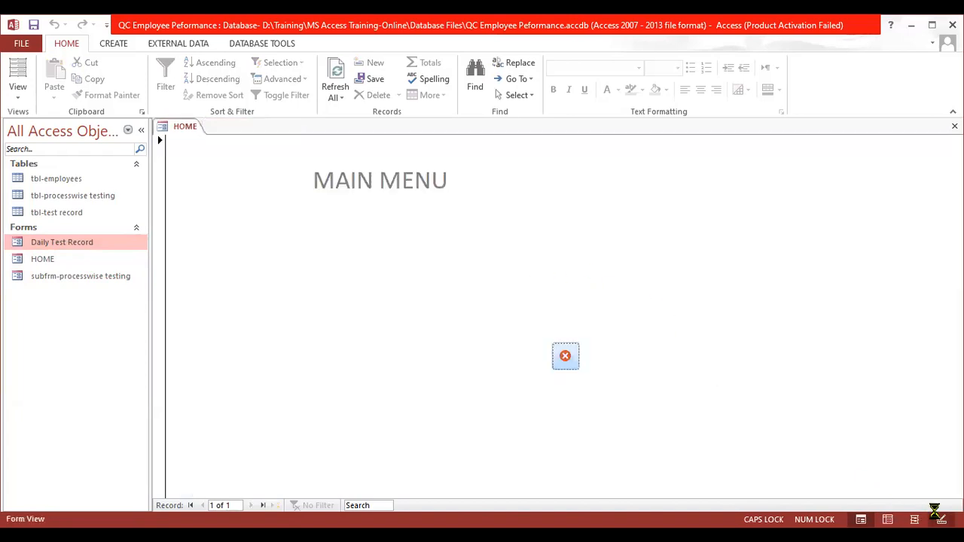
# - In HOME's Design View, add a command button below the title that opens the Daily Test Record form showing all records
pyautogui.click(941, 519)
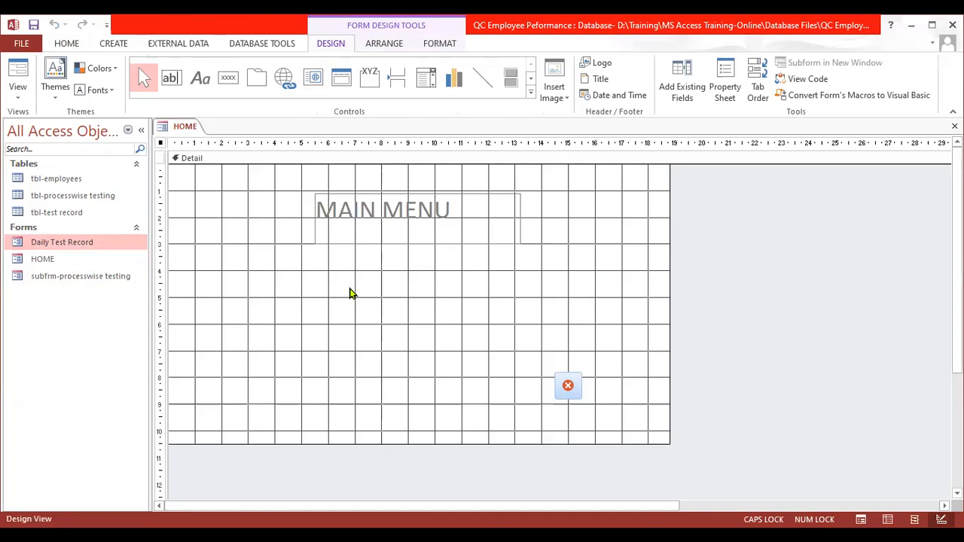
pyautogui.click(229, 80)
pyautogui.click(251, 260)
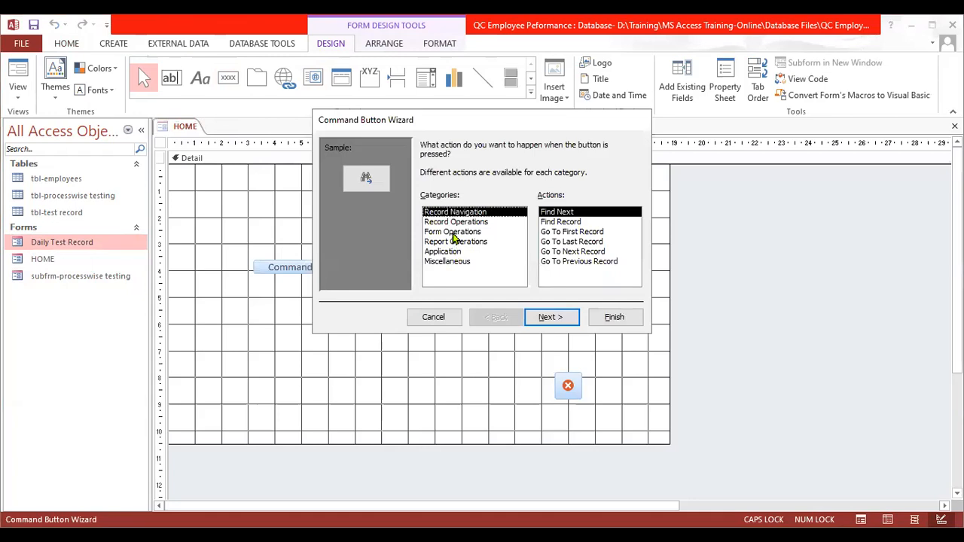
pyautogui.click(453, 232)
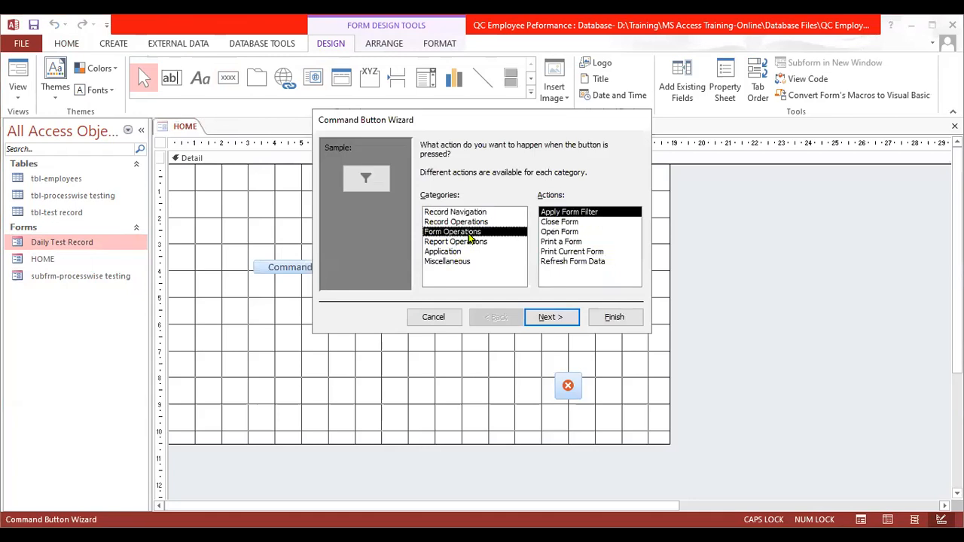
pyautogui.click(580, 232)
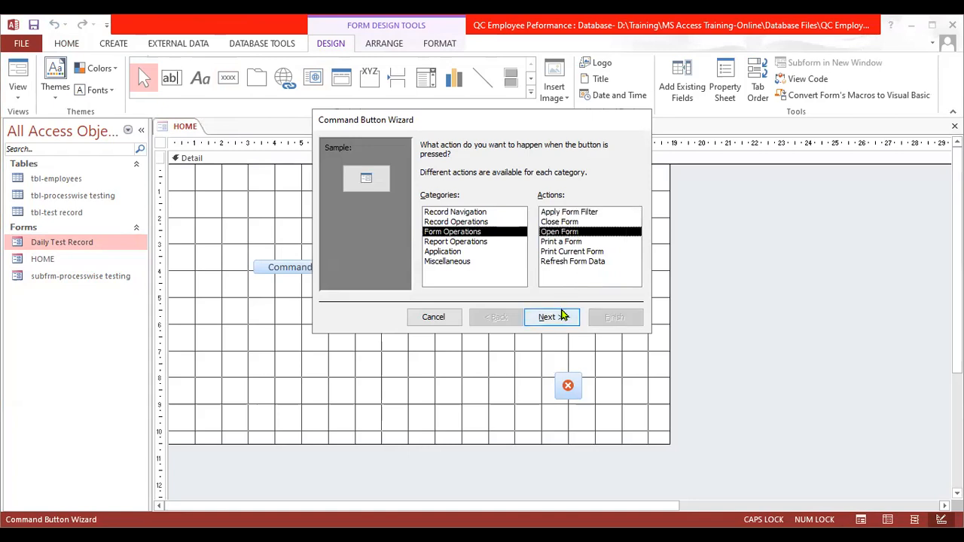
pyautogui.click(559, 317)
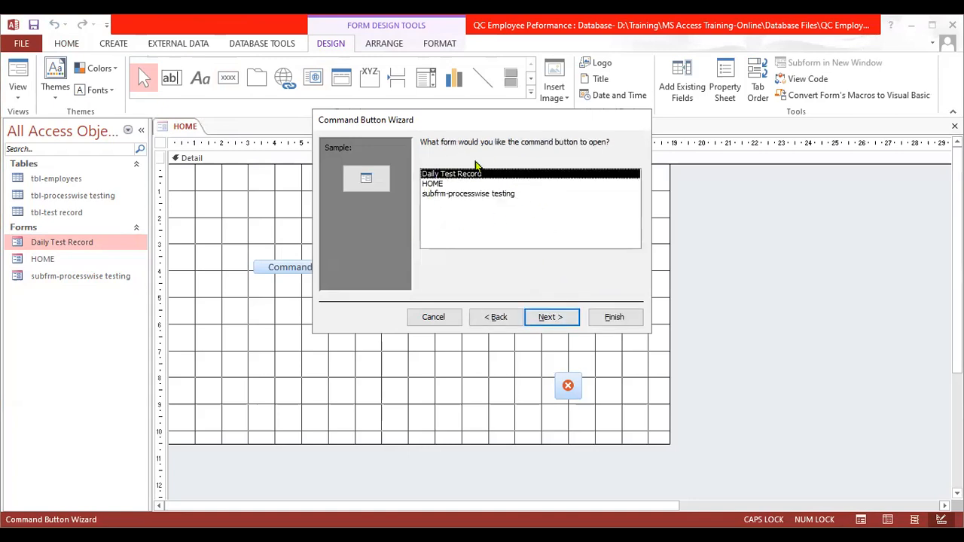
pyautogui.click(560, 317)
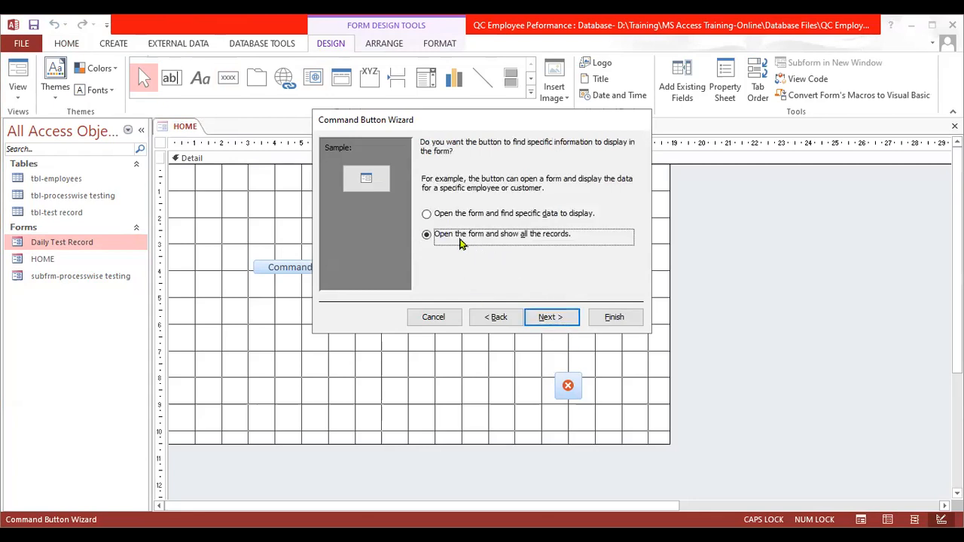
pyautogui.click(564, 320)
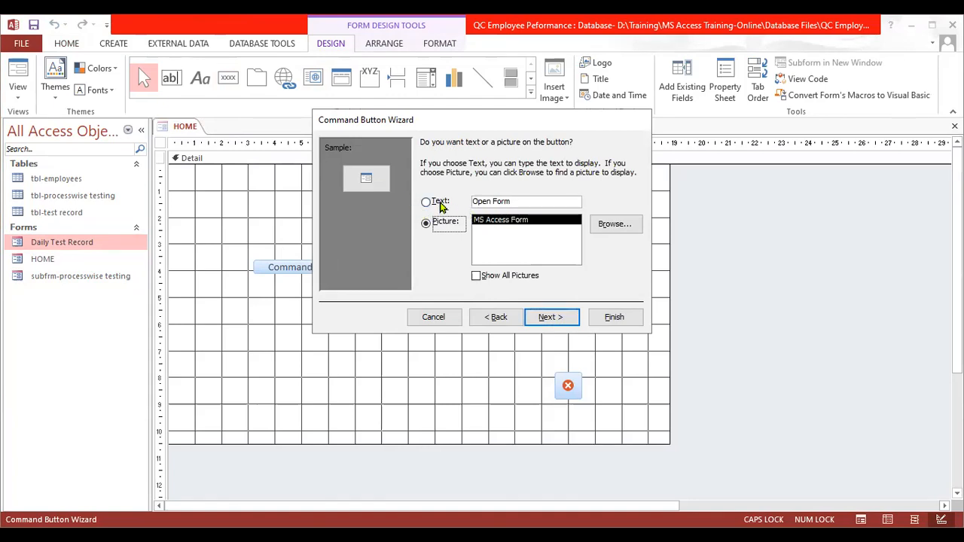
# - Give the new command button the text Daily Test Record instead of a picture and finish the wizard
pyautogui.click(441, 204)
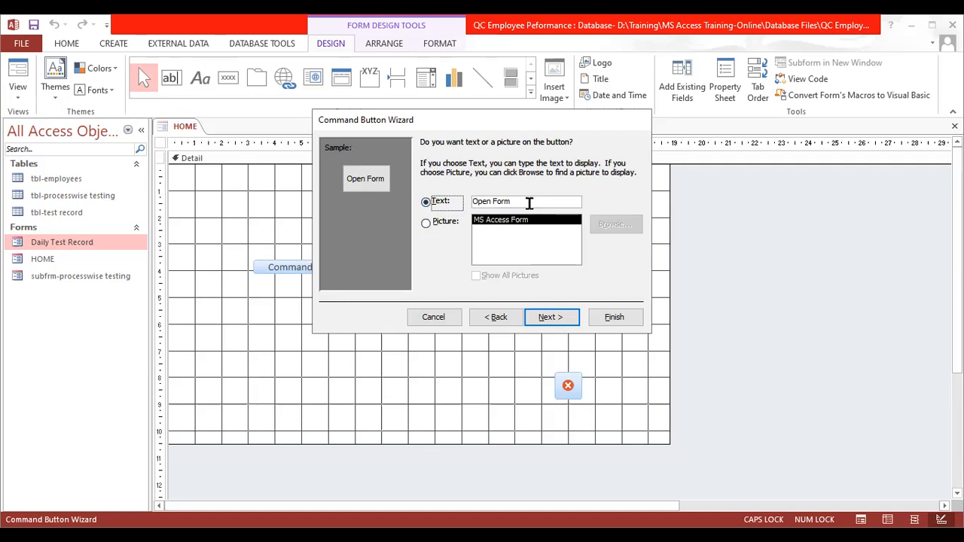
pyautogui.moveTo(530, 203); pyautogui.dragTo(397, 202)
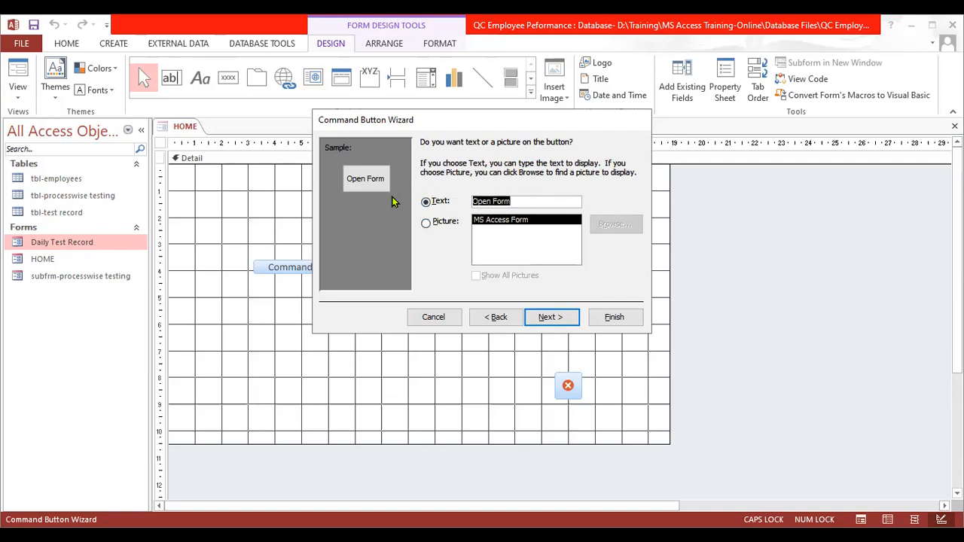
pyautogui.write('Daily ')
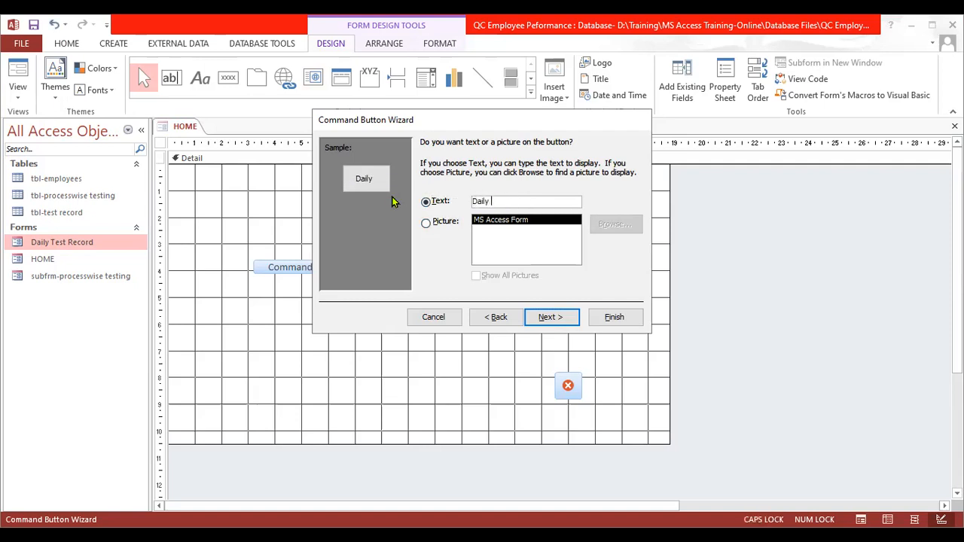
pyautogui.write('Test Reocrd')
pyautogui.press('BackSpace')
pyautogui.press('BackSpace')
pyautogui.write('ord')
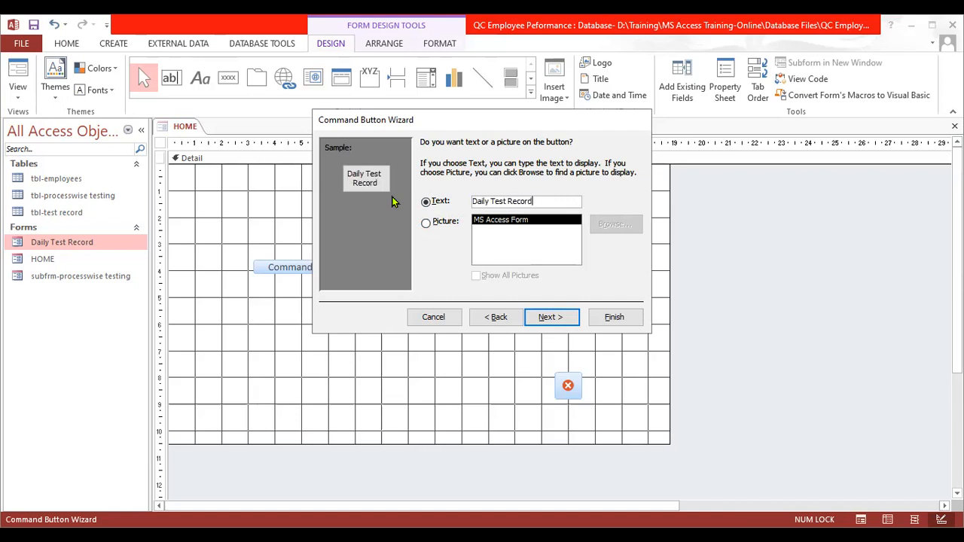
pyautogui.click(550, 317)
pyautogui.click(608, 318)
# - Close the HOME form and save its design changes
pyautogui.click(403, 300)
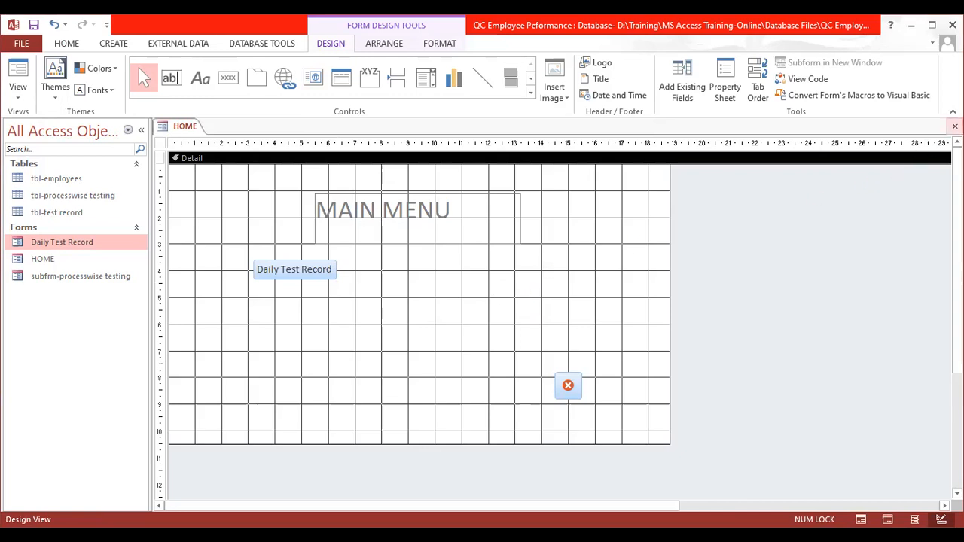
pyautogui.click(955, 125)
pyautogui.click(429, 316)
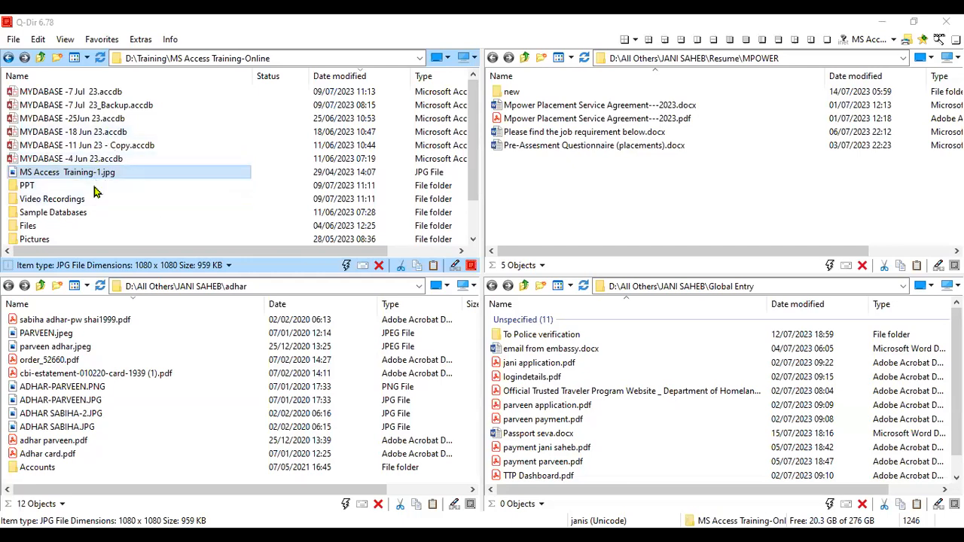
pyautogui.scroll(-1, 90, 166)
pyautogui.scroll(1, 121, 214)
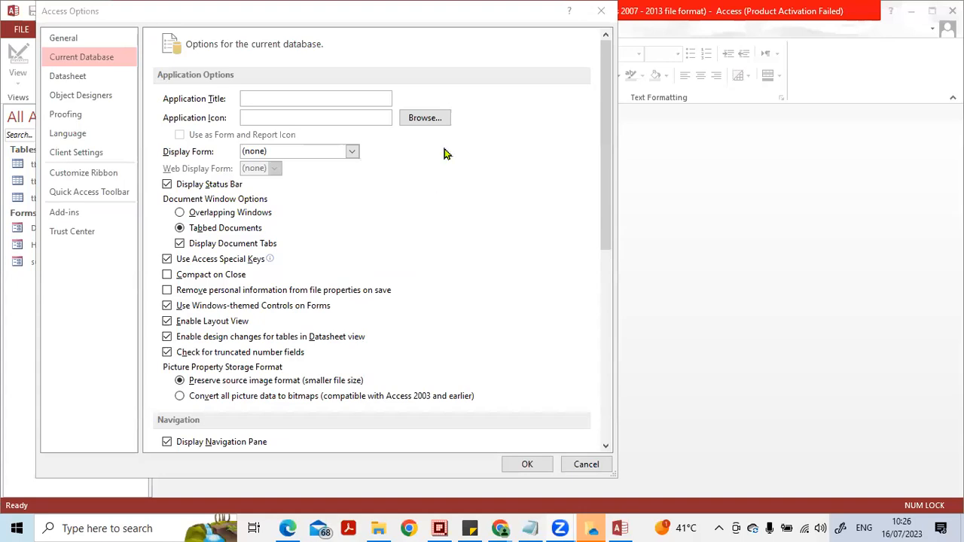
# - Set the current database's Application Title to QC EMPLOYEE DAILY TESTING RECORD in Access Options
pyautogui.click(359, 23)
pyautogui.moveTo(359, 23); pyautogui.dragTo(409, 22)
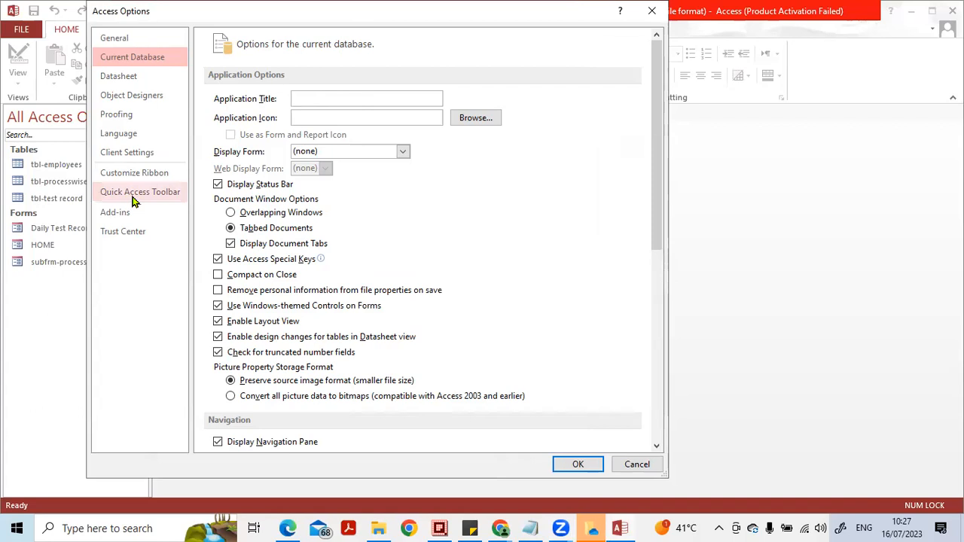
pyautogui.press('capslock')
pyautogui.write('QC EMPLOYEE DAILY TESTING RECORD')
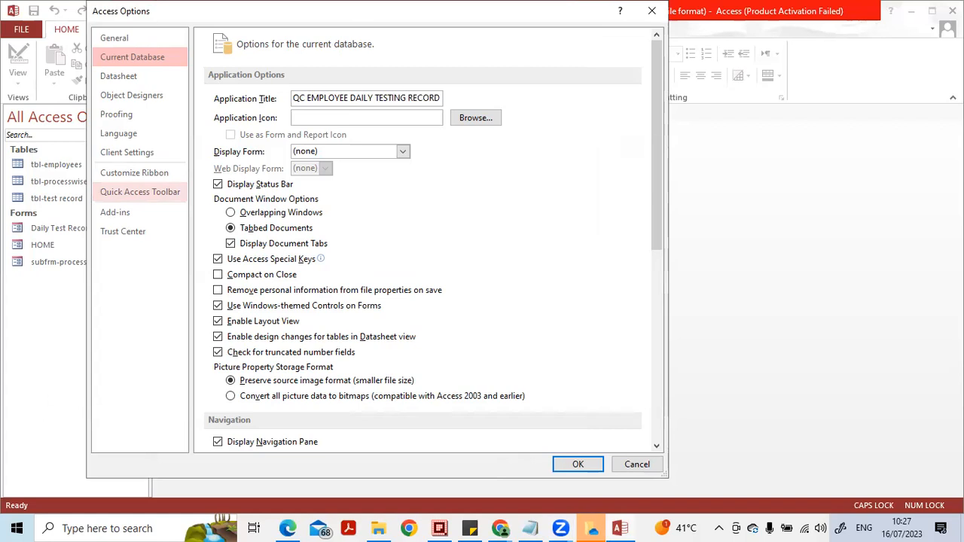
# - Set the Application Icon to flower1.ico from the Pictures folder in D:\Training\MS Access Training-Online
pyautogui.click(315, 117)
pyautogui.click(456, 120)
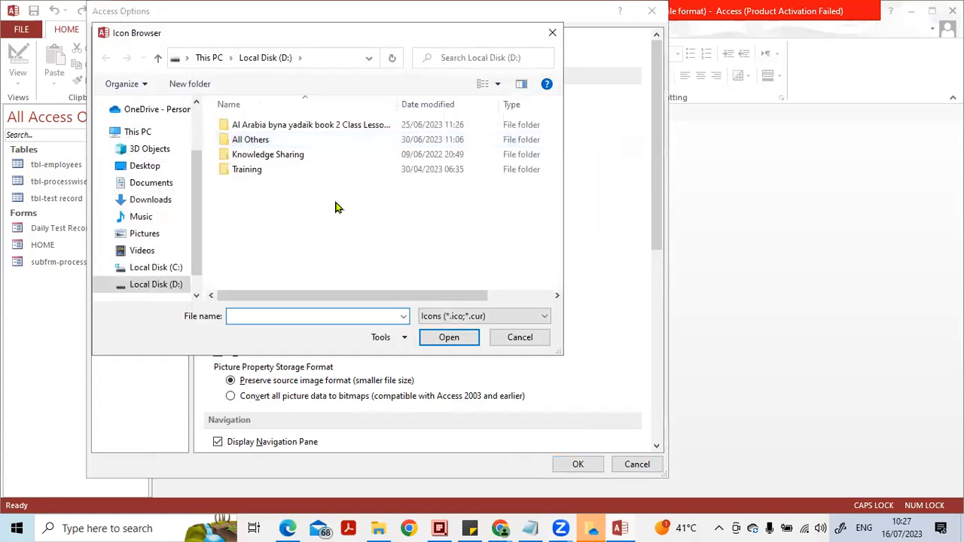
pyautogui.click(175, 235)
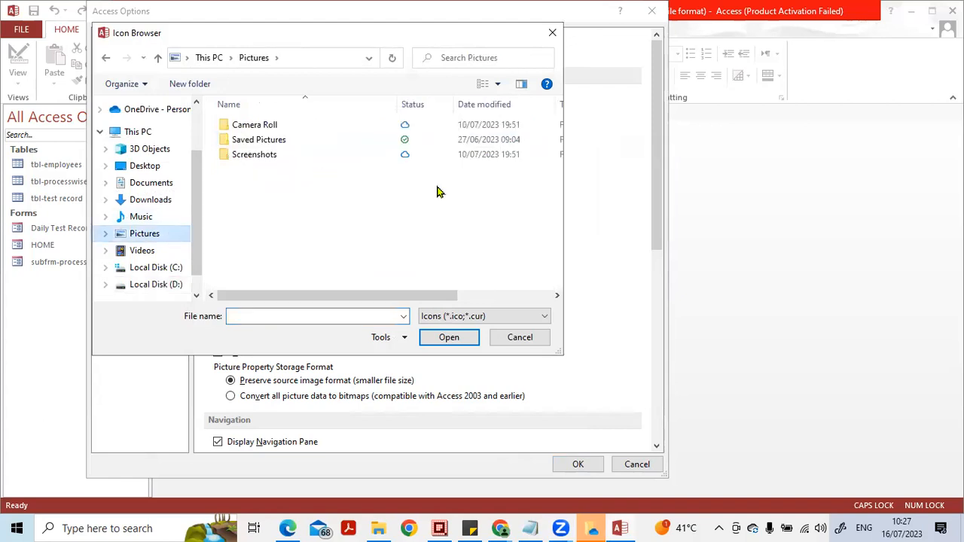
pyautogui.click(277, 142)
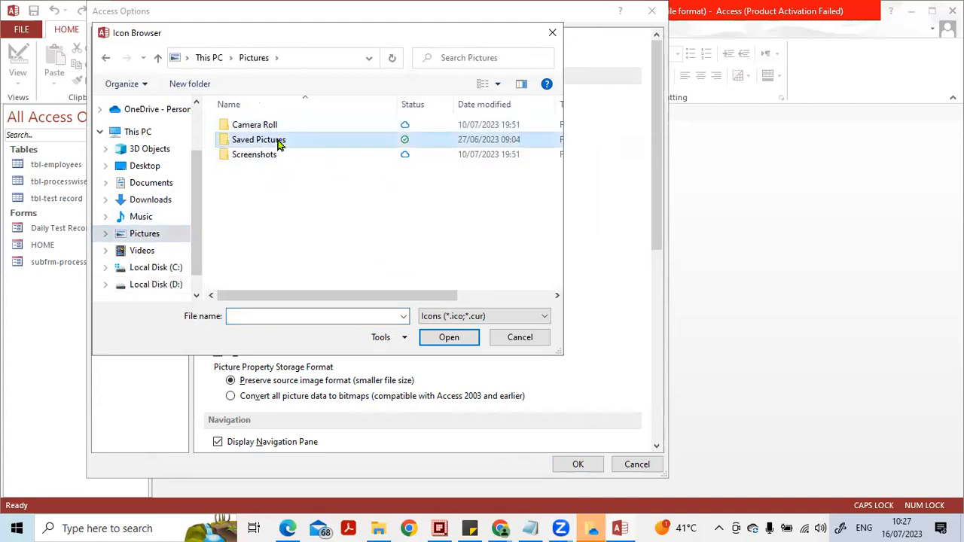
pyautogui.doubleClick(277, 141)
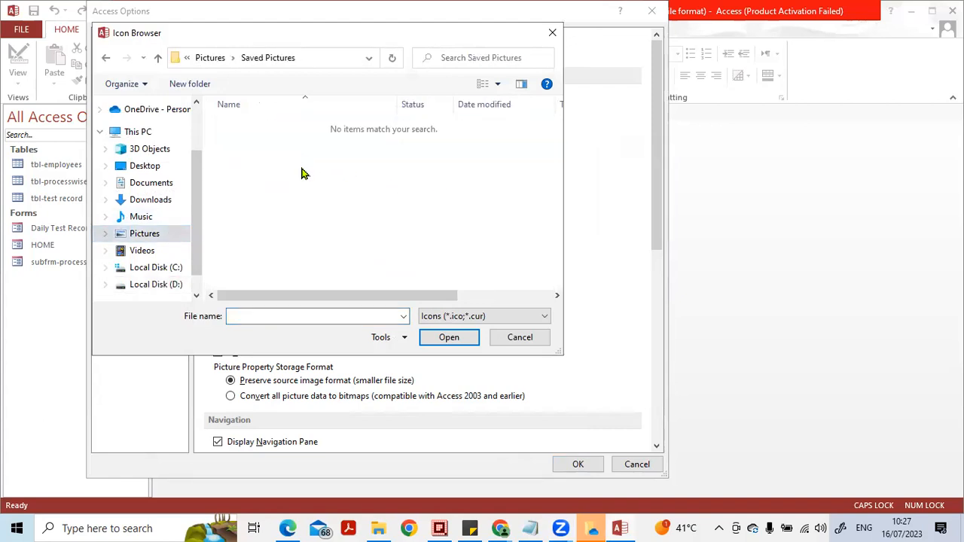
pyautogui.click(174, 238)
pyautogui.click(169, 271)
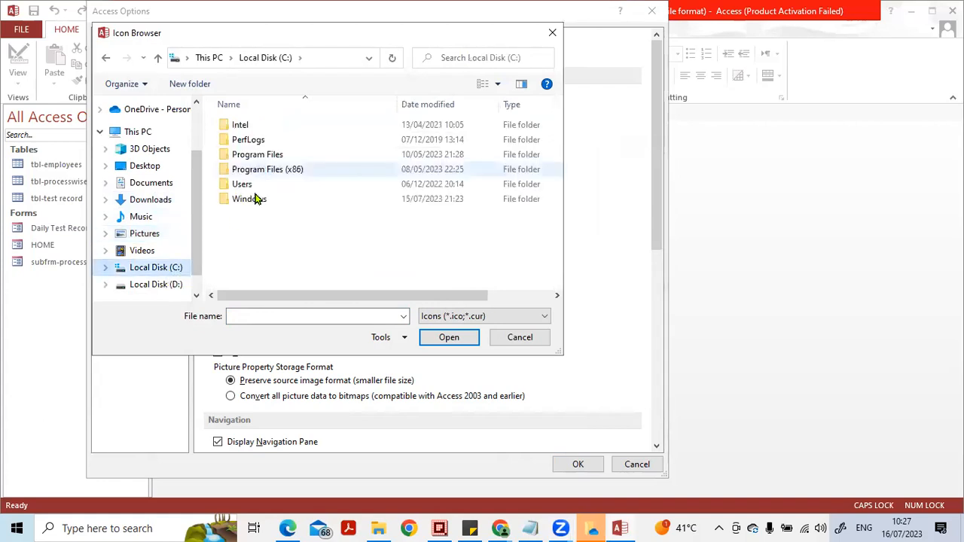
pyautogui.click(155, 284)
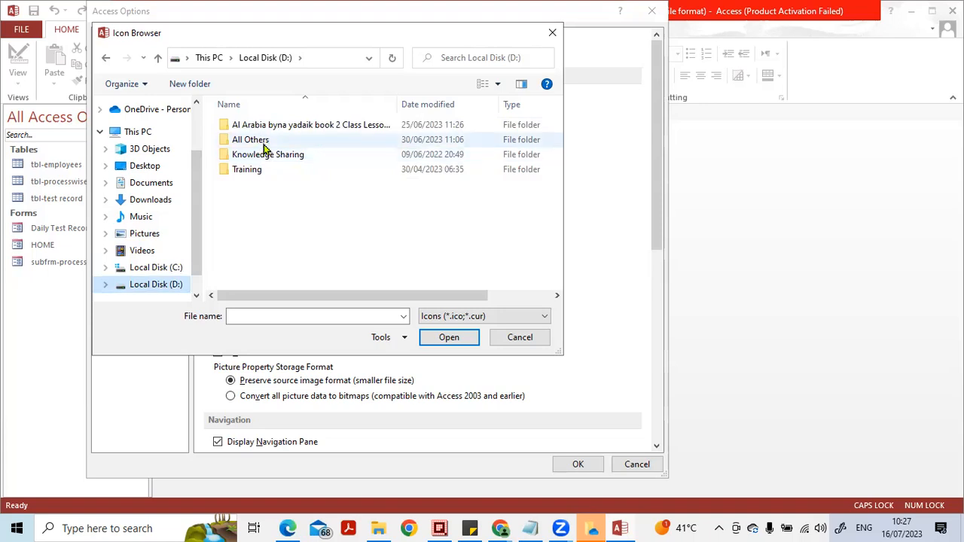
pyautogui.doubleClick(256, 170)
pyautogui.click(276, 125)
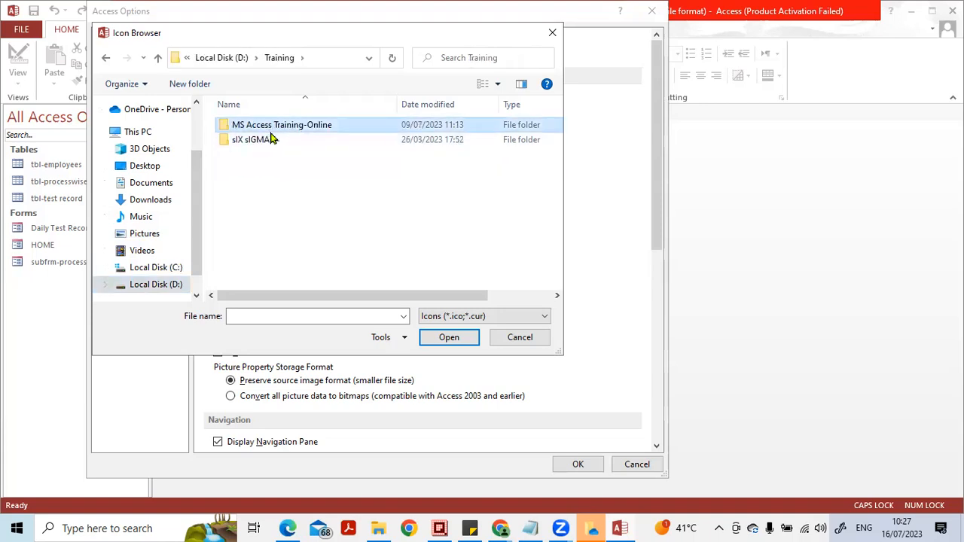
pyautogui.press('Return')
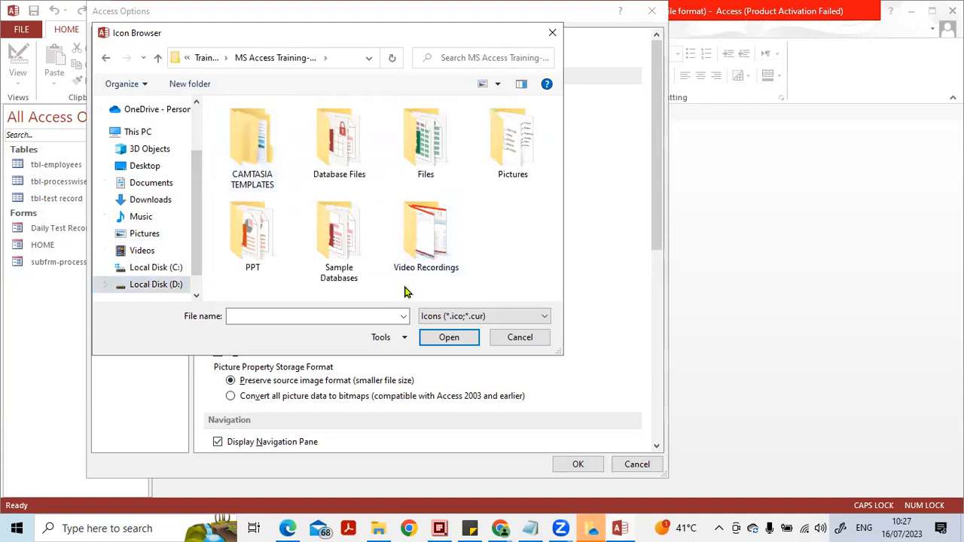
pyautogui.doubleClick(493, 158)
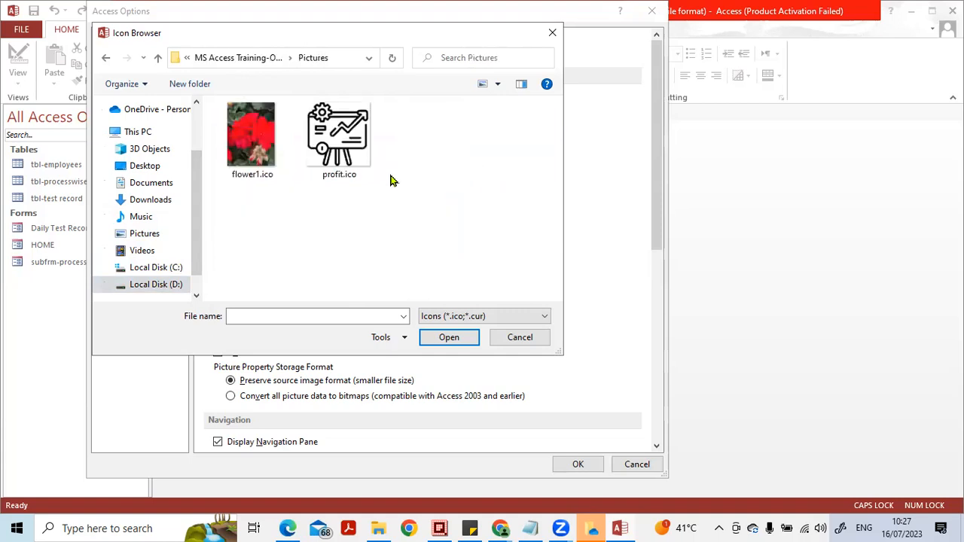
pyautogui.click(260, 151)
pyautogui.click(449, 338)
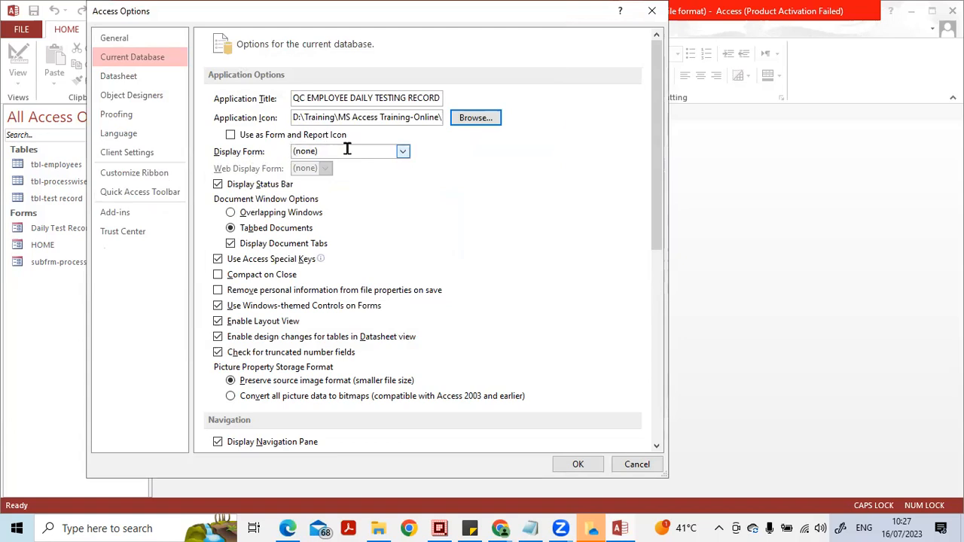
# - Set HOME as the Display Form, apply the current database options and acknowledge the reopen notice
pyautogui.click(403, 153)
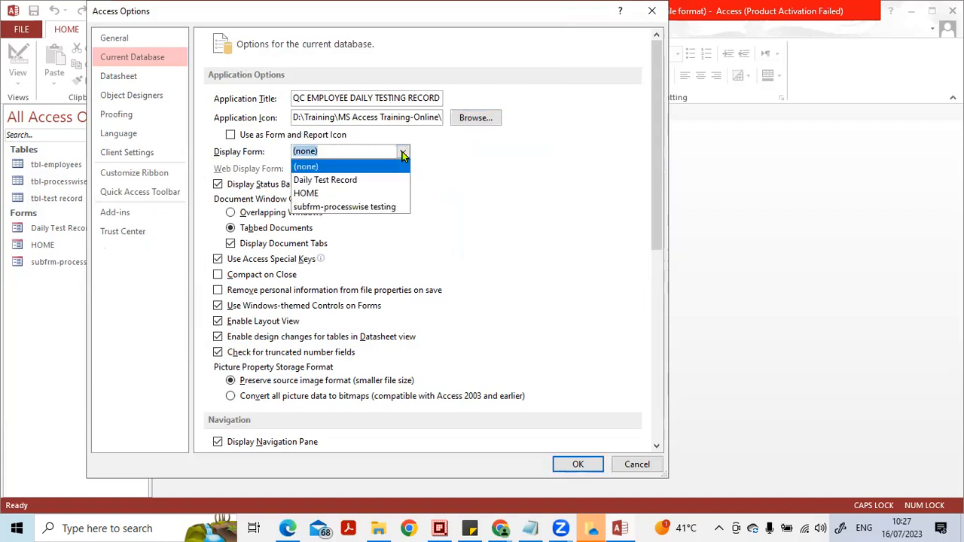
pyautogui.click(403, 153)
pyautogui.click(403, 153)
pyautogui.click(371, 194)
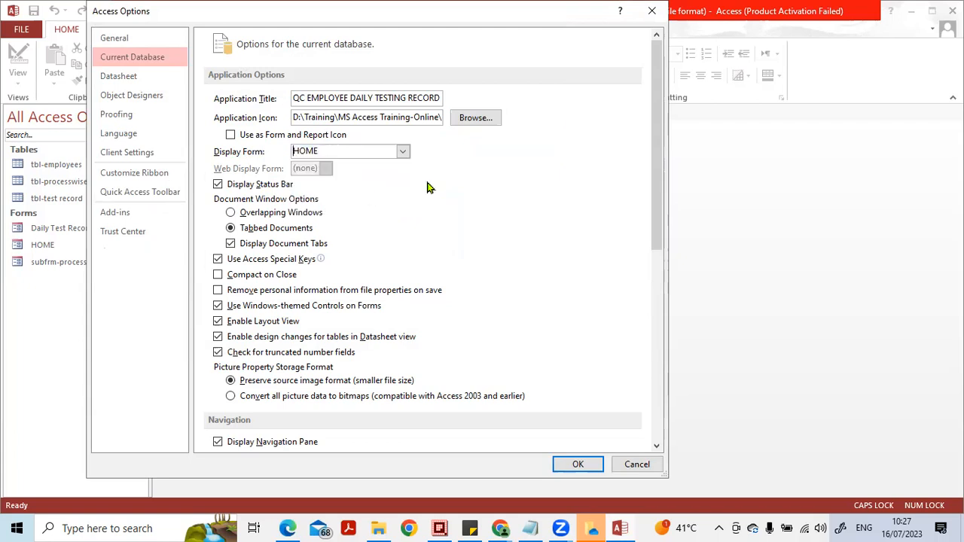
pyautogui.click(580, 463)
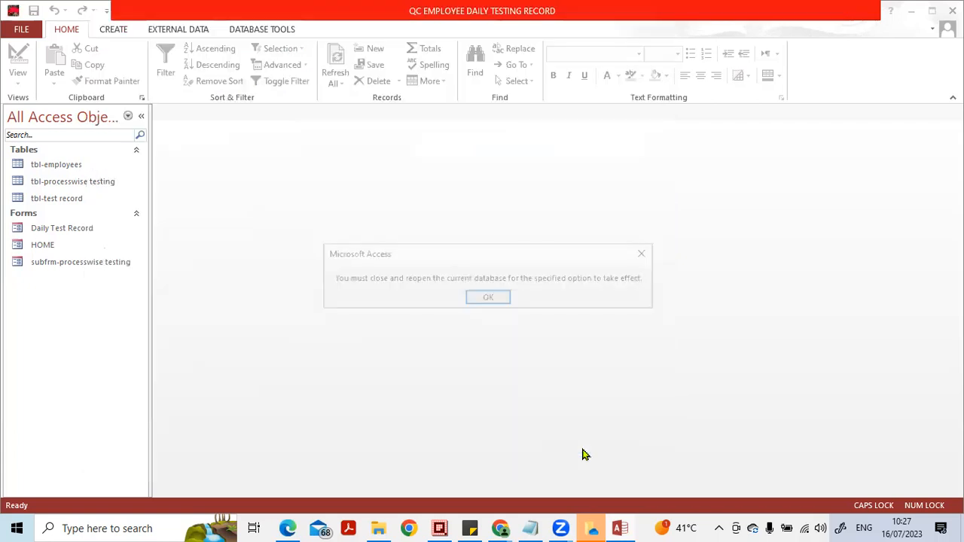
pyautogui.click(488, 299)
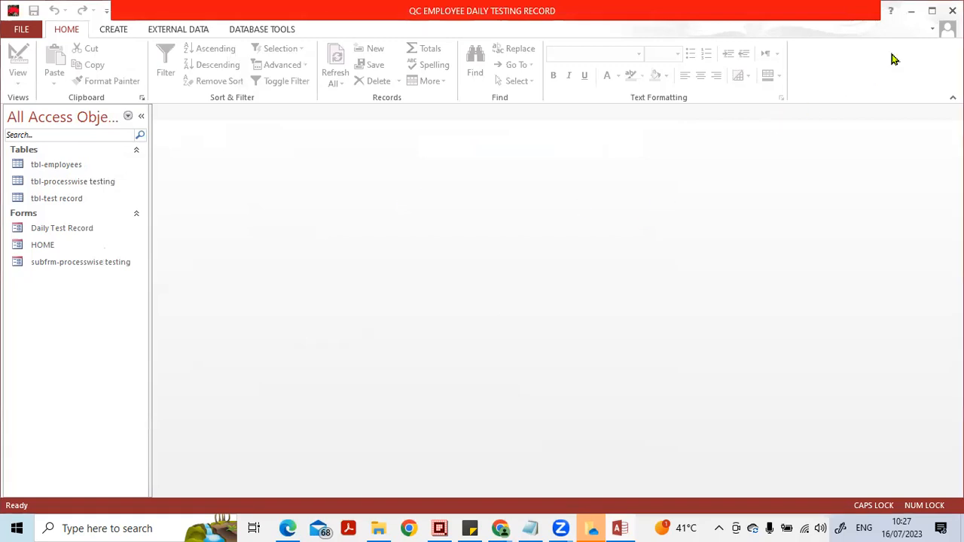
# - Close Access, restart Access 2013 and reopen the recent database QC Employee Peformance.accdb
pyautogui.click(942, 13)
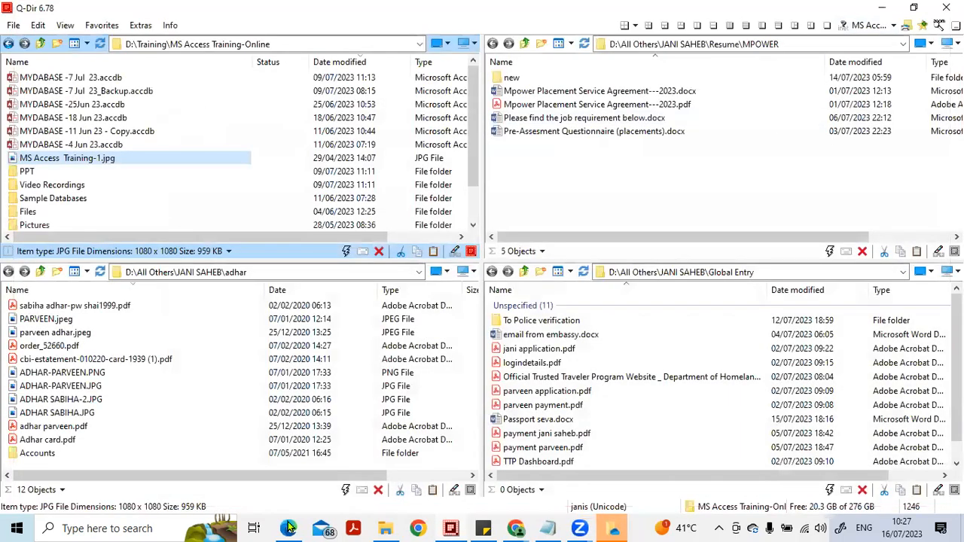
pyautogui.click(151, 527)
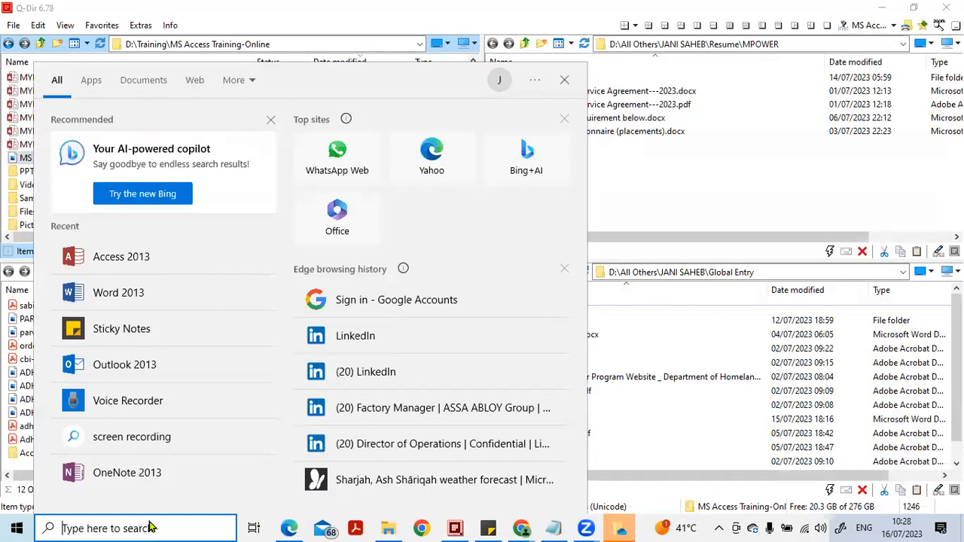
pyautogui.click(142, 260)
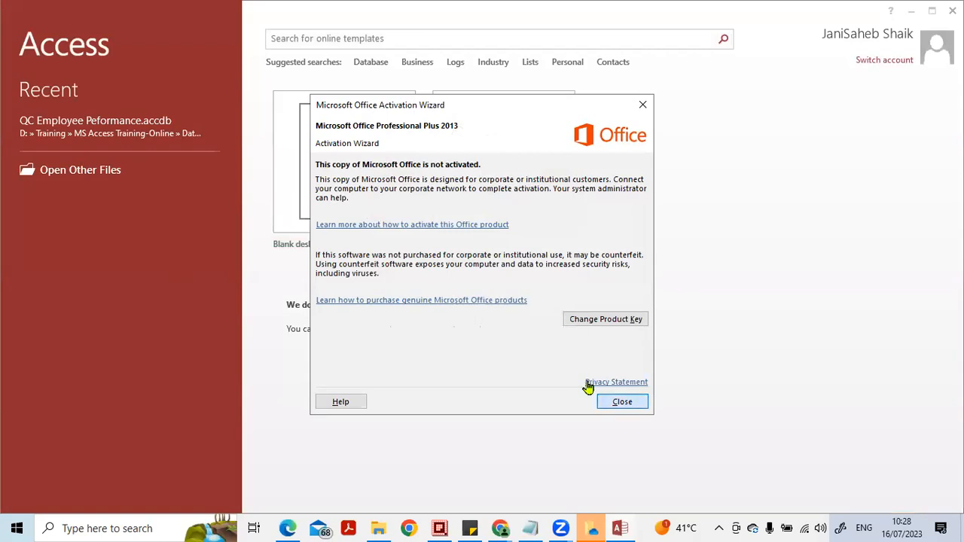
pyautogui.click(622, 402)
pyautogui.click(143, 134)
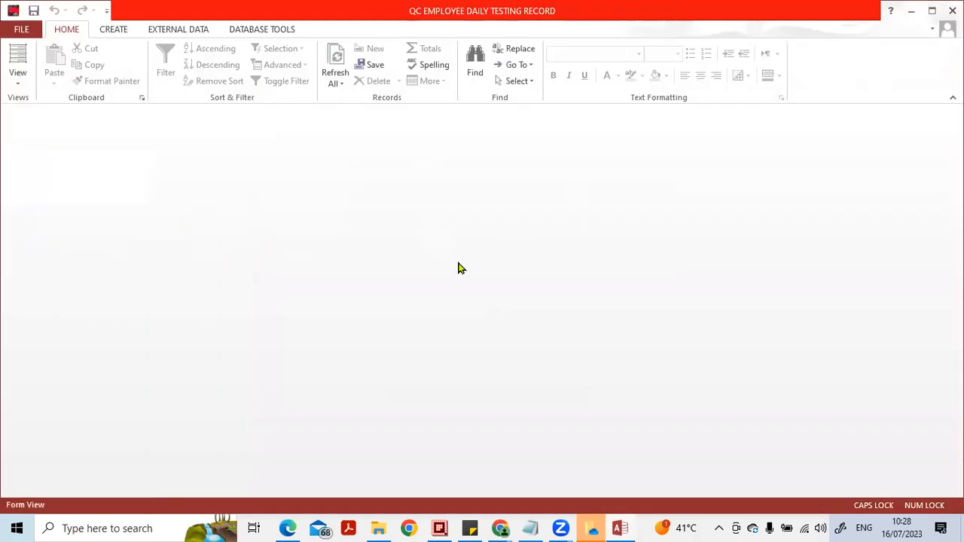
# - Collapse the Navigation Pane and test opening the Daily Test Record form from the main menu and closing it
pyautogui.click(135, 116)
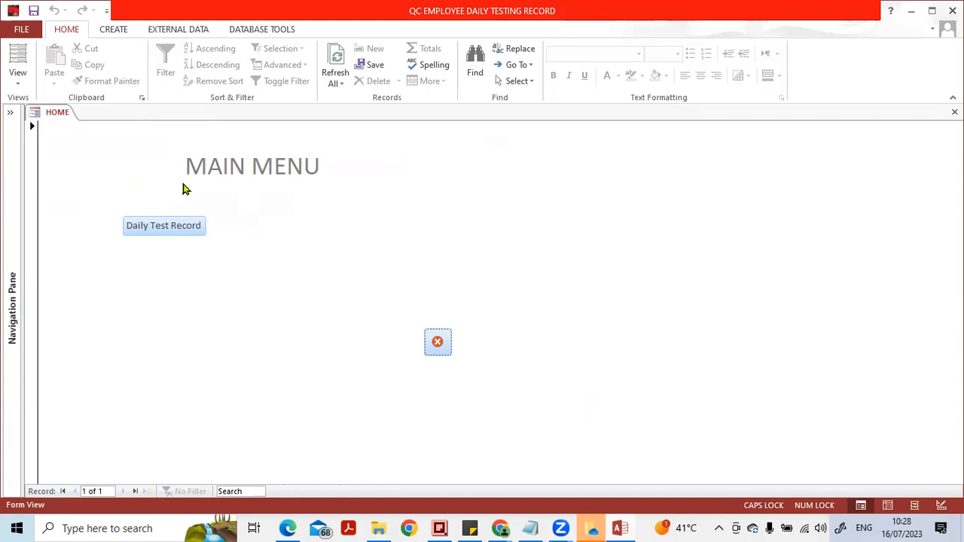
pyautogui.click(183, 225)
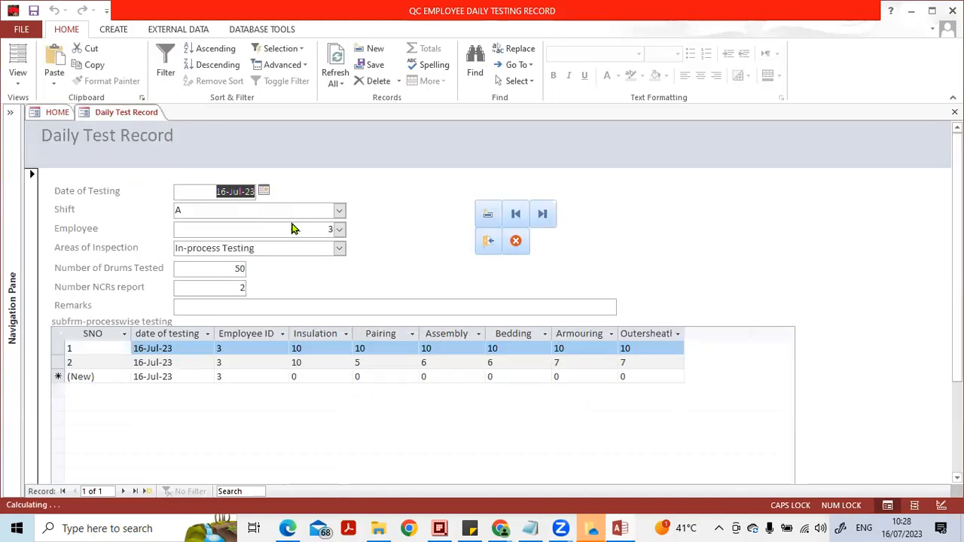
pyautogui.click(488, 249)
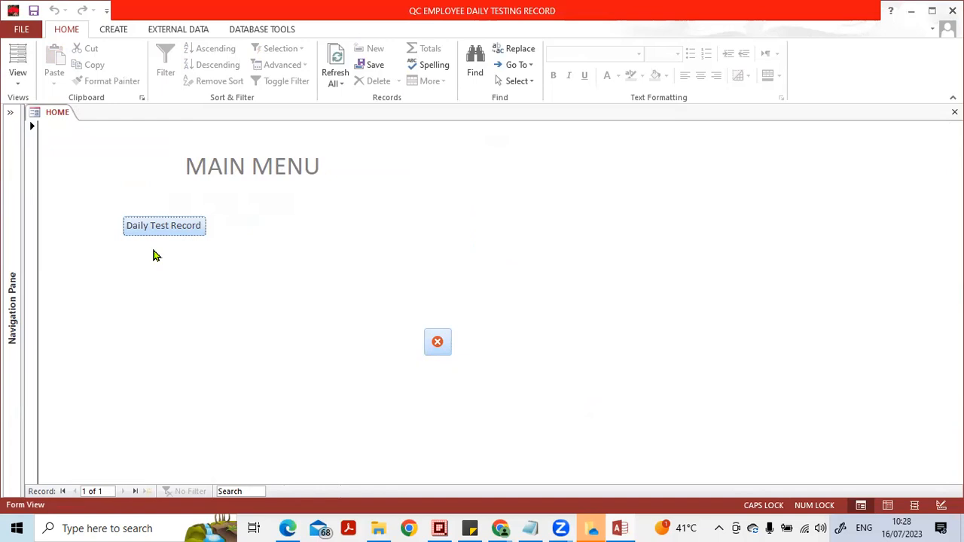
# - Expand the Navigation Pane, reopen Daily Test Record from the main menu and go to a new blank record
pyautogui.click(10, 113)
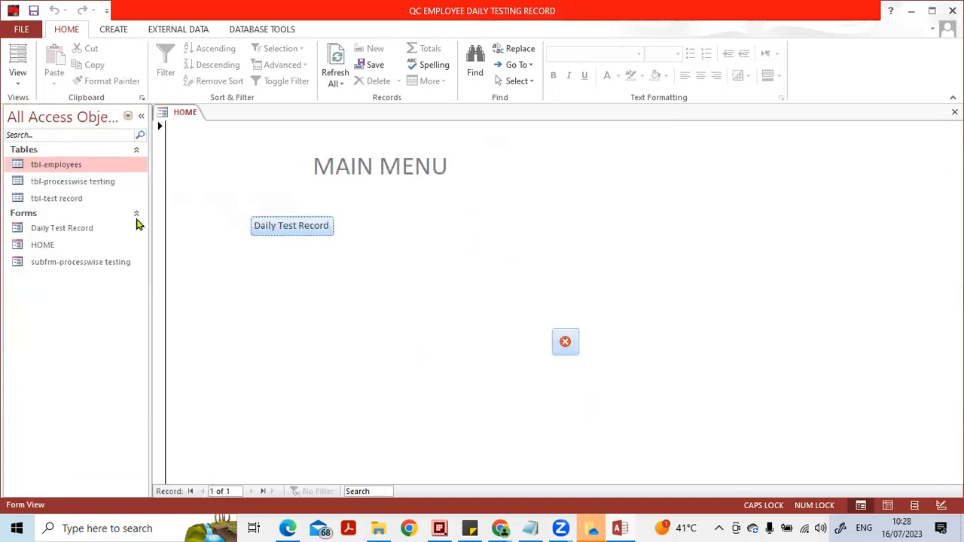
pyautogui.click(81, 186)
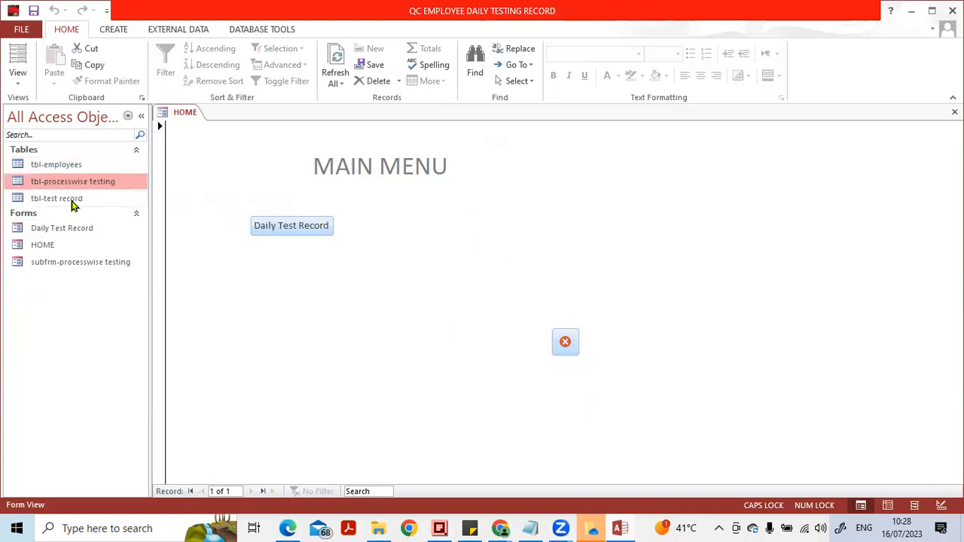
pyautogui.click(62, 204)
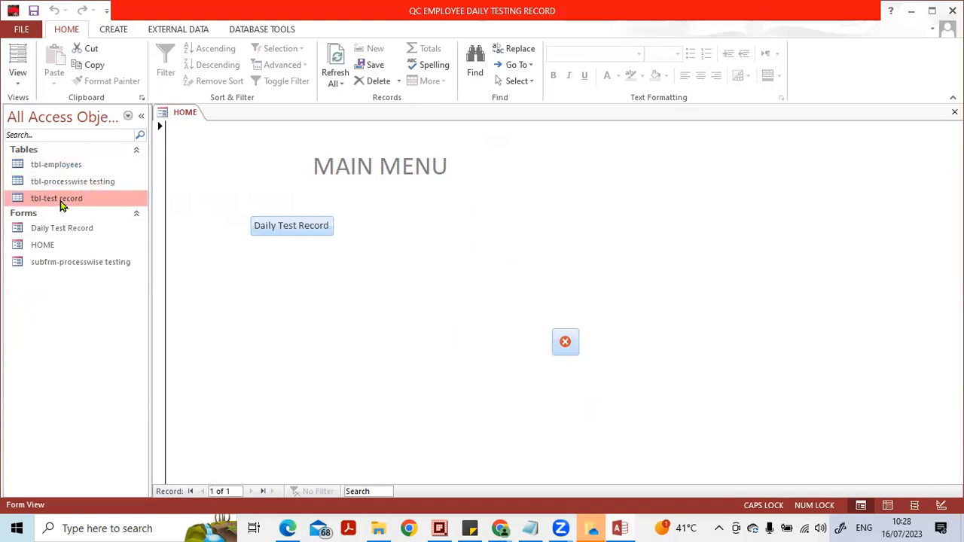
pyautogui.click(278, 229)
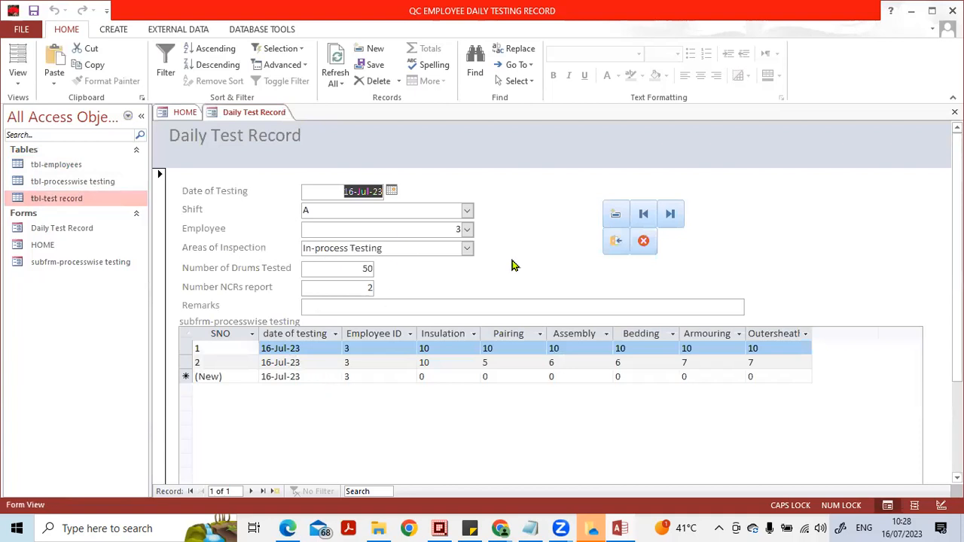
pyautogui.click(252, 491)
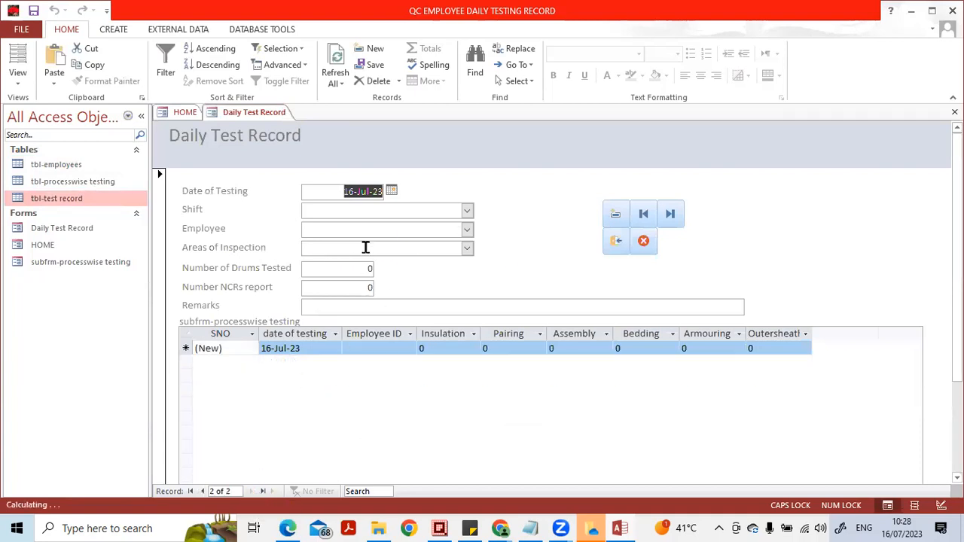
# - Set the new test record's Shift to B and Employee to 2
pyautogui.click(467, 211)
pyautogui.click(419, 241)
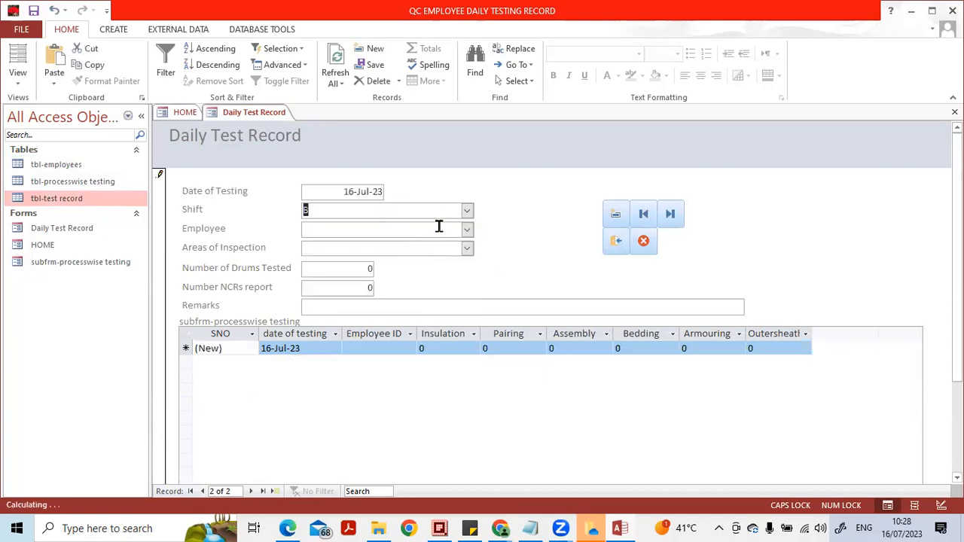
pyautogui.click(467, 229)
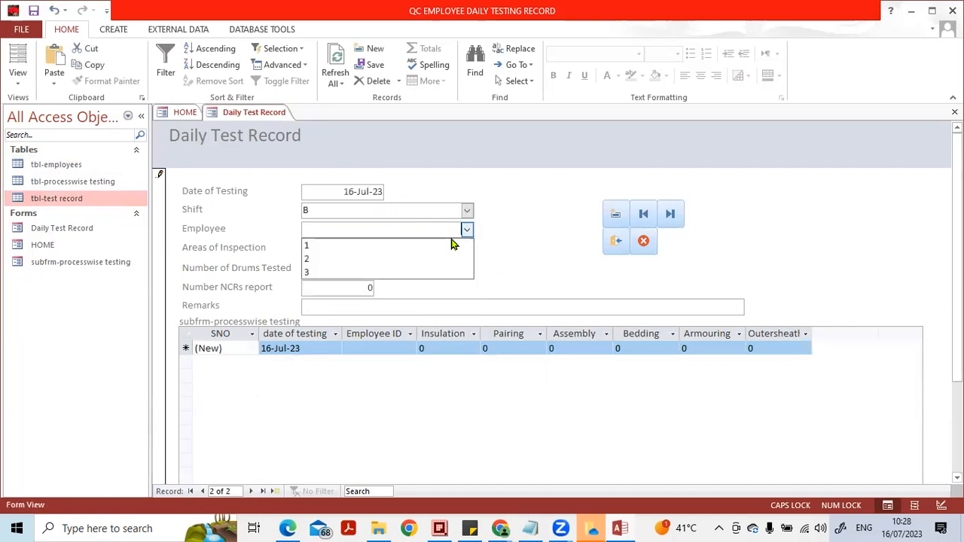
pyautogui.click(420, 272)
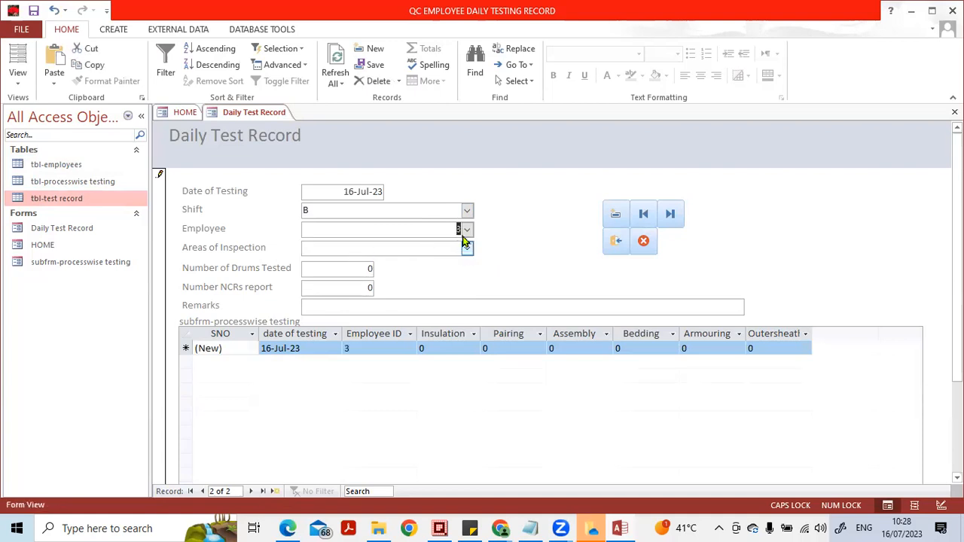
pyautogui.click(467, 232)
pyautogui.click(444, 264)
# - Set Areas of Inspection to Final Testing, Number of Drums Tested to 23 and Number NCRs report to 2
pyautogui.click(466, 250)
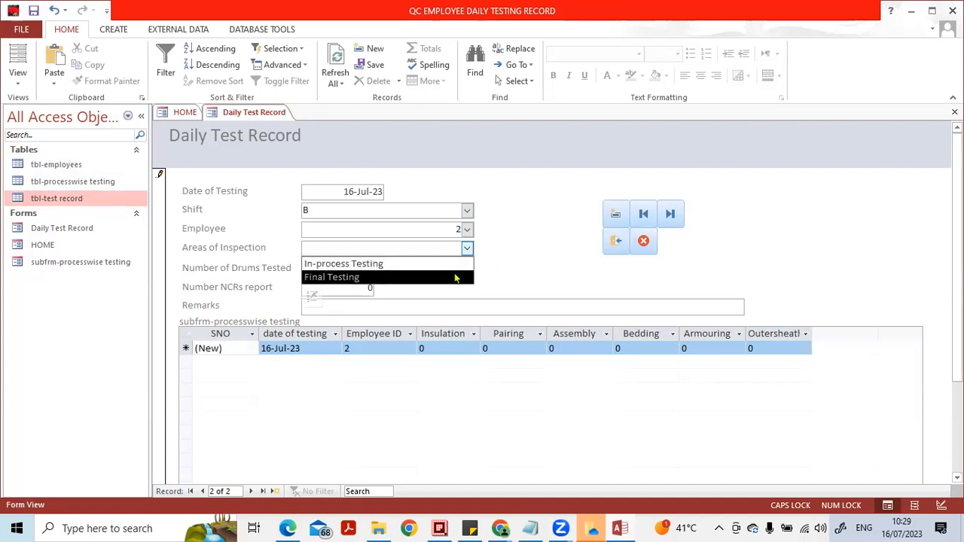
pyautogui.click(457, 276)
pyautogui.press('Tab')
pyautogui.write('22')
pyautogui.press('Tab')
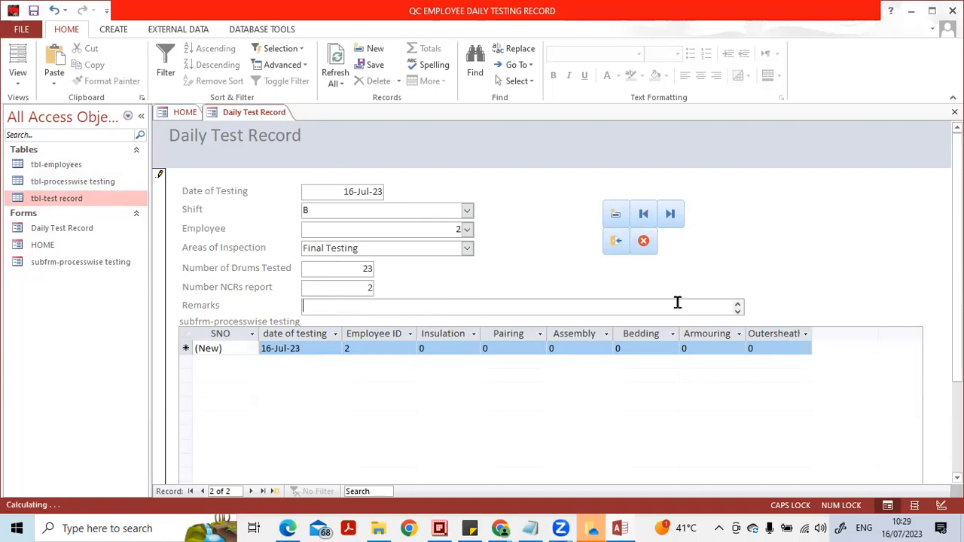
# - Hide the SNO, date of testing and Employee ID columns in the process-wise testing subform
pyautogui.click(372, 346)
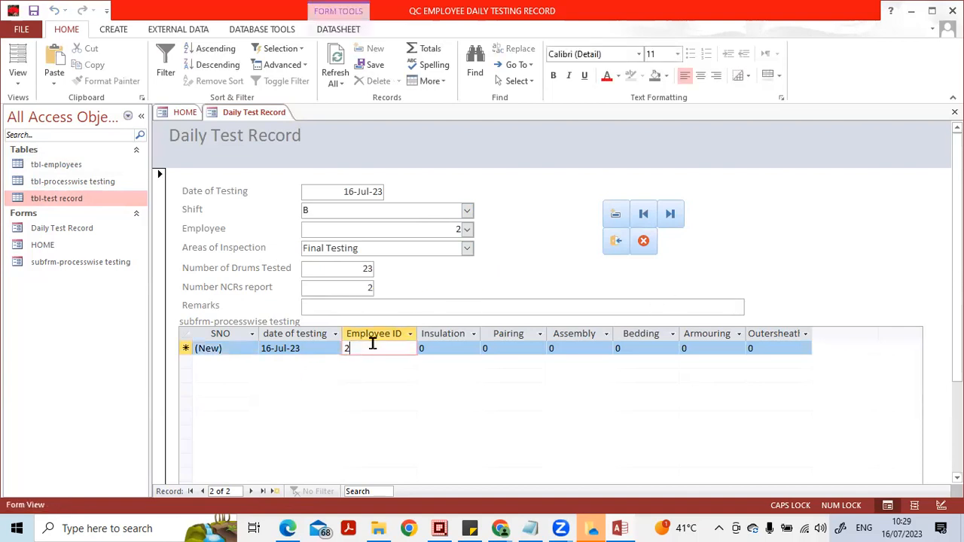
pyautogui.click(383, 334)
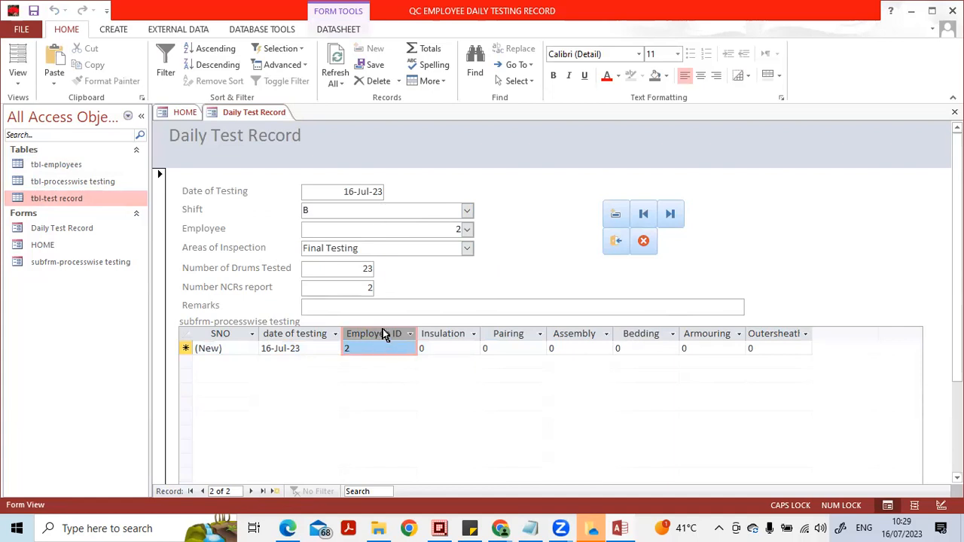
pyautogui.moveTo(243, 333); pyautogui.dragTo(357, 336)
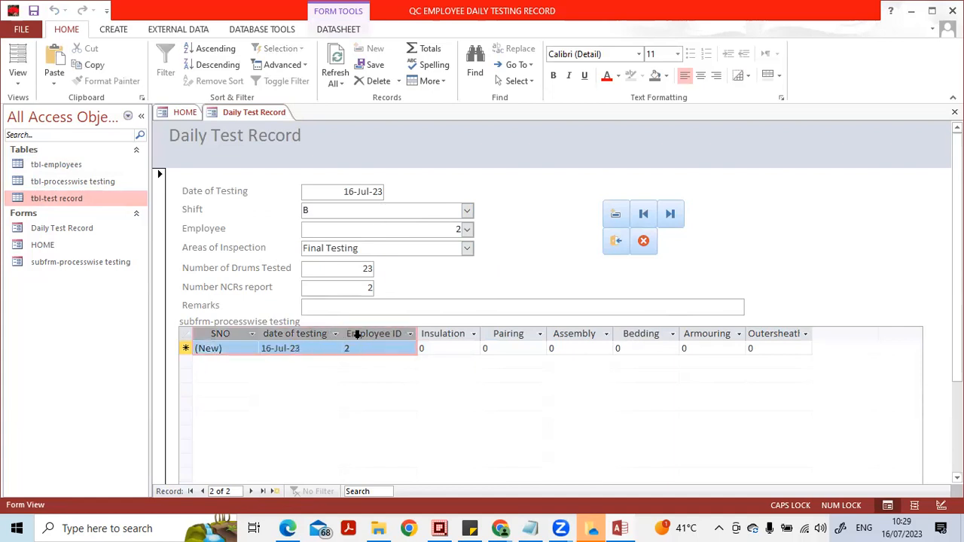
pyautogui.rightClick(359, 336)
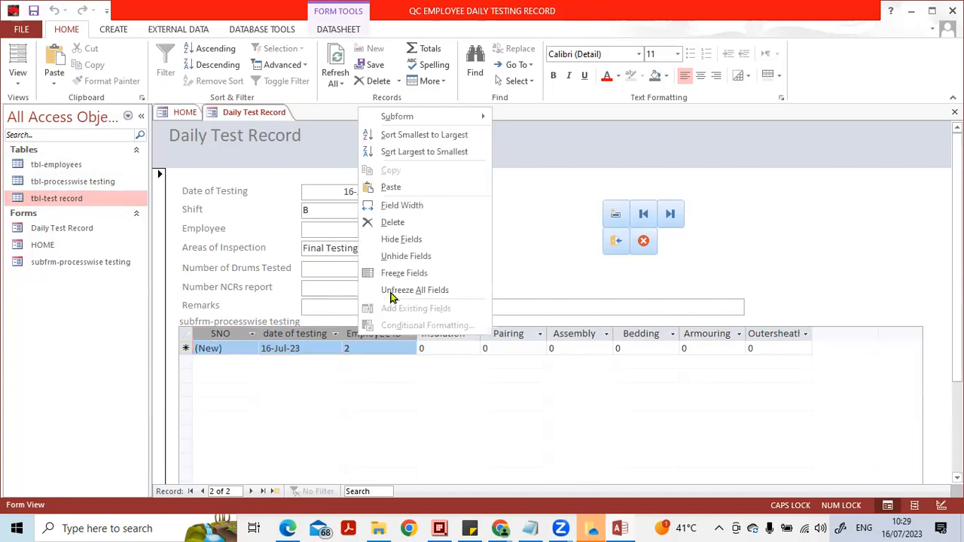
pyautogui.click(413, 239)
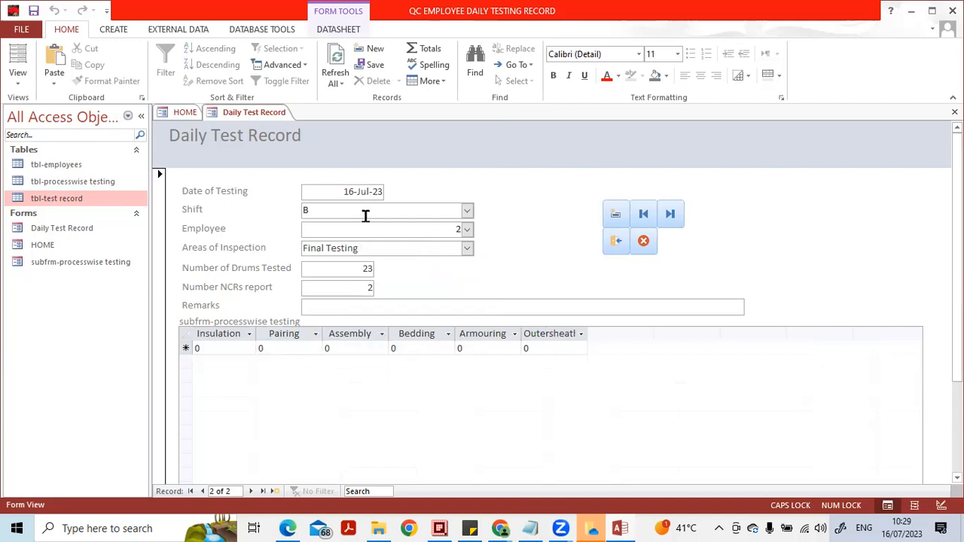
# - Enter a subform row with Insulation 10, Pairing 101, Assembly 10, Bedding 10, Armouring 11 and Outersheath 12
pyautogui.click(180, 350)
pyautogui.write('10')
pyautogui.press('Tab')
pyautogui.write('101')
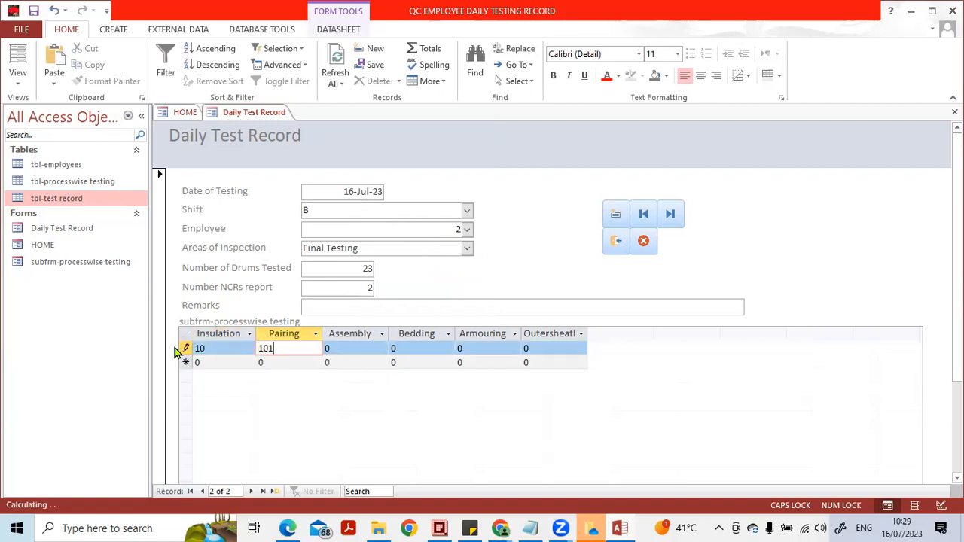
pyautogui.press('Tab')
pyautogui.write('10')
pyautogui.press('Tab')
pyautogui.write('10')
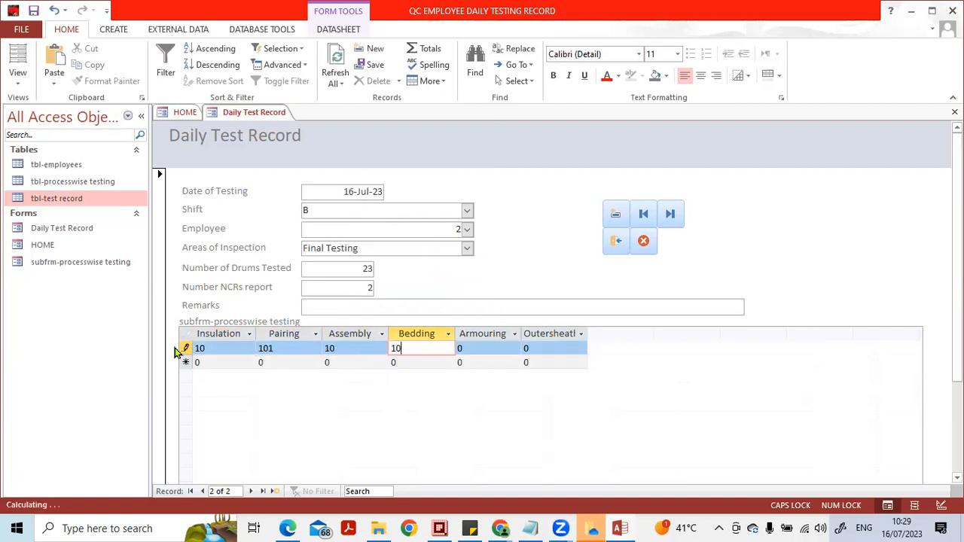
pyautogui.press('Tab')
pyautogui.write('11')
pyautogui.press('Tab')
pyautogui.write('12')
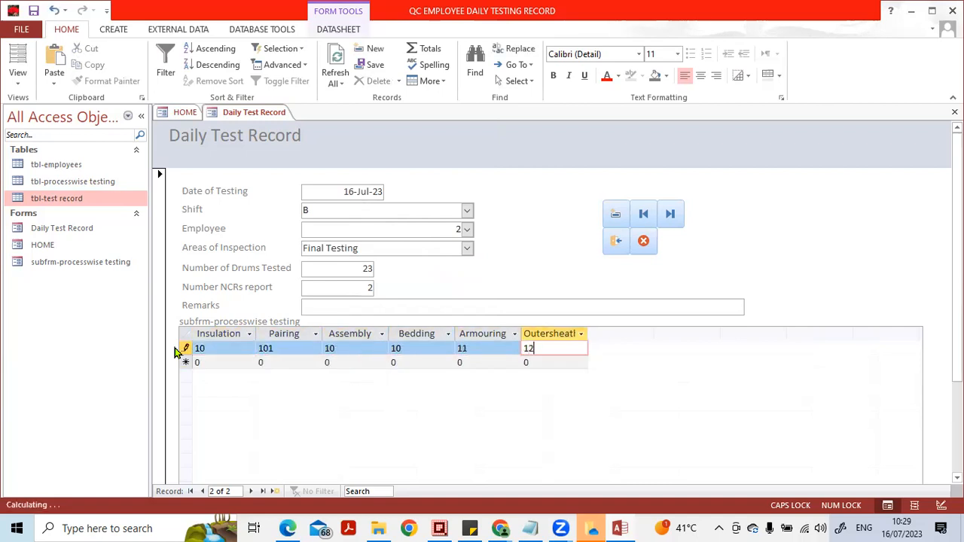
pyautogui.click(341, 290)
# - Go to a new Daily Test Record and set Shift to C, Employee to 1 and Areas of Inspection to Final Testing
pyautogui.click(252, 492)
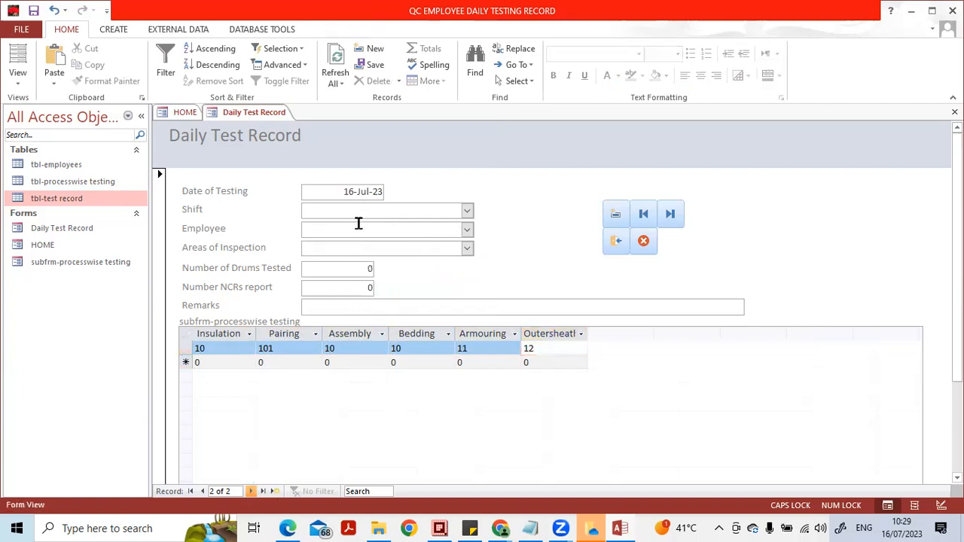
pyautogui.click(468, 212)
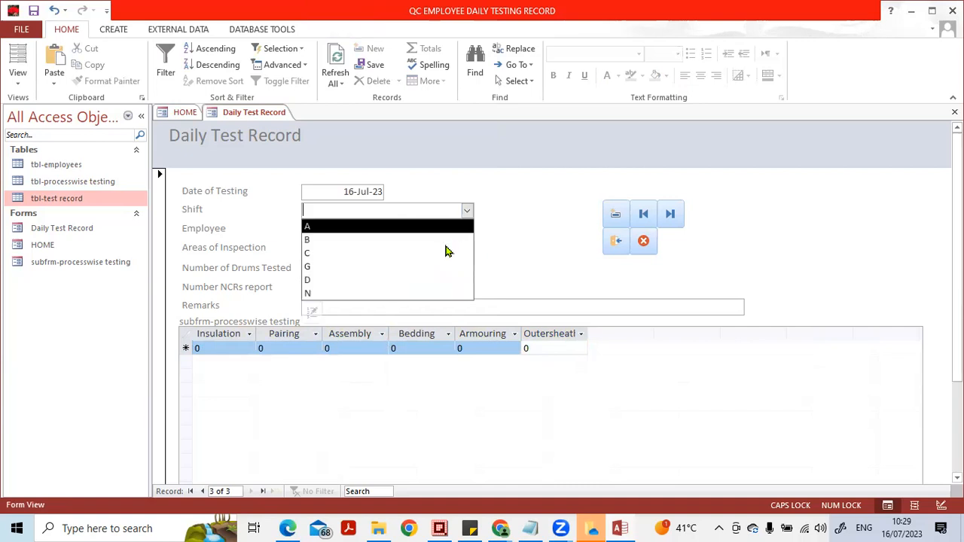
pyautogui.click(446, 254)
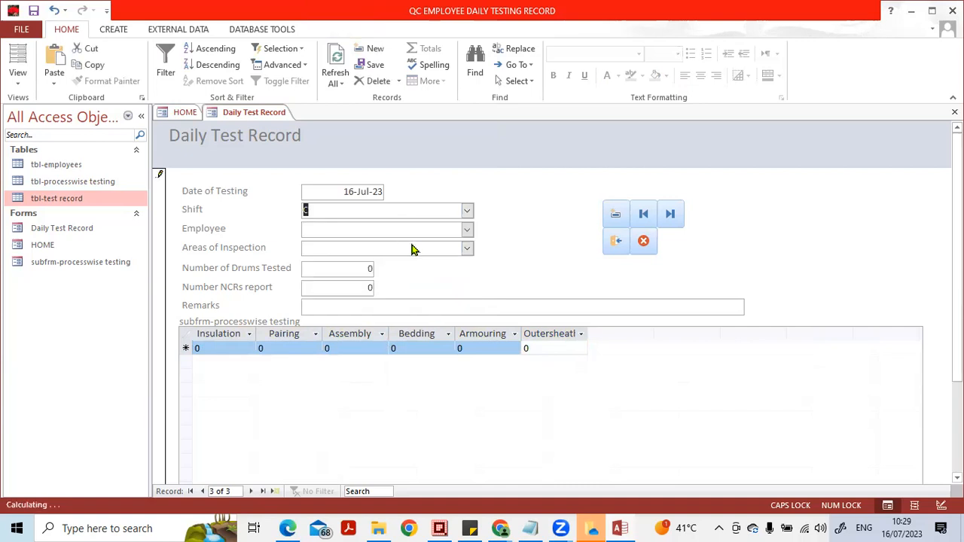
pyautogui.click(466, 230)
pyautogui.click(455, 250)
pyautogui.click(467, 248)
pyautogui.click(444, 279)
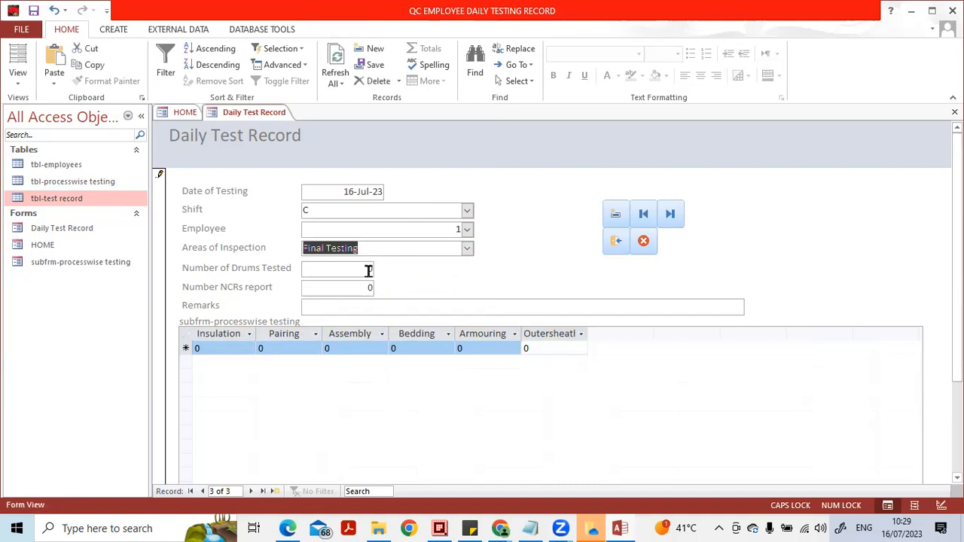
# - Set Number of Drums Tested to 33 and Number NCRs report to 1
pyautogui.doubleClick(370, 270)
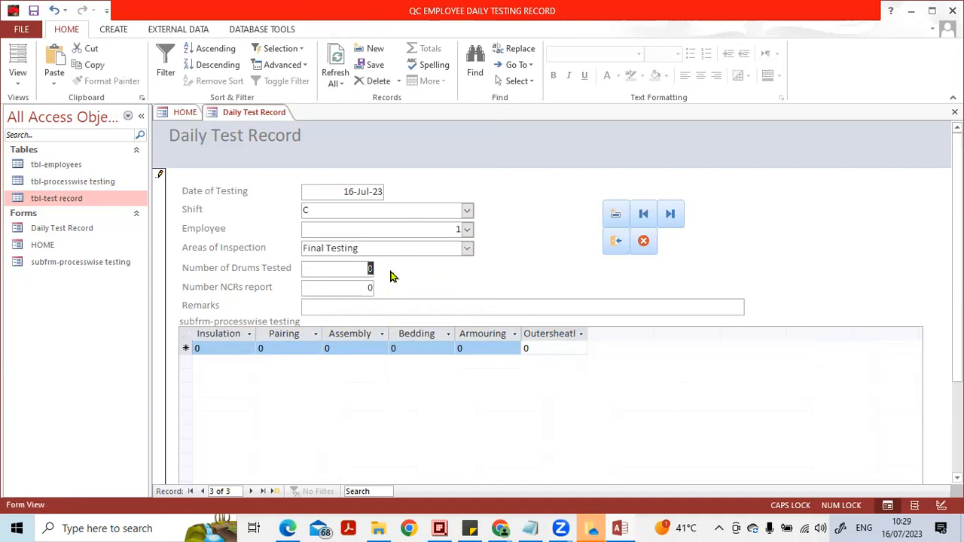
pyautogui.write('33')
pyautogui.press('Tab')
pyautogui.press('Tab')
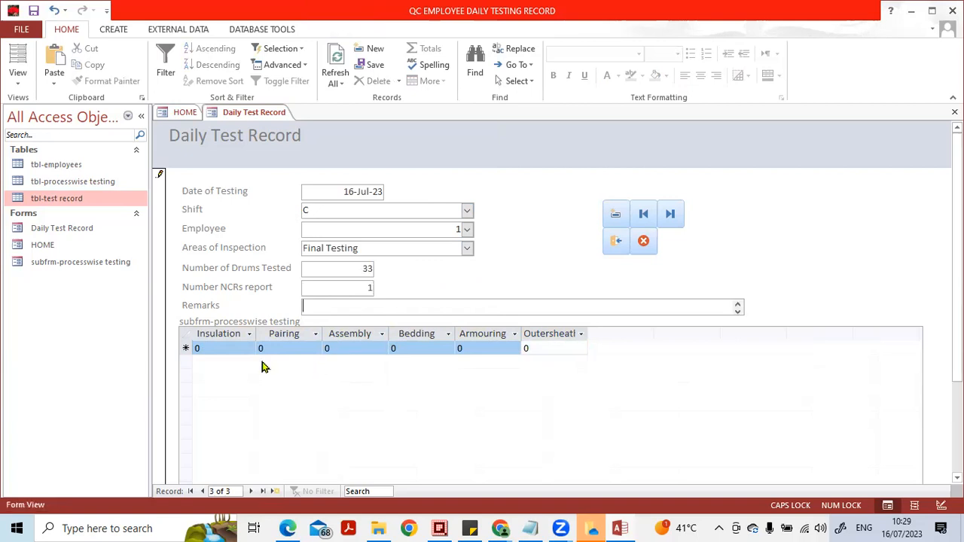
# - Enter a subform row with Insulation 1, Pairing 2, Assembly 3, Bedding 4, Armouring 2 and Outersheath 2
pyautogui.click(220, 344)
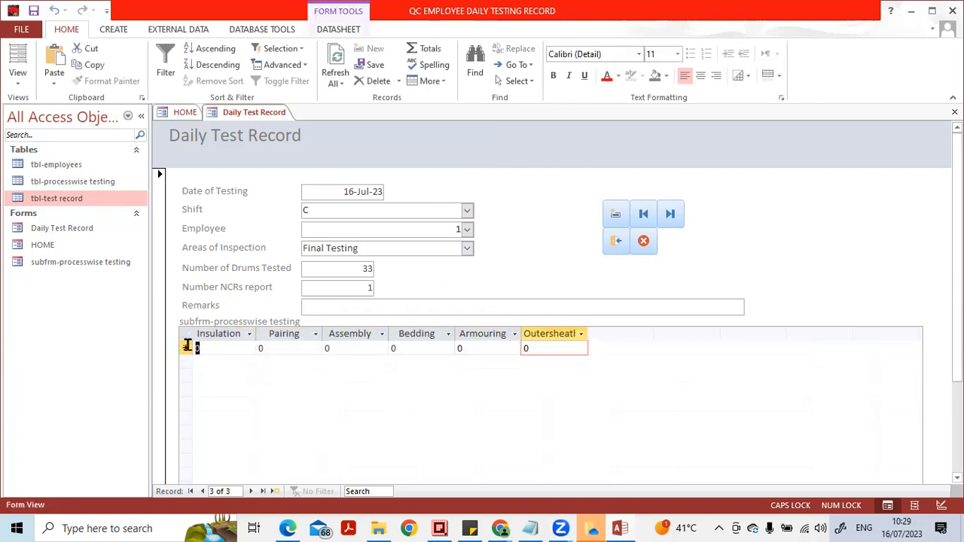
pyautogui.write('1')
pyautogui.press('Tab')
pyautogui.write('2')
pyautogui.press('Tab')
pyautogui.write('3')
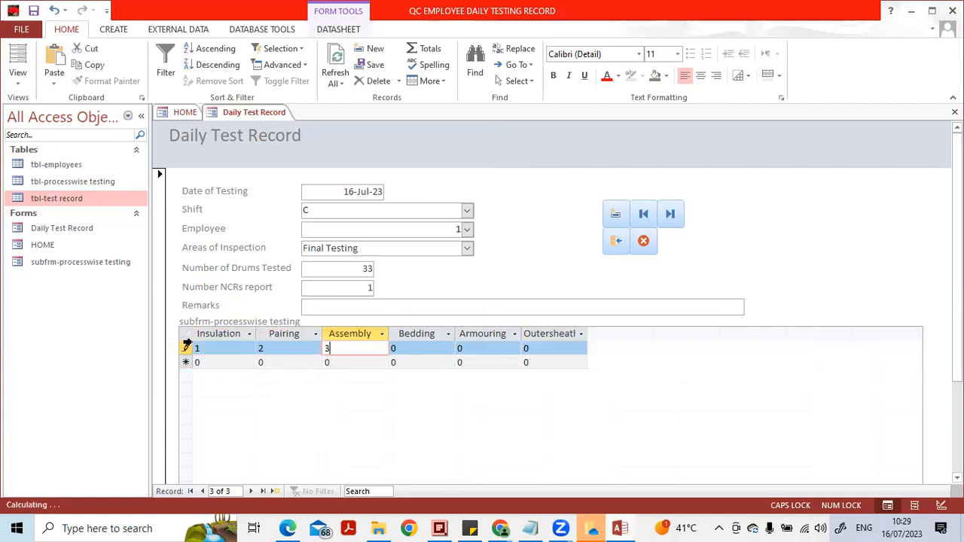
pyautogui.press('Tab')
pyautogui.write('4')
pyautogui.press('Tab')
pyautogui.write('2')
pyautogui.press('Tab')
pyautogui.write('2')
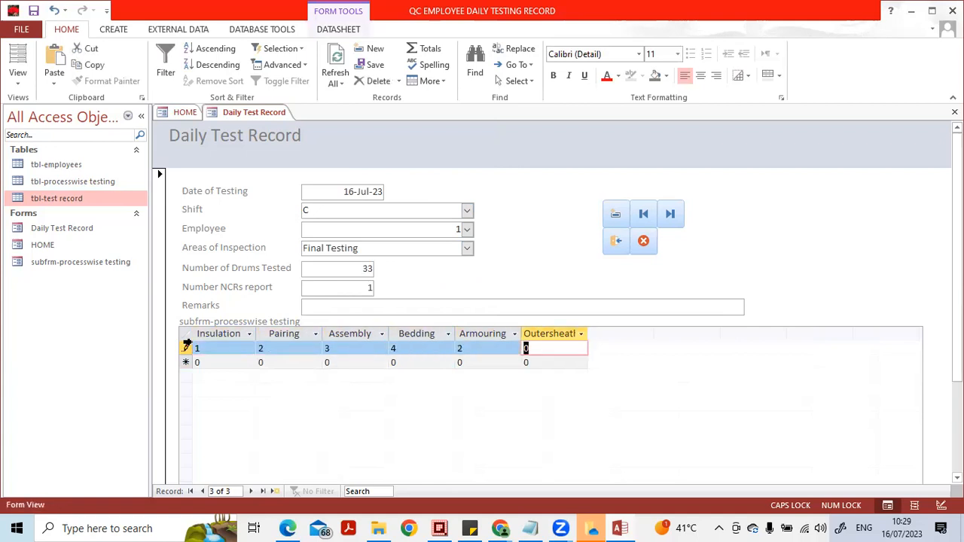
# - Leave the subform row and close the Daily Test Record form, saving the design changes to subfrm-processwise testing
pyautogui.click(340, 304)
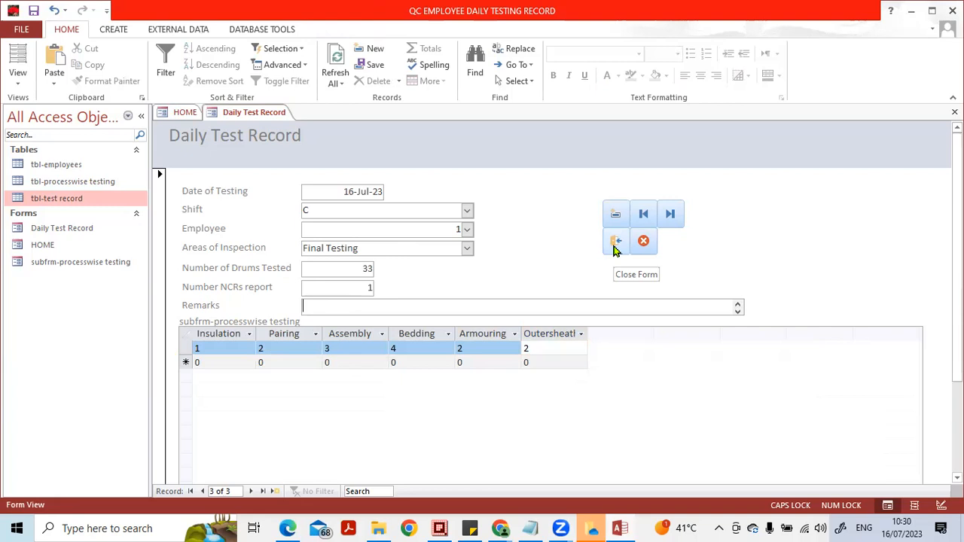
pyautogui.click(615, 243)
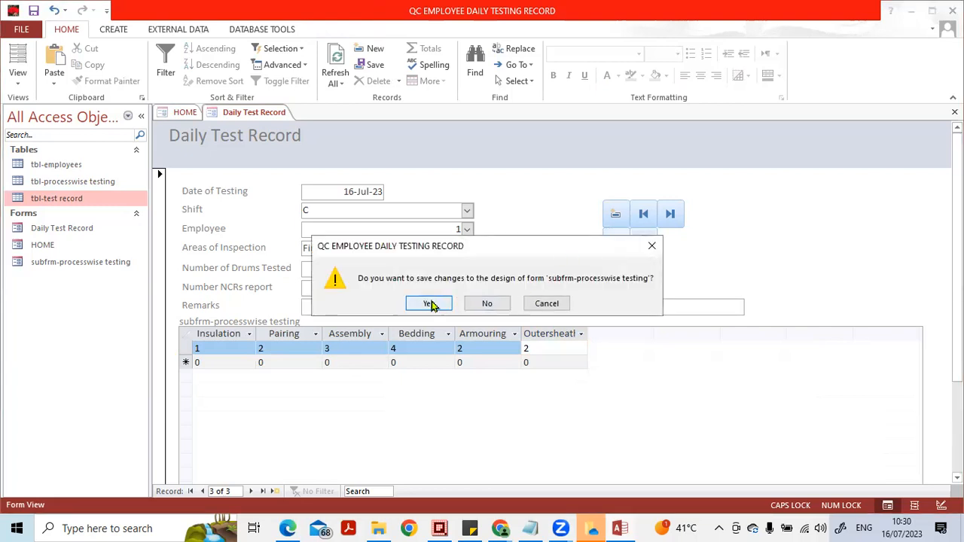
pyautogui.click(428, 303)
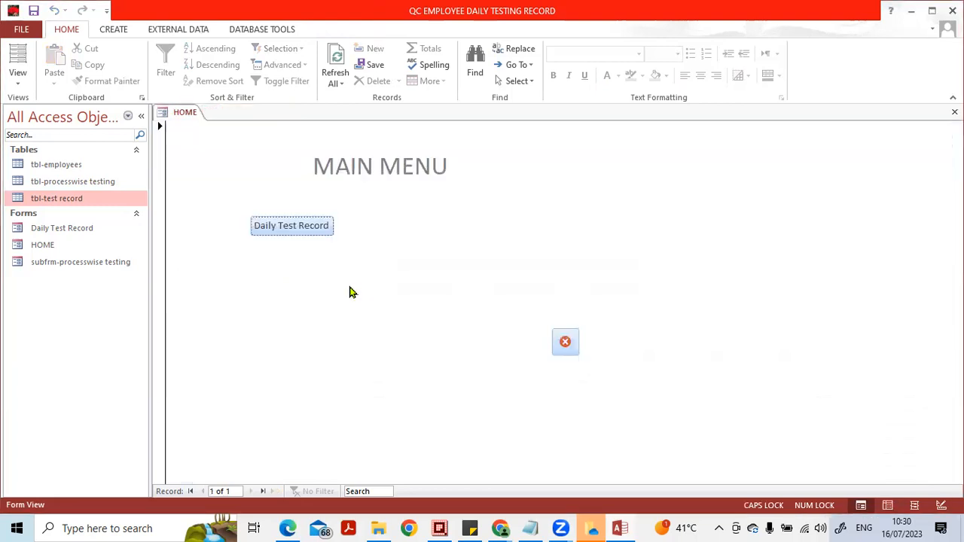
# - Create a simple detail query with the Query Wizard, including all fields of tbl-test record and keeping the default name
pyautogui.click(109, 31)
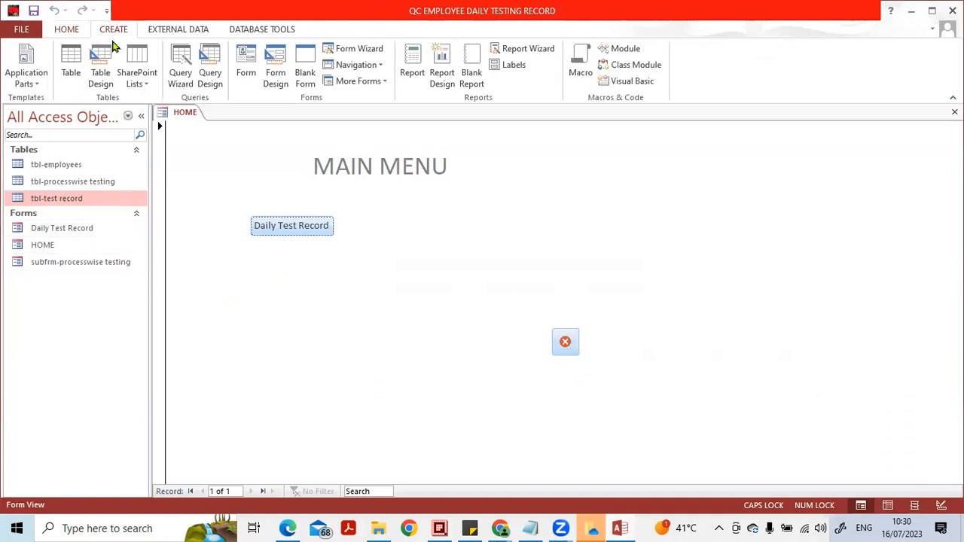
pyautogui.click(181, 86)
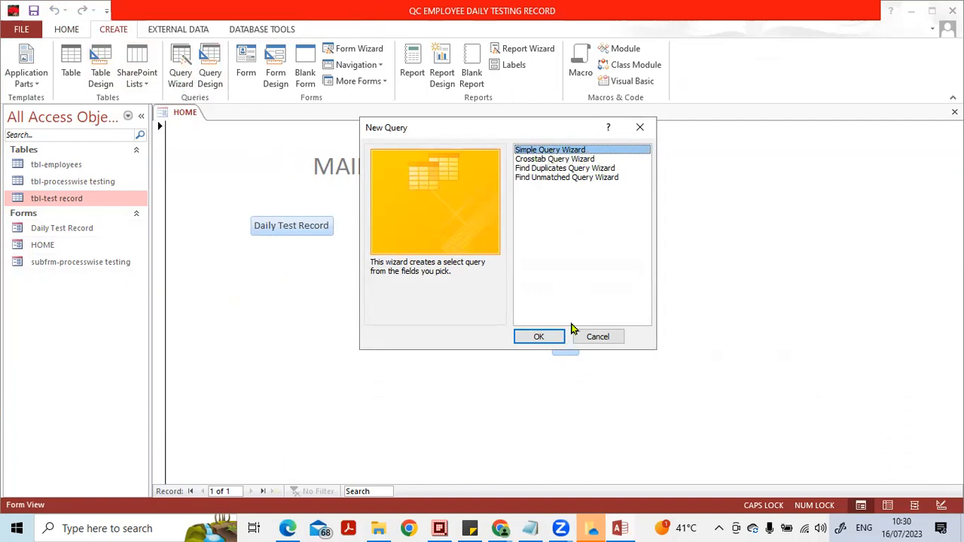
pyautogui.click(554, 337)
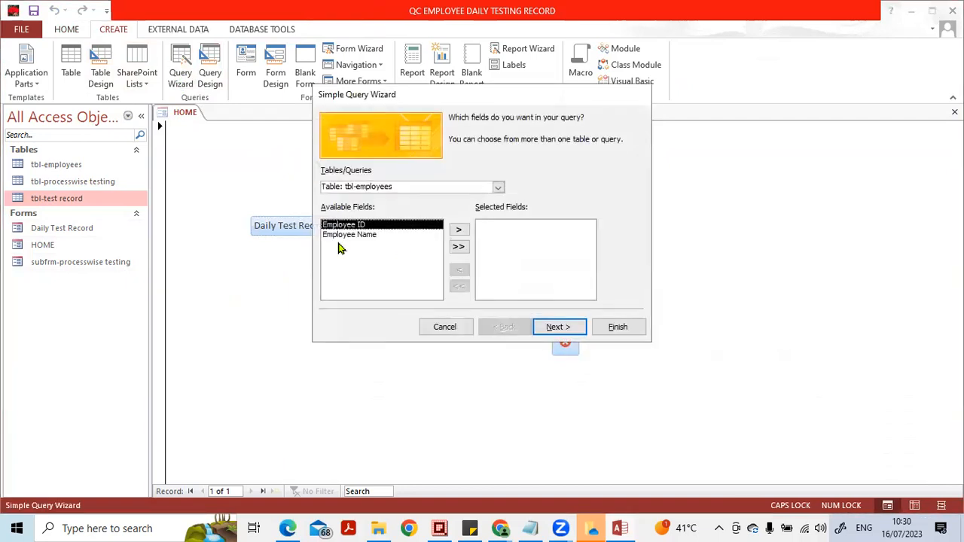
pyautogui.click(499, 188)
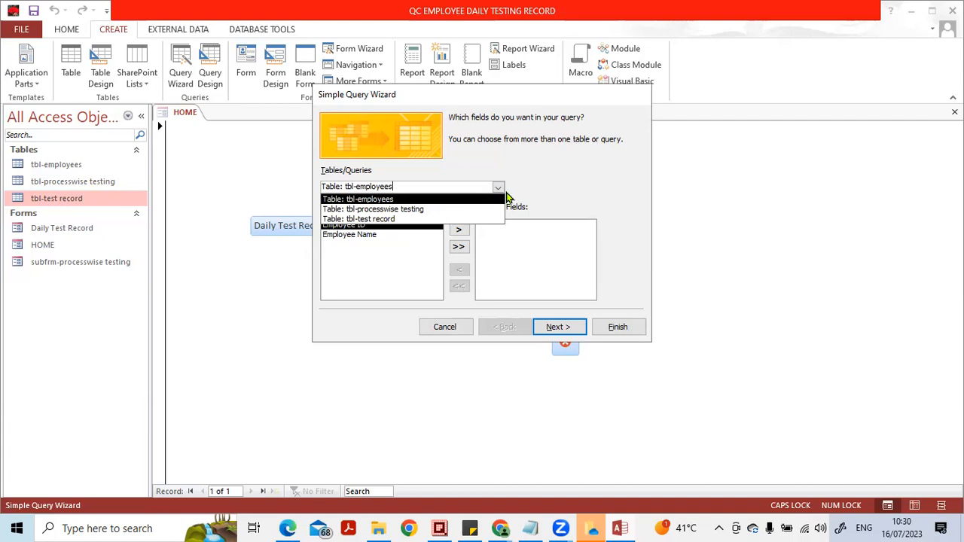
pyautogui.click(405, 219)
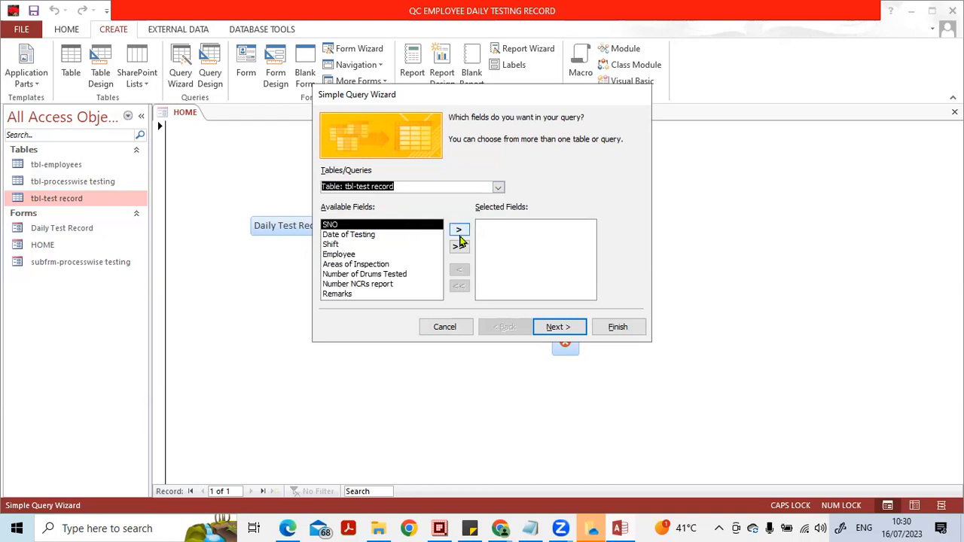
pyautogui.click(459, 247)
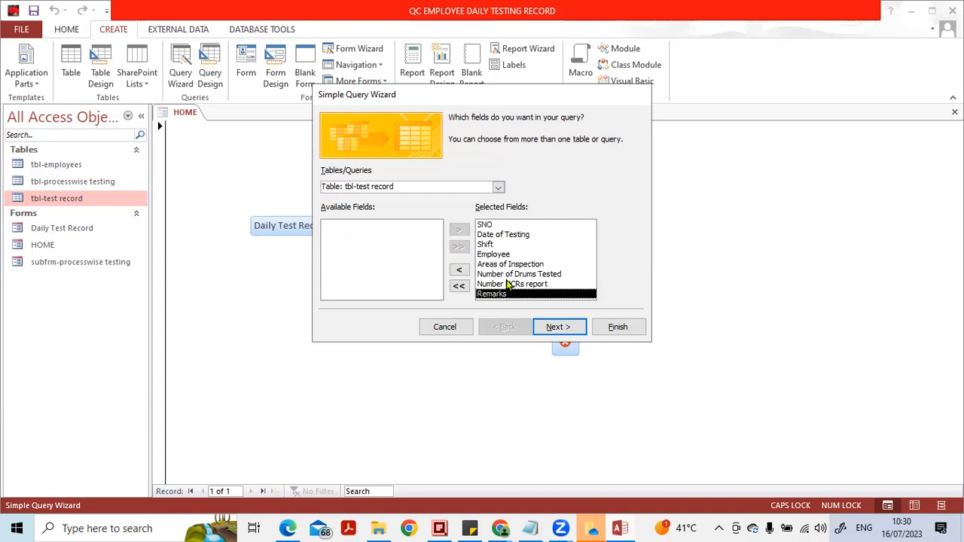
pyautogui.click(556, 328)
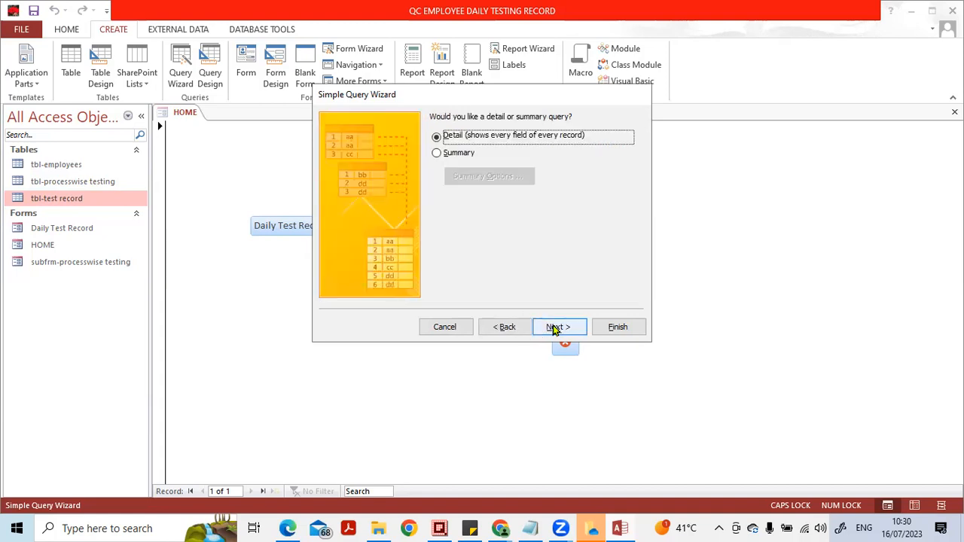
pyautogui.click(616, 328)
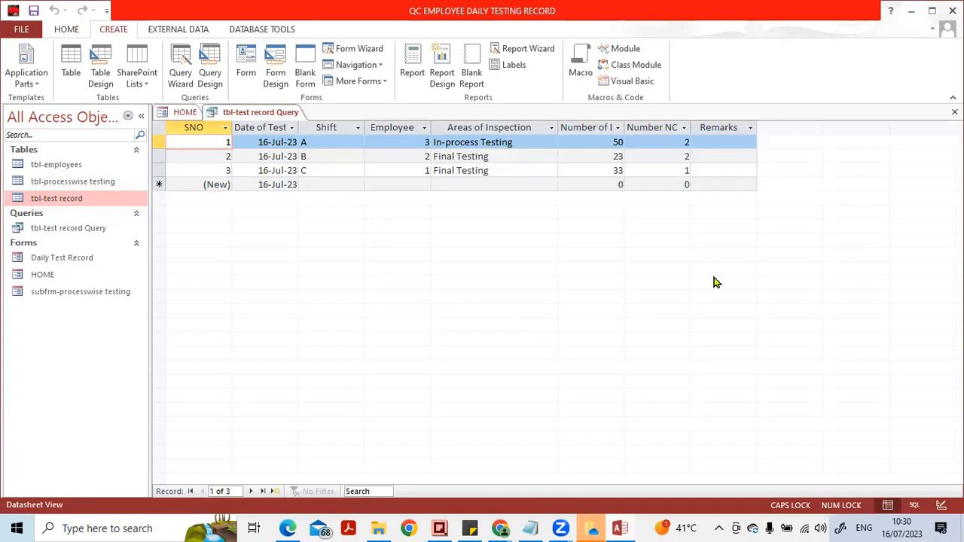
# - Switch the new query to Design View and move the tbl-test record field list further into the diagram area
pyautogui.click(941, 504)
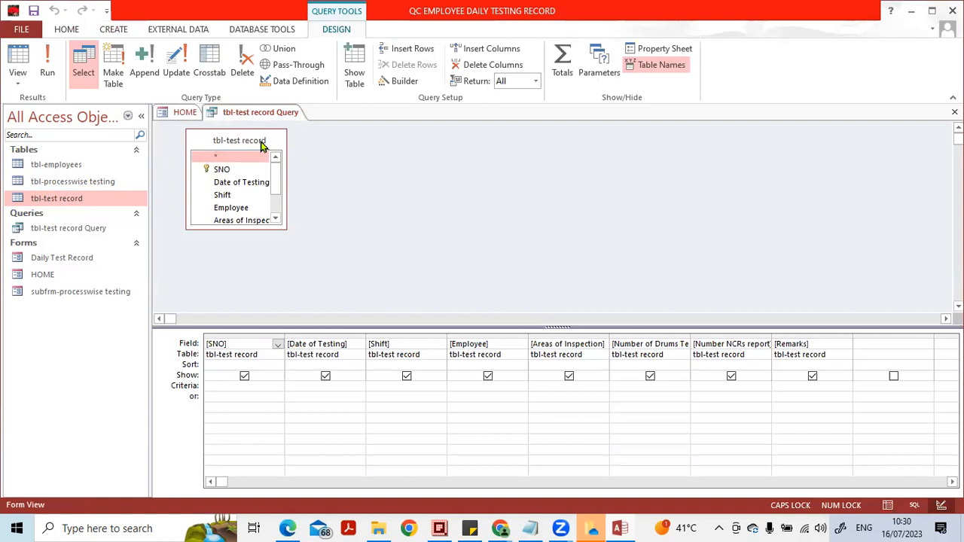
pyautogui.moveTo(261, 147); pyautogui.dragTo(292, 193)
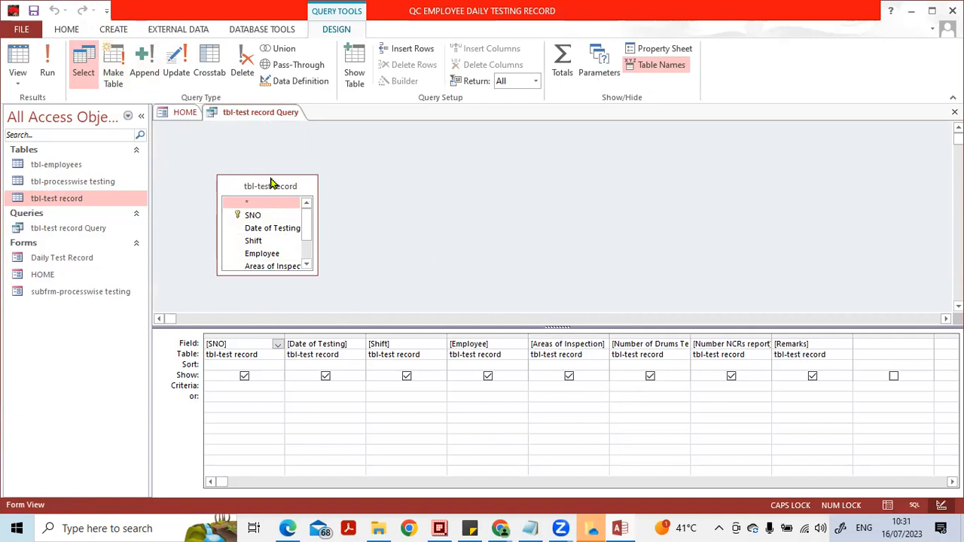
pyautogui.moveTo(273, 184); pyautogui.dragTo(351, 167)
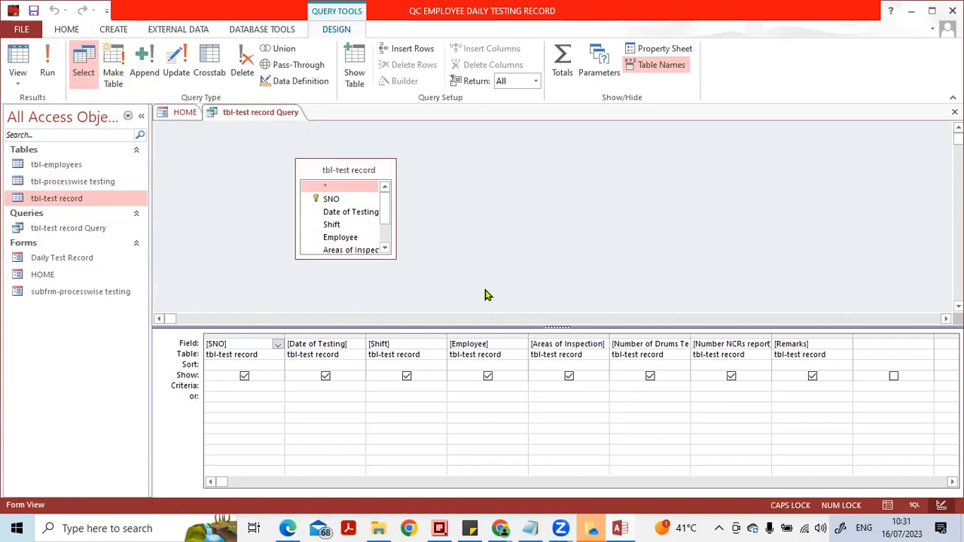
# - Check the query's records in Datasheet View and return to Design View
pyautogui.click(889, 506)
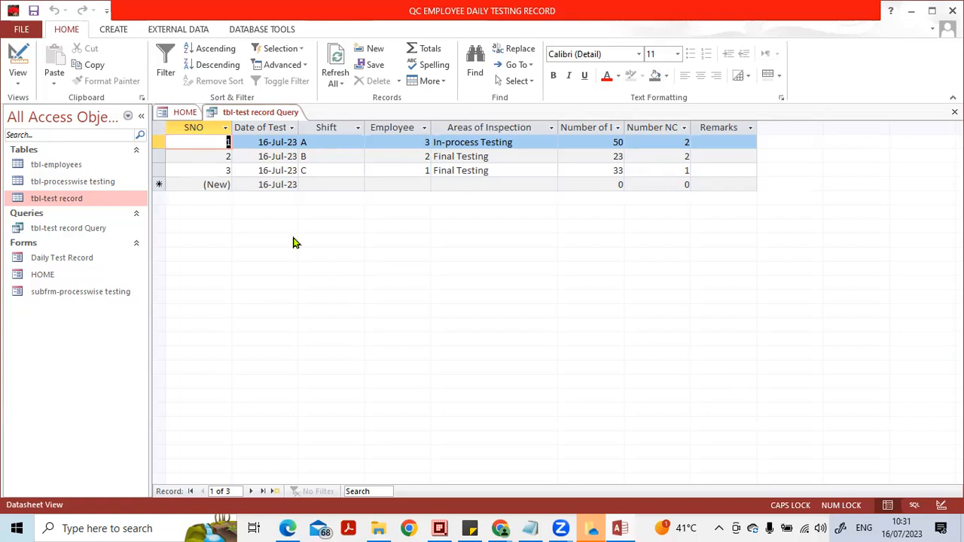
pyautogui.click(18, 78)
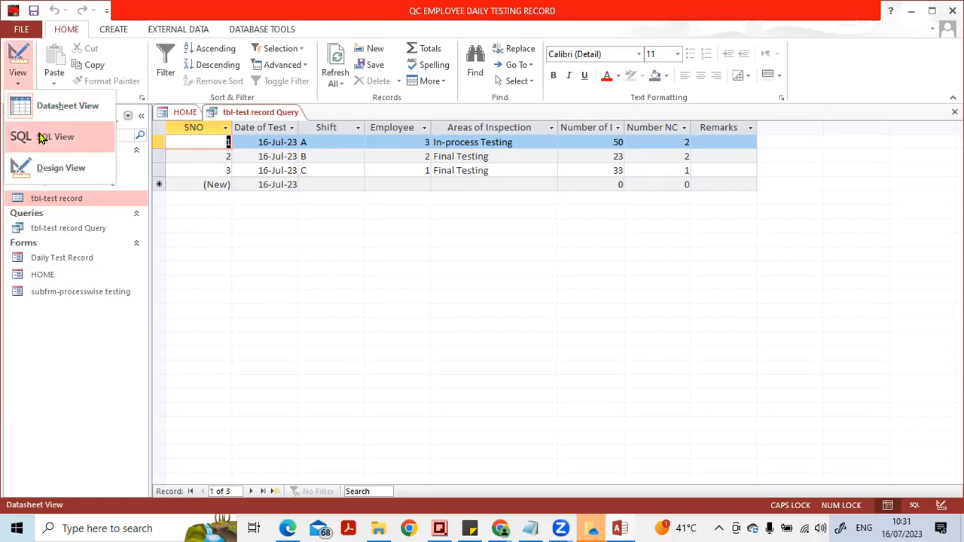
pyautogui.click(60, 167)
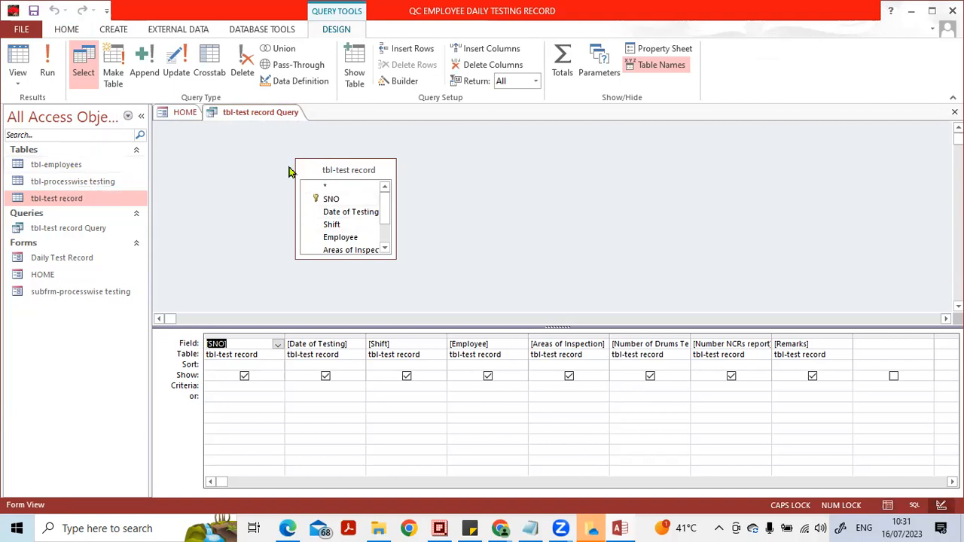
# - Add tbl-employees to the query, space out the two field lists and enlarge the tbl-test record list to show all fields
pyautogui.click(353, 67)
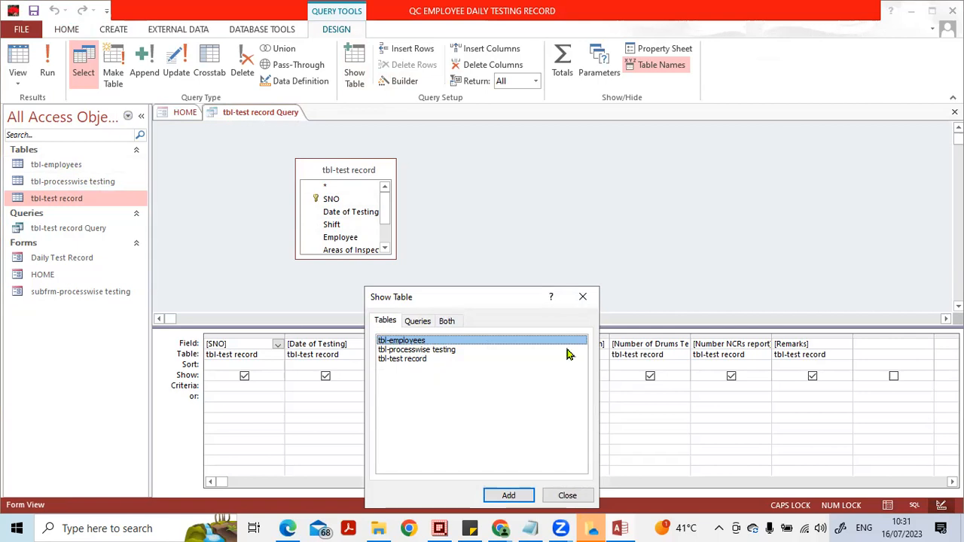
pyautogui.click(584, 299)
pyautogui.click(339, 171)
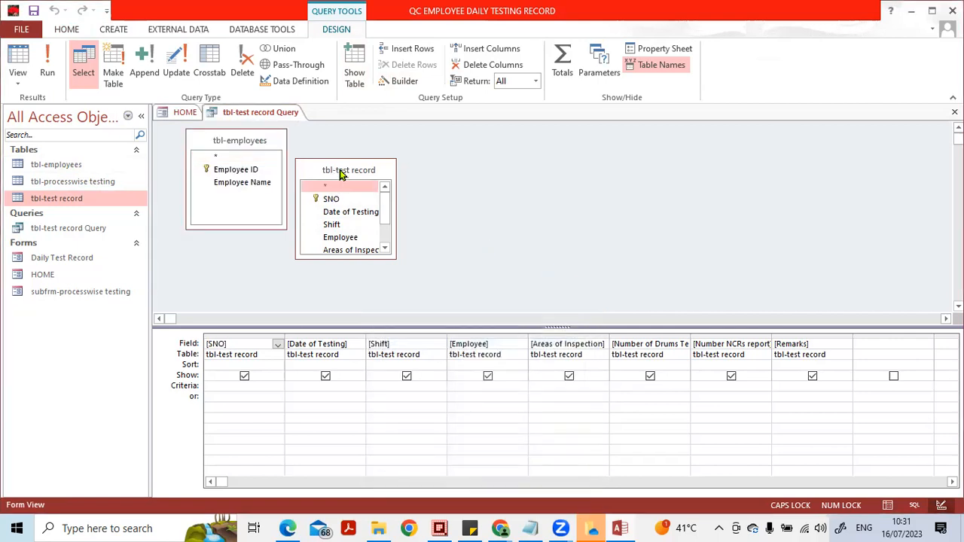
pyautogui.moveTo(339, 173); pyautogui.dragTo(423, 145)
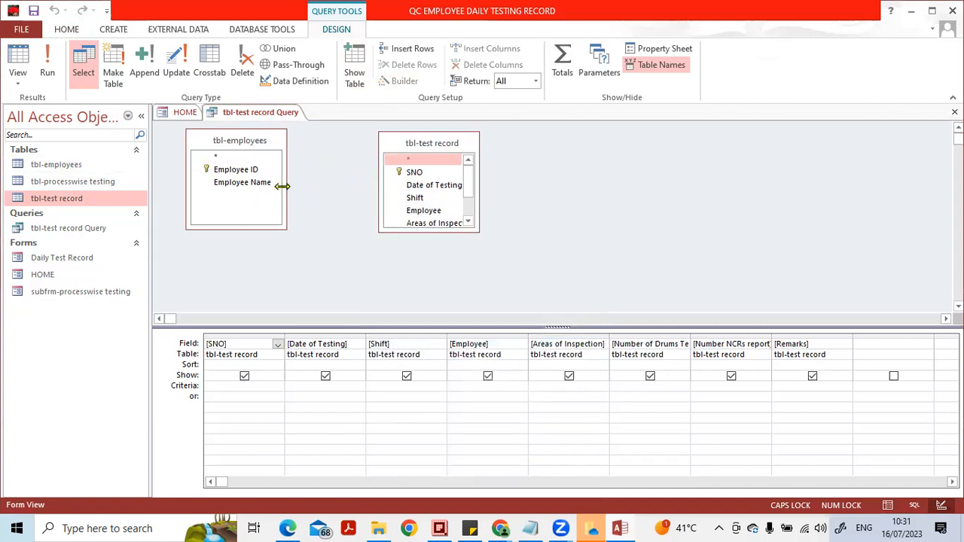
pyautogui.click(257, 183)
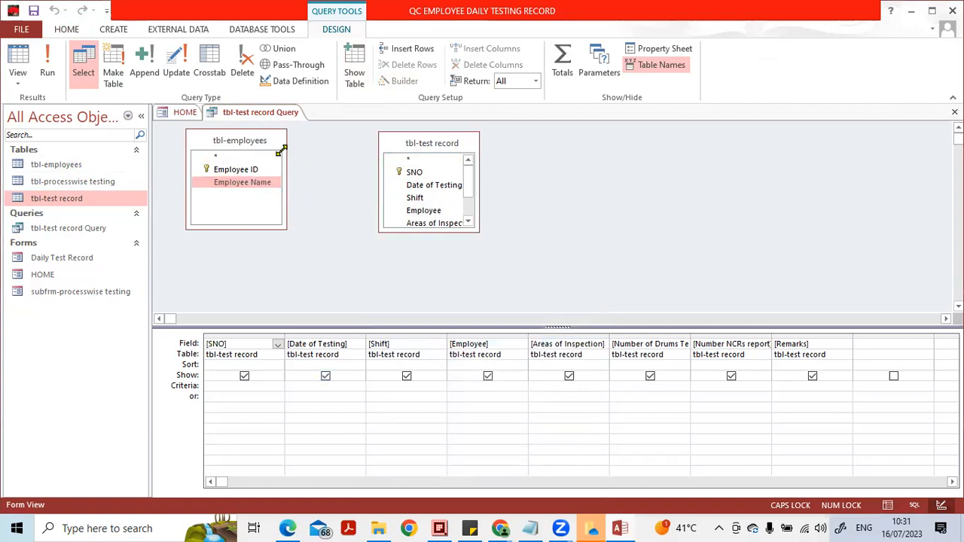
pyautogui.moveTo(274, 143); pyautogui.dragTo(288, 154)
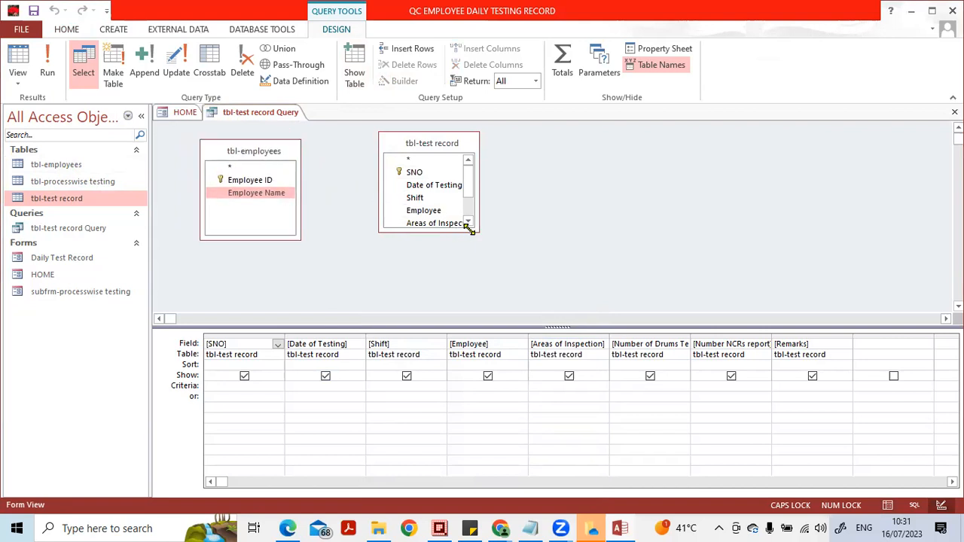
pyautogui.moveTo(470, 229); pyautogui.dragTo(605, 287)
# - Join Employee ID in tbl-employees to Employee in tbl-test record and insert Employee Name before Areas of Inspection in the query grid
pyautogui.moveTo(258, 181); pyautogui.dragTo(407, 211)
pyautogui.moveTo(258, 184); pyautogui.dragTo(433, 212)
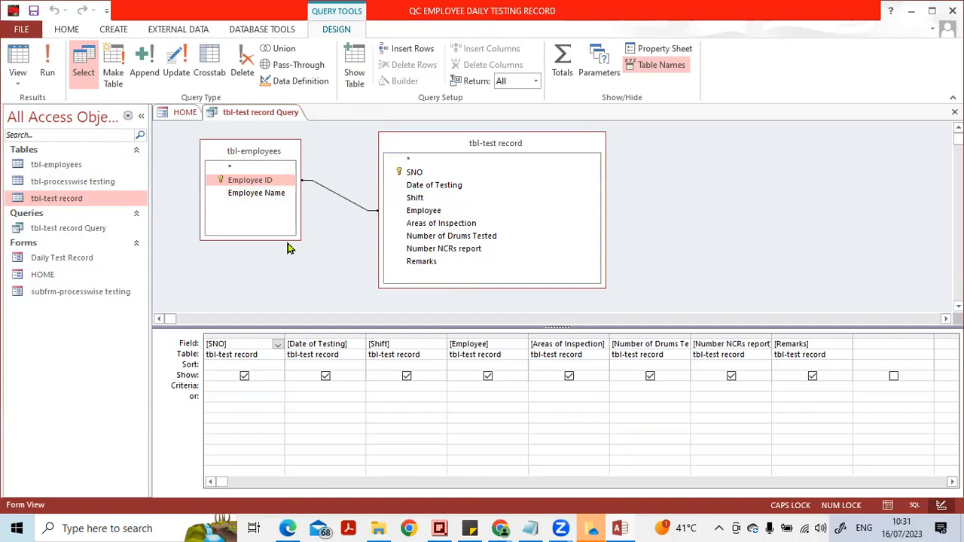
pyautogui.moveTo(273, 198); pyautogui.dragTo(554, 340)
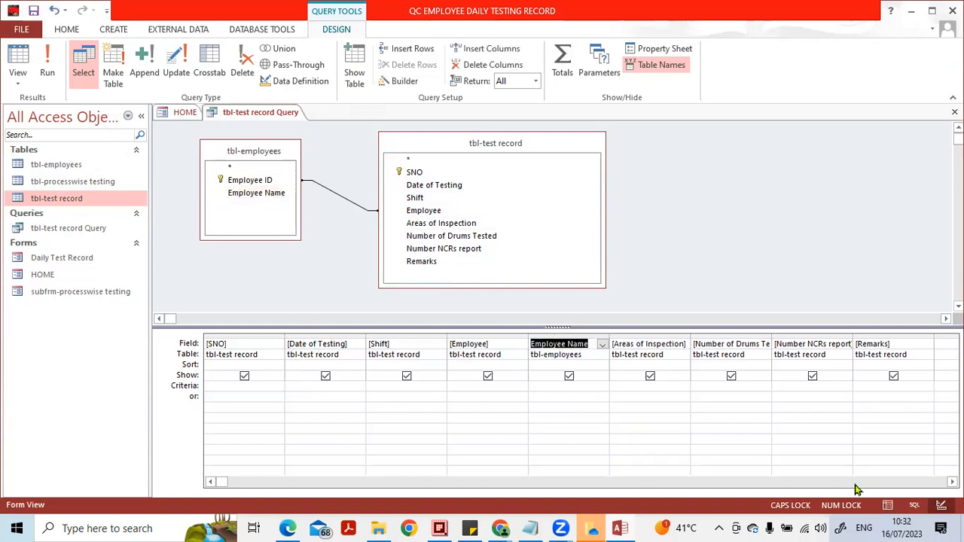
# - Examine the Employee and Employee Name columns in the query's Datasheet View
pyautogui.click(887, 505)
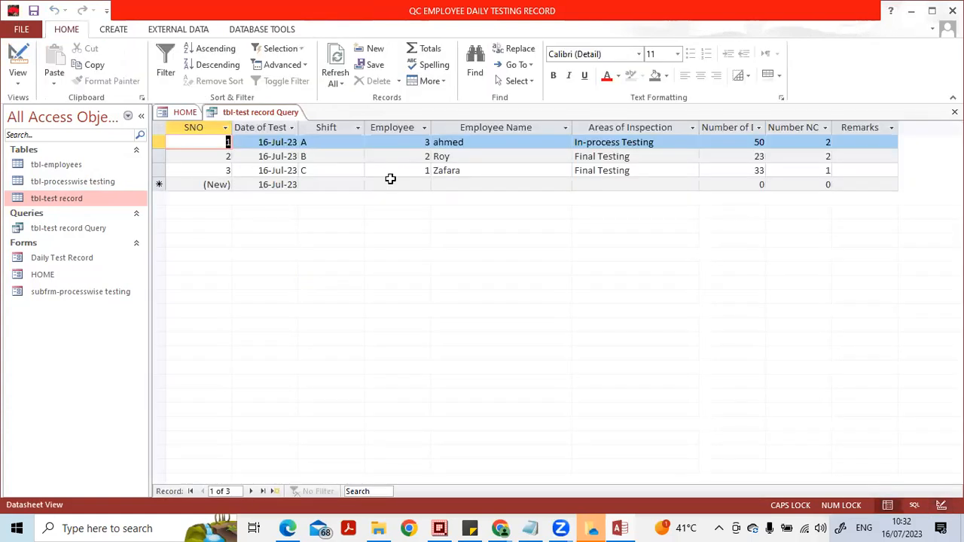
pyautogui.click(401, 131)
pyautogui.click(497, 125)
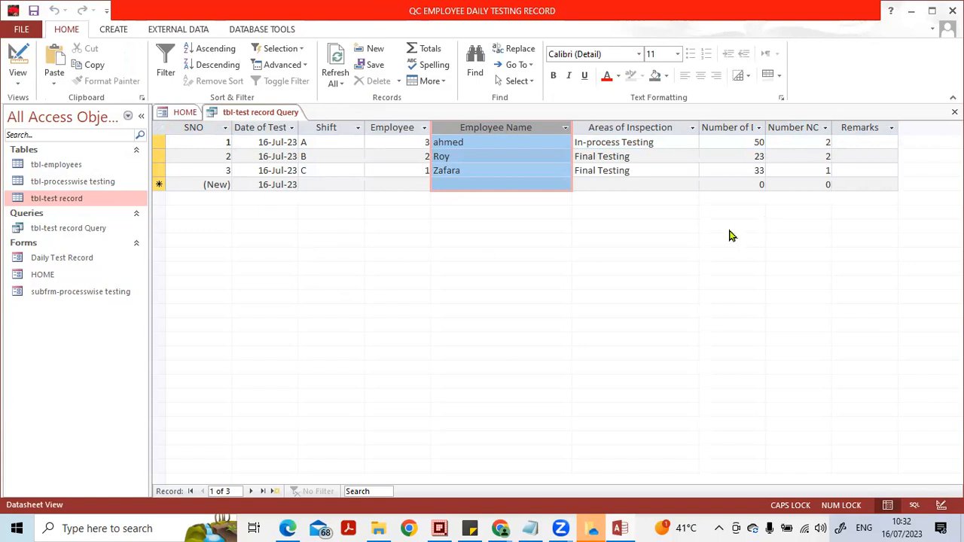
pyautogui.click(508, 183)
pyautogui.click(509, 157)
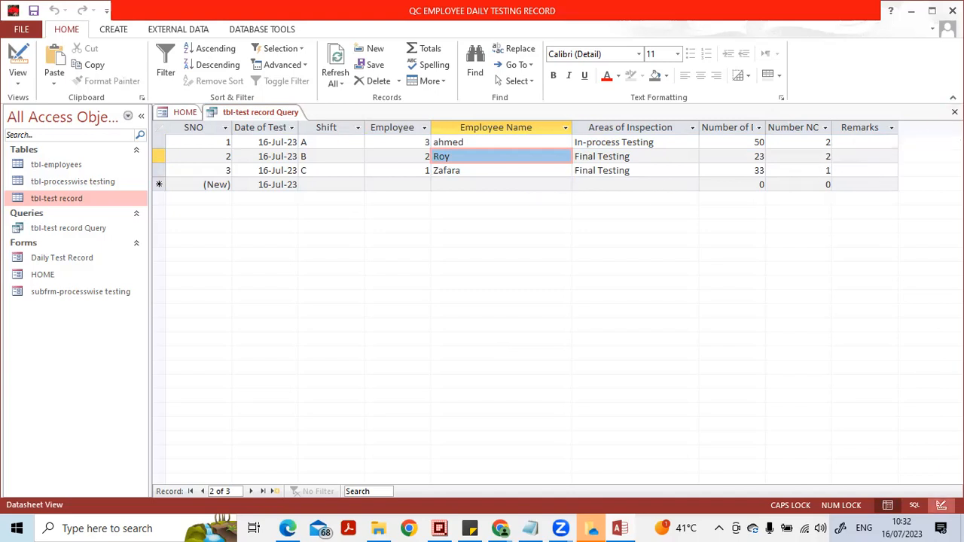
# - Return to Design View and remove the tbl-employees field list from the query
pyautogui.click(941, 505)
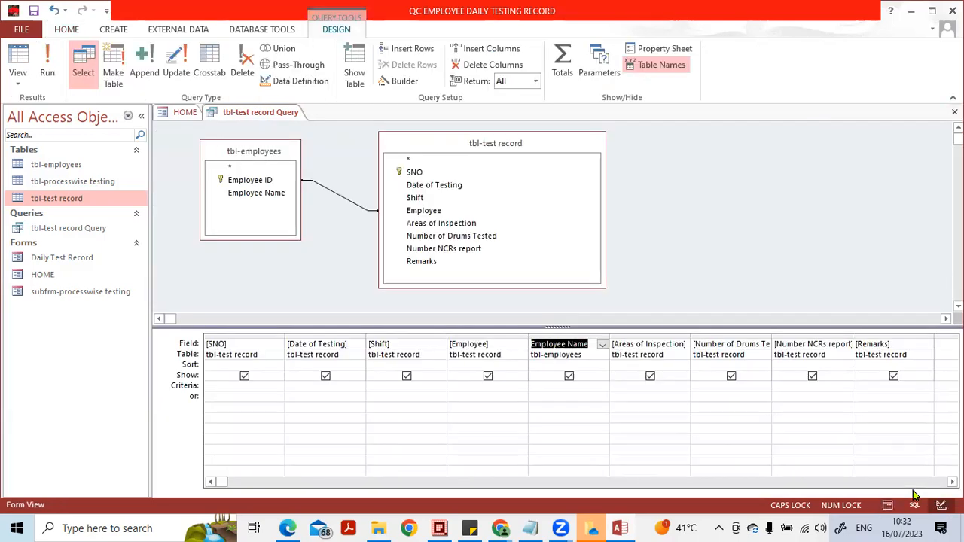
pyautogui.click(236, 153)
pyautogui.press('Delete')
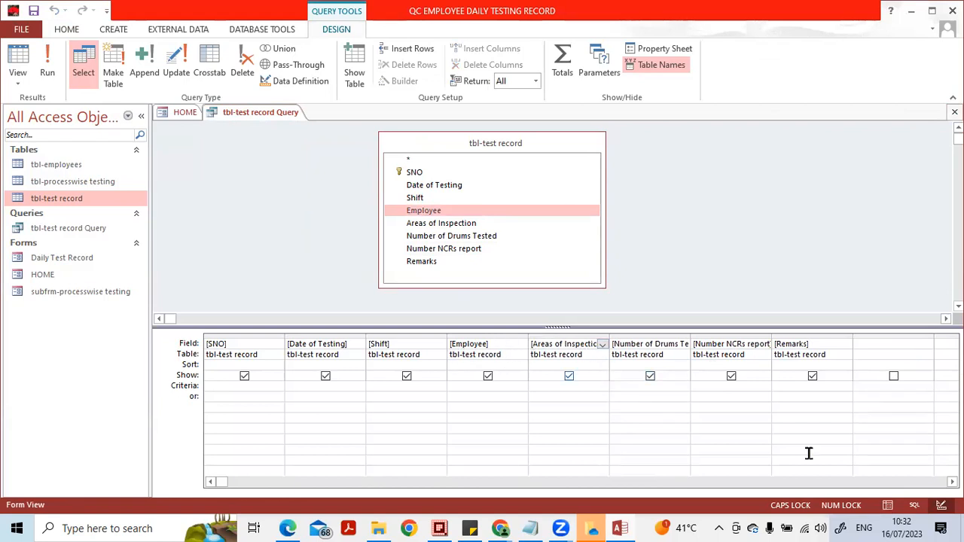
# - Review the query's datasheet columns from Shift through the number of NCRs, and return to Design View
pyautogui.click(884, 506)
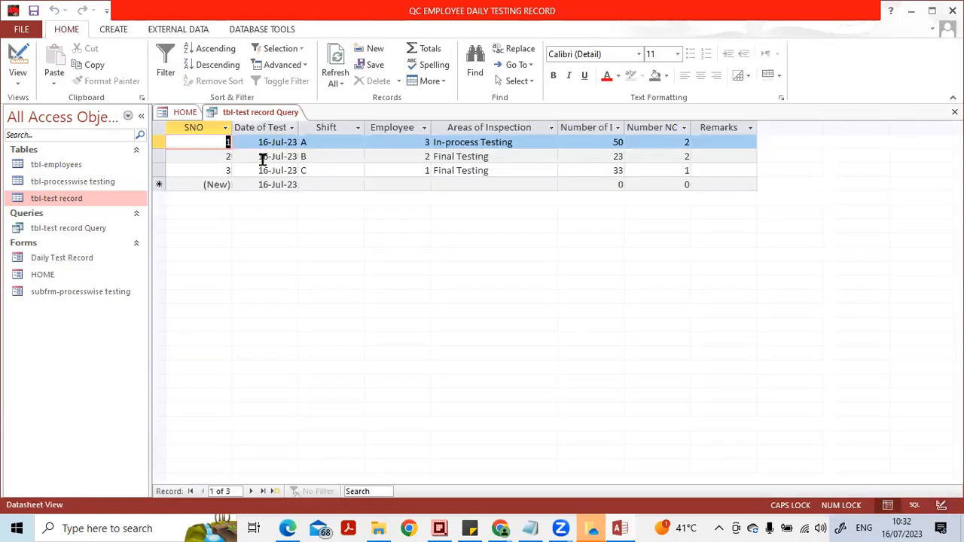
pyautogui.click(320, 130)
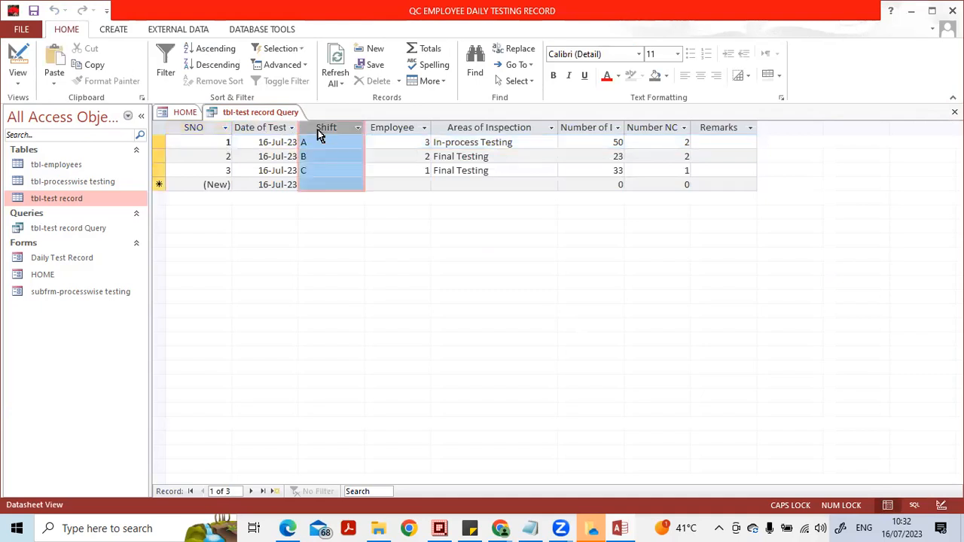
pyautogui.click(404, 129)
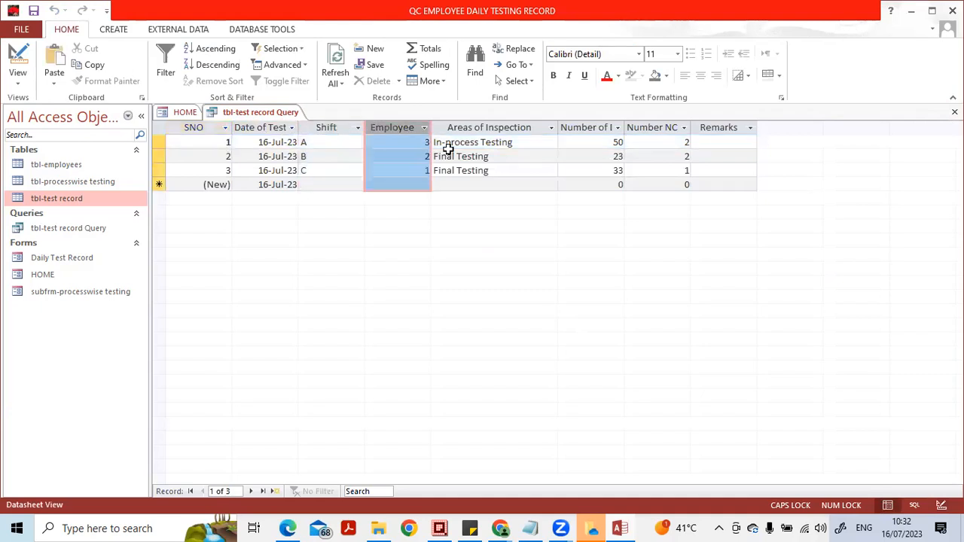
pyautogui.click(488, 129)
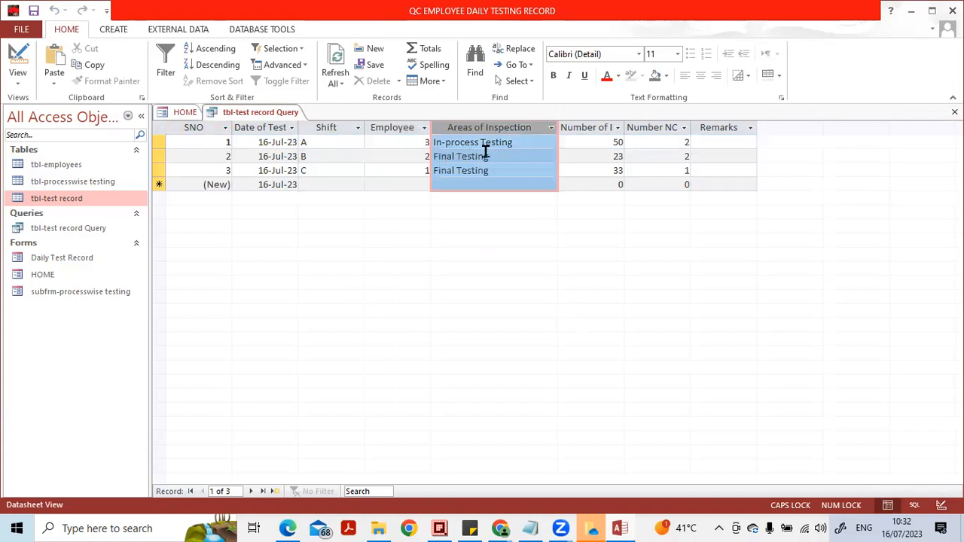
pyautogui.click(589, 128)
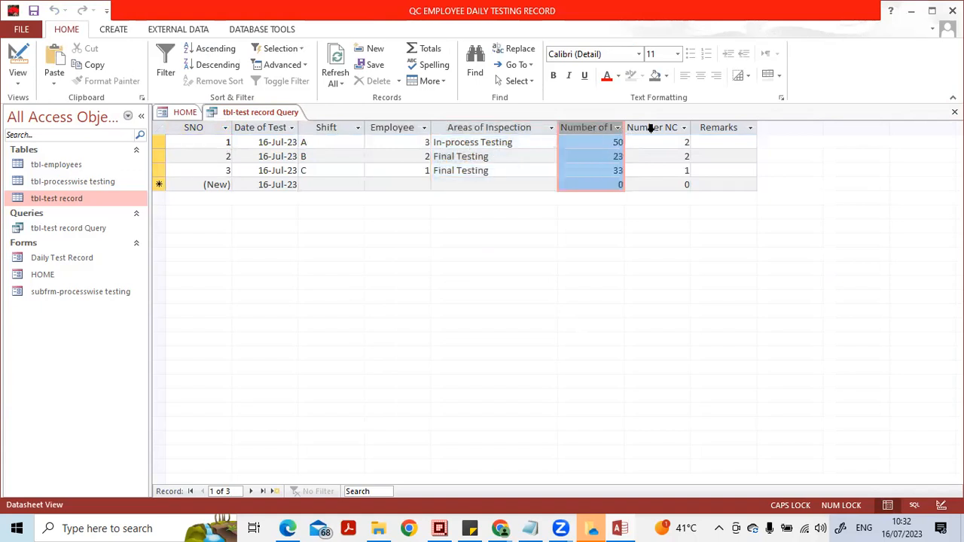
pyautogui.click(650, 128)
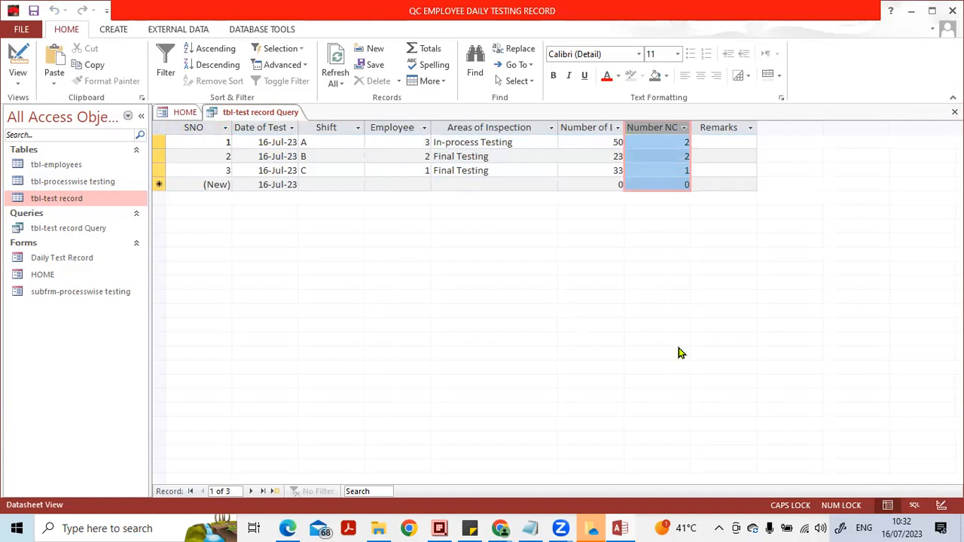
pyautogui.click(941, 505)
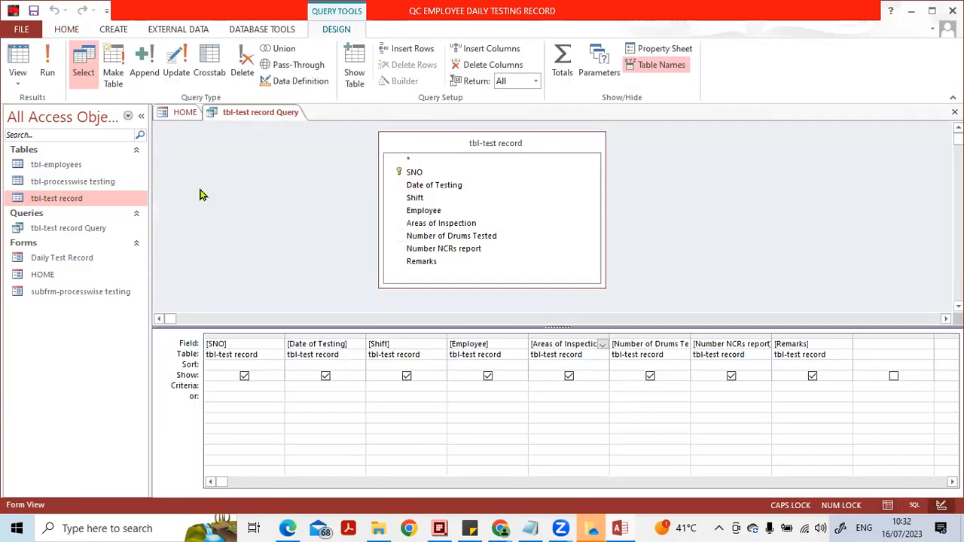
# - Open the tbl-employees table to inspect its employee IDs and names, and close it
pyautogui.click(57, 166)
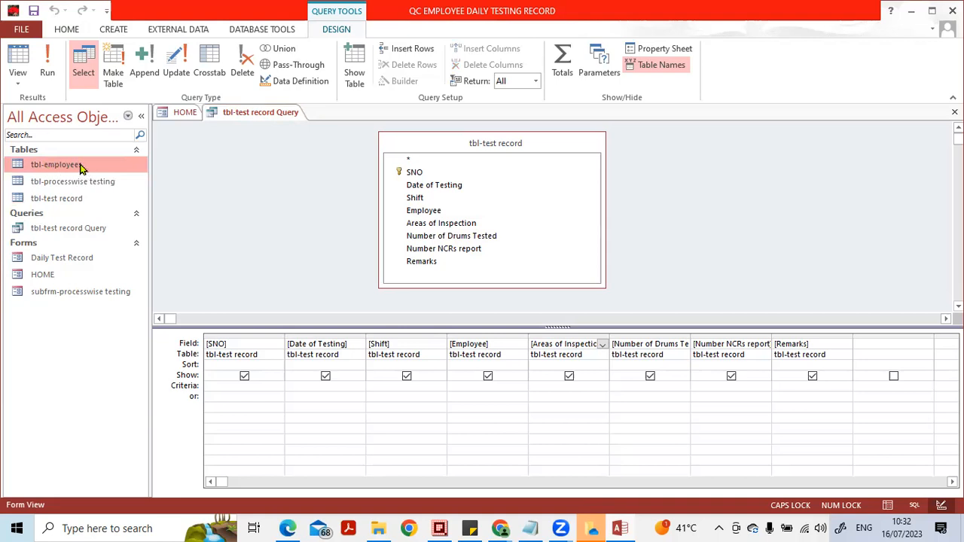
pyautogui.doubleClick(80, 167)
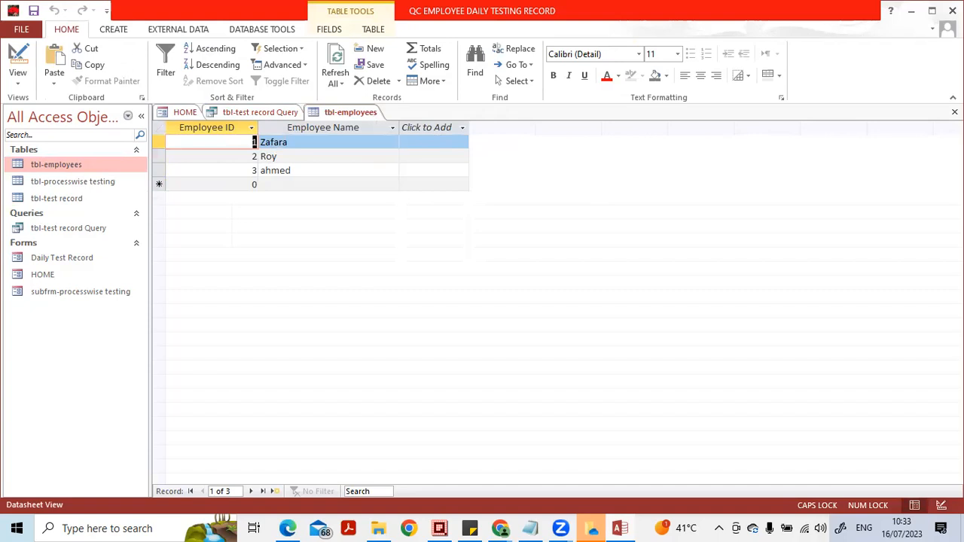
pyautogui.click(954, 111)
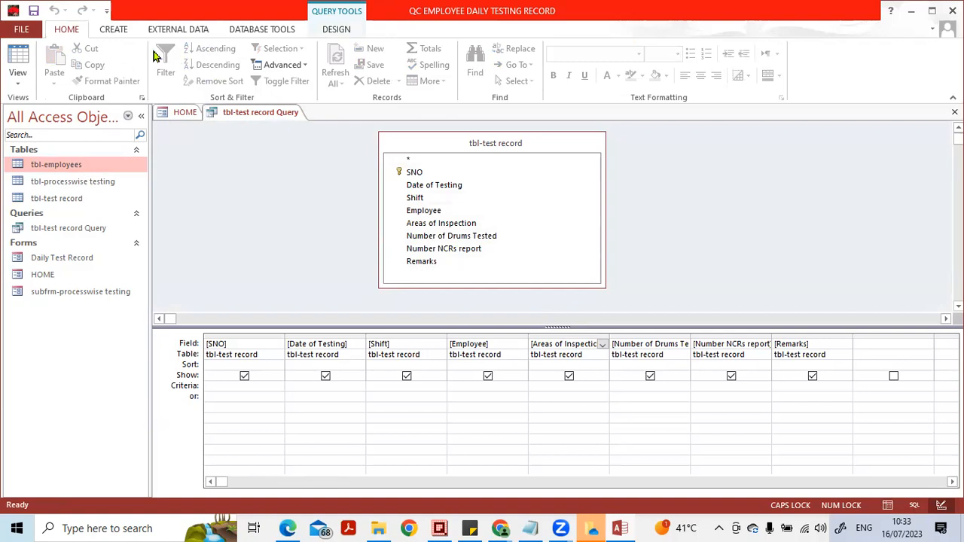
# - Add the tbl-employees table to the query design again with Show Table and close the dialog
pyautogui.click(336, 32)
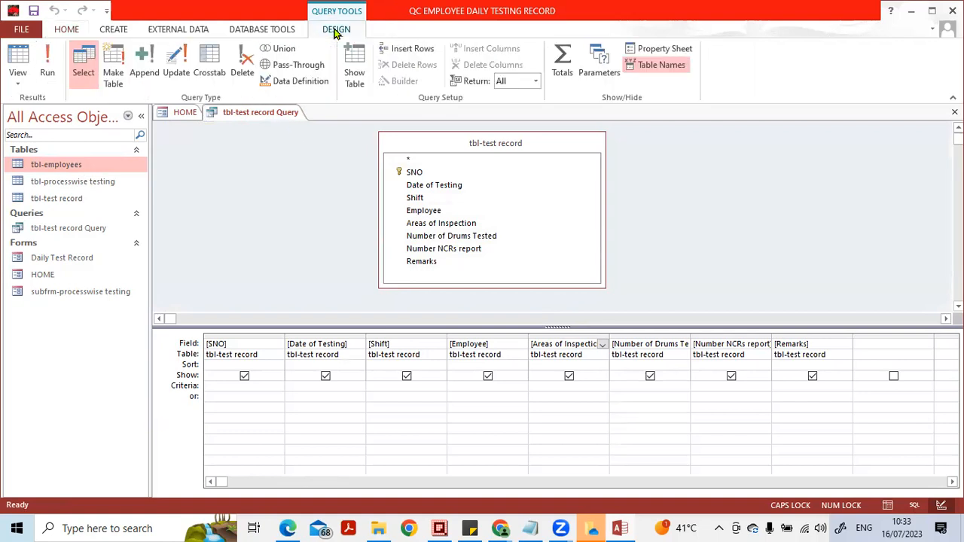
pyautogui.click(354, 70)
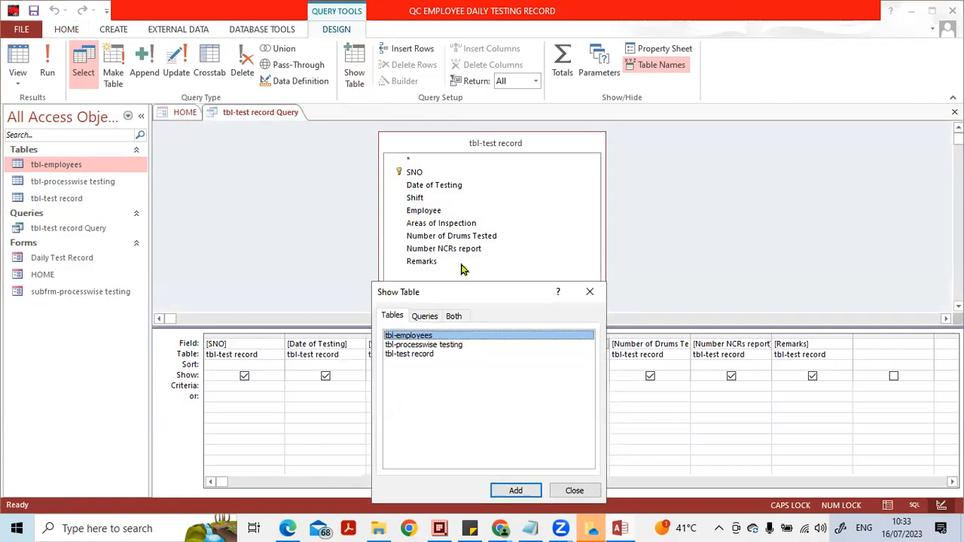
pyautogui.moveTo(422, 292); pyautogui.dragTo(685, 153)
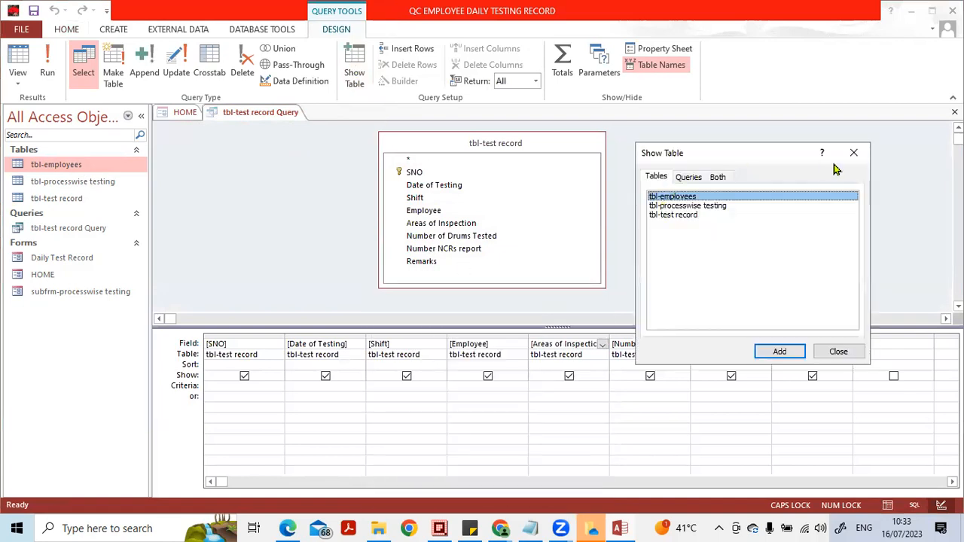
pyautogui.click(666, 181)
pyautogui.click(686, 181)
pyautogui.click(719, 179)
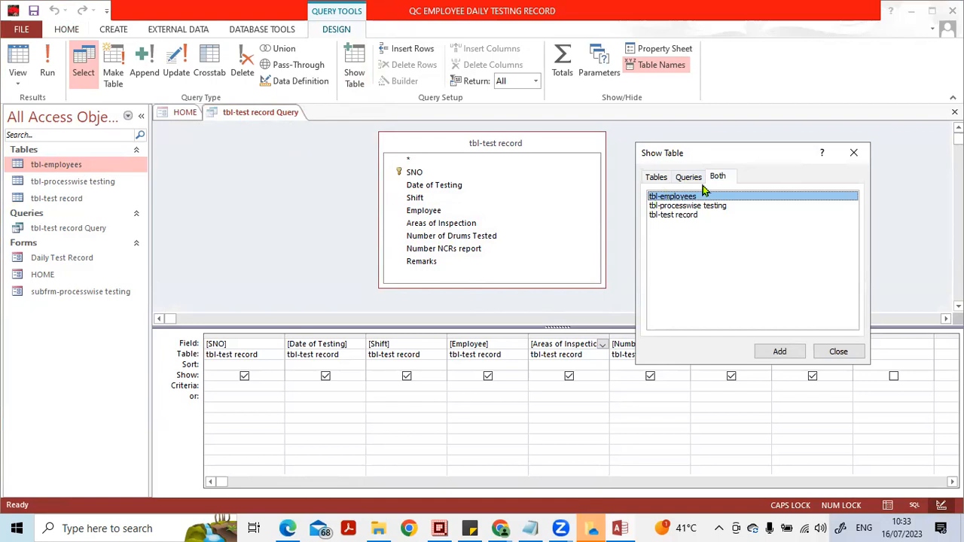
pyautogui.click(655, 179)
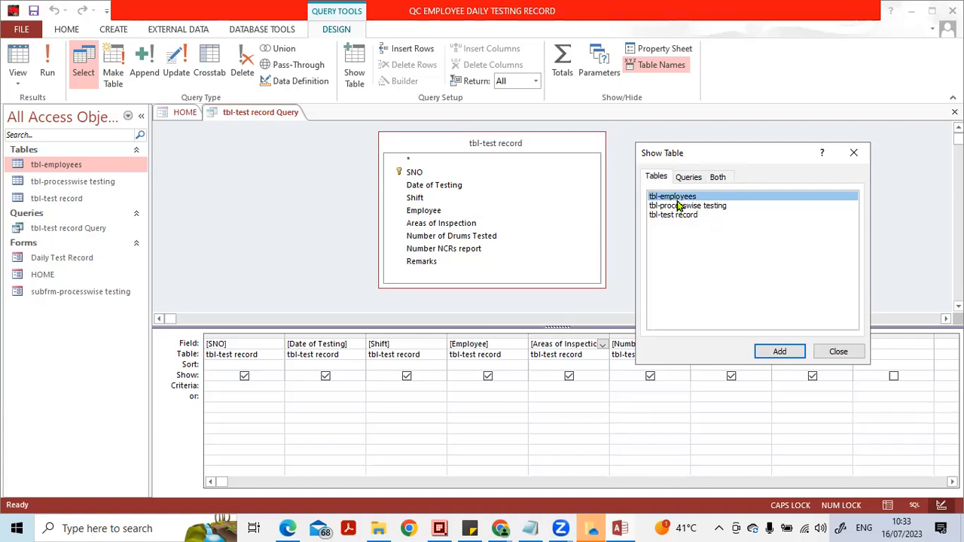
pyautogui.click(778, 351)
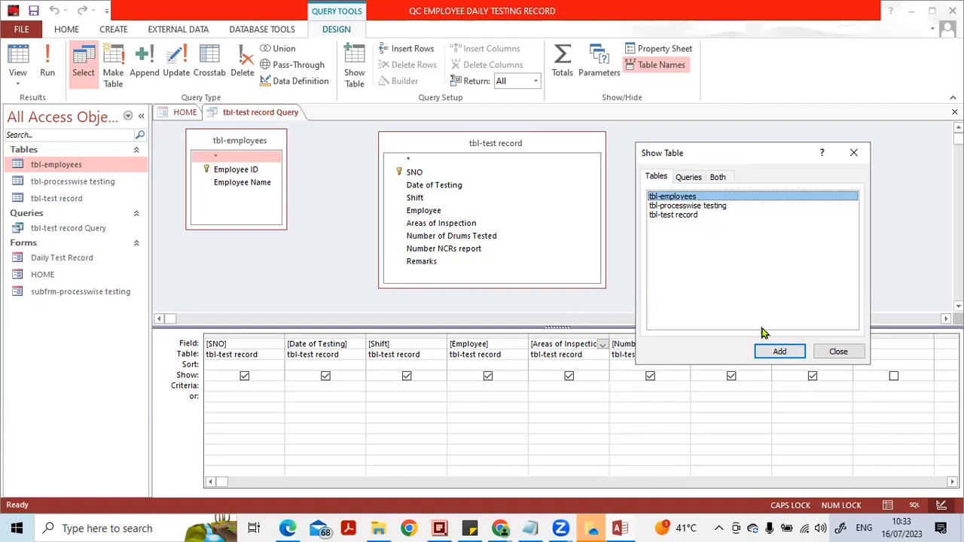
pyautogui.click(832, 350)
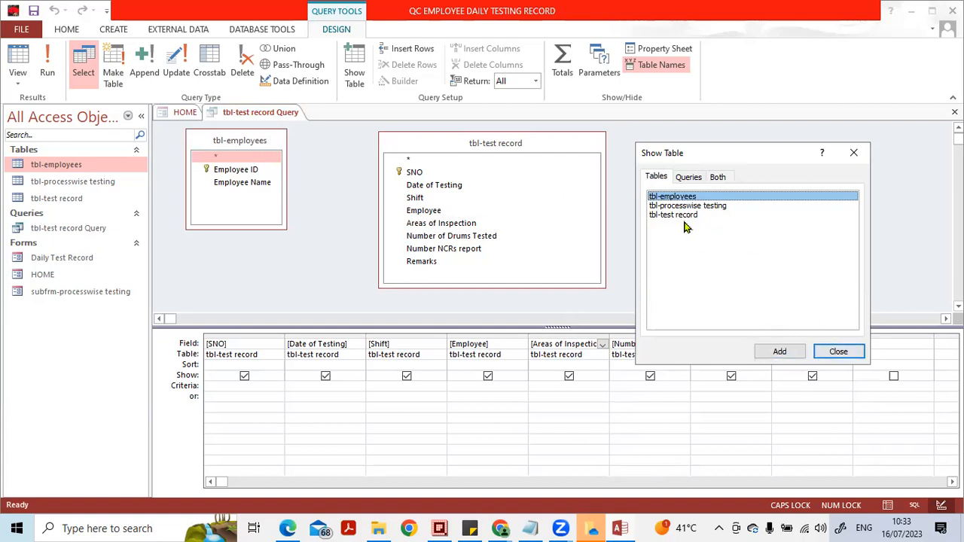
pyautogui.click(707, 208)
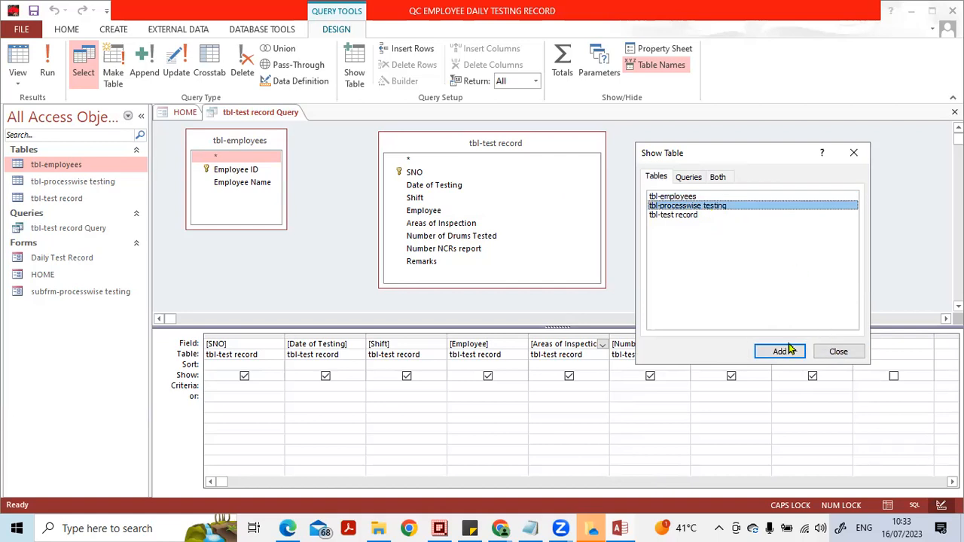
pyautogui.click(839, 353)
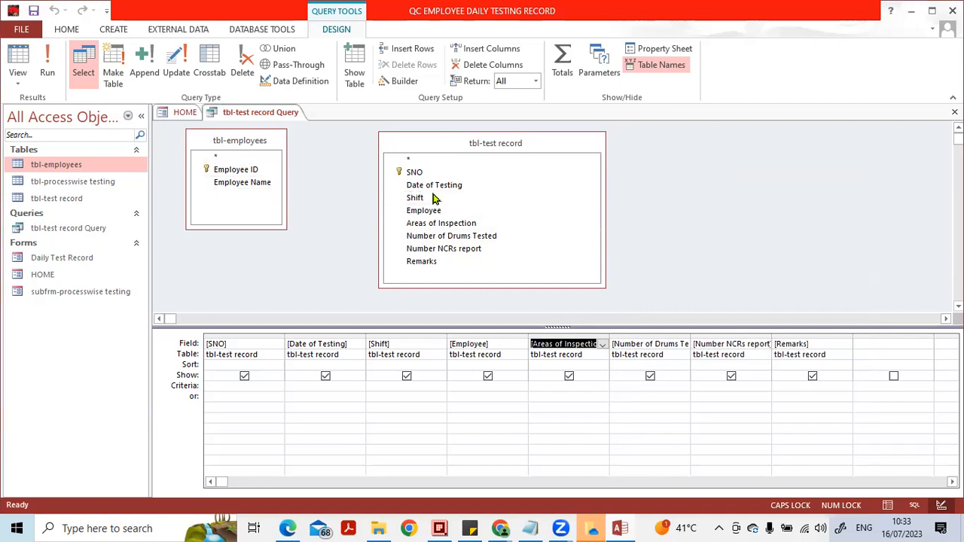
# - Join Employee in tbl-test record to Employee ID in tbl-employees and open the properties of that join
pyautogui.click(248, 171)
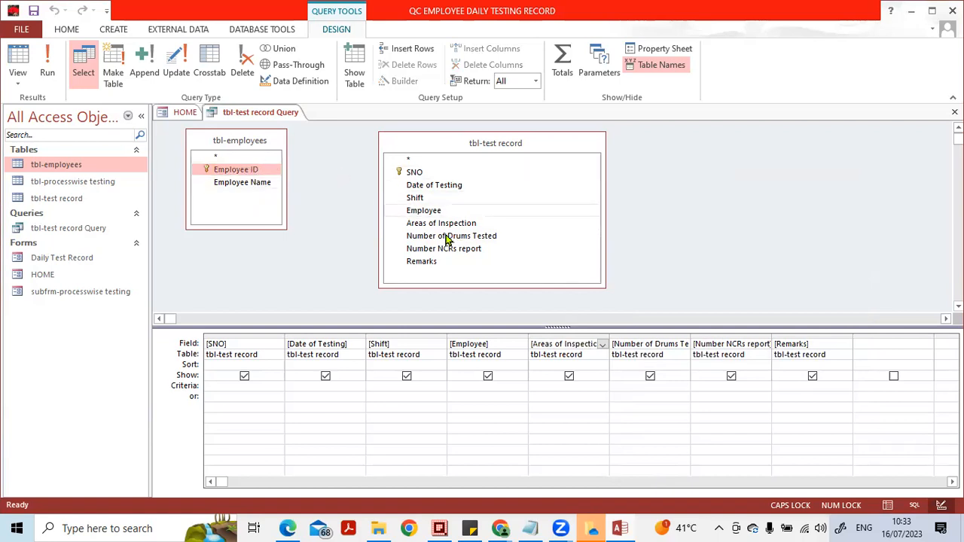
pyautogui.moveTo(252, 168); pyautogui.dragTo(433, 217)
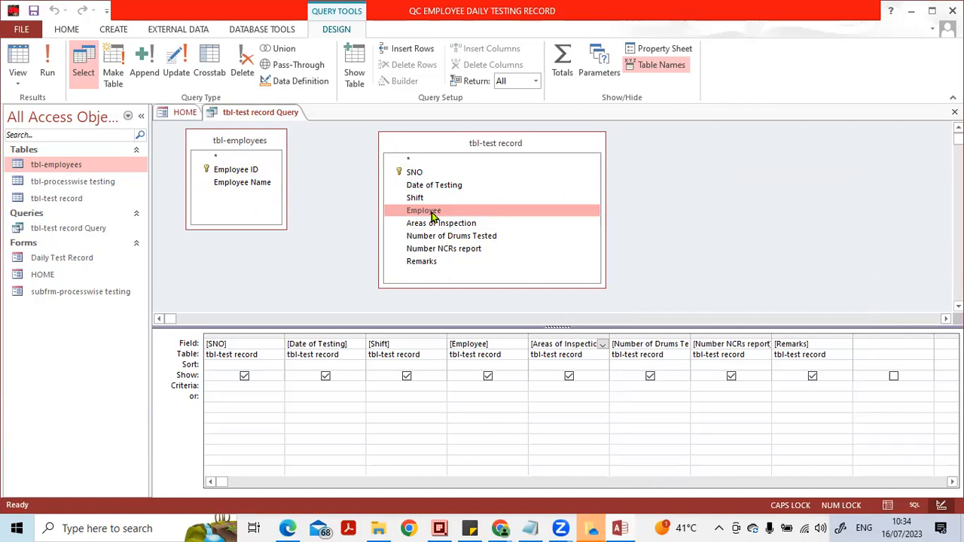
pyautogui.moveTo(433, 216)
pyautogui.mouseDown()
pyautogui.moveTo(308, 179)
pyautogui.moveTo(279, 181)
pyautogui.moveTo(400, 197)
pyautogui.moveTo(439, 217)
pyautogui.mouseUp()
pyautogui.moveTo(425, 208); pyautogui.dragTo(241, 192)
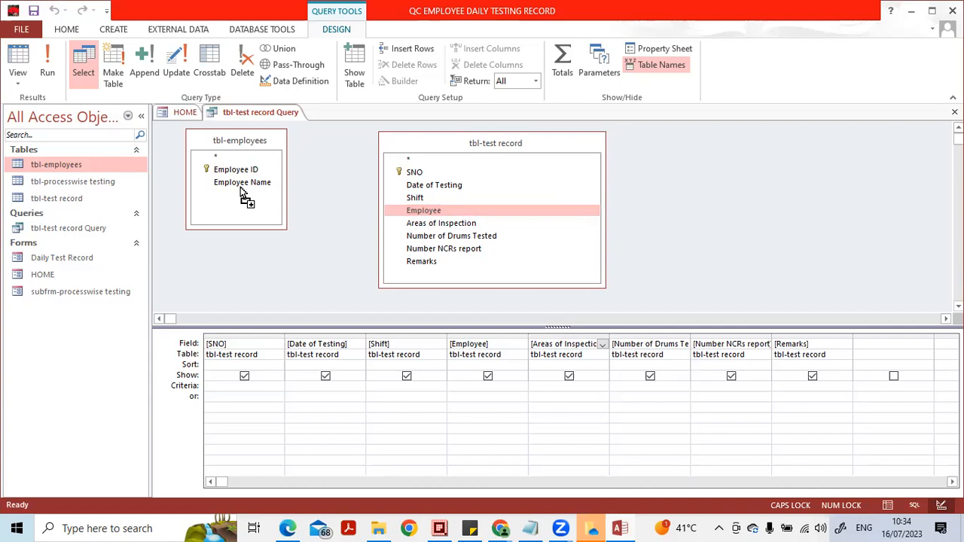
pyautogui.moveTo(241, 191); pyautogui.dragTo(242, 171)
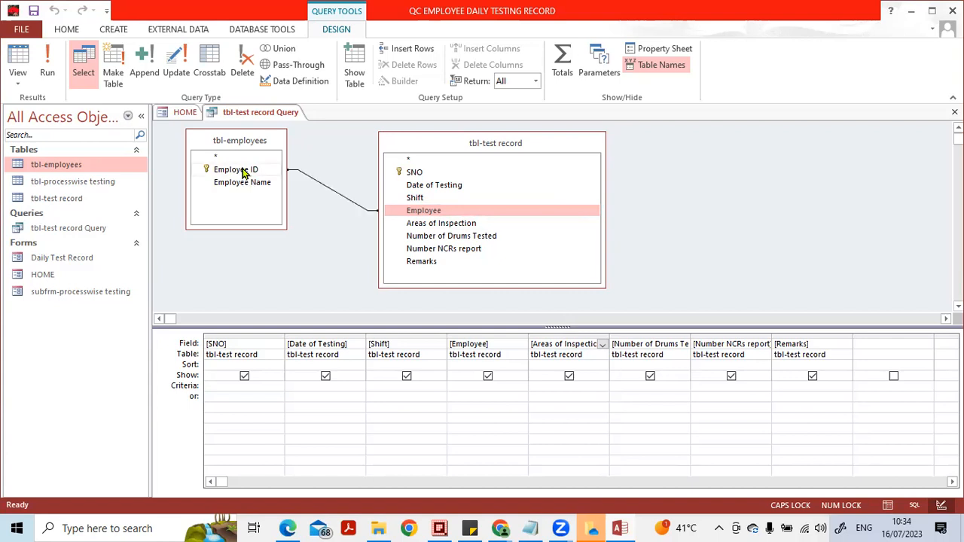
pyautogui.doubleClick(321, 189)
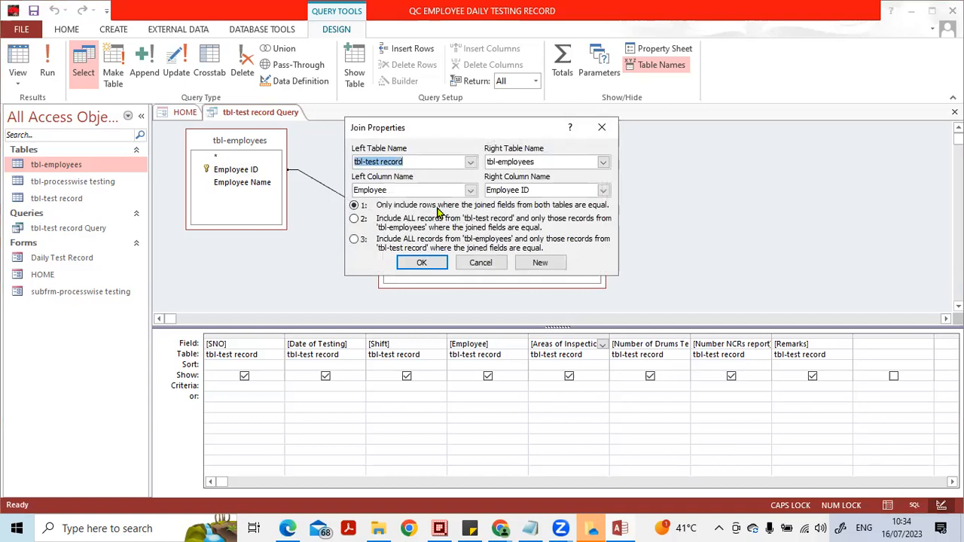
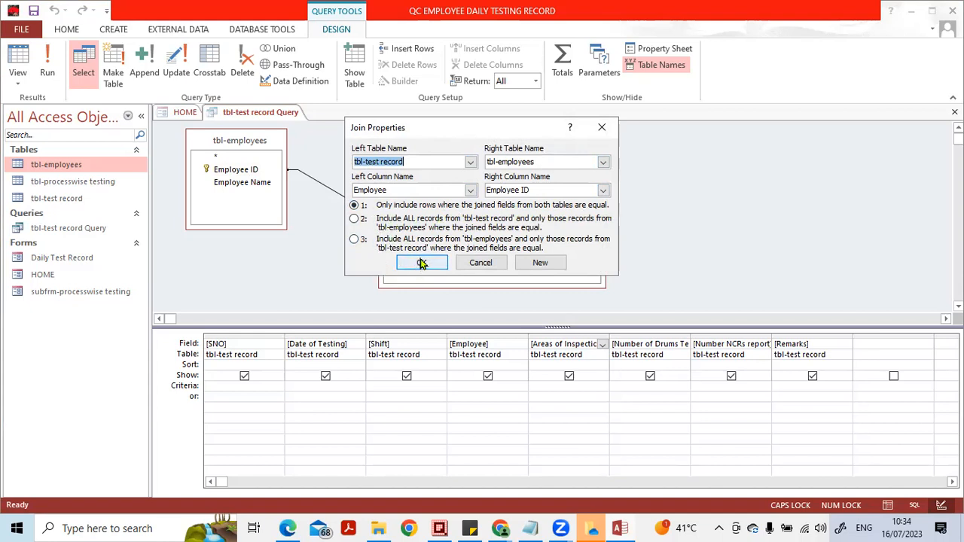
# - Accept the join that includes only rows where both tables' fields are equal, check the query's datasheet, and return to Design View
pyautogui.click(421, 263)
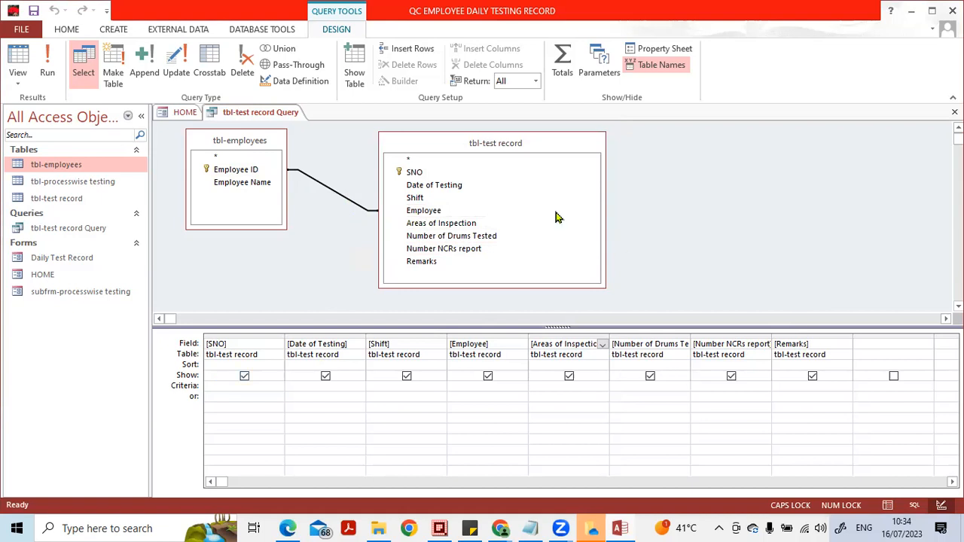
pyautogui.click(887, 505)
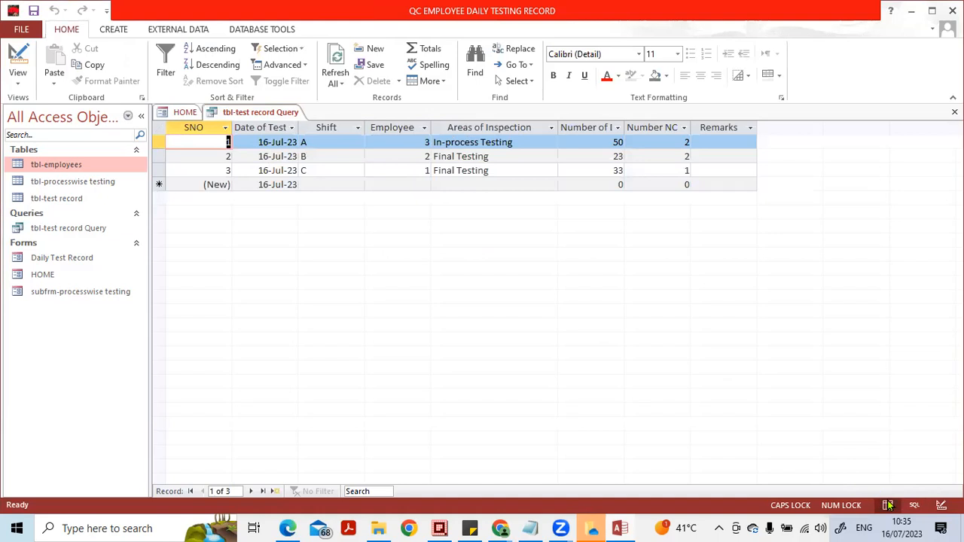
pyautogui.click(941, 504)
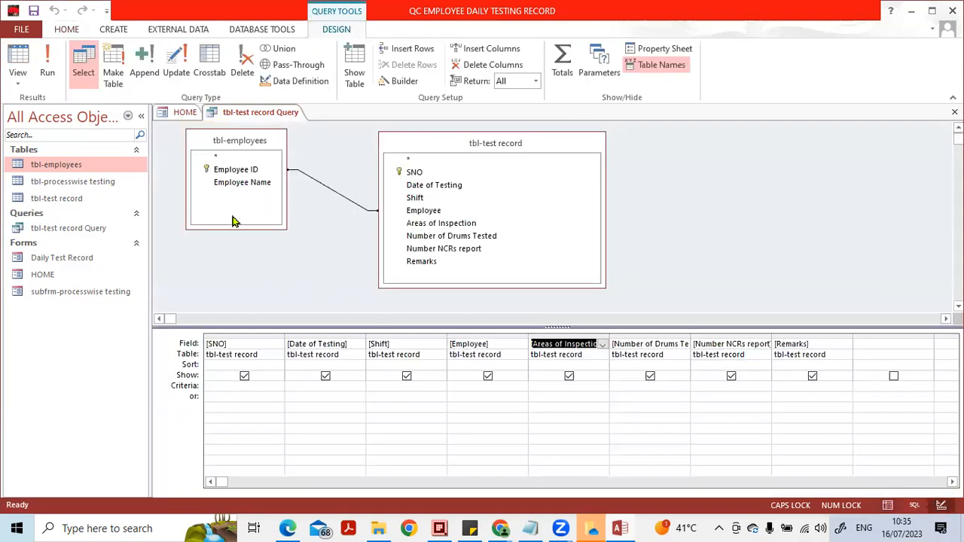
# - Insert Employee Name from tbl-employees before Areas of Inspection in the query grid, and replace the Employee column with Employee ID from tbl-employees
pyautogui.click(241, 188)
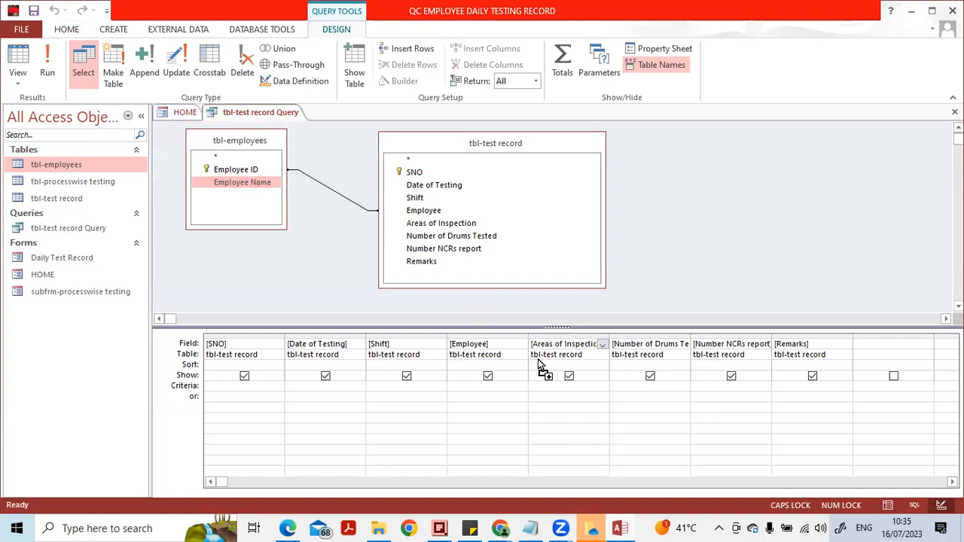
pyautogui.moveTo(543, 340); pyautogui.dragTo(543, 343)
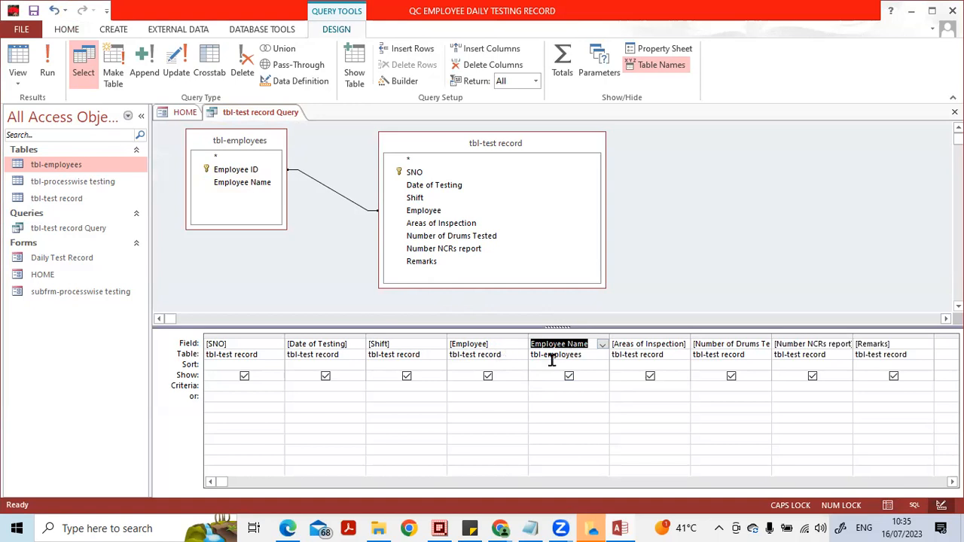
pyautogui.click(429, 215)
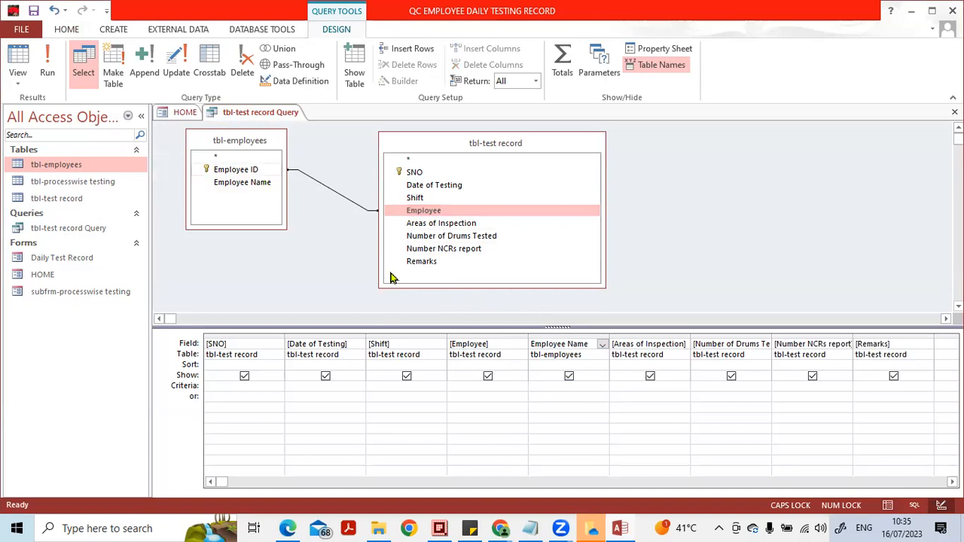
pyautogui.click(478, 333)
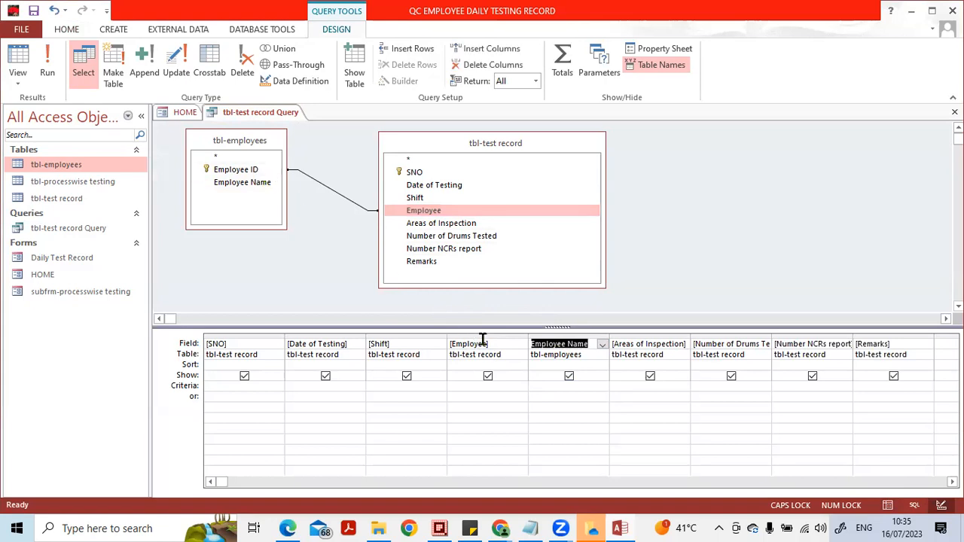
pyautogui.click(484, 335)
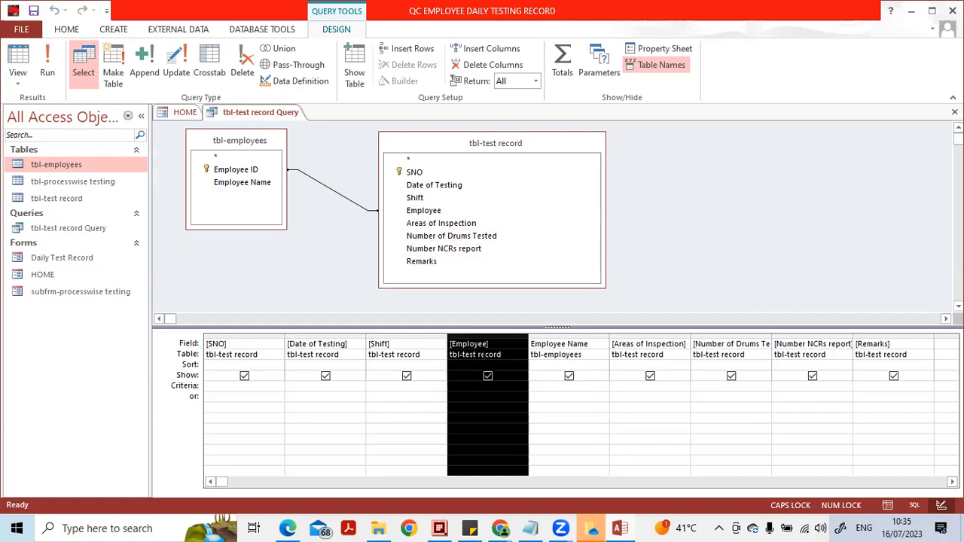
pyautogui.press('Delete')
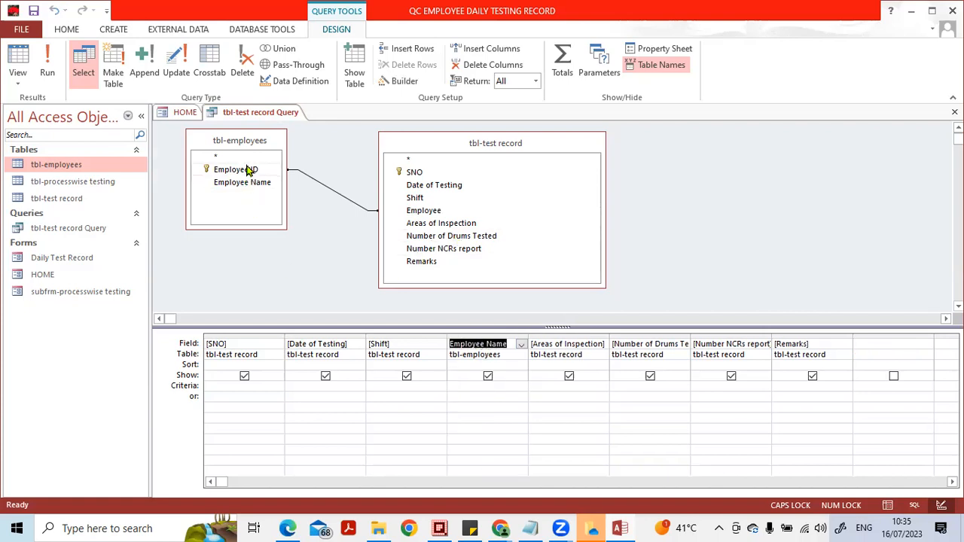
pyautogui.moveTo(247, 170); pyautogui.dragTo(479, 351)
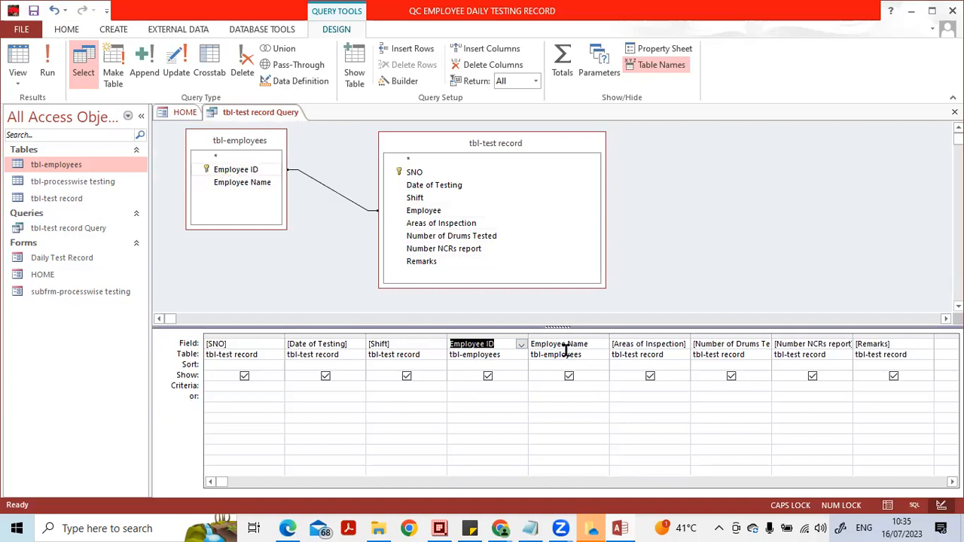
# - Check the query's results in Datasheet View, and close the query with its design changes saved
pyautogui.click(887, 505)
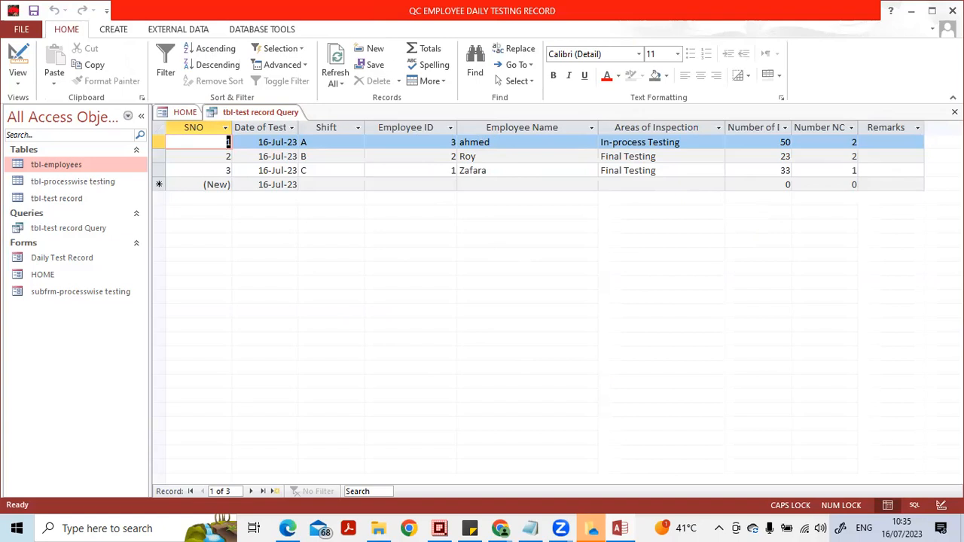
pyautogui.click(954, 111)
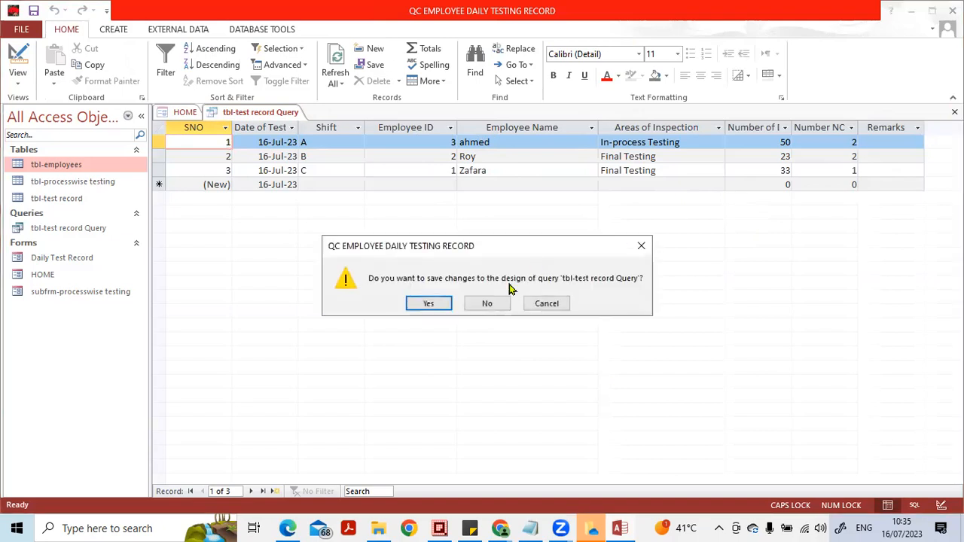
pyautogui.click(428, 304)
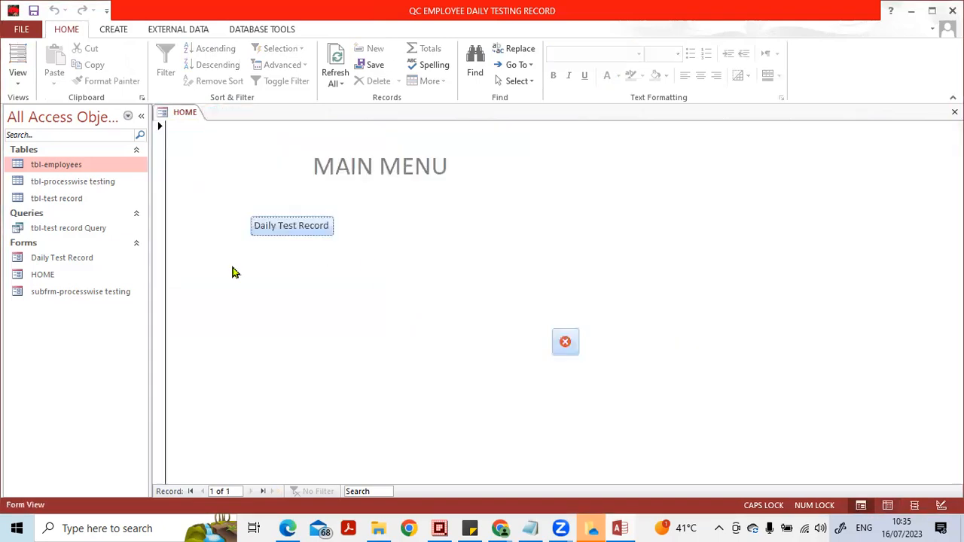
# - Rename the query tbl-test record Query as QRY-test record Query
pyautogui.click(55, 230)
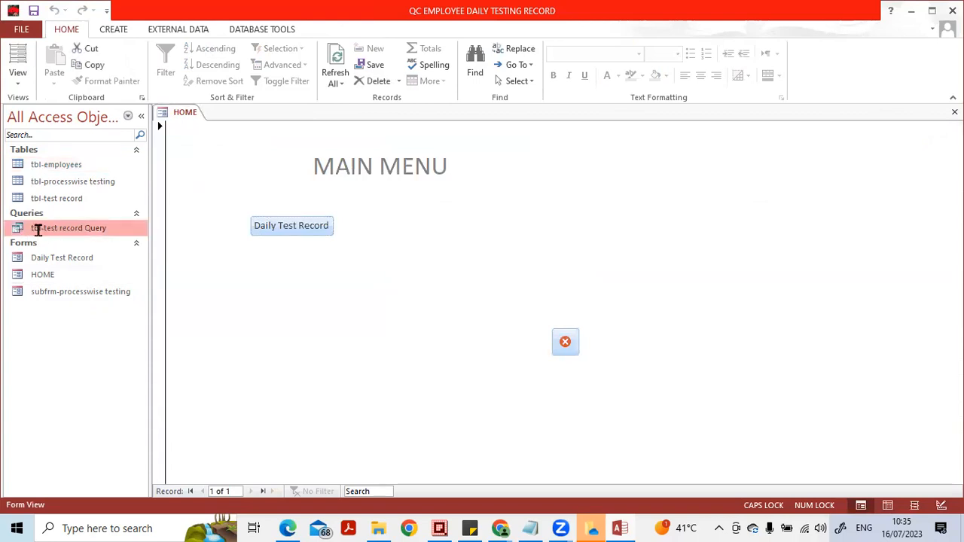
pyautogui.click(37, 230)
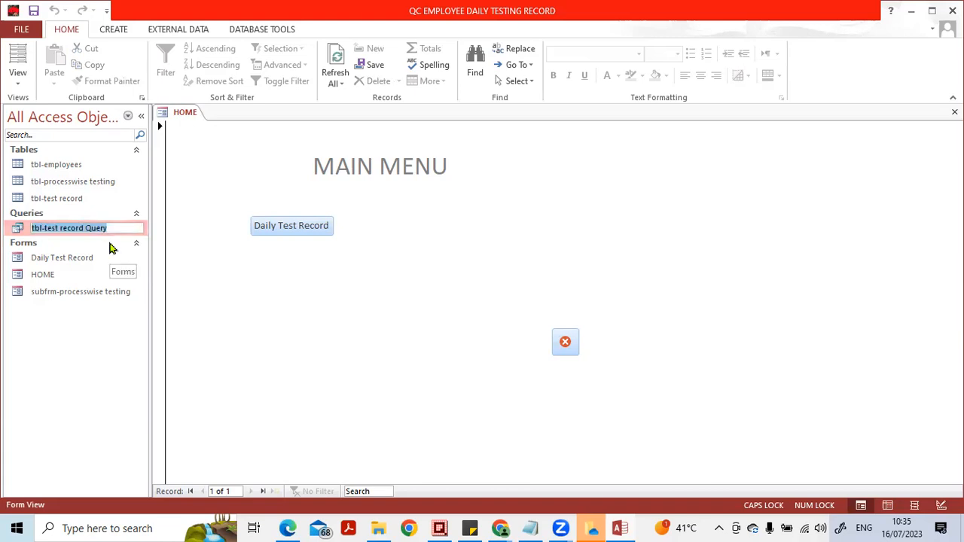
pyautogui.press('Home')
pyautogui.write('QRY')
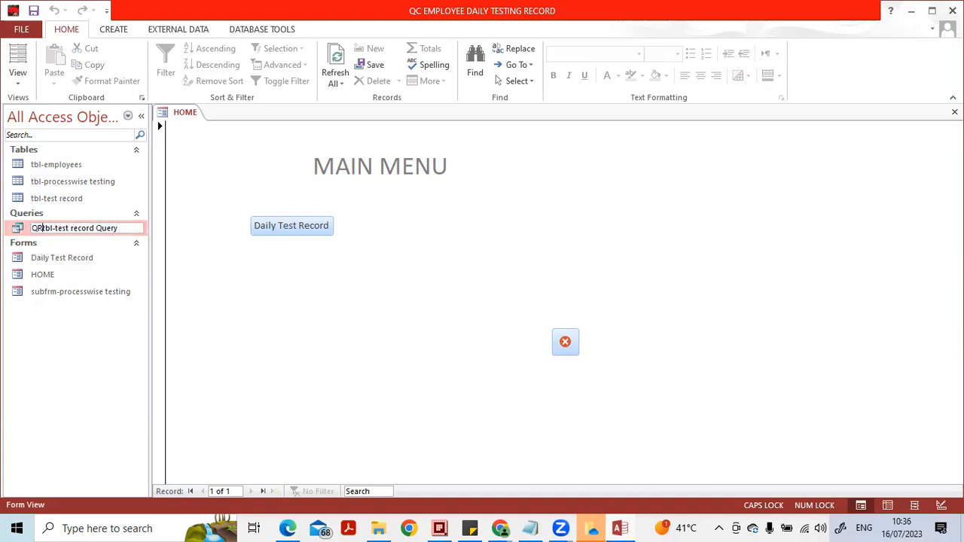
pyautogui.press('Delete')
pyautogui.press('Delete')
pyautogui.press('Delete')
pyautogui.press('Return')
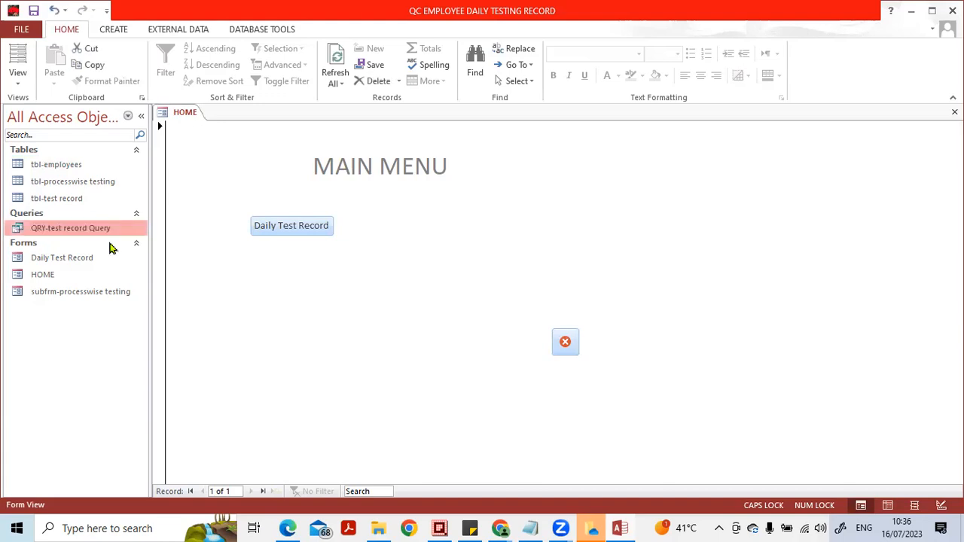
# - Open QRY-test record Query to view its records, and switch it to Design View
pyautogui.click(97, 257)
pyautogui.click(94, 236)
pyautogui.doubleClick(107, 227)
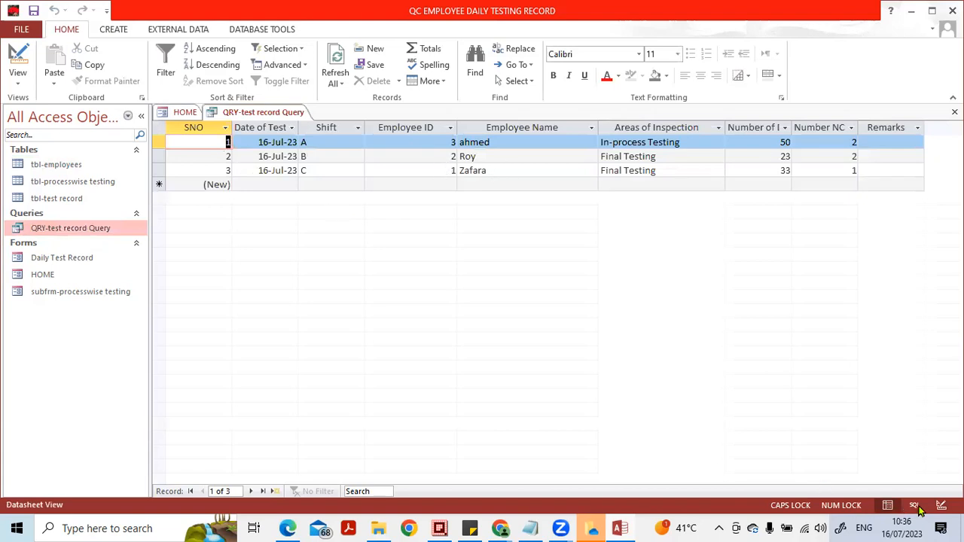
pyautogui.click(941, 504)
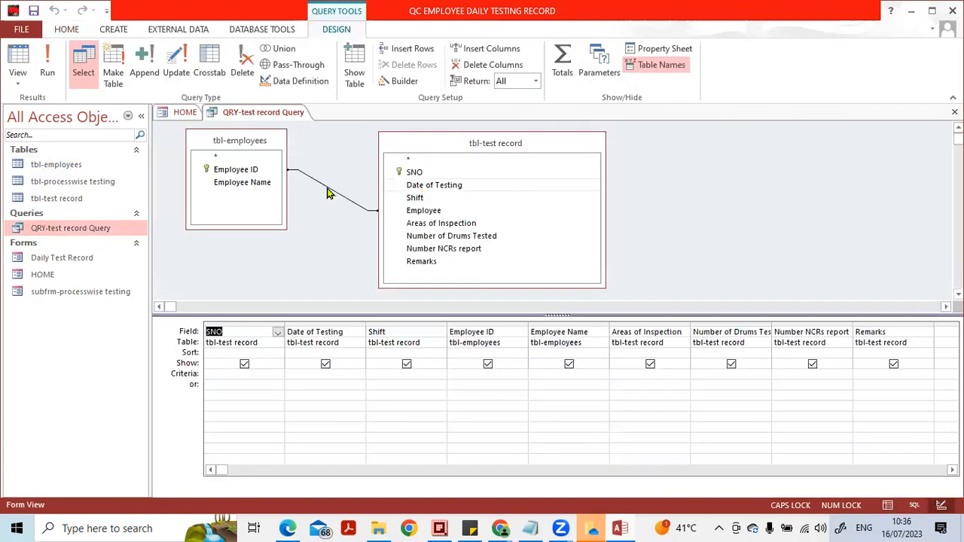
# - Add the tbl-processwise testing table to the query design with Show Table, and move the tbl-test record field list lower
pyautogui.click(666, 222)
pyautogui.click(357, 75)
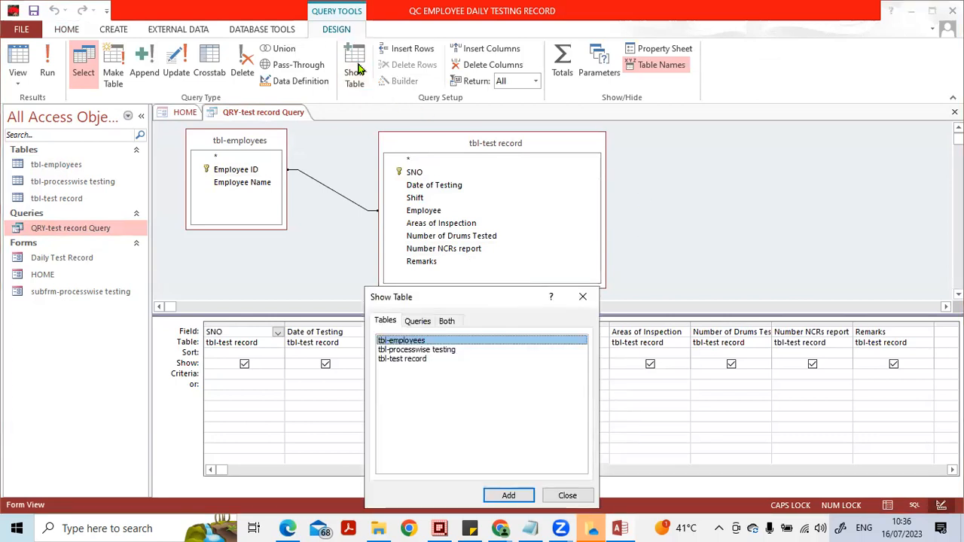
pyautogui.click(419, 350)
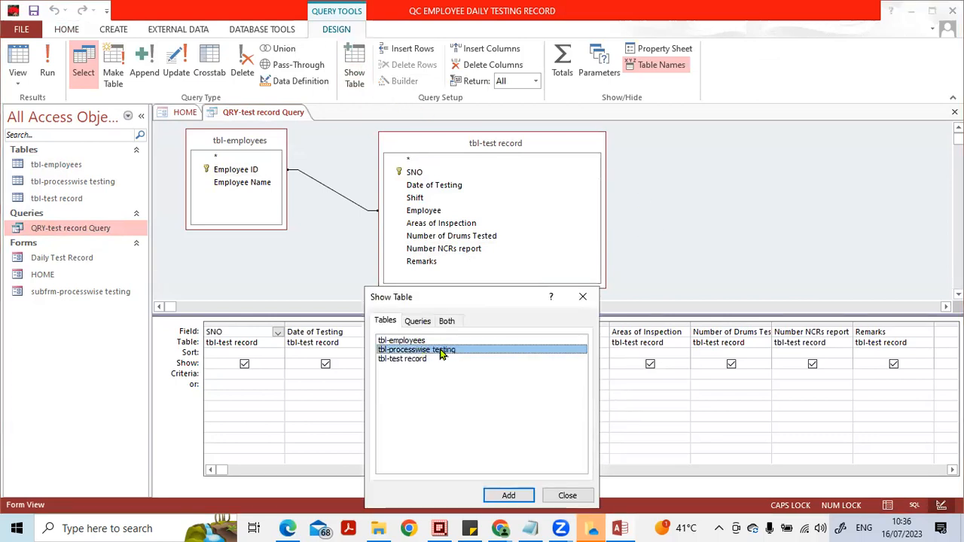
pyautogui.click(525, 497)
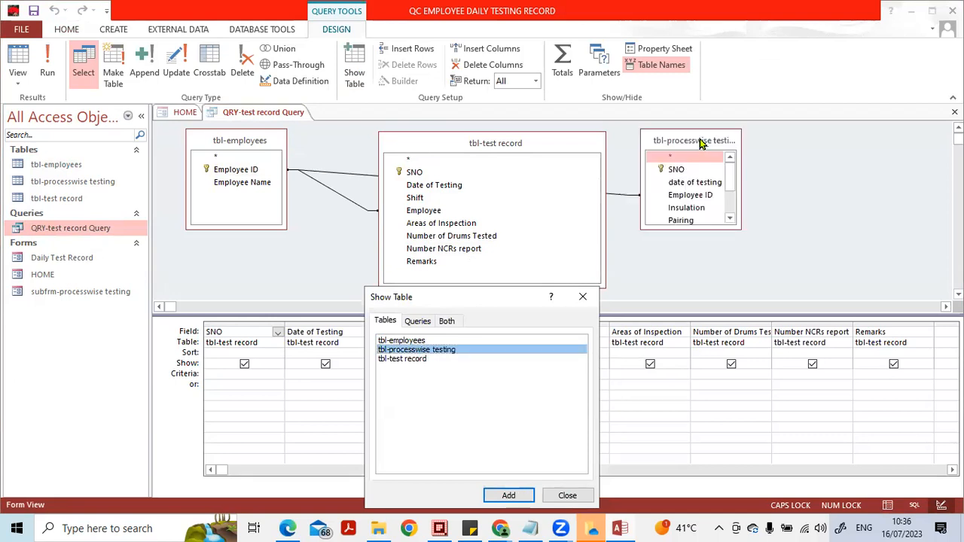
pyautogui.click(525, 354)
pyautogui.moveTo(528, 143); pyautogui.dragTo(510, 257)
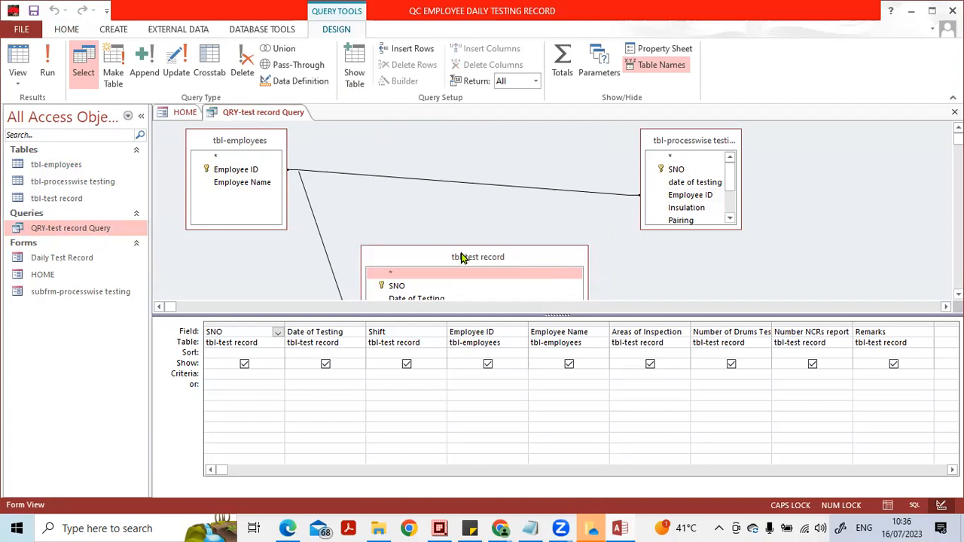
pyautogui.moveTo(462, 257); pyautogui.dragTo(462, 205)
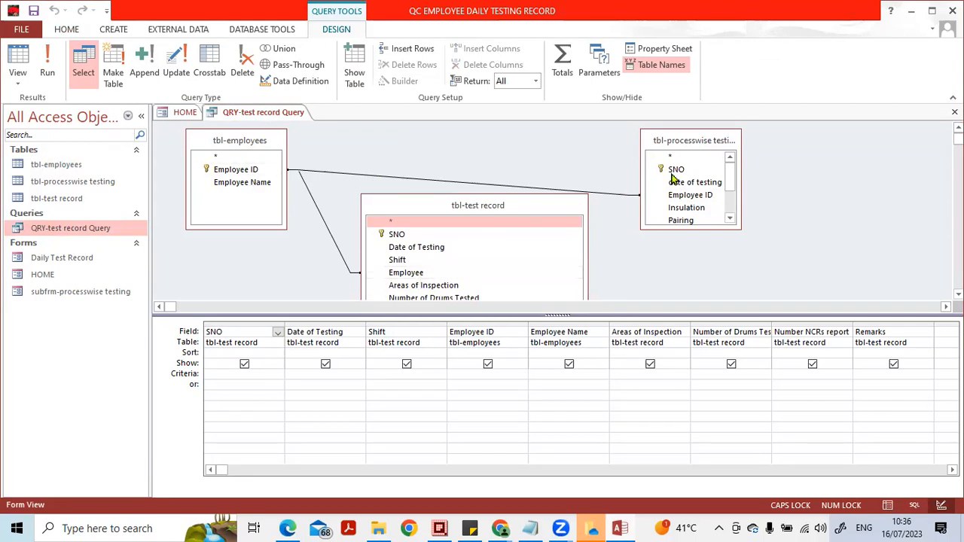
# - Remove the tbl-processwise testing table from the query design, and close QRY-test record Query with its changes saved
pyautogui.click(679, 145)
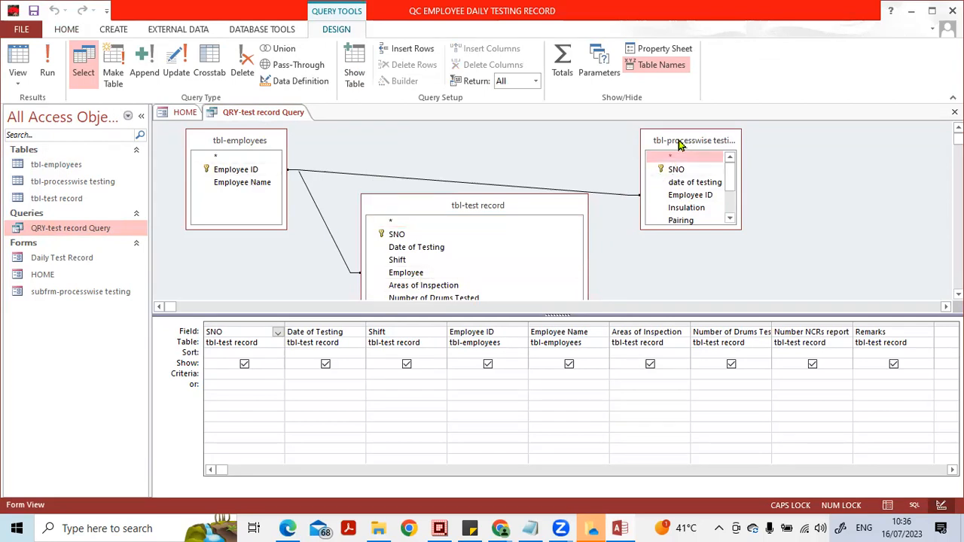
pyautogui.press('Delete')
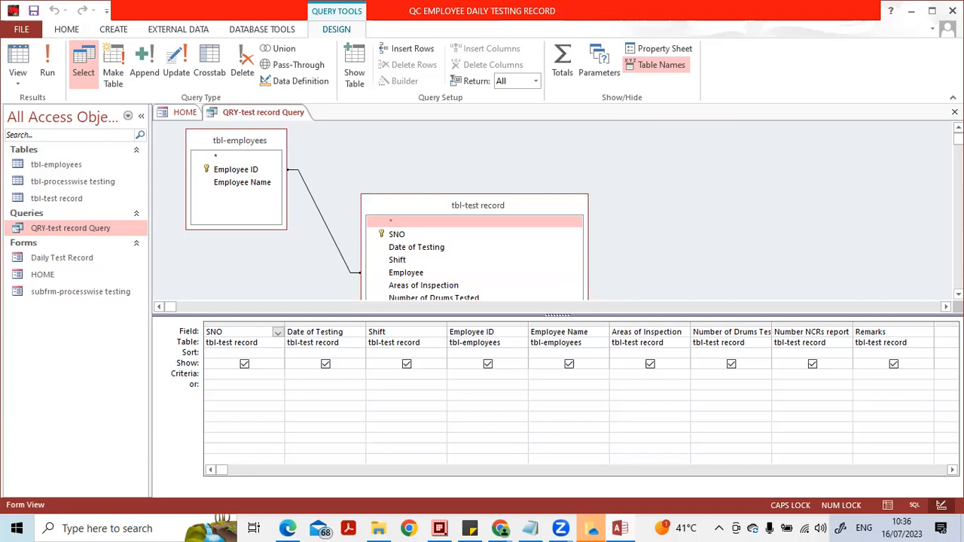
pyautogui.click(954, 111)
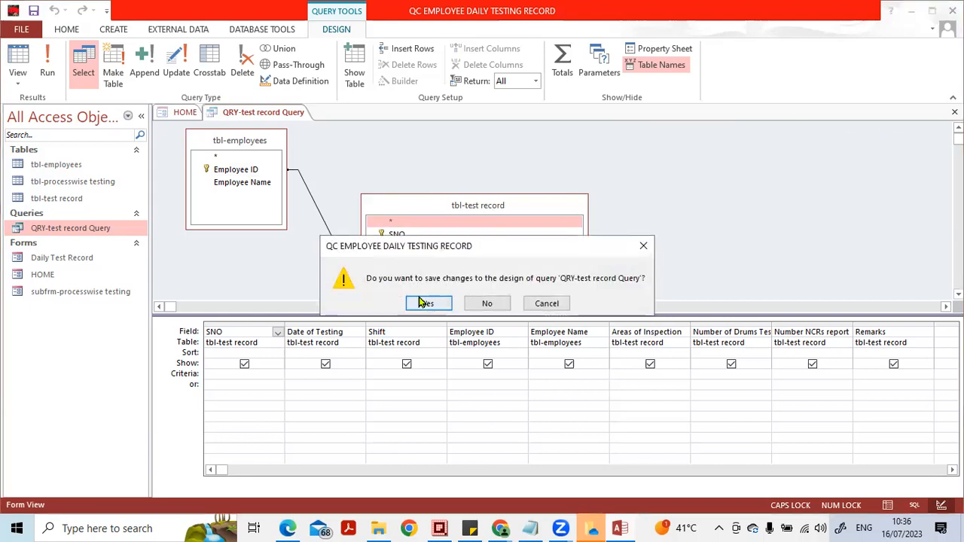
pyautogui.click(424, 303)
# - Rename the Employee field of tbl-test record as Employee ID in the table's Design View, and close the table with its changes saved
pyautogui.click(49, 202)
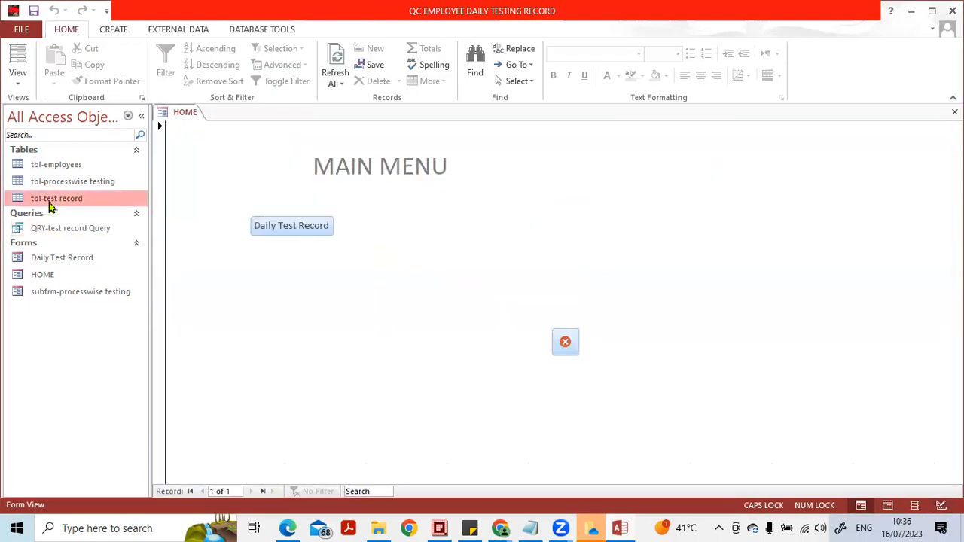
pyautogui.rightClick(87, 201)
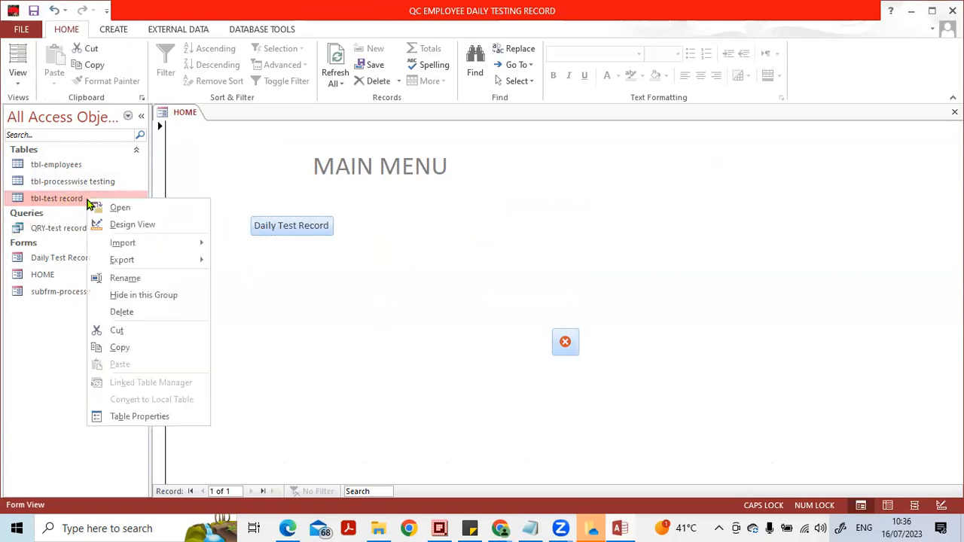
pyautogui.click(105, 223)
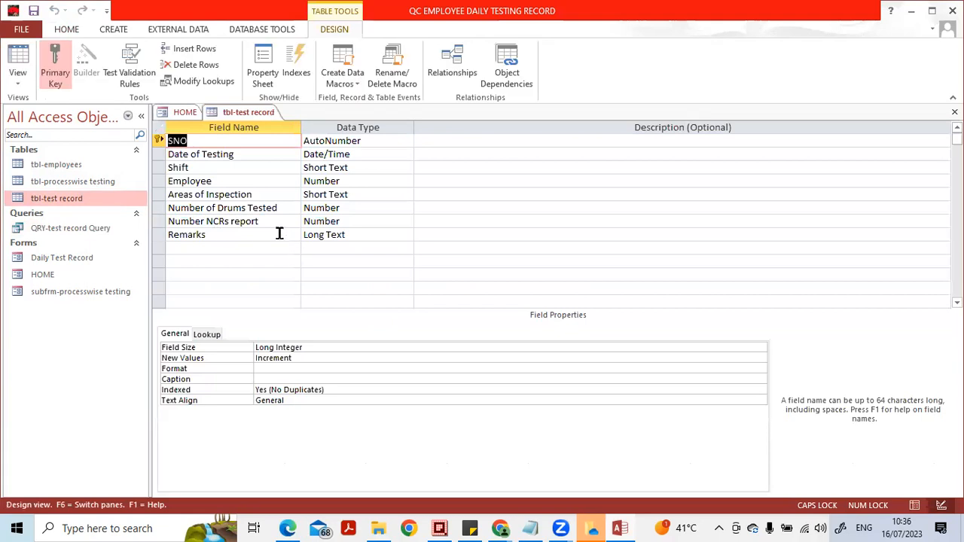
pyautogui.click(245, 181)
pyautogui.press('capslock')
pyautogui.write('id')
pyautogui.press('capslock')
pyautogui.press('BackSpace')
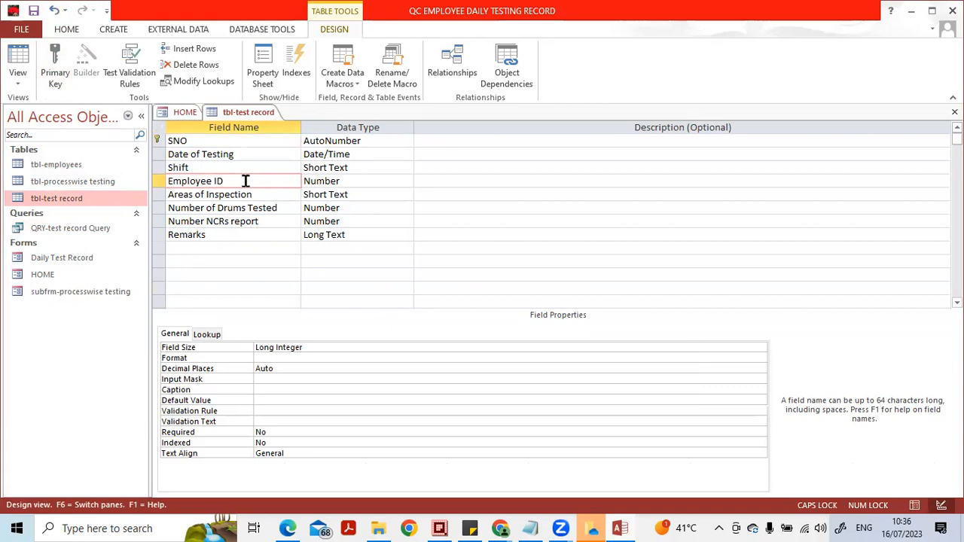
pyautogui.press('Down')
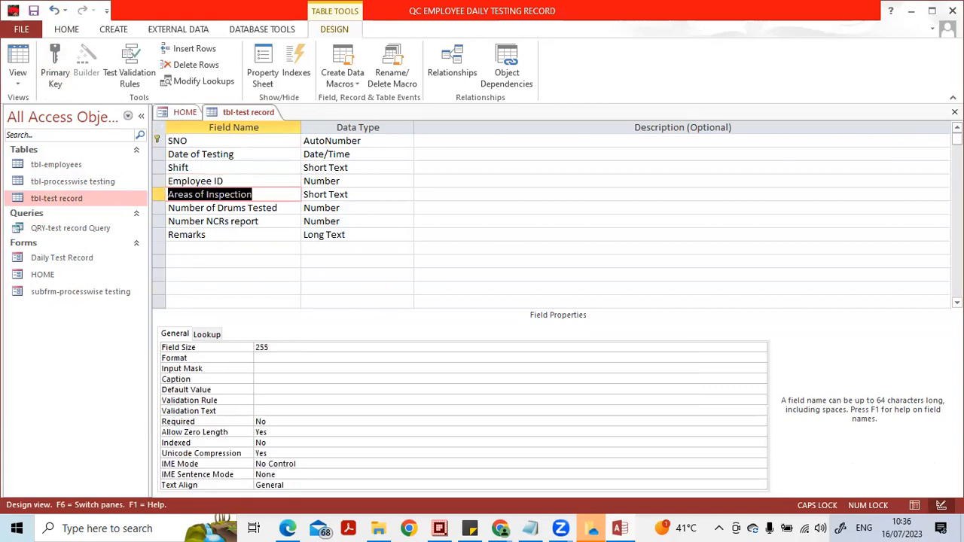
pyautogui.click(954, 112)
pyautogui.click(428, 303)
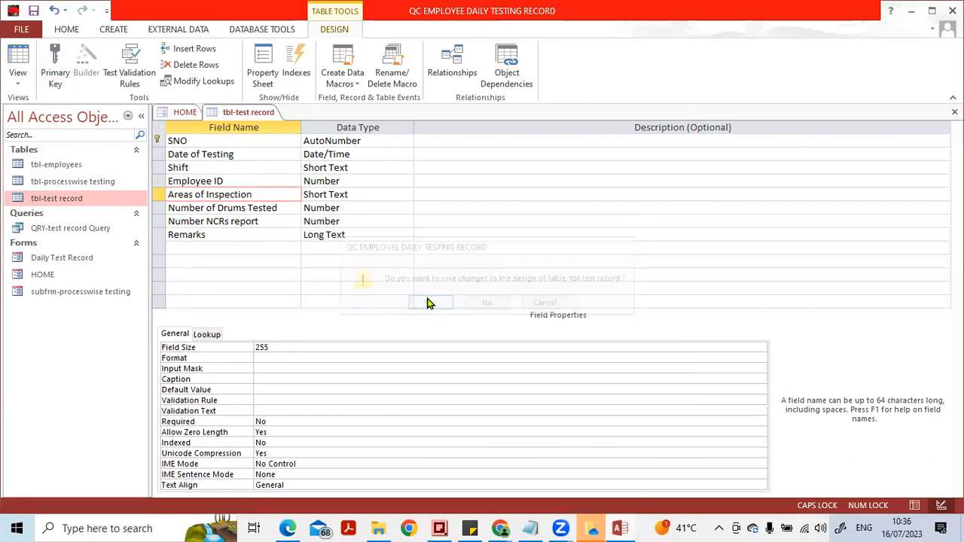
# - Open tbl-test record in Datasheet View and fit the Employee ID column width to its heading
pyautogui.doubleClick(64, 199)
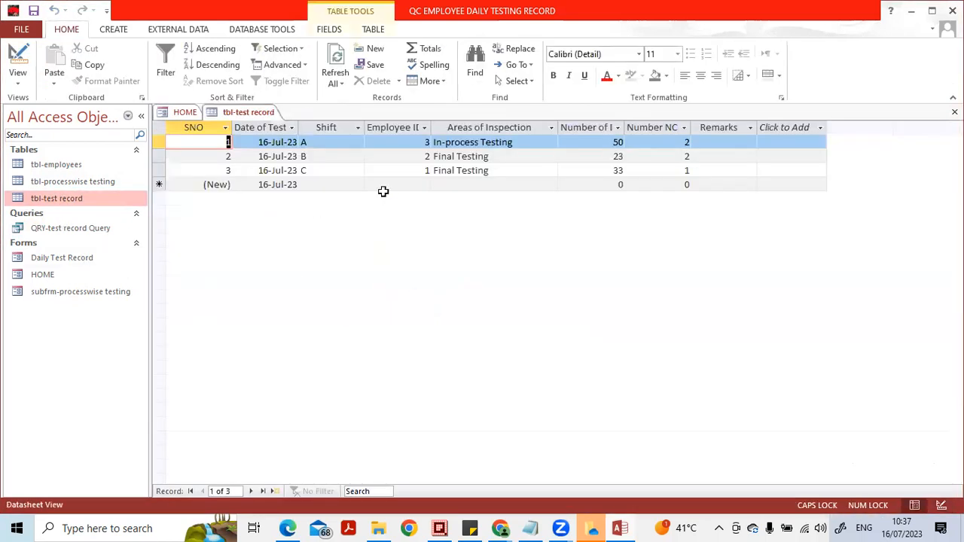
pyautogui.doubleClick(435, 123)
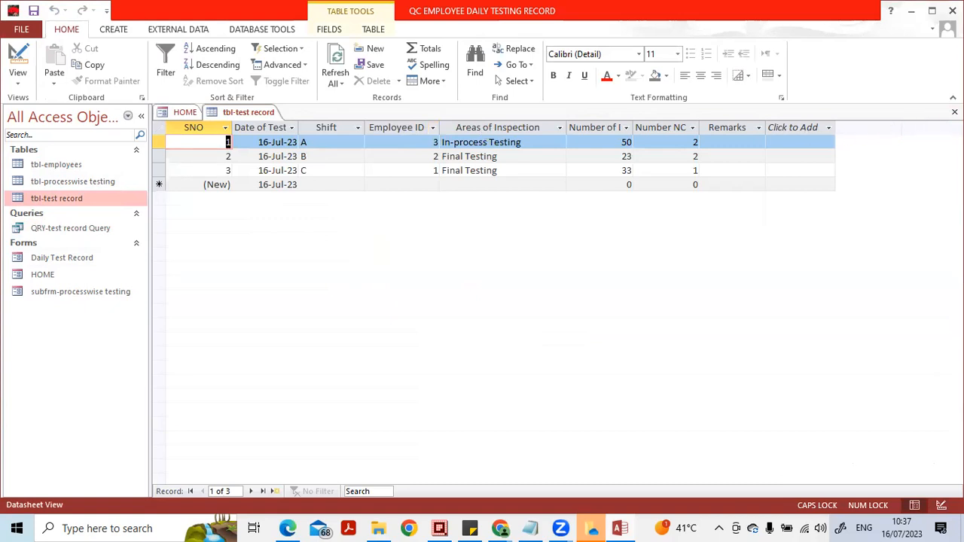
# - Close tbl-test record with its layout changes saved, and open QRY-test record Query in Design View
pyautogui.click(954, 112)
pyautogui.click(428, 301)
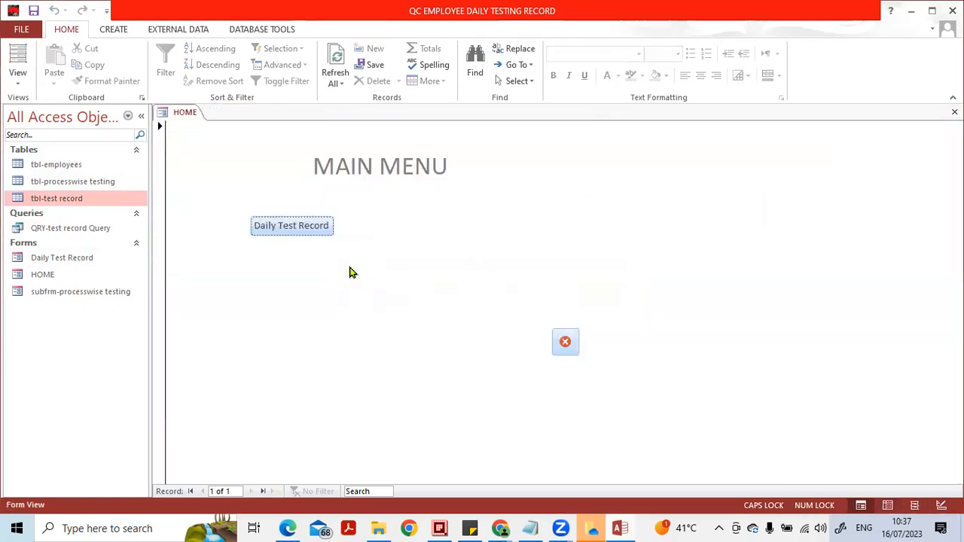
pyautogui.click(78, 235)
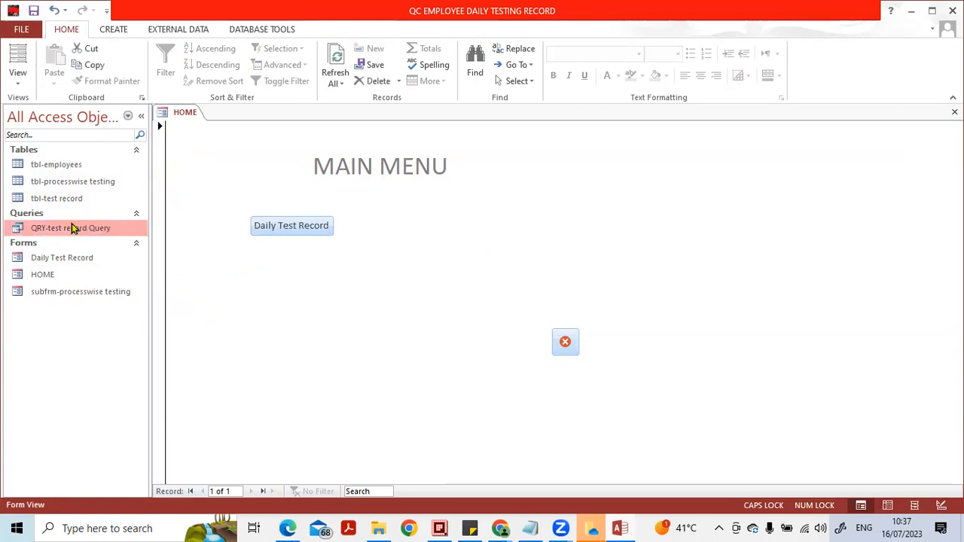
pyautogui.doubleClick(73, 228)
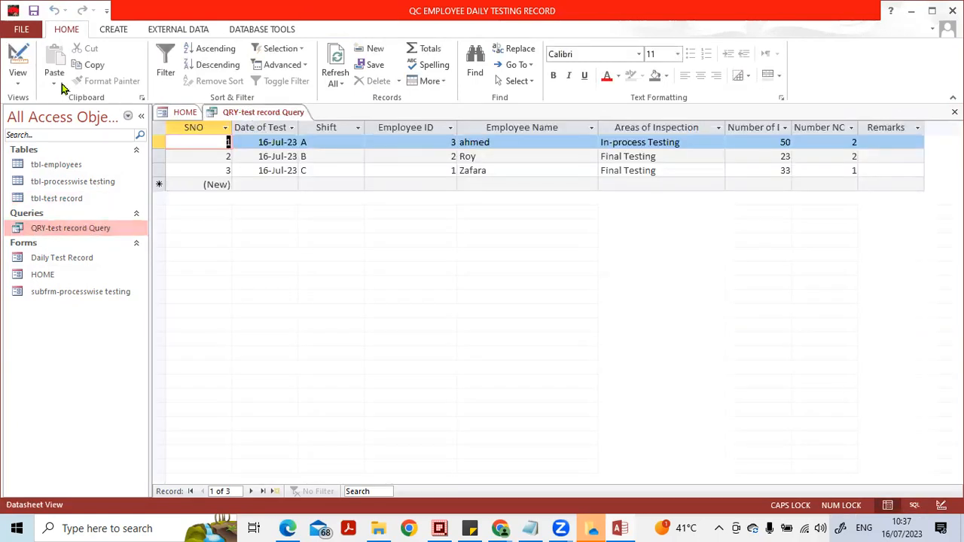
pyautogui.click(19, 79)
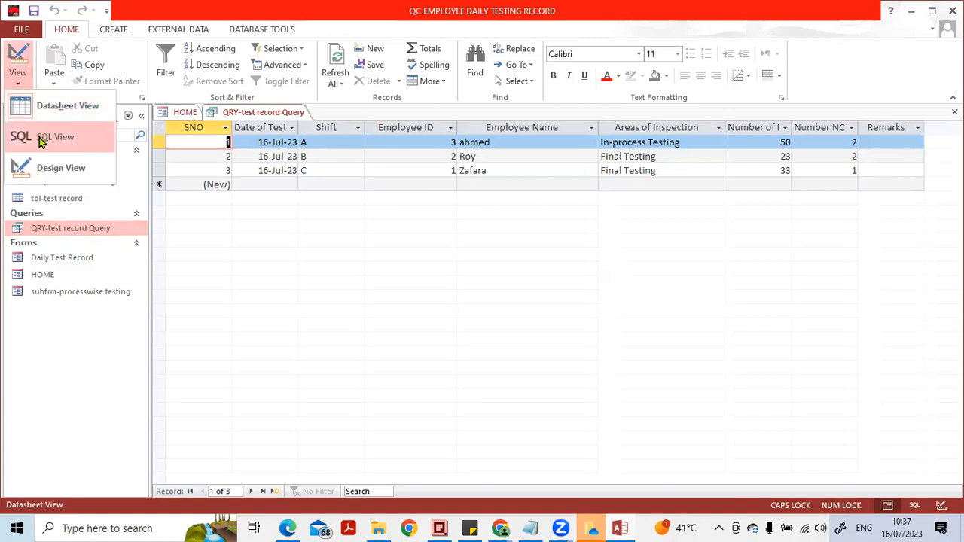
pyautogui.click(47, 168)
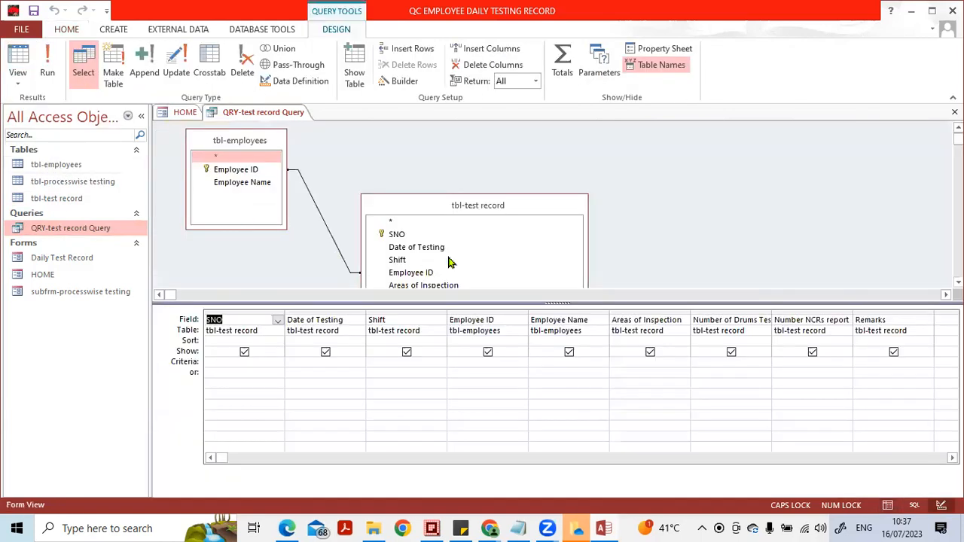
# - Move the tbl-test record field list up level with tbl-employees, and remove tbl-employees from the query and add it again
pyautogui.click(412, 210)
pyautogui.moveTo(413, 211); pyautogui.dragTo(434, 137)
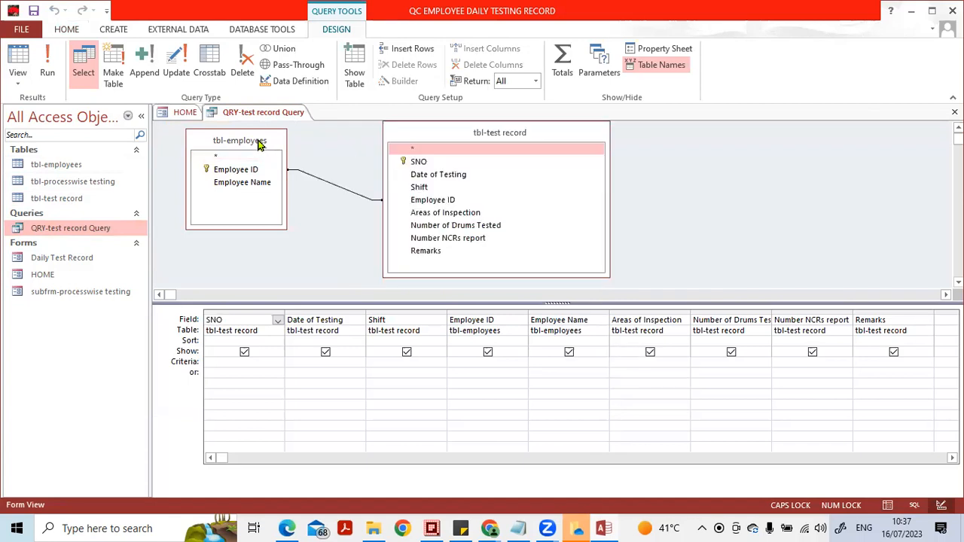
pyautogui.click(258, 143)
pyautogui.press('Delete')
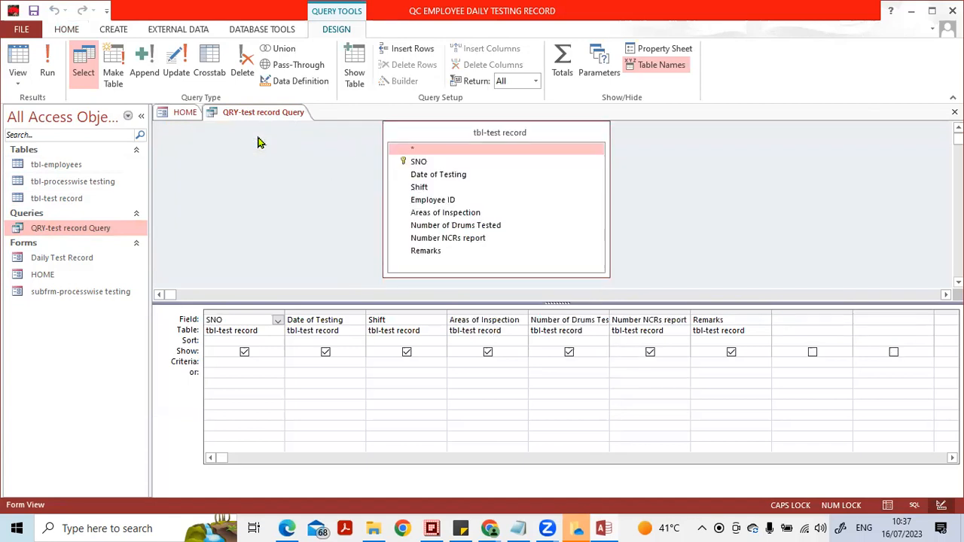
pyautogui.click(354, 71)
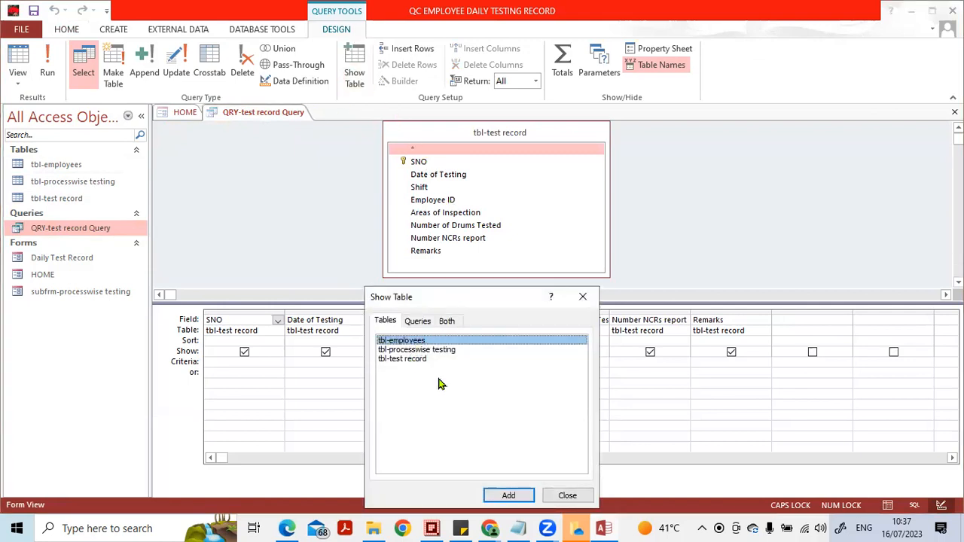
pyautogui.click(508, 494)
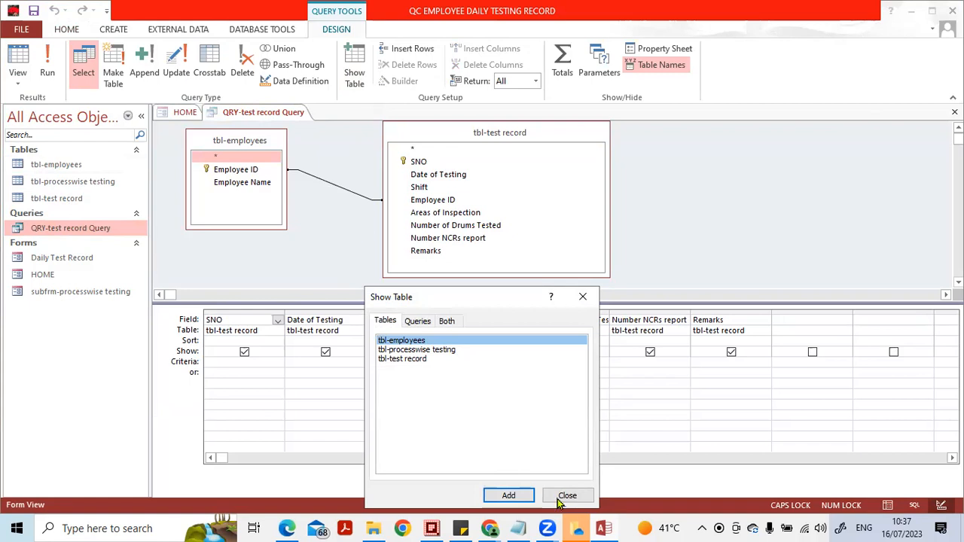
pyautogui.press('Escape')
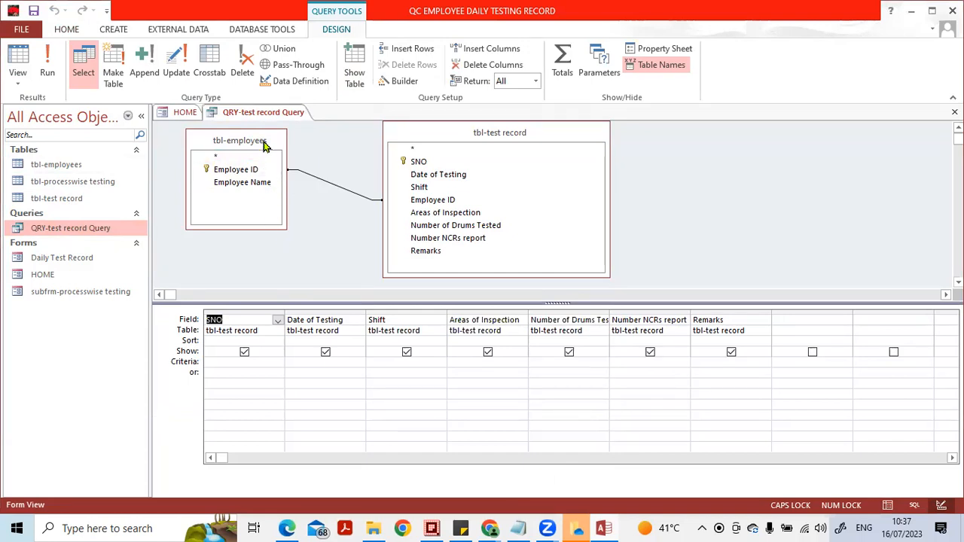
# - Add Employee ID and Employee Name from tbl-employees to the query grid after SNO, and close the query with its changes saved
pyautogui.moveTo(232, 169); pyautogui.dragTo(460, 207)
pyautogui.click(247, 171)
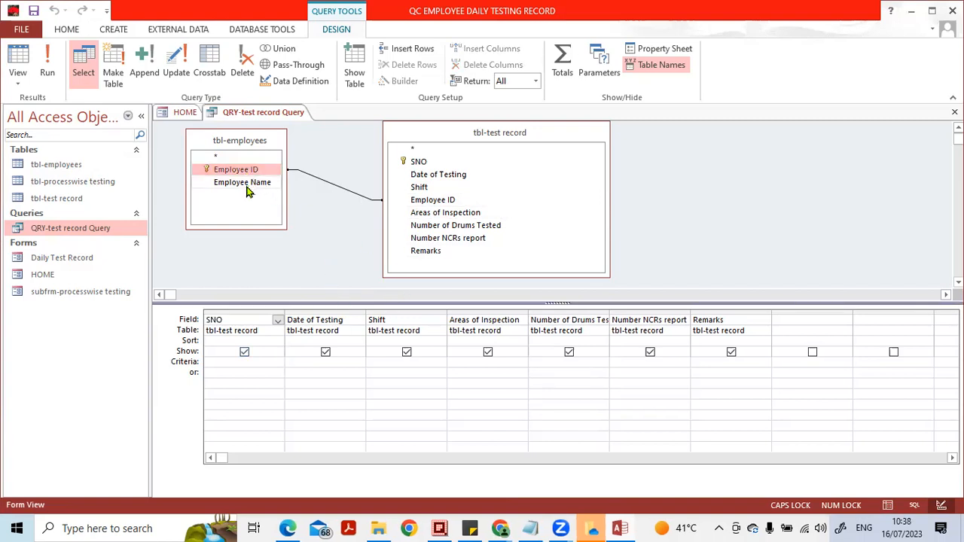
pyautogui.keyDown('shift'); pyautogui.click(249, 184); pyautogui.keyUp('shift')
pyautogui.moveTo(241, 173); pyautogui.dragTo(317, 311)
pyautogui.click(955, 113)
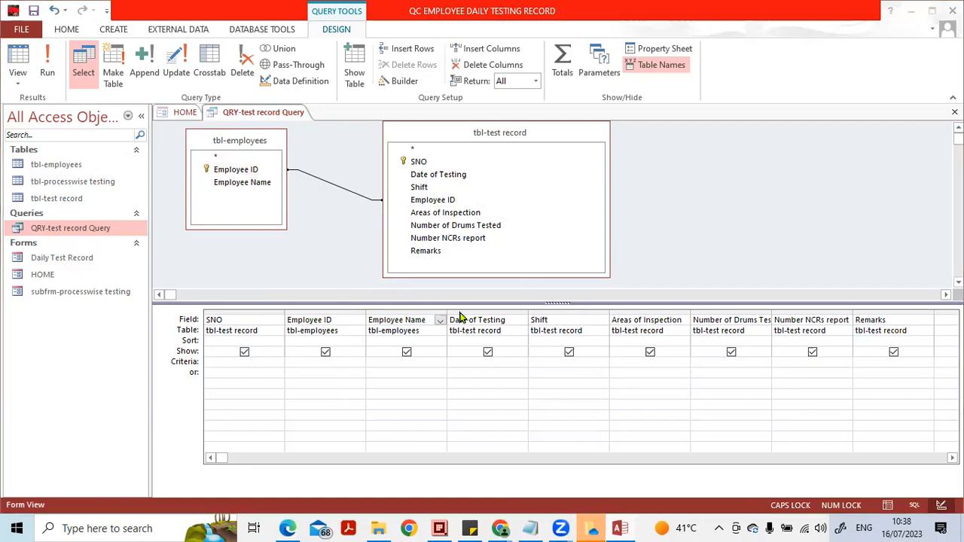
pyautogui.click(414, 305)
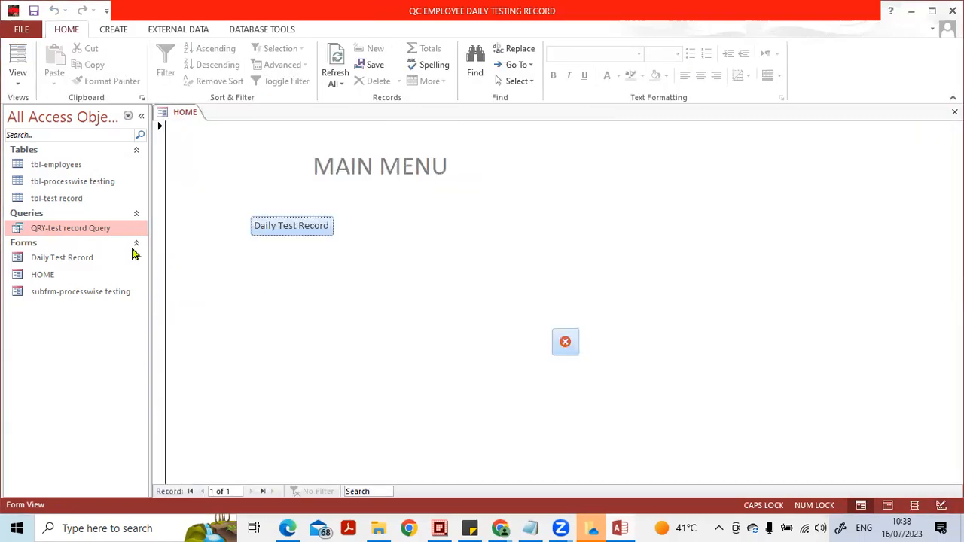
# - Check the records of QRY-test record Query in Datasheet View, and close the query and the HOME form
pyautogui.doubleClick(85, 229)
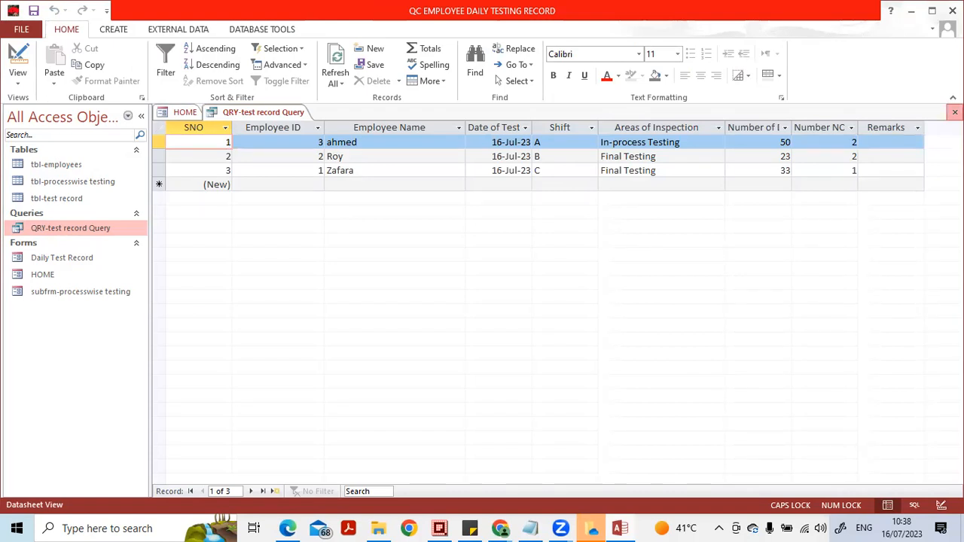
pyautogui.click(954, 112)
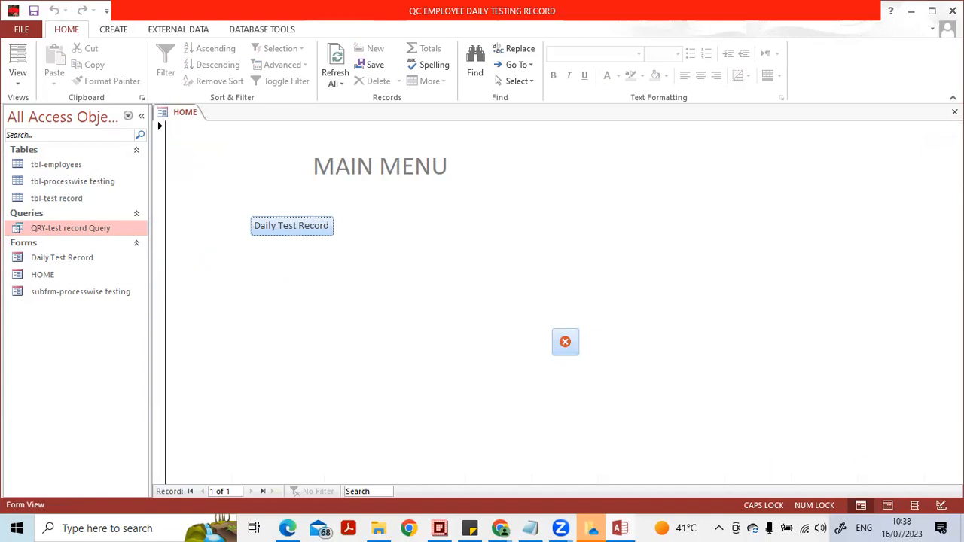
pyautogui.click(942, 506)
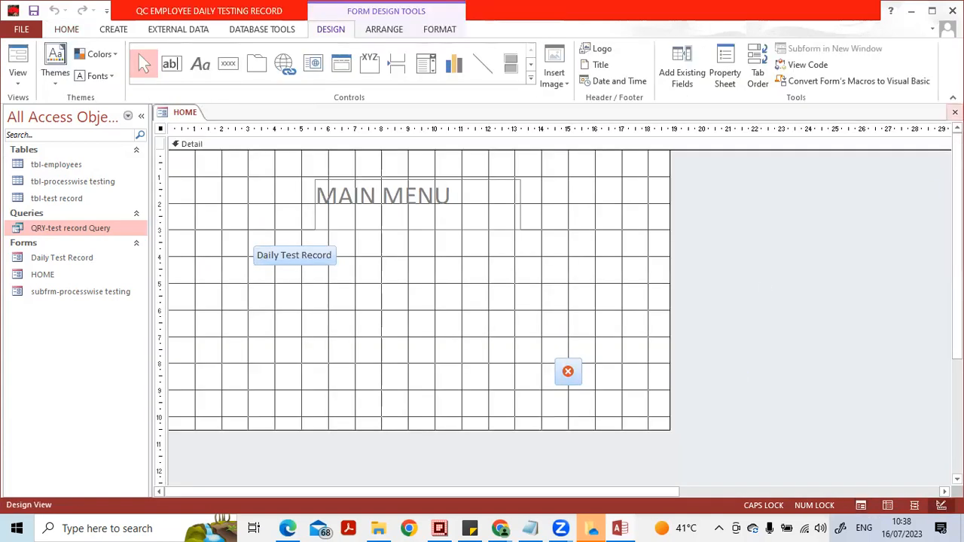
pyautogui.click(954, 111)
# - Open QRY-test record Query in Design View and try running it with the Employee ID criterion "1" in quotation marks
pyautogui.doubleClick(45, 226)
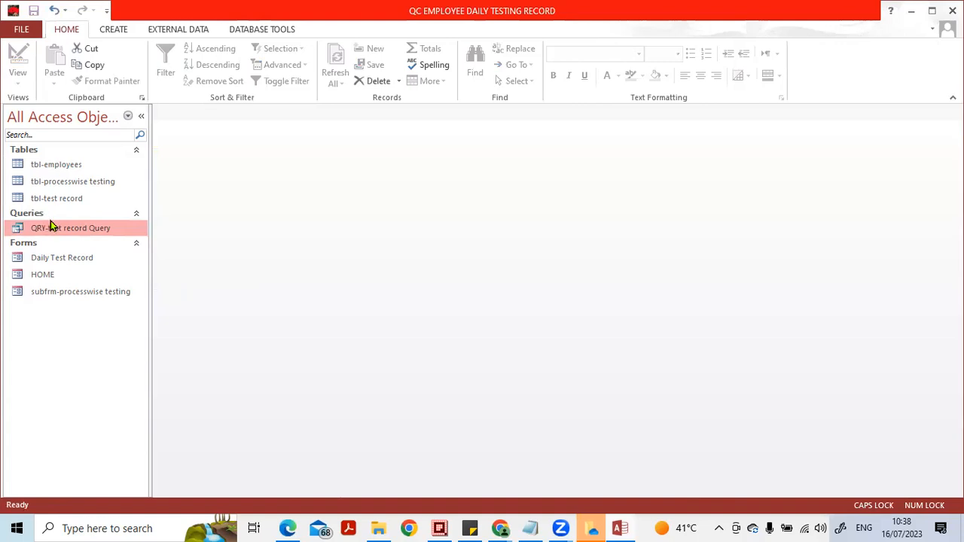
pyautogui.click(941, 506)
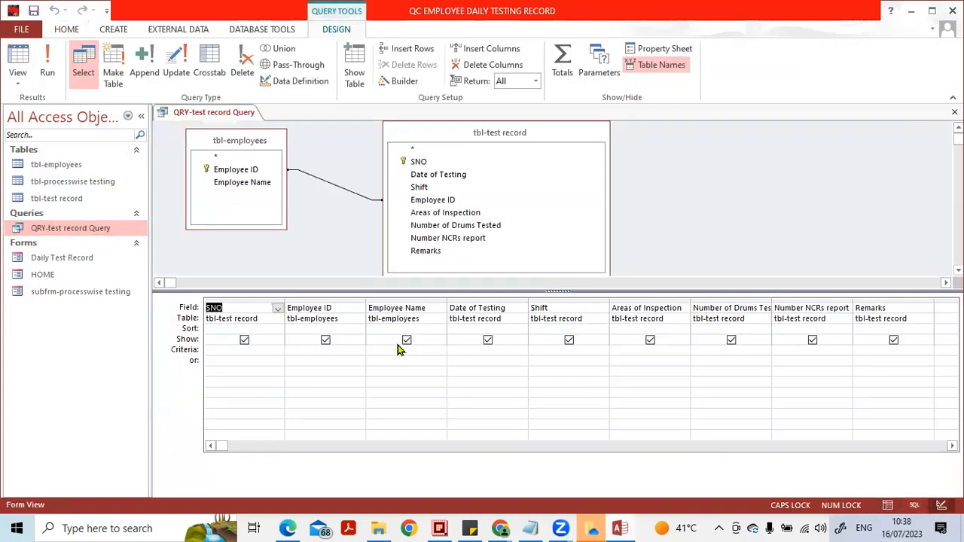
pyautogui.click(303, 350)
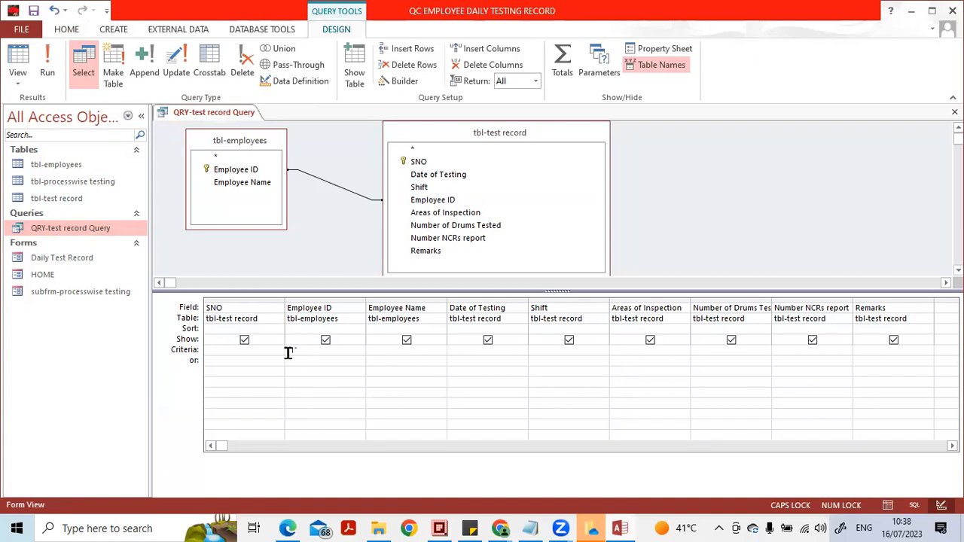
pyautogui.click(46, 64)
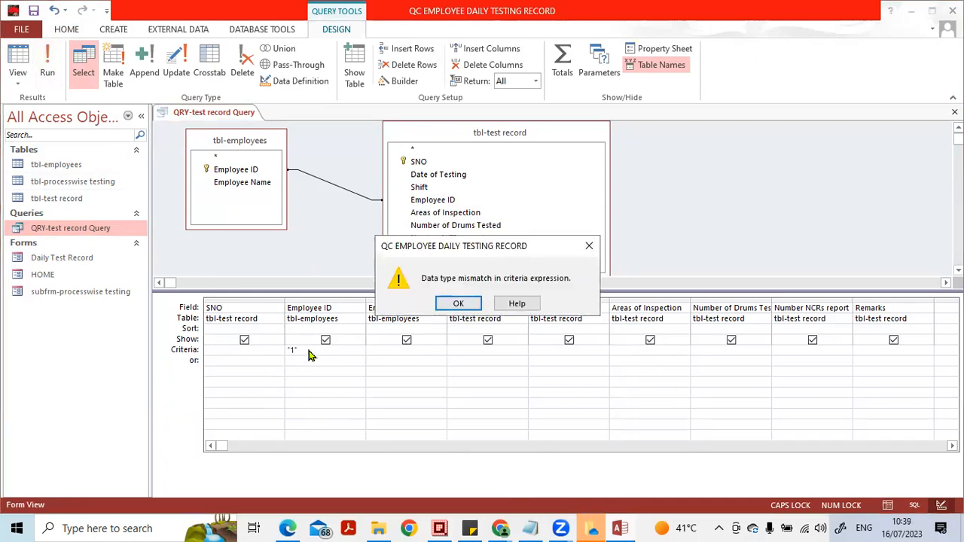
# - Change the Employee ID criterion to 1 without quotation marks and run the query
pyautogui.click(458, 302)
pyautogui.press('Up')
pyautogui.press('Delete')
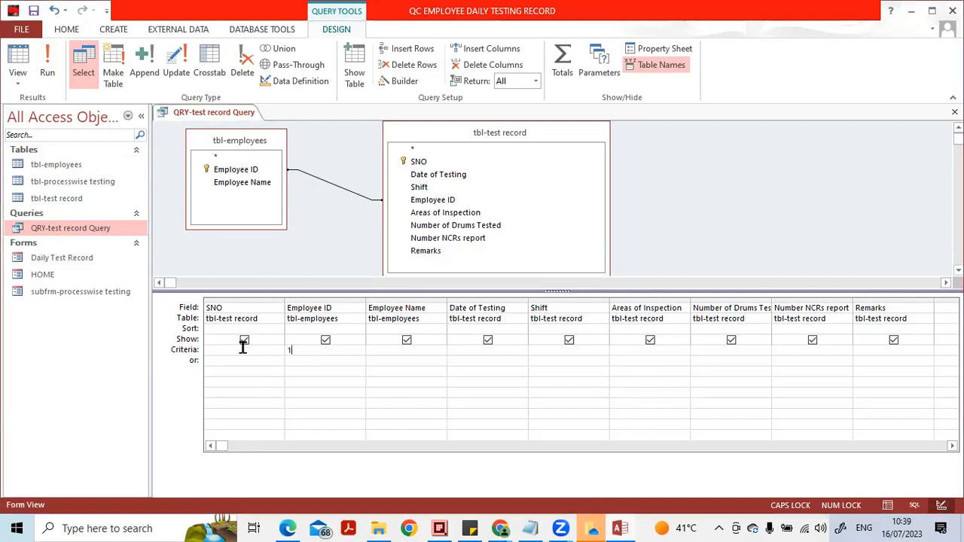
pyautogui.click(47, 66)
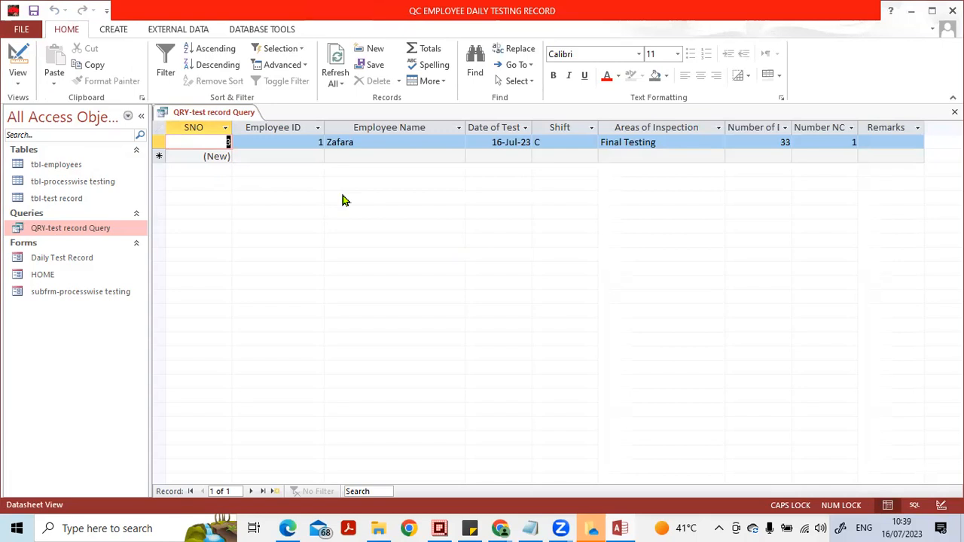
# - Set the Employee ID criterion to 2 in Design View and run the query
pyautogui.click(940, 505)
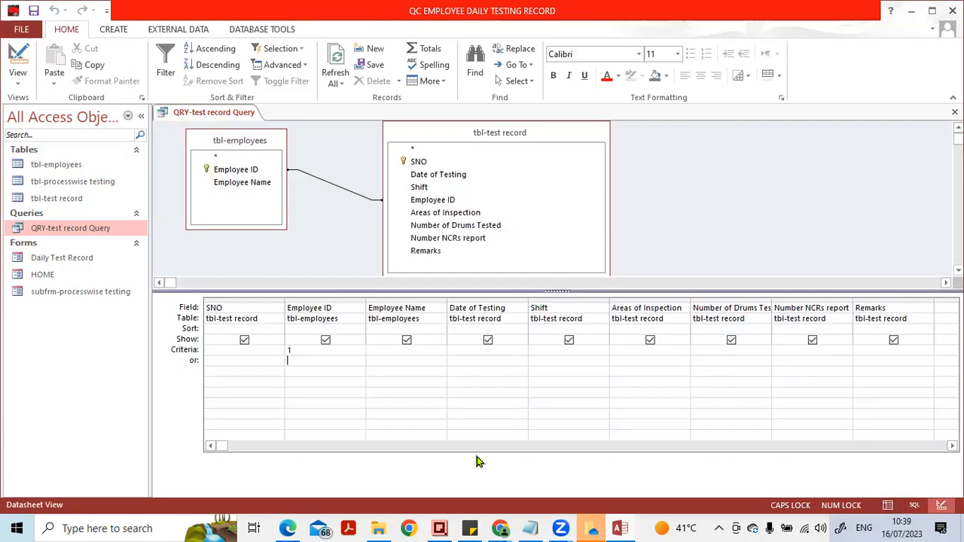
pyautogui.doubleClick(286, 351)
pyautogui.write('2')
pyautogui.click(312, 357)
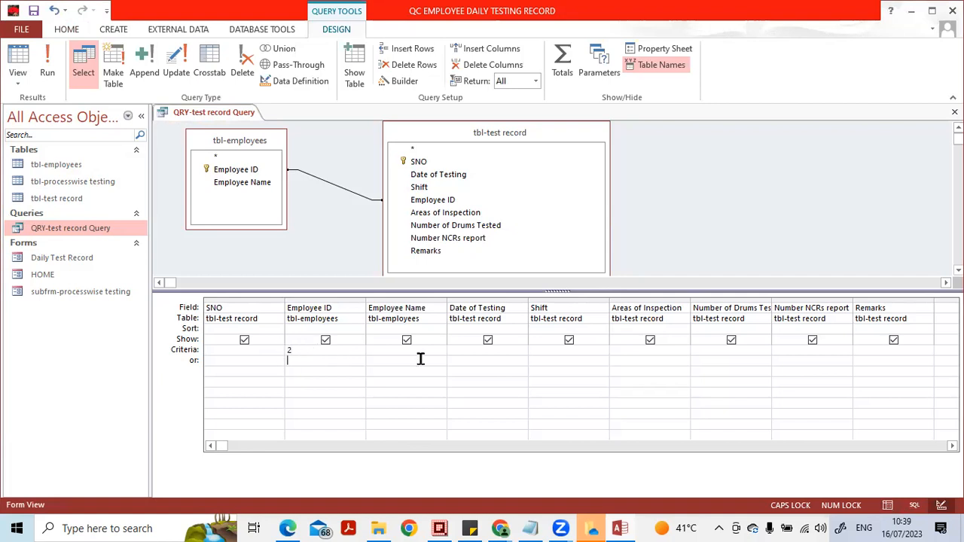
pyautogui.click(47, 66)
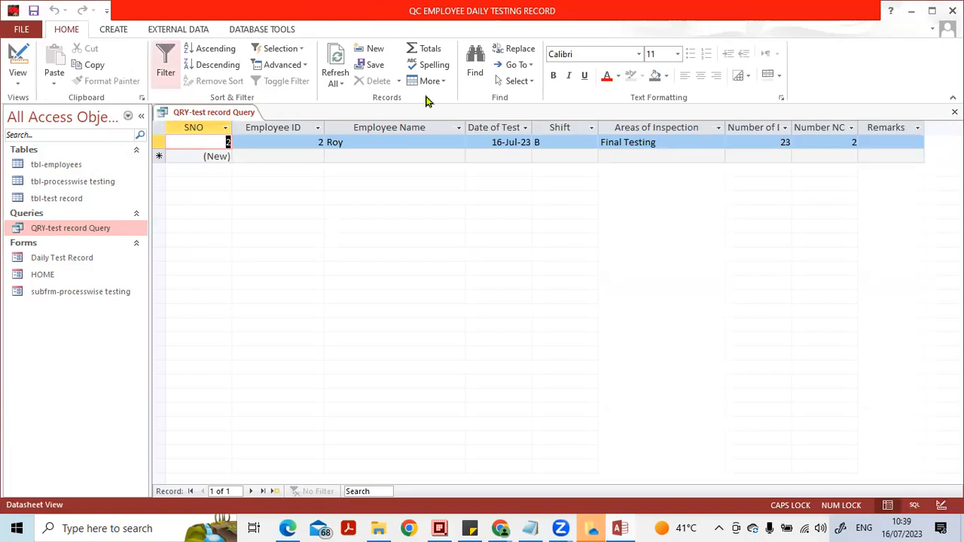
# - Replace the Employee ID criterion with the parameter [Please enter the employee no] in Design View, and fit the column width to it
pyautogui.click(941, 505)
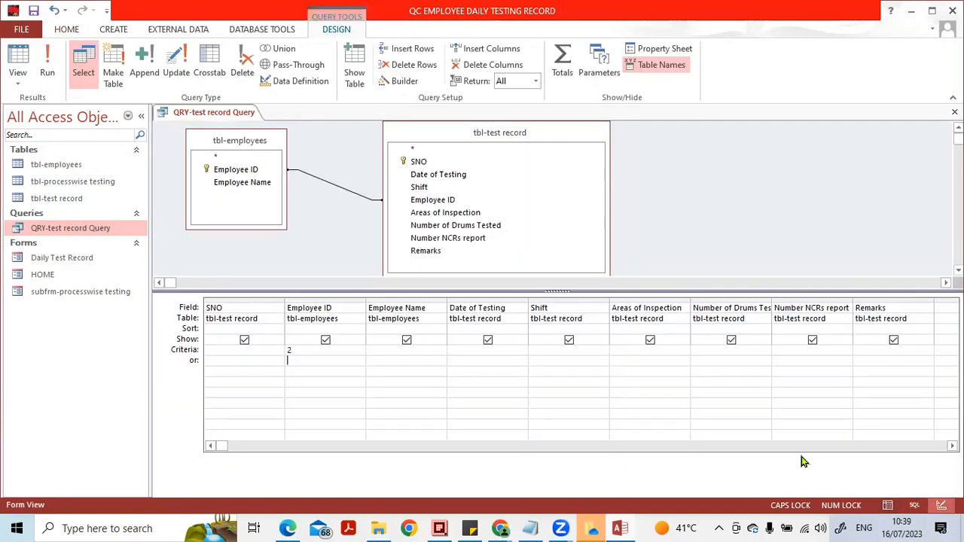
pyautogui.moveTo(305, 351); pyautogui.dragTo(225, 349)
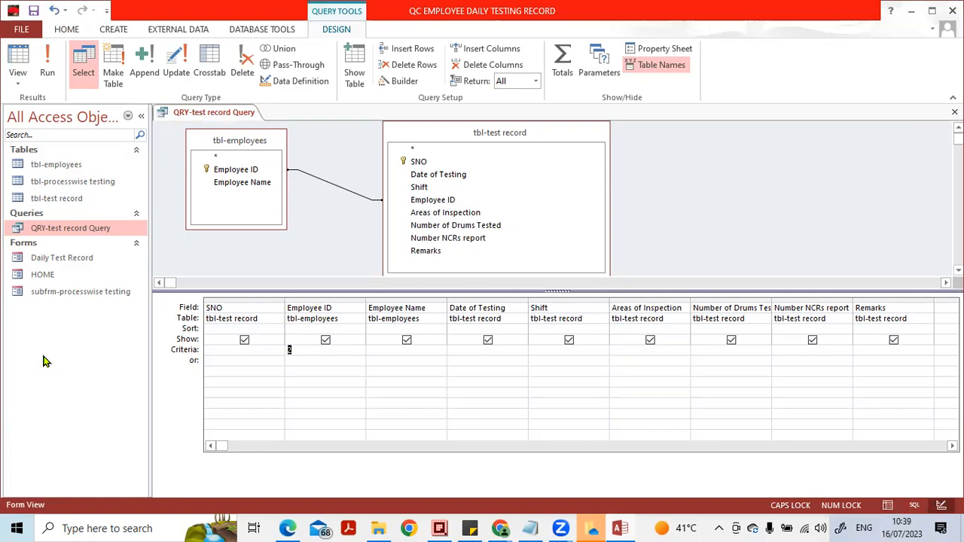
pyautogui.press('BackSpace')
pyautogui.press('capslock')
pyautogui.write('[Please ent')
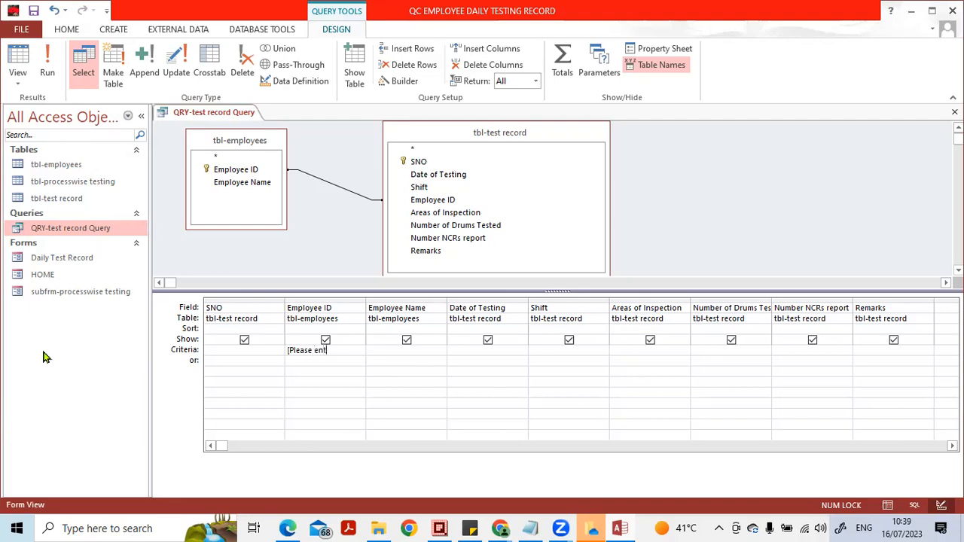
pyautogui.write('er th')
pyautogui.press('BackSpace')
pyautogui.press('BackSpace')
pyautogui.press('BackSpace')
pyautogui.write('r the employee no]')
pyautogui.doubleClick(366, 304)
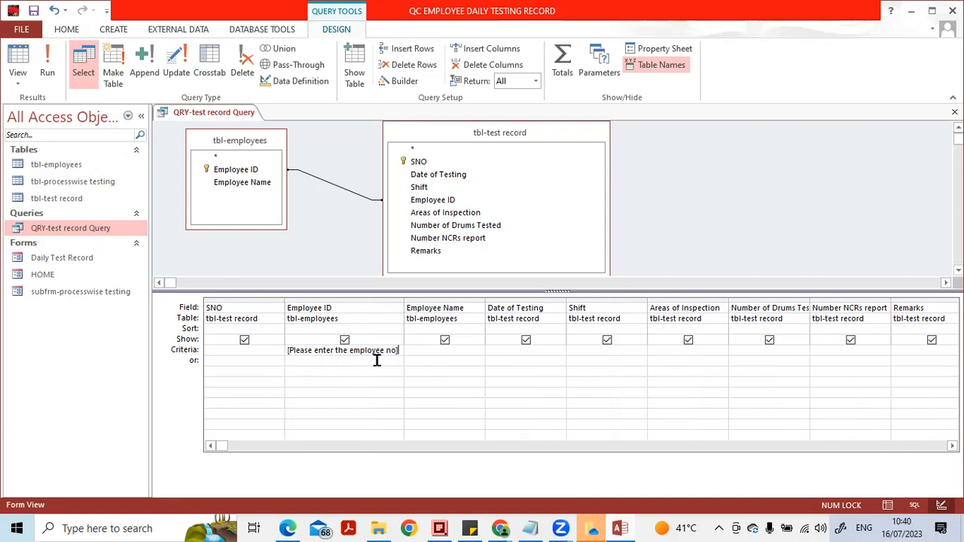
# - Run the parameter query for employee no 1, and close QRY-test record Query with its changes saved
pyautogui.click(47, 67)
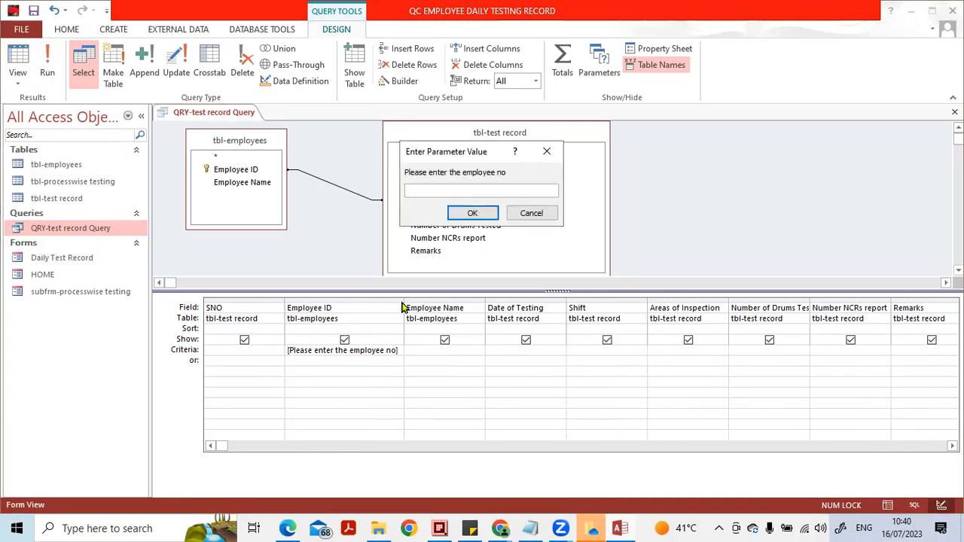
pyautogui.write('1')
pyautogui.press('Return')
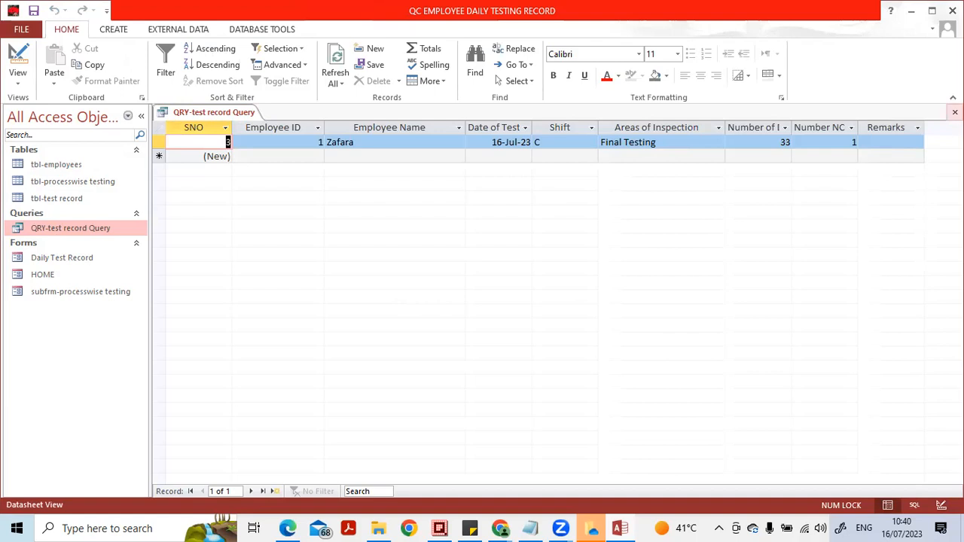
pyautogui.hotkey('ctrl', 'w')
pyautogui.click(413, 304)
# - Reopen QRY-test record Query for employee no 2, and switch it to Design View
pyautogui.doubleClick(94, 230)
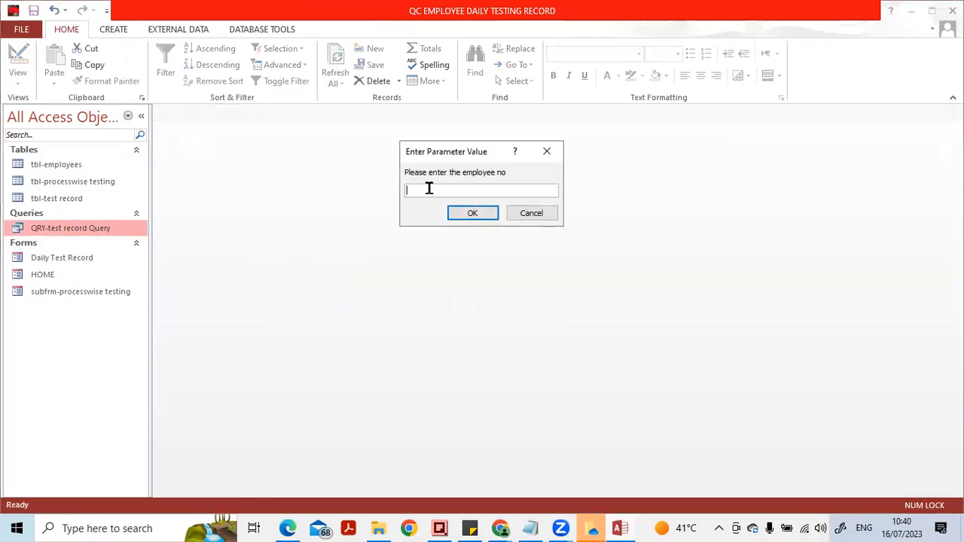
pyautogui.write('2')
pyautogui.click(470, 210)
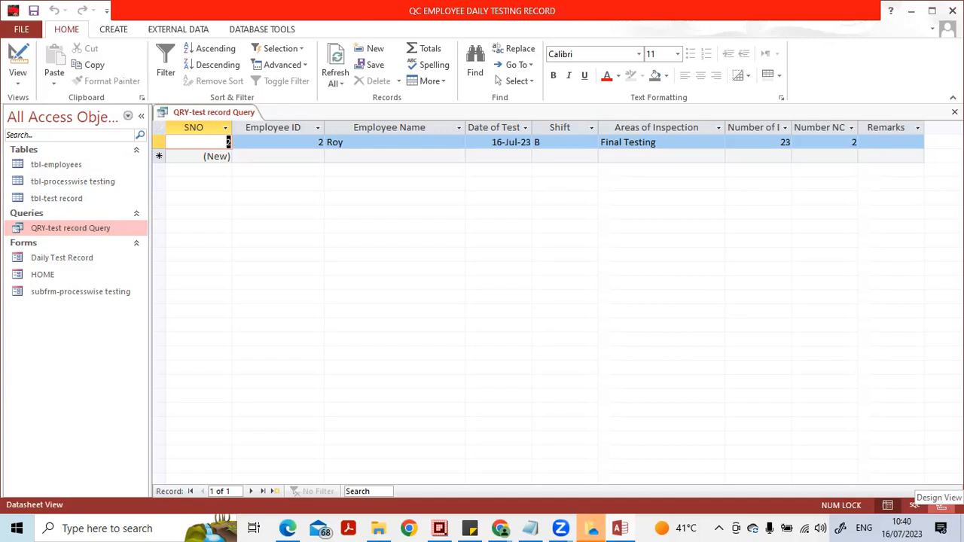
pyautogui.click(941, 506)
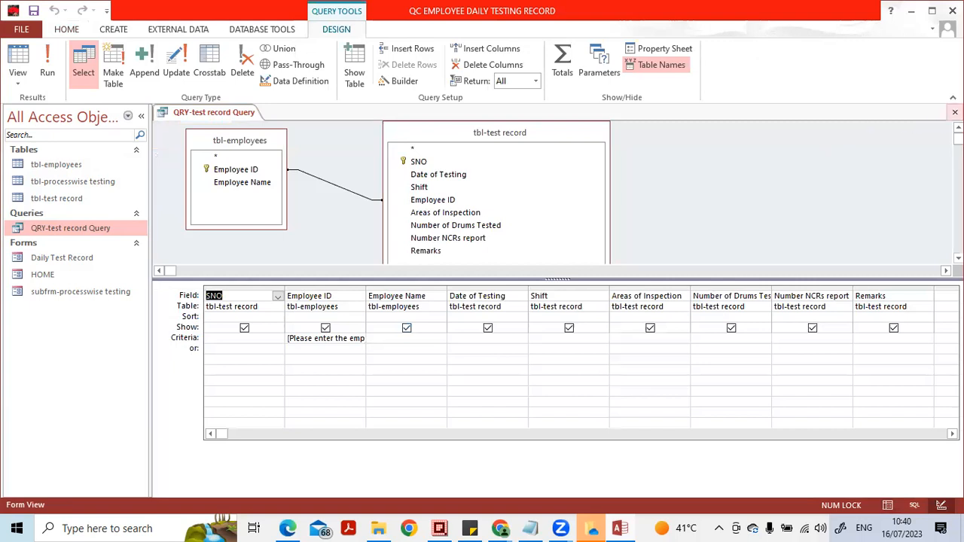
# - Widen the Employee ID column in the query design grid until its whole parameter criterion fits
pyautogui.click(364, 287)
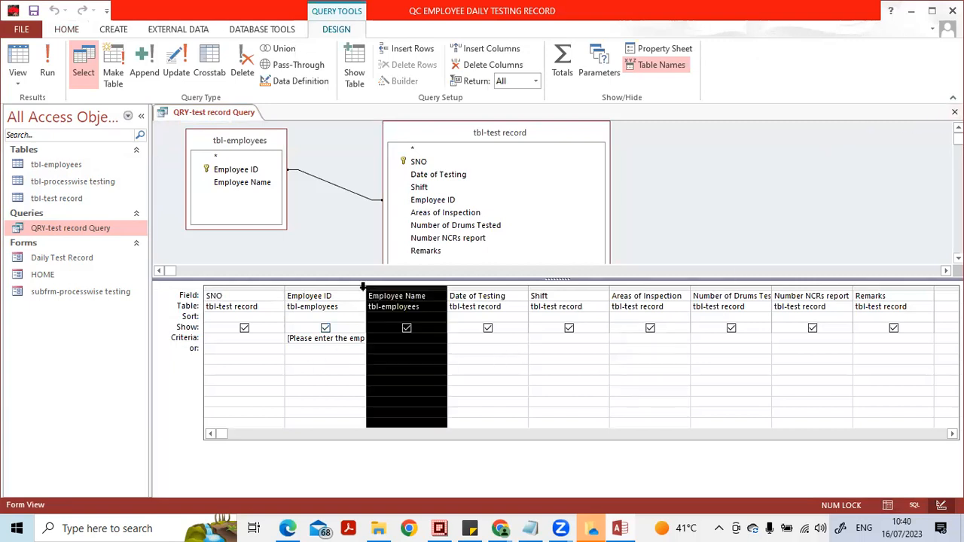
pyautogui.click(363, 286)
pyautogui.click(367, 286)
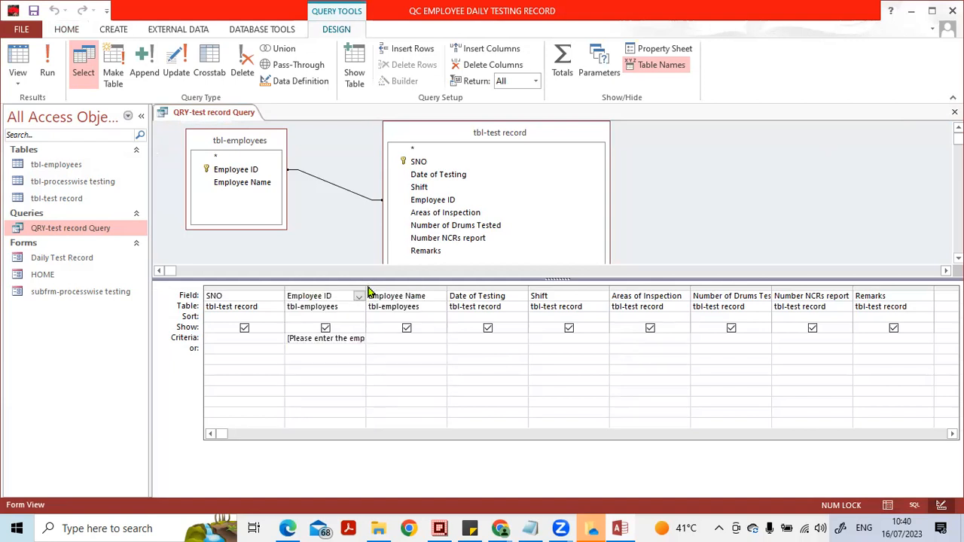
pyautogui.moveTo(368, 287); pyautogui.dragTo(485, 286)
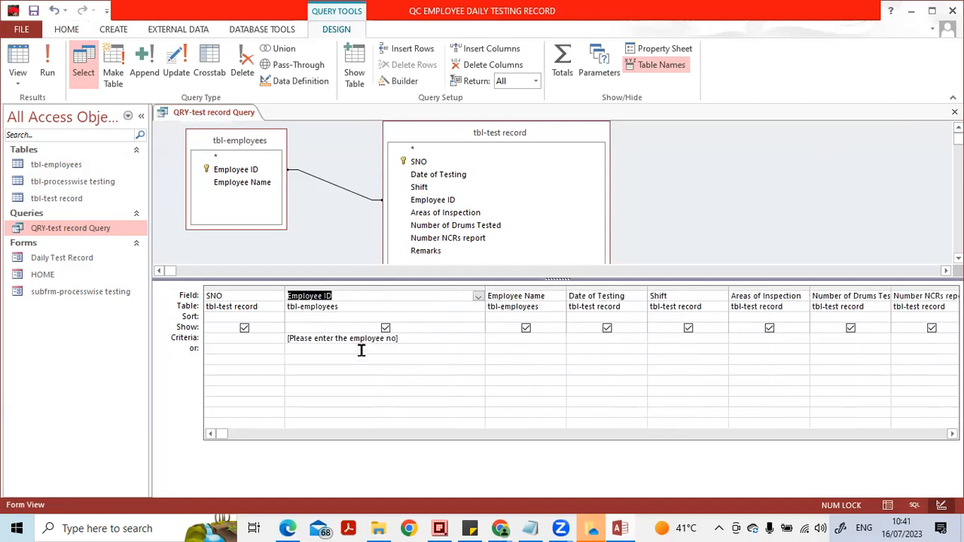
# - Replace the Employee ID criterion with the fixed value 1, and restore it to [Please enter the employee no]
pyautogui.click(362, 348)
pyautogui.press('Up')
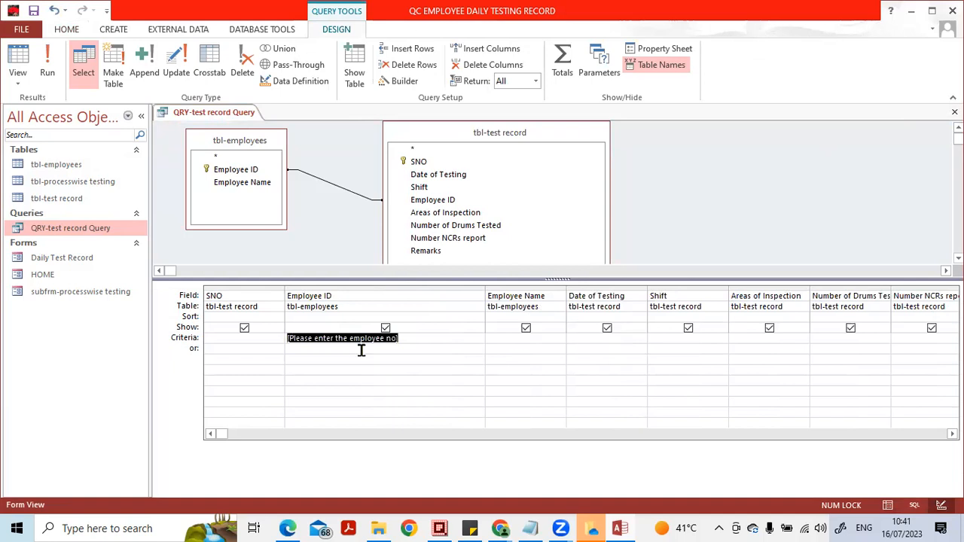
pyautogui.press('Delete')
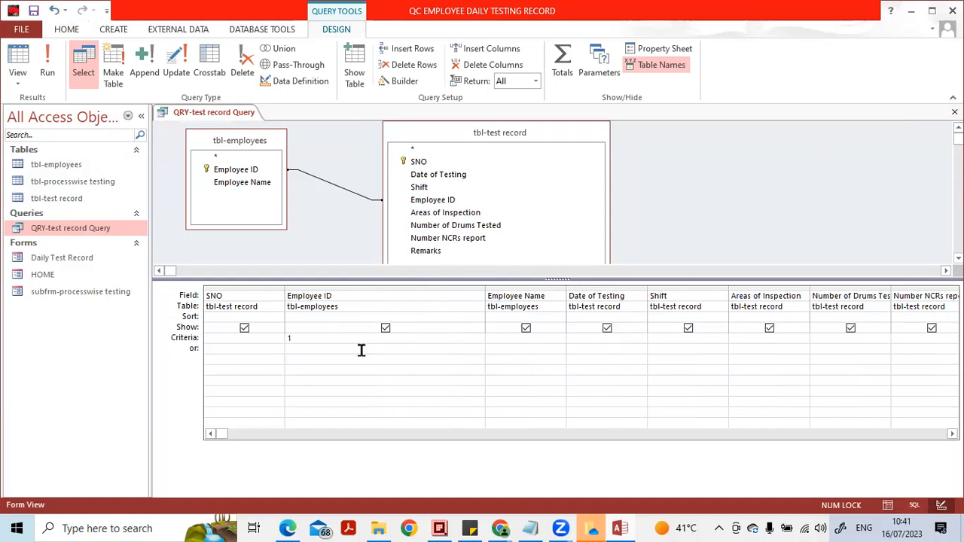
pyautogui.hotkey('shift', 'Left')
pyautogui.write('Please enter the employee no]')
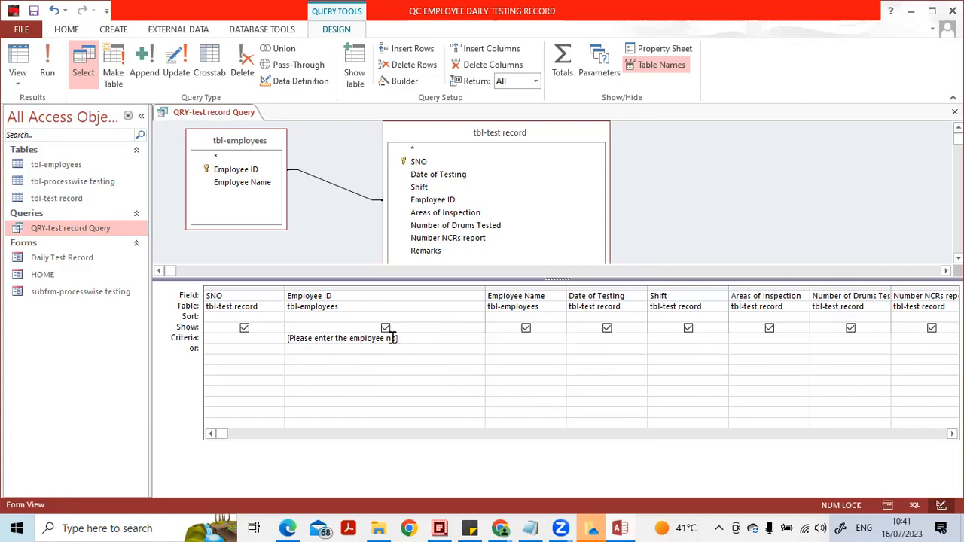
# - Move the [Please enter the employee no] criterion from Employee ID to the Date of Testing field
pyautogui.click(390, 338)
pyautogui.press('Down')
pyautogui.press('Up')
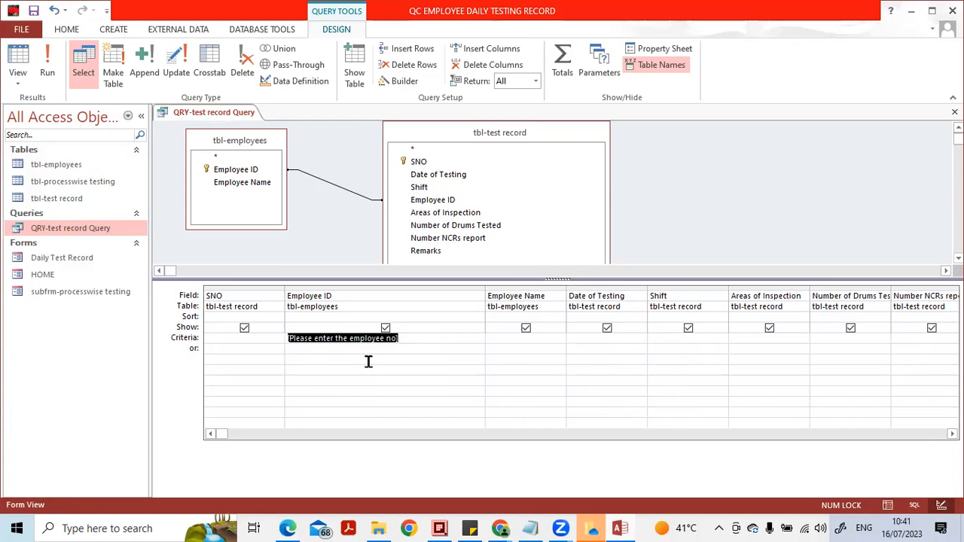
pyautogui.press('Delete')
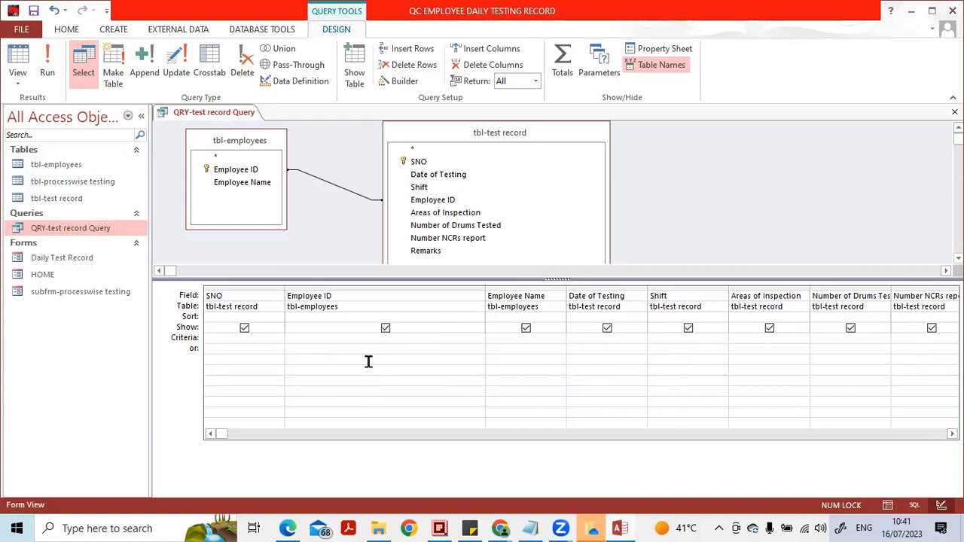
pyautogui.press('Tab')
pyautogui.press('Tab')
pyautogui.hotkey('ctrl', 'v')
pyautogui.press('Home')
pyautogui.hotkey('shift', 'End')
pyautogui.hotkey('ctrl', 'c')
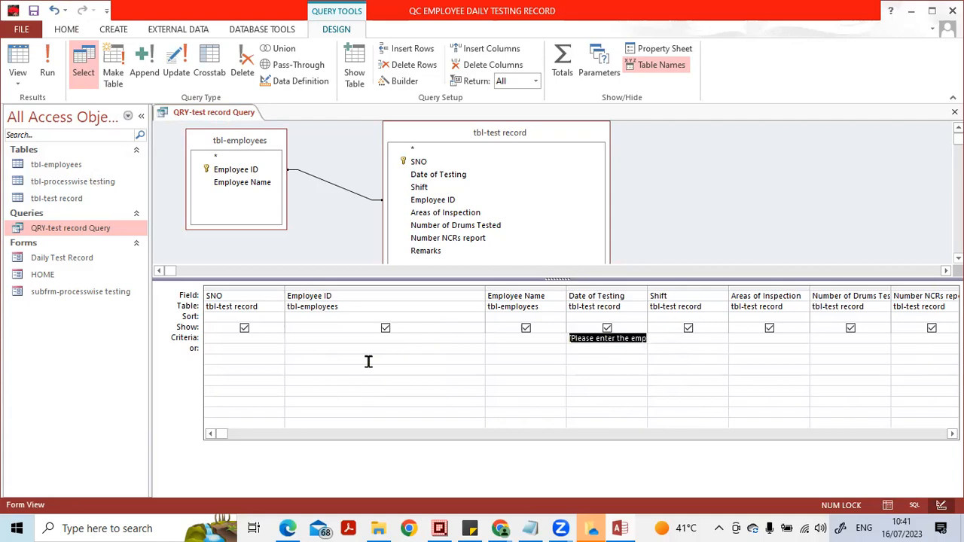
# - Replace the Date of Testing criterion with the parameter [Please select date ]
pyautogui.press('Delete')
pyautogui.press('capslock')
pyautogui.write('[')
pyautogui.press('capslock')
pyautogui.write('Please select data')
pyautogui.press('BackSpace')
pyautogui.write('e ')
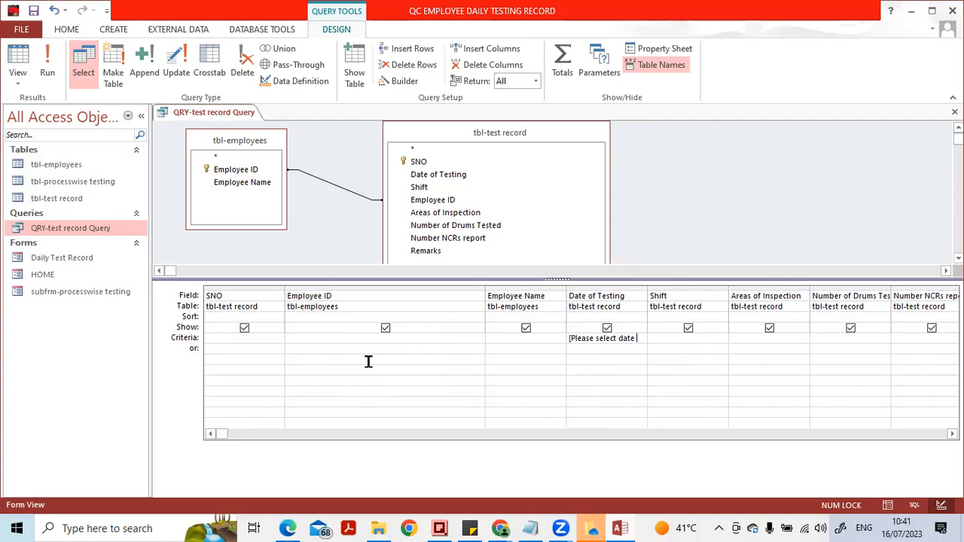
pyautogui.write(']')
# - Run the query in Datasheet View for the date 16-JUL-23
pyautogui.click(887, 504)
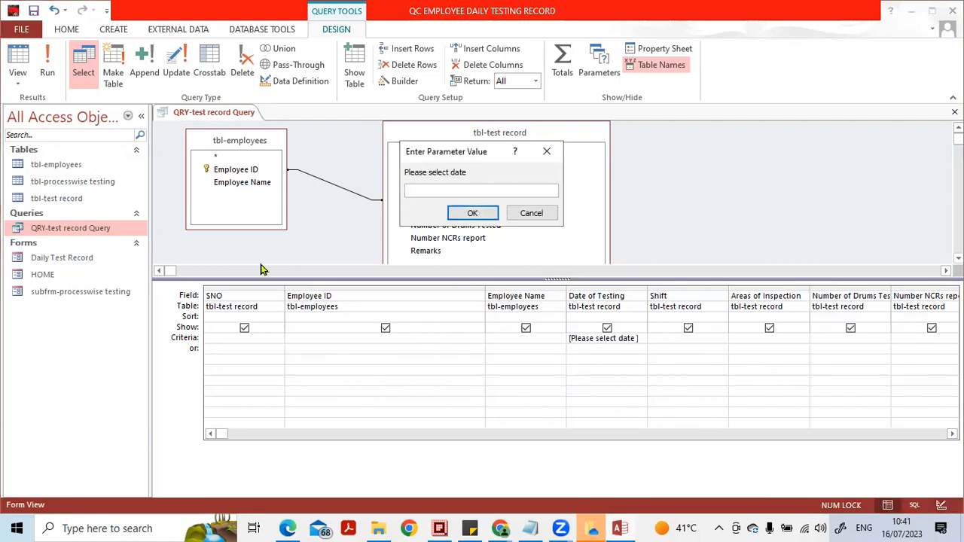
pyautogui.write('16-j')
pyautogui.press('BackSpace')
pyautogui.press('capslock')
pyautogui.write('JUL-23')
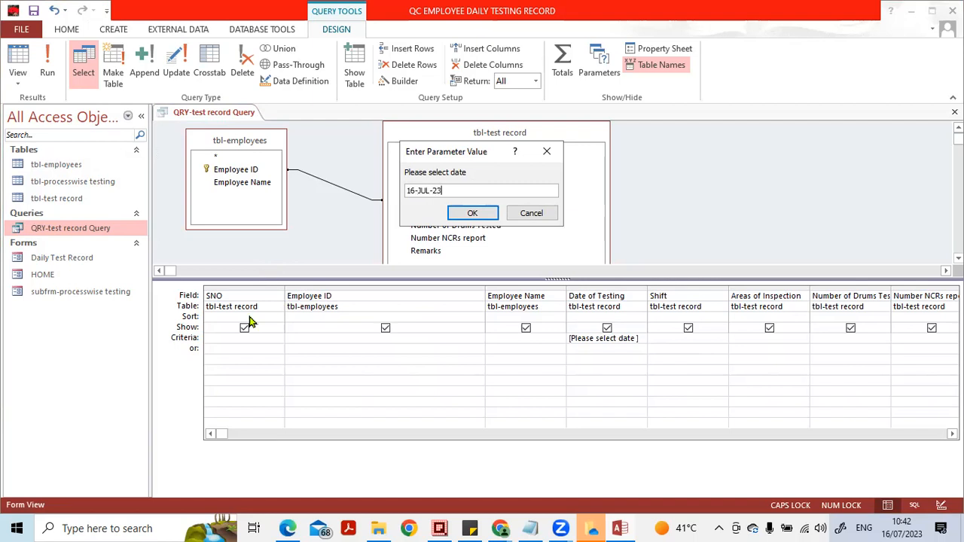
pyautogui.click(469, 213)
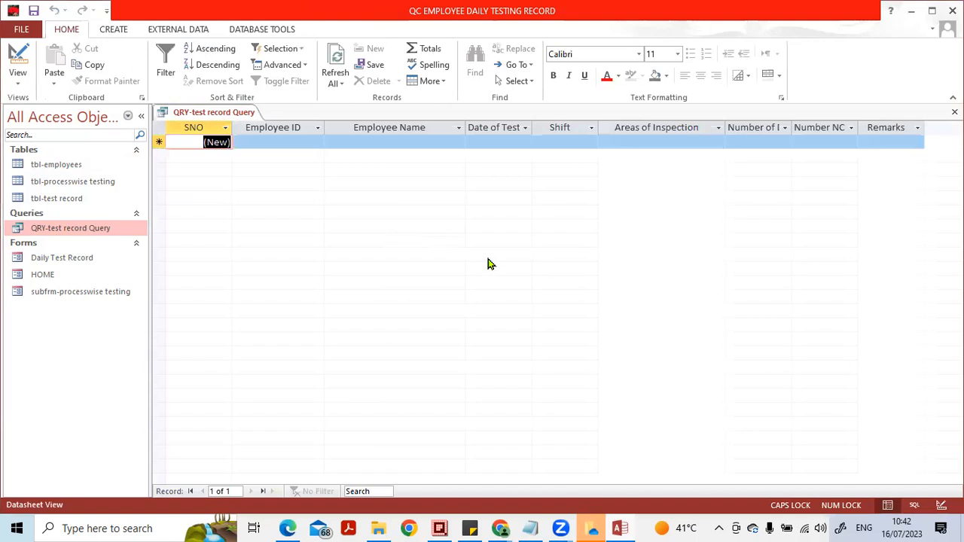
# - Put [Please enter the employee no] back on Employee ID in place of the date parameter, and close the query with its changes saved
pyautogui.click(942, 505)
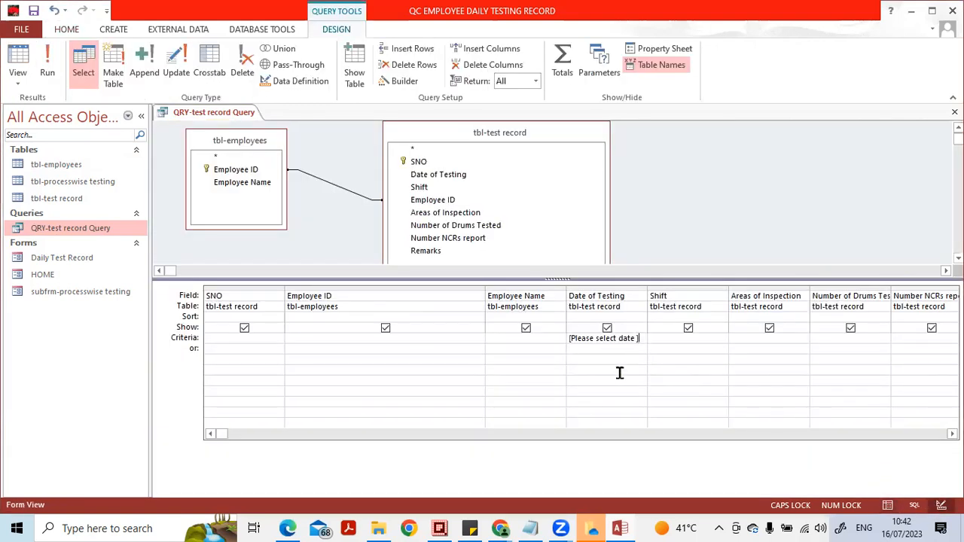
pyautogui.press('Up')
pyautogui.press('Delete')
pyautogui.hotkey('ctrl', 'v')
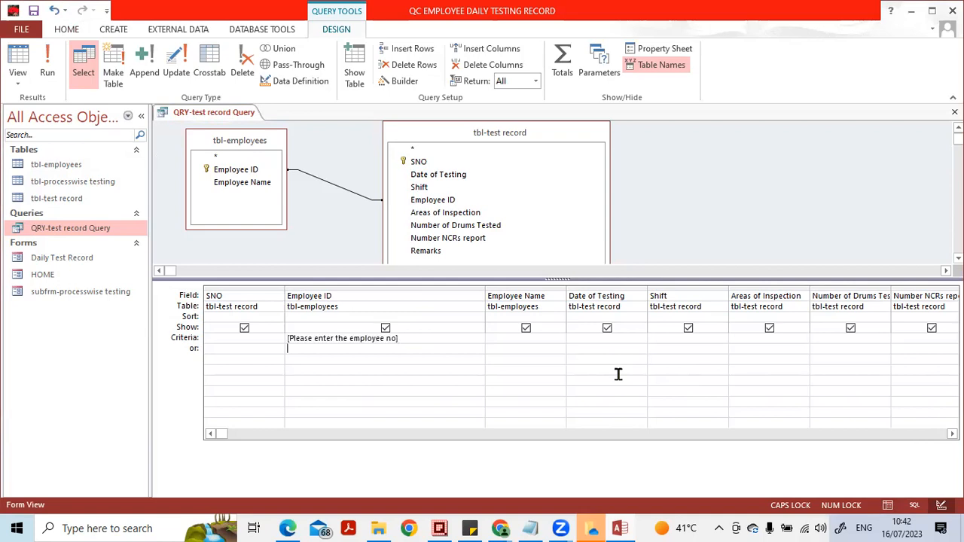
pyautogui.press('Up')
pyautogui.click(954, 111)
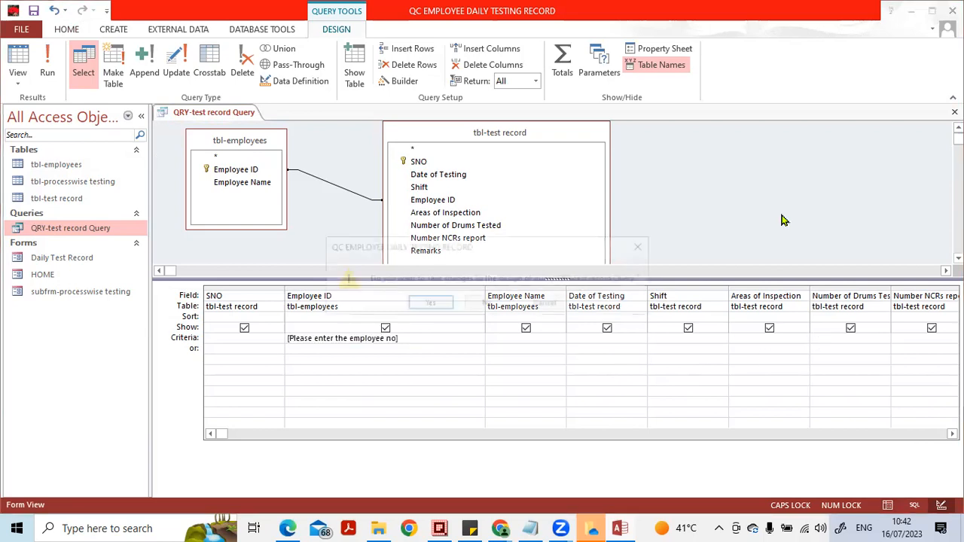
pyautogui.click(429, 305)
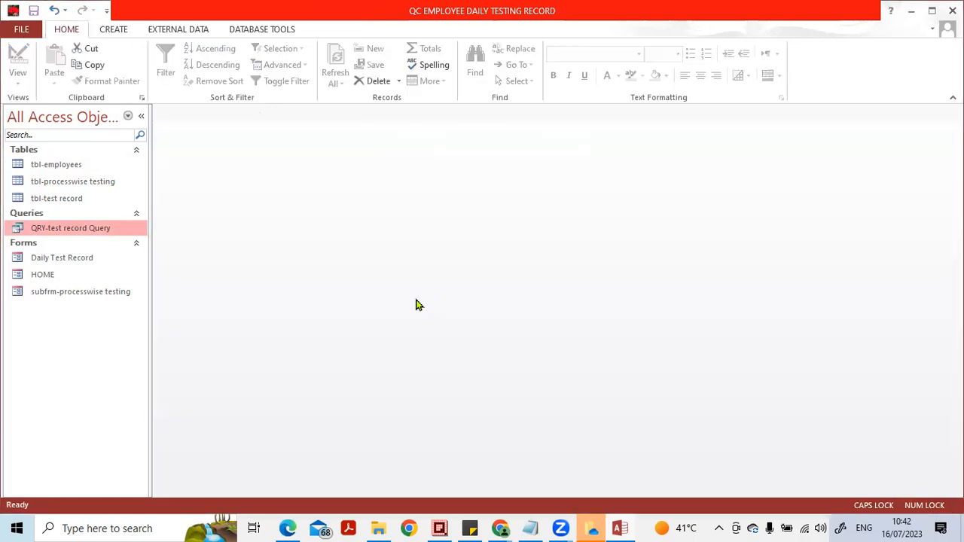
# - Reopen QRY-test record Query for employee no 1, check the filtered records, and close it
pyautogui.doubleClick(73, 227)
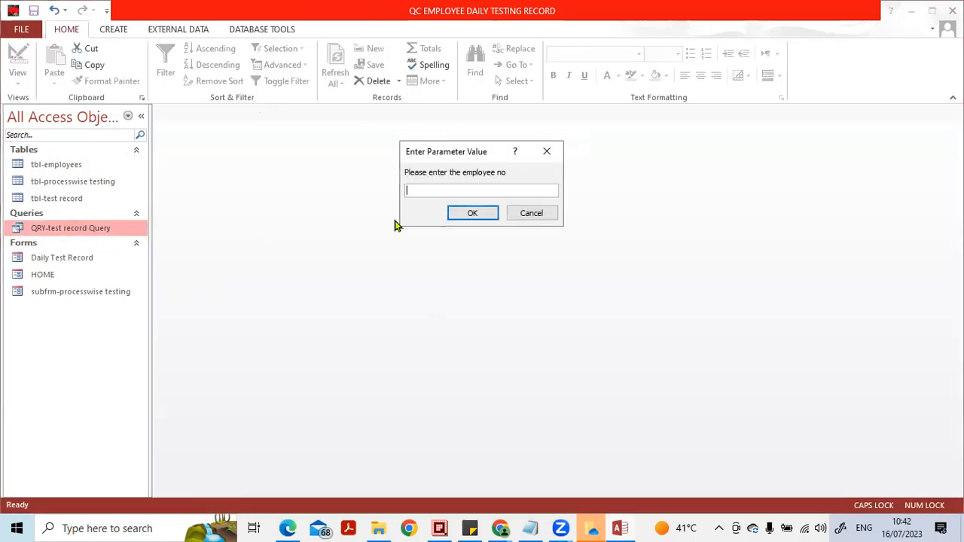
pyautogui.write('1')
pyautogui.press('Return')
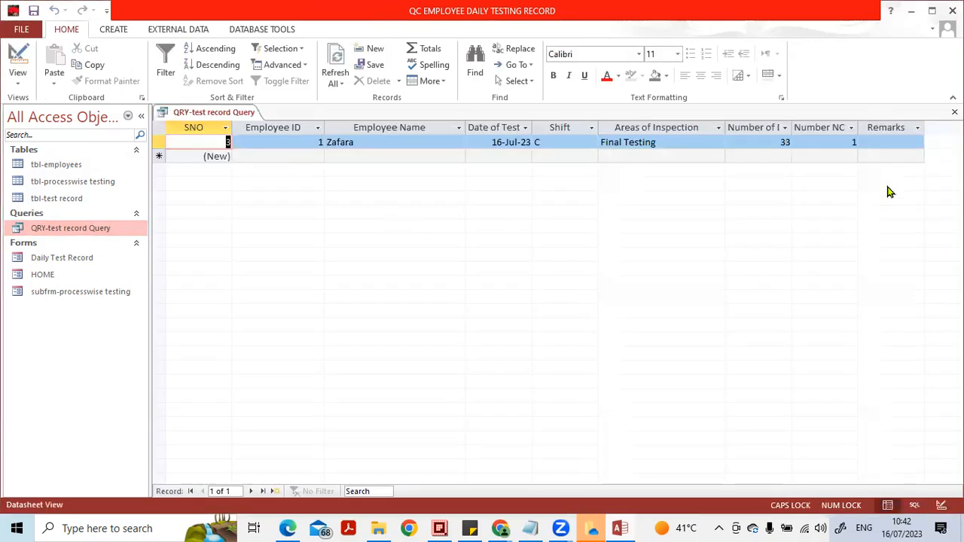
pyautogui.click(955, 111)
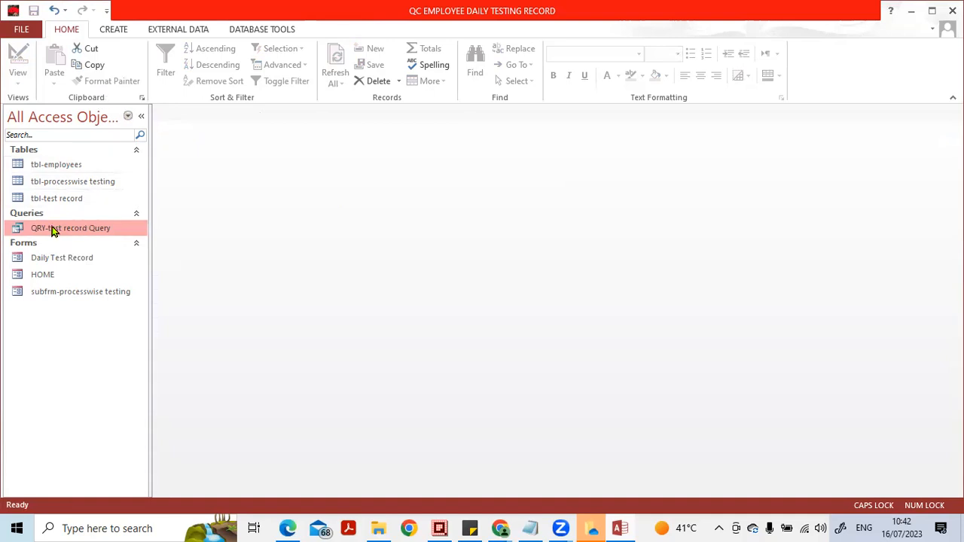
# - Start a Report Wizard report on QRY-test record Query with all fields from Employee ID through Number NCRs report, leaving out SNO and Remarks
pyautogui.click(119, 33)
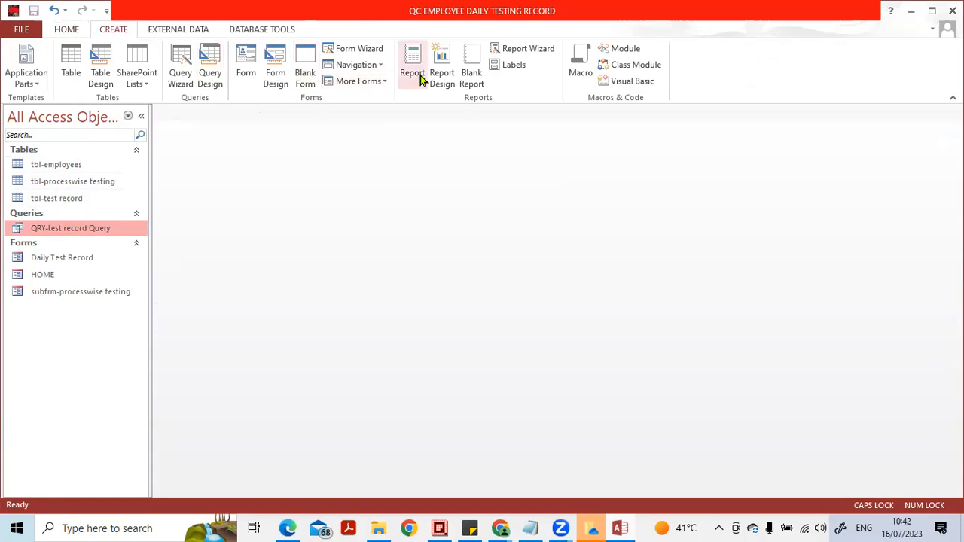
pyautogui.click(517, 52)
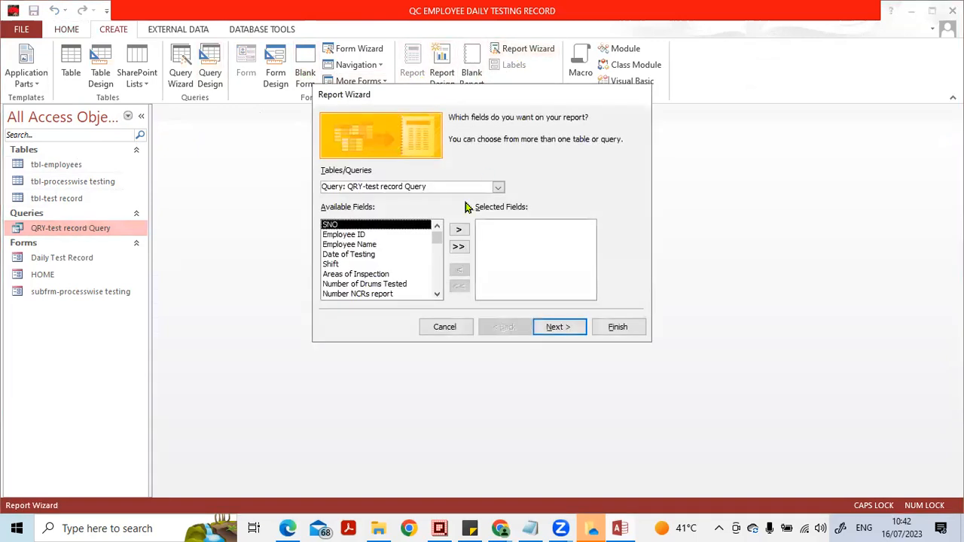
pyautogui.click(384, 235)
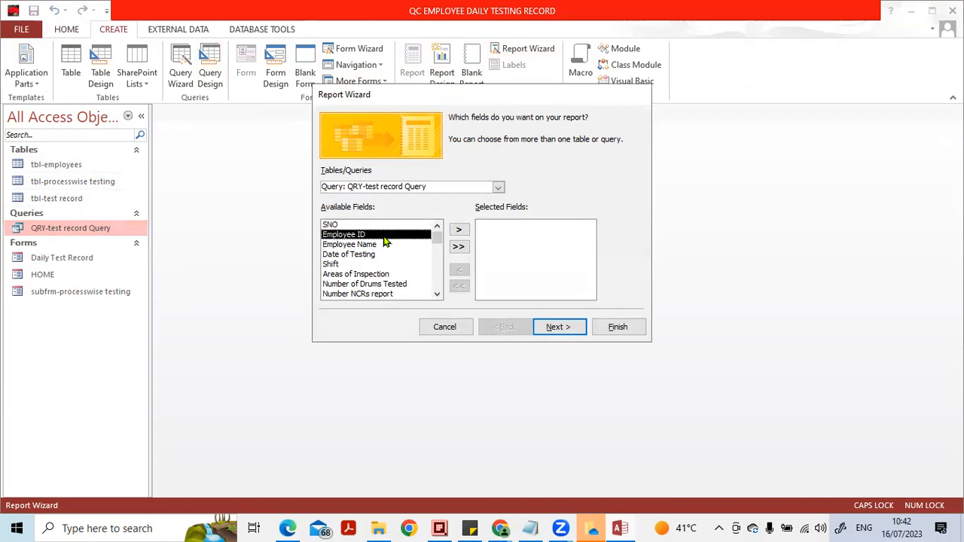
pyautogui.click(459, 231)
pyautogui.click(459, 231)
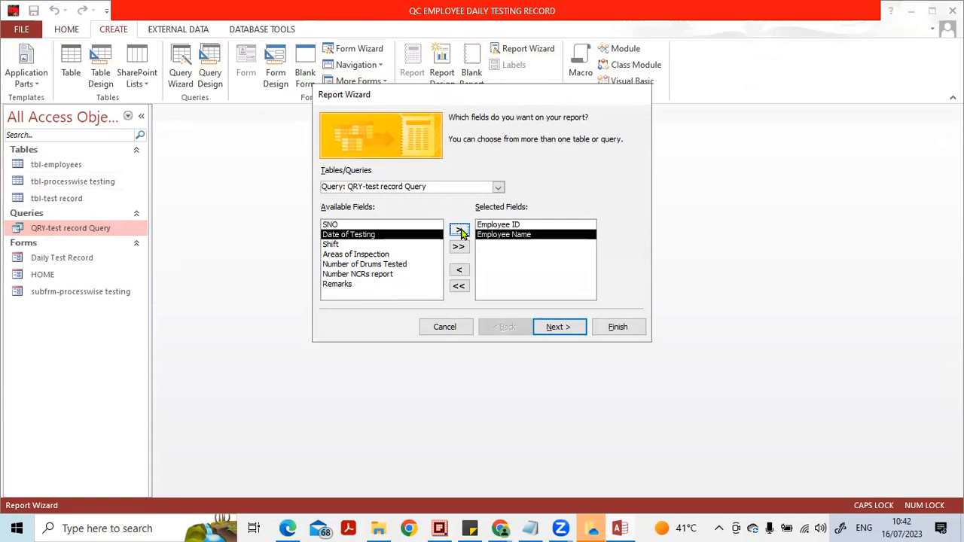
pyautogui.click(460, 232)
pyautogui.click(459, 231)
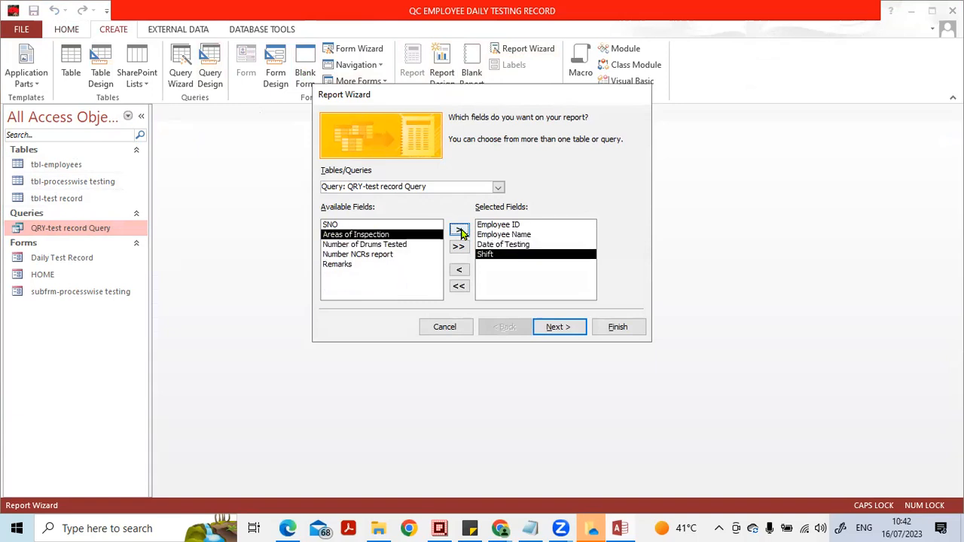
pyautogui.click(459, 231)
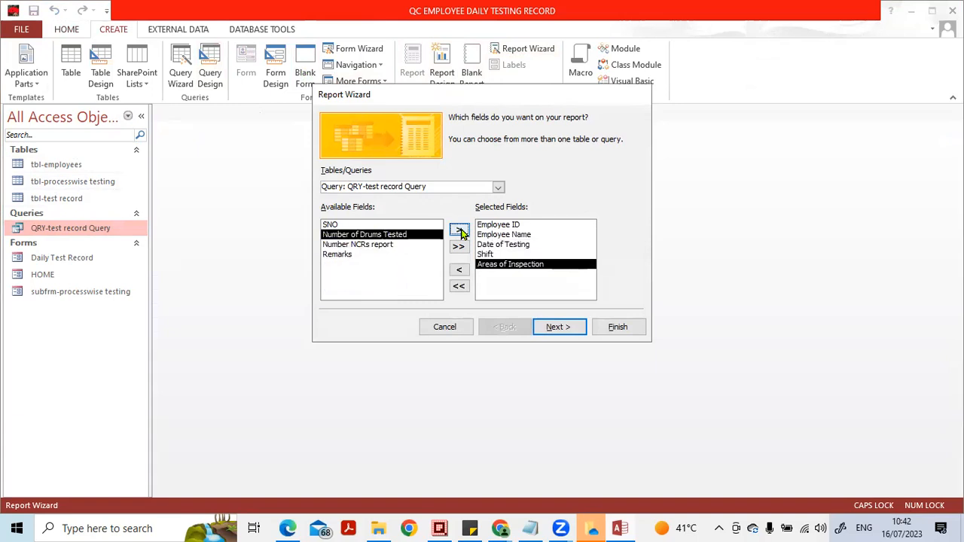
pyautogui.click(459, 231)
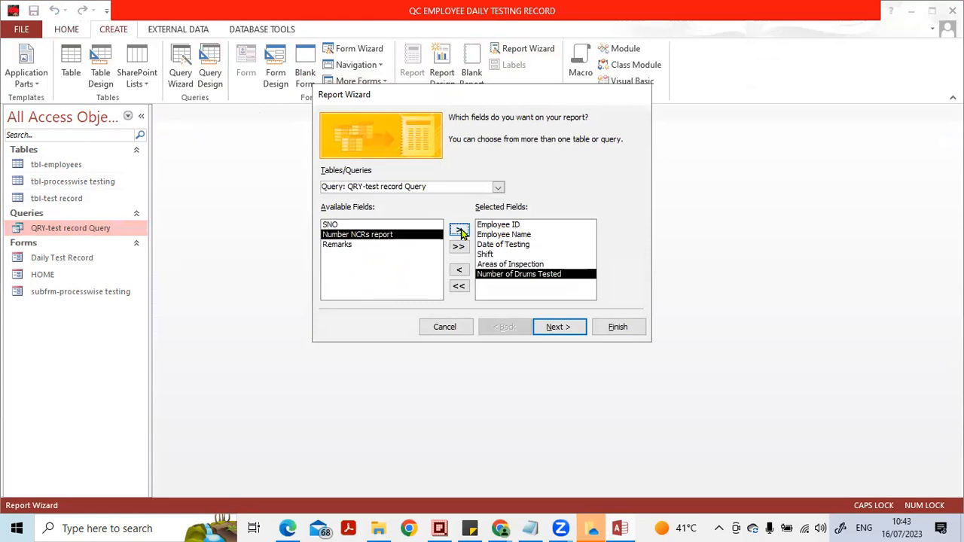
pyautogui.click(459, 232)
pyautogui.click(559, 326)
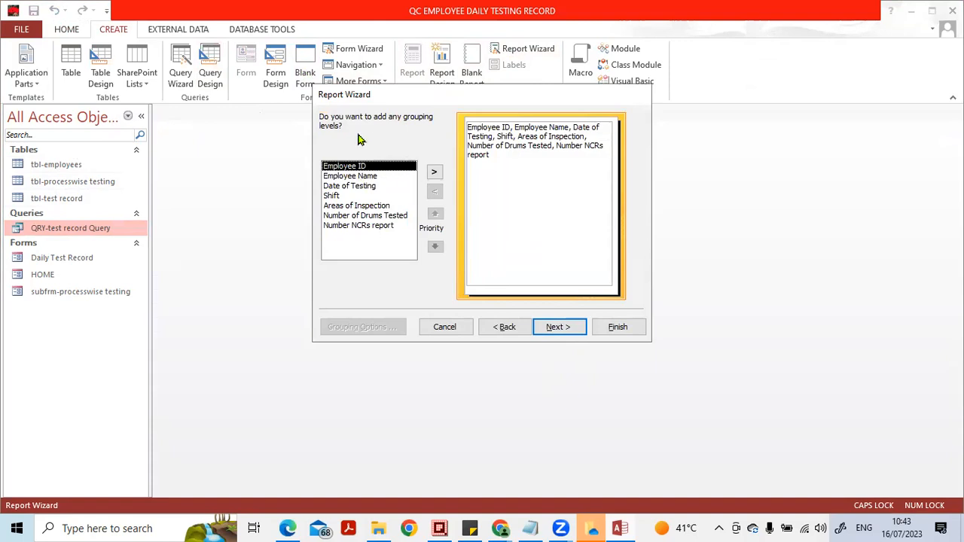
# - Group the report by Employee ID with the Normal grouping interval, and continue to the sorting options
pyautogui.click(434, 173)
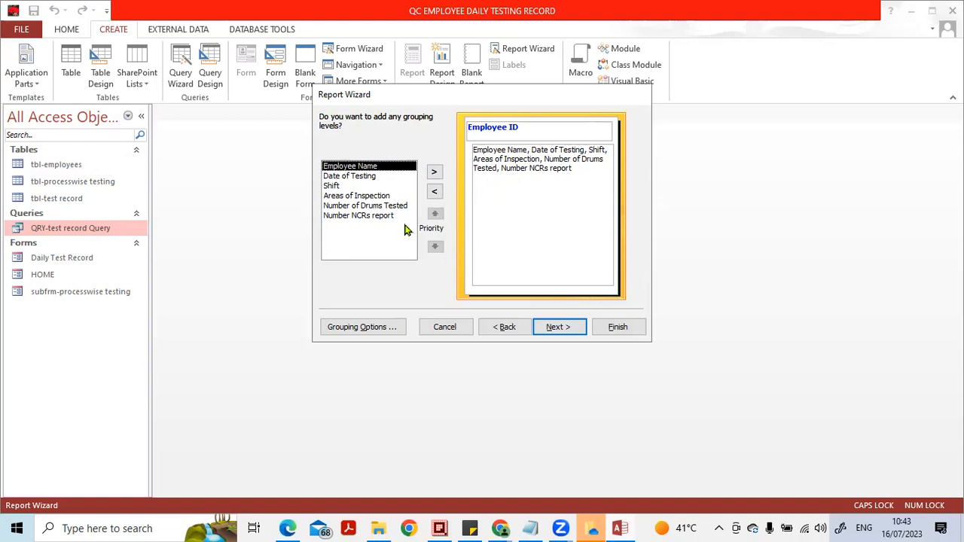
pyautogui.click(380, 327)
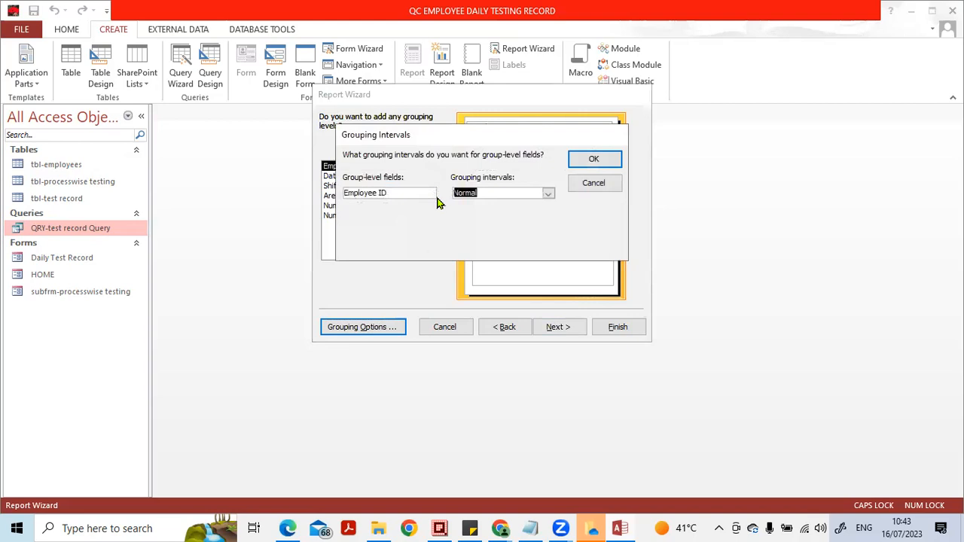
pyautogui.click(547, 195)
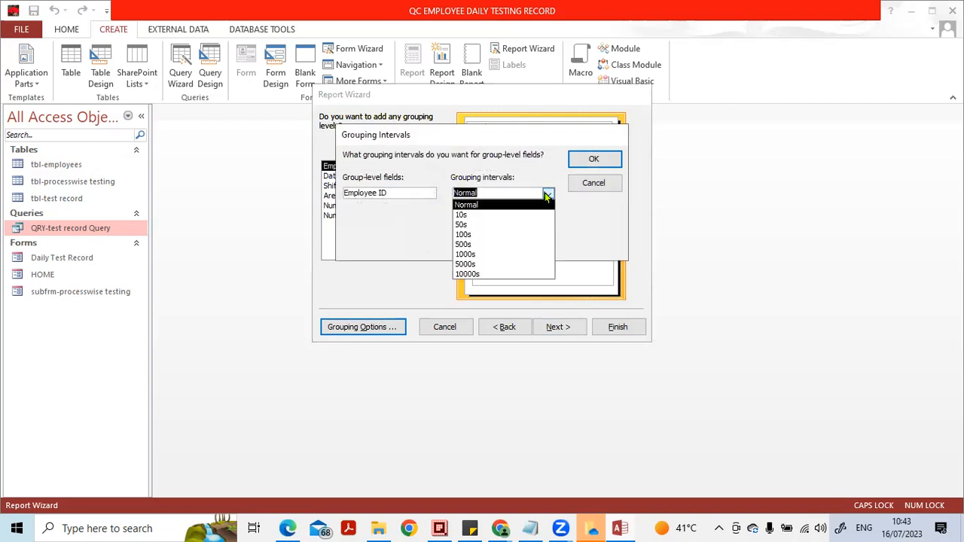
pyautogui.click(548, 195)
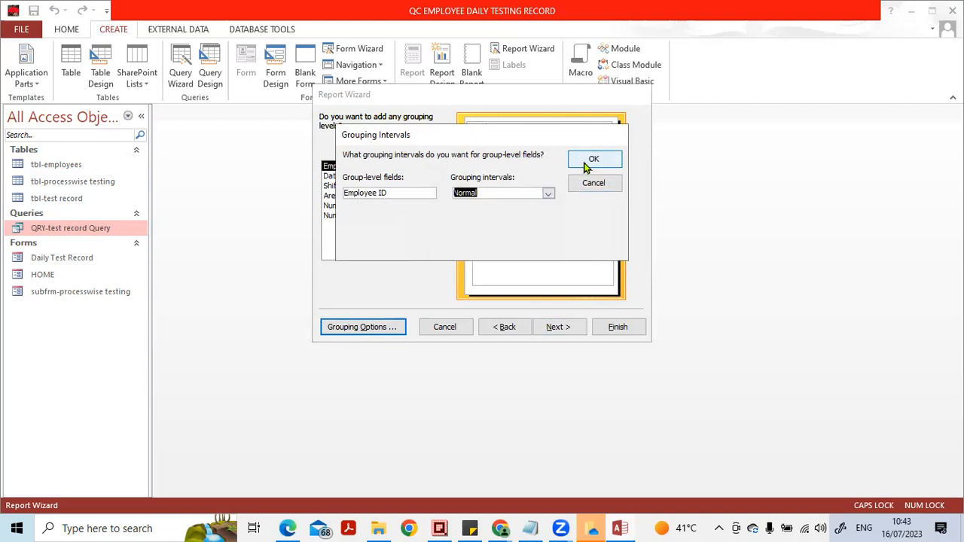
pyautogui.click(582, 163)
pyautogui.click(554, 326)
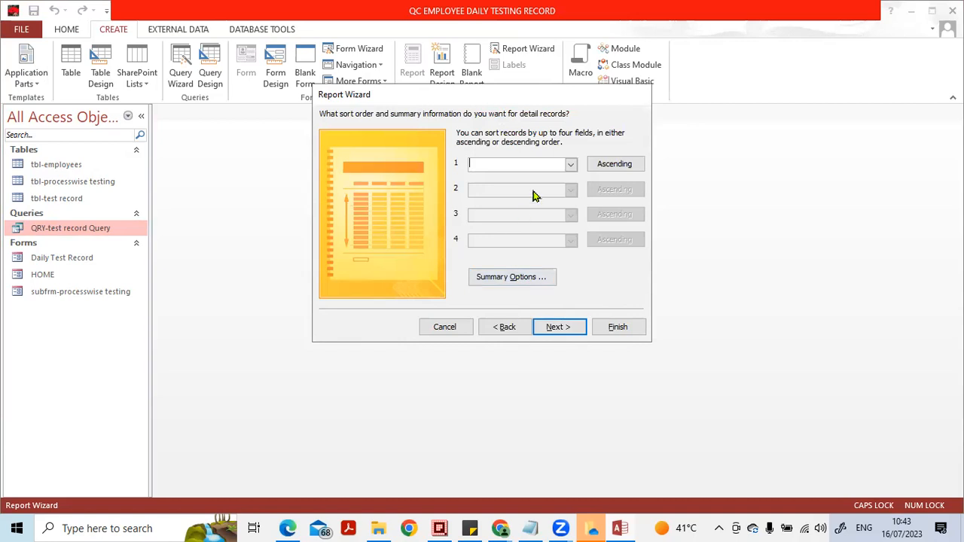
# - Sort the report's detail records by Employee Name in ascending order
pyautogui.click(571, 165)
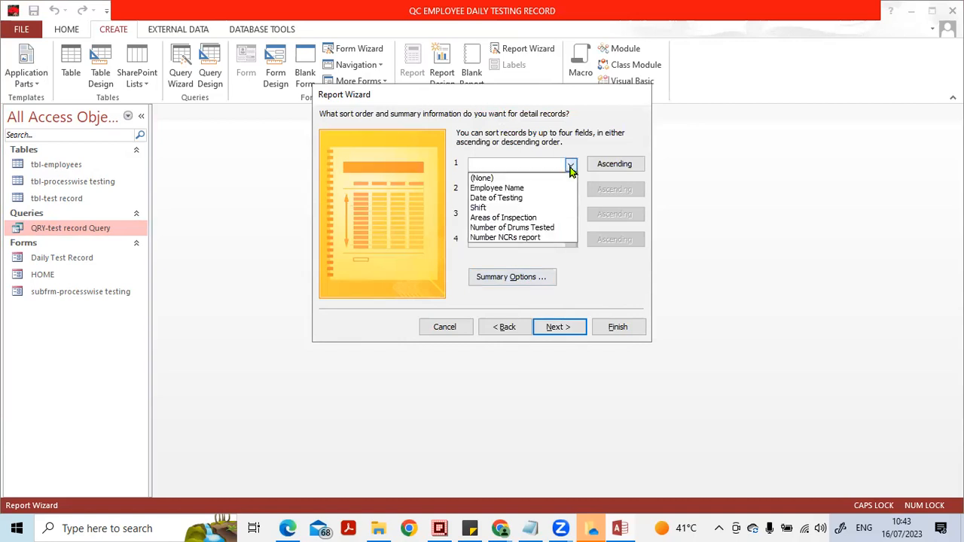
pyautogui.click(558, 188)
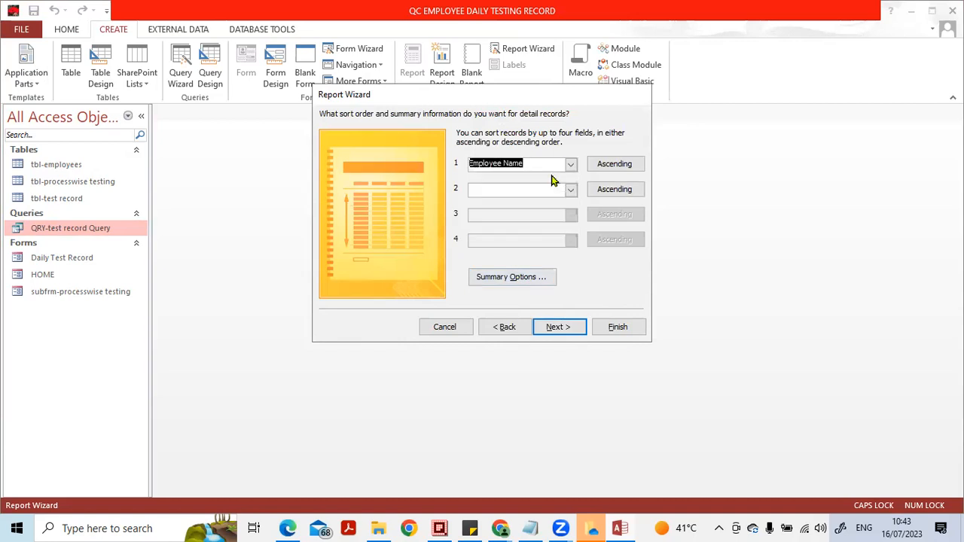
# - Add Sum, Avg, Min and Max summary values for Number of Drums Tested and Number NCRs report, and continue to the layout options
pyautogui.click(510, 279)
pyautogui.click(440, 159)
pyautogui.click(460, 160)
pyautogui.click(478, 159)
pyautogui.click(499, 160)
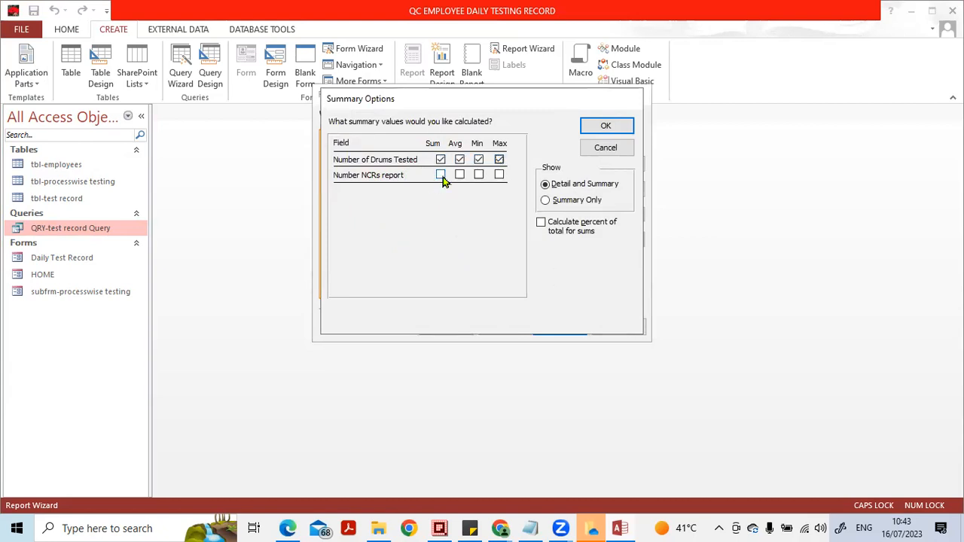
pyautogui.click(442, 179)
pyautogui.click(460, 176)
pyautogui.click(478, 176)
pyautogui.click(498, 176)
pyautogui.click(605, 126)
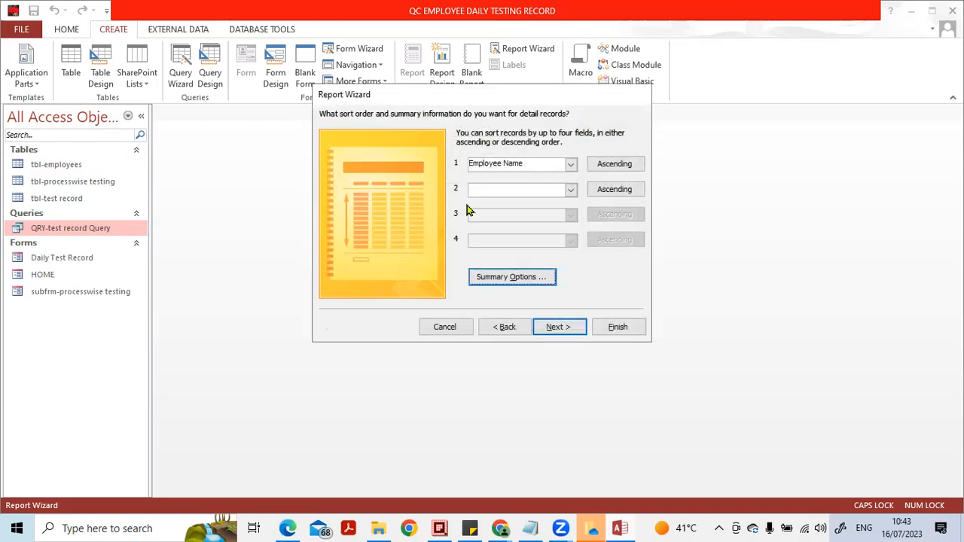
pyautogui.click(555, 328)
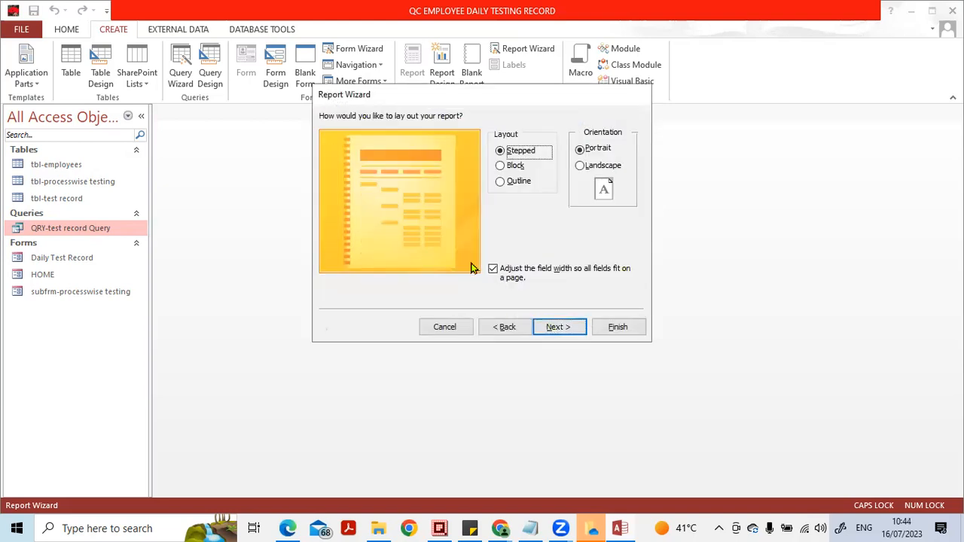
# - Compare the report layouts, keep Stepped, set the orientation to Landscape, and continue to the report title
pyautogui.click(515, 168)
pyautogui.click(517, 180)
pyautogui.click(514, 154)
pyautogui.click(515, 166)
pyautogui.click(517, 182)
pyautogui.click(518, 153)
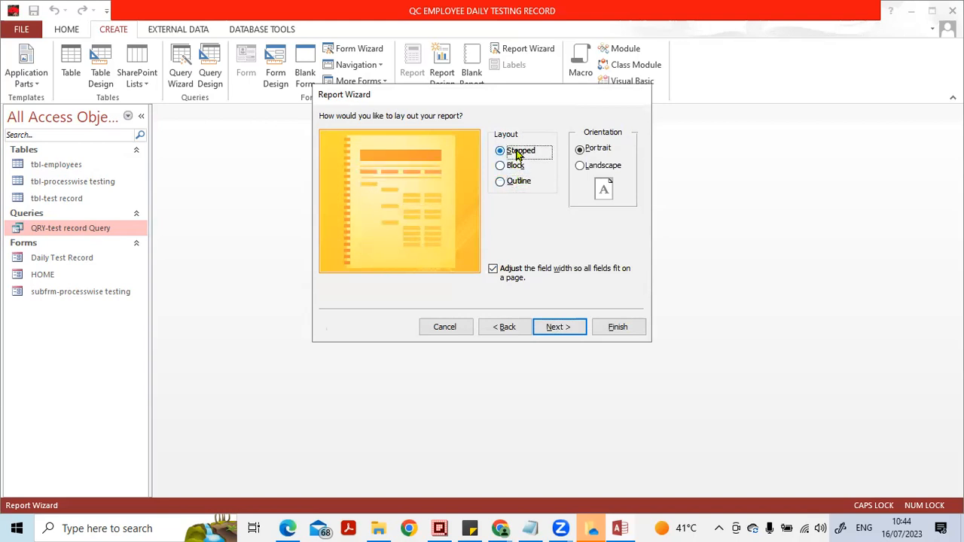
pyautogui.click(591, 167)
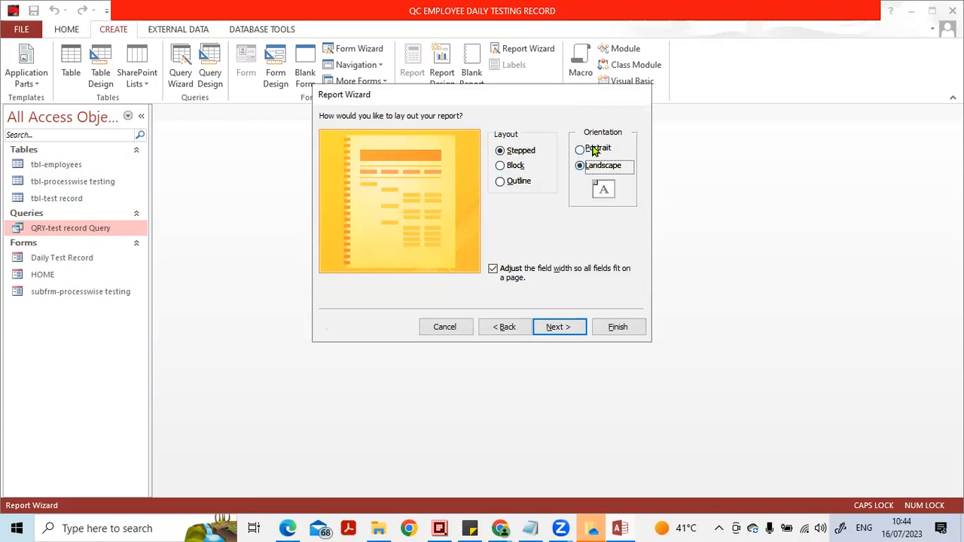
pyautogui.click(570, 326)
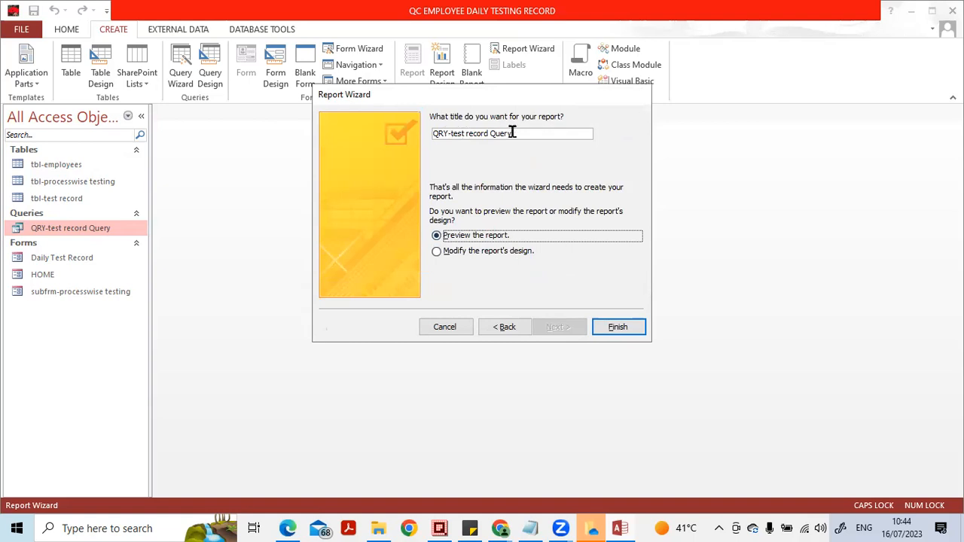
# - Title the report Rpt-Employee Test Record and finish the wizard with the report preview
pyautogui.moveTo(512, 133); pyautogui.dragTo(338, 129)
pyautogui.press('capslock')
pyautogui.write('e')
pyautogui.press('capslock')
pyautogui.write('MP')
pyautogui.press('capslock')
pyautogui.write('mp')
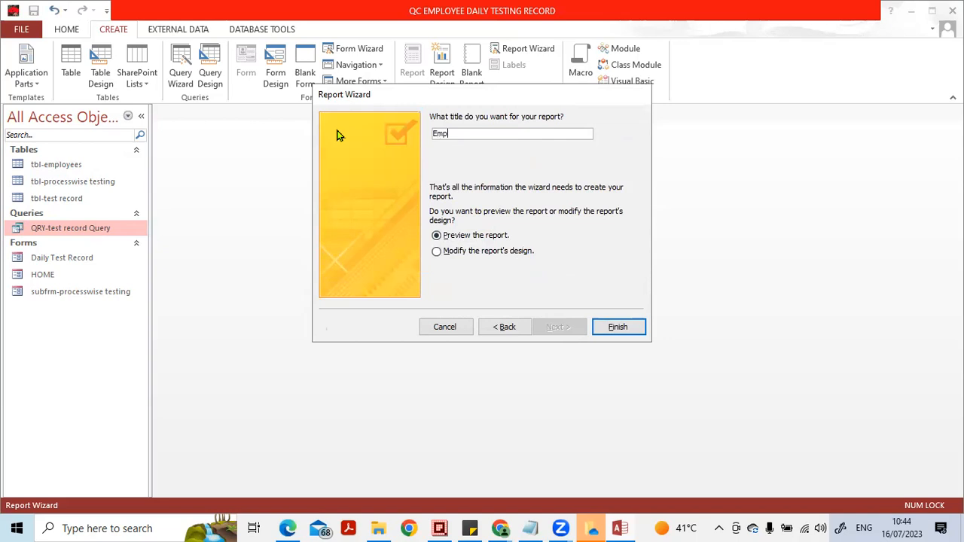
pyautogui.write('loyee Test Record')
pyautogui.press('capslock')
pyautogui.write('R')
pyautogui.press('capslock')
pyautogui.write('pt-')
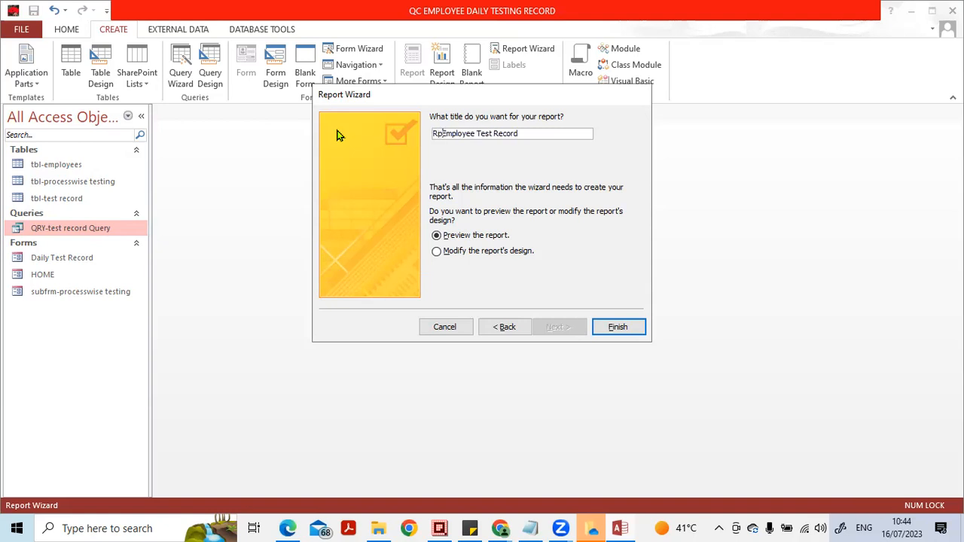
pyautogui.press('Return')
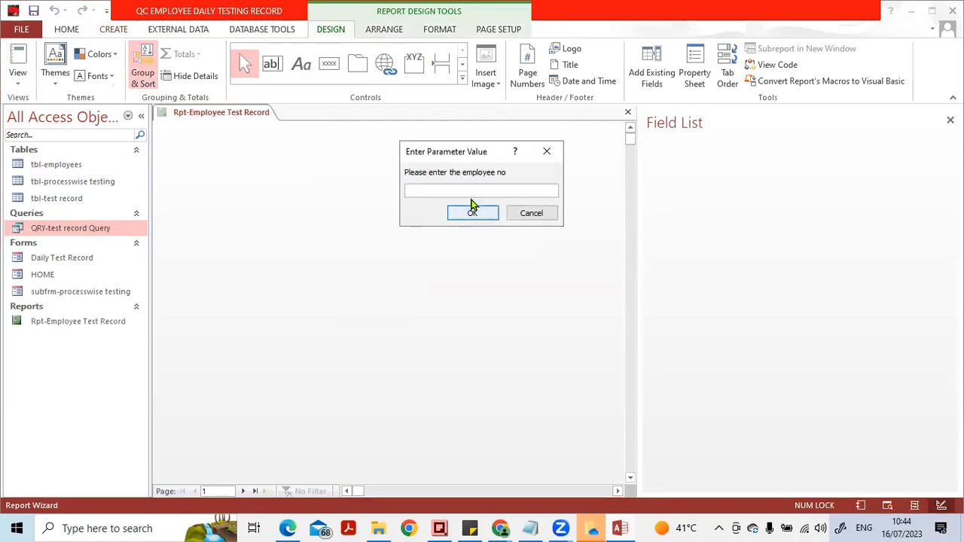
# - Preview the report for employee no 1 and examine how its detail fields and summary values are laid out
pyautogui.write('1')
pyautogui.click(473, 213)
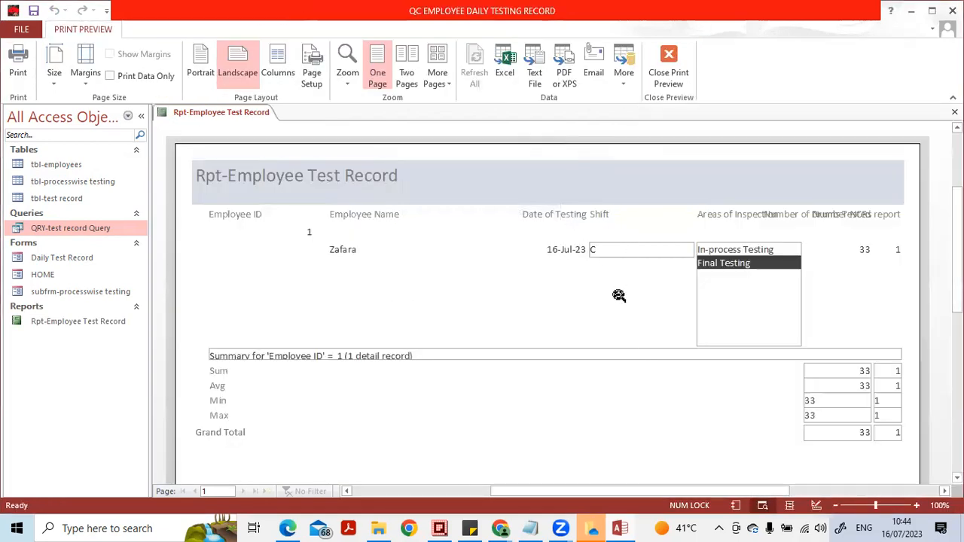
pyautogui.click(618, 295)
pyautogui.click(614, 212)
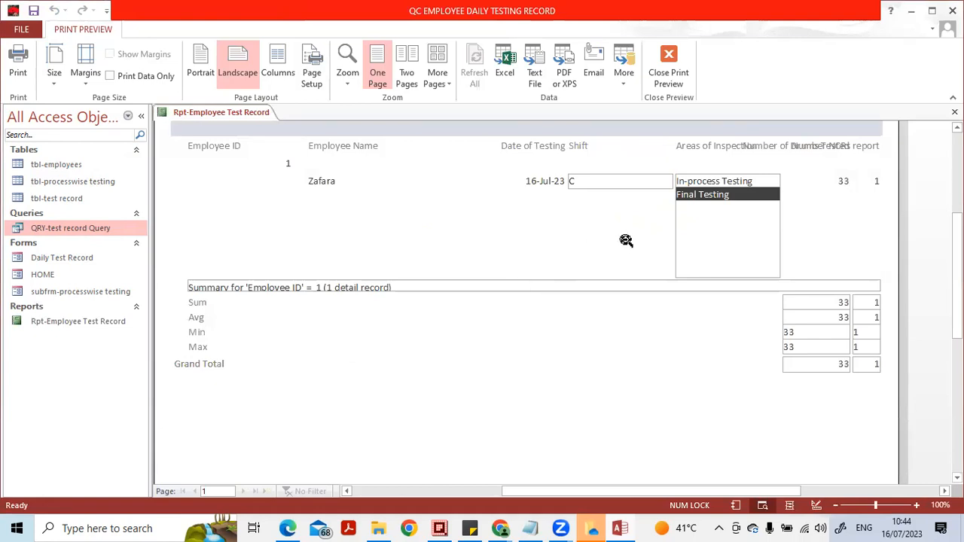
pyautogui.rightClick(622, 238)
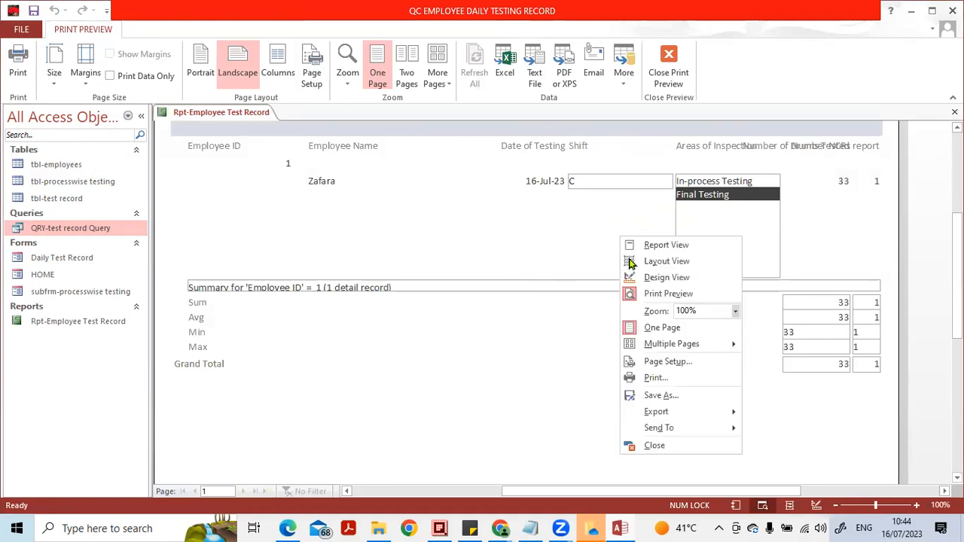
pyautogui.click(566, 226)
pyautogui.click(678, 194)
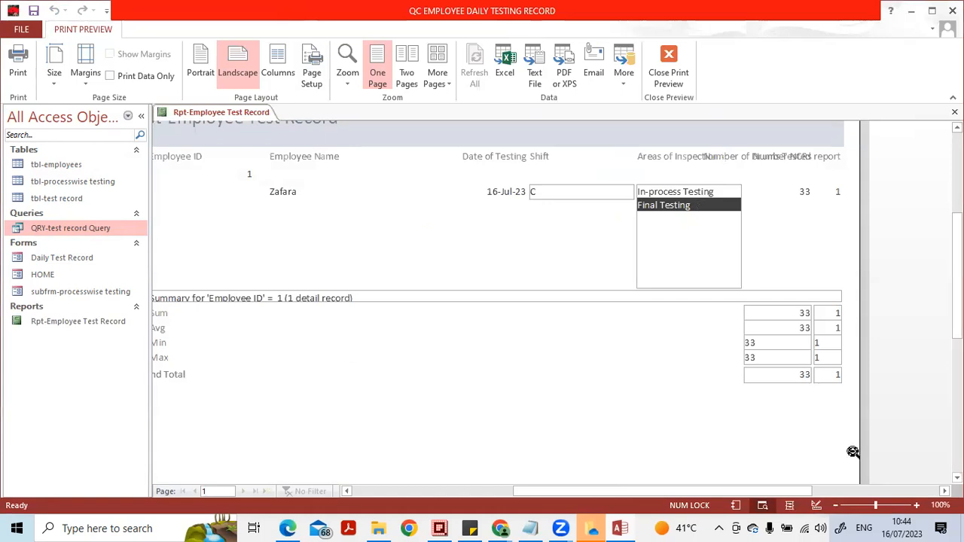
# - Open the report in Design View, close the Field List, and change the Areas of Inspection control to a text box
pyautogui.click(818, 506)
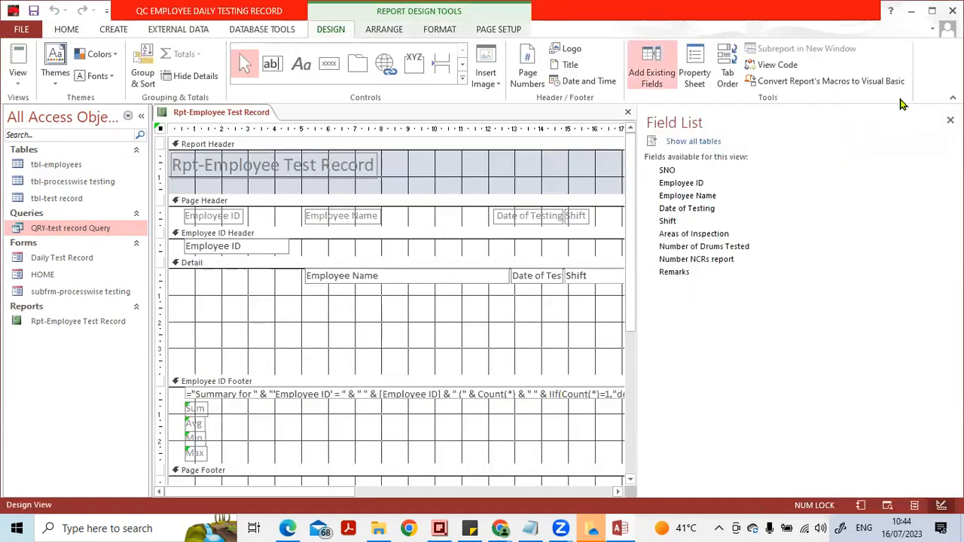
pyautogui.click(950, 121)
pyautogui.click(769, 305)
pyautogui.rightClick(769, 305)
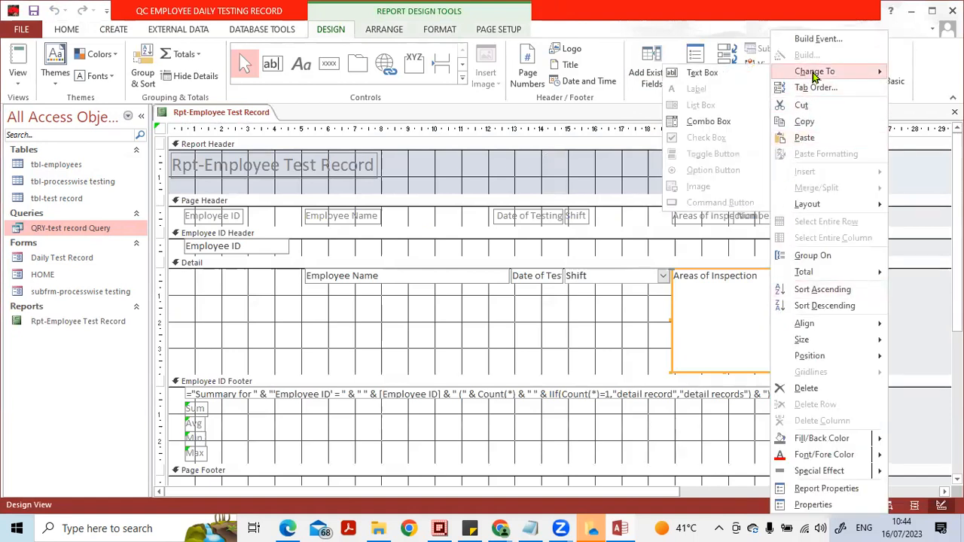
pyautogui.click(740, 76)
pyautogui.click(777, 319)
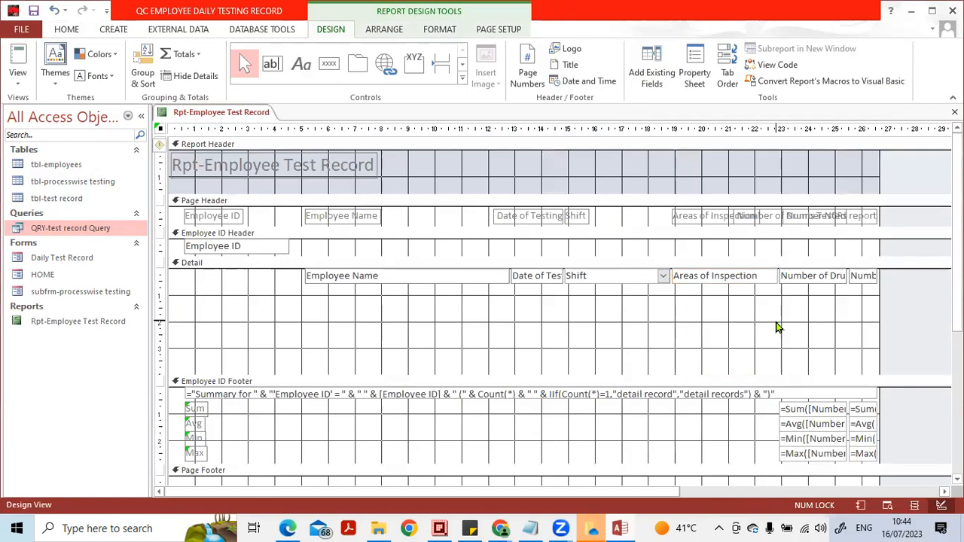
# - Shrink the report's Detail section to about 1 cm high, just below its row of fields
pyautogui.click(751, 335)
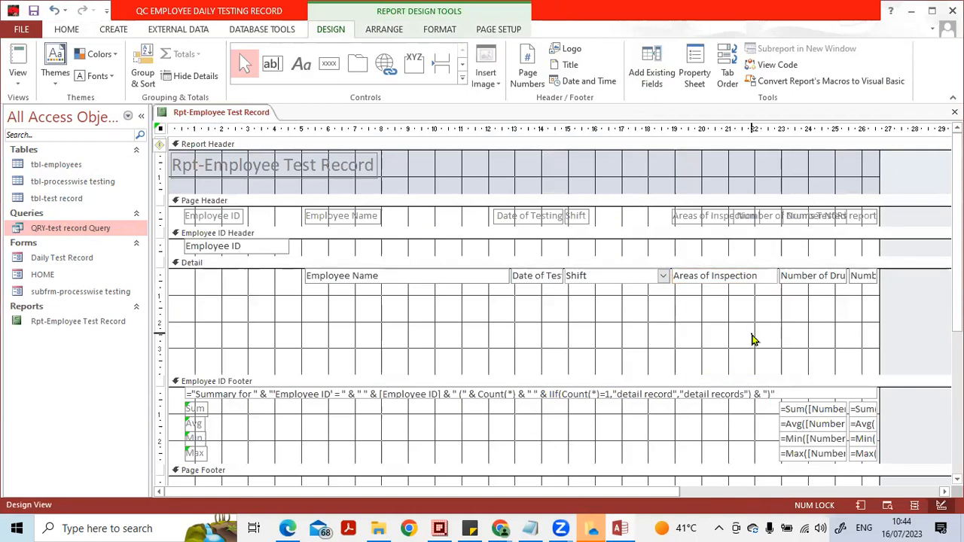
pyautogui.click(673, 343)
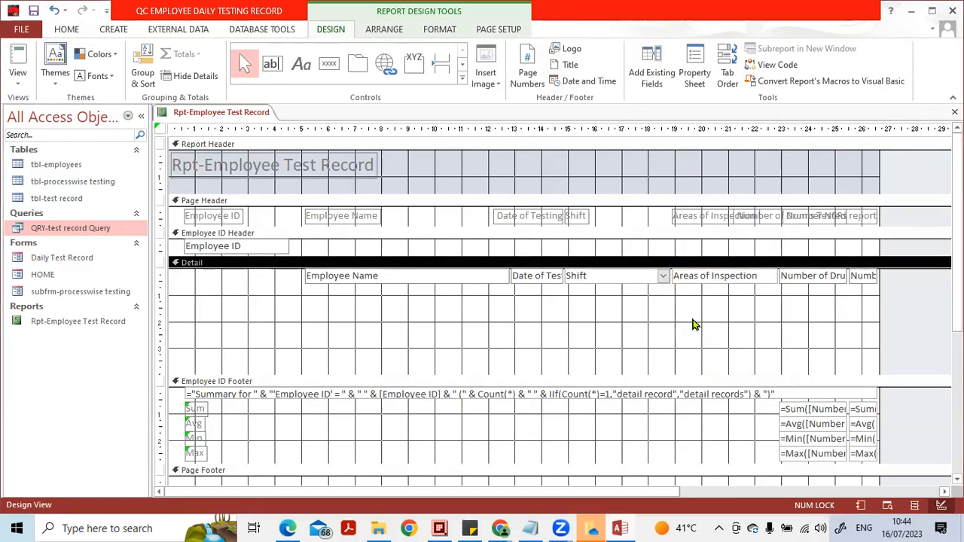
pyautogui.moveTo(663, 372); pyautogui.dragTo(661, 296)
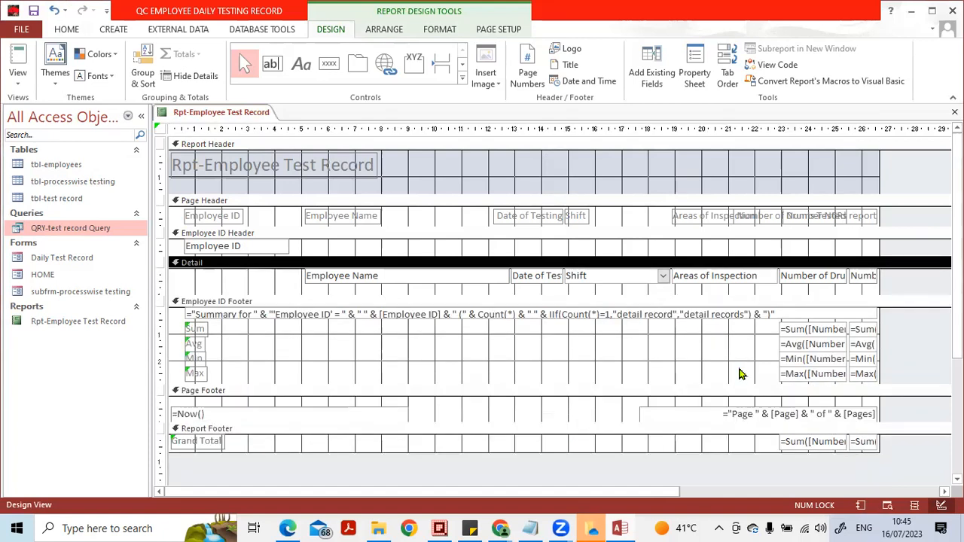
# - Preview the report again for employee no 1 and check the Areas of Inspection field and the row spacing
pyautogui.click(887, 505)
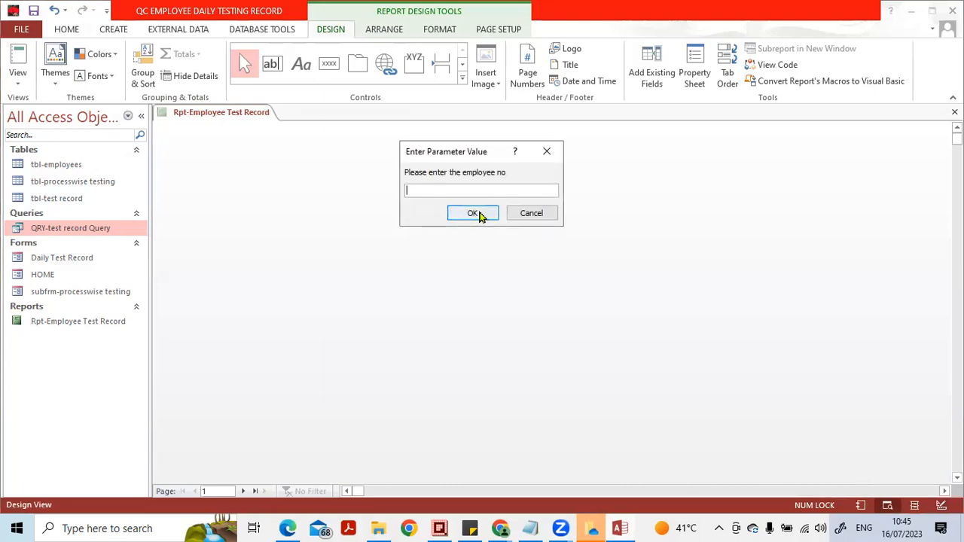
pyautogui.click(467, 213)
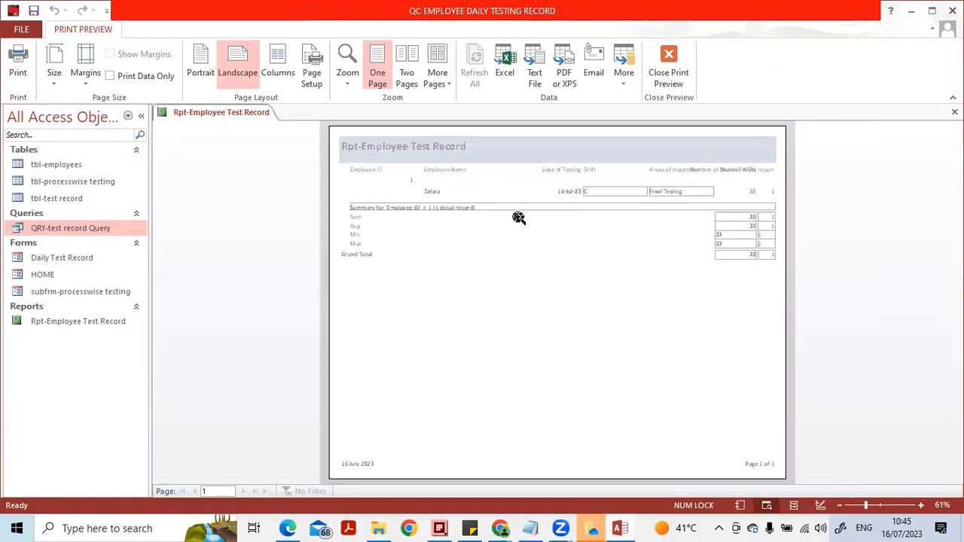
pyautogui.click(540, 179)
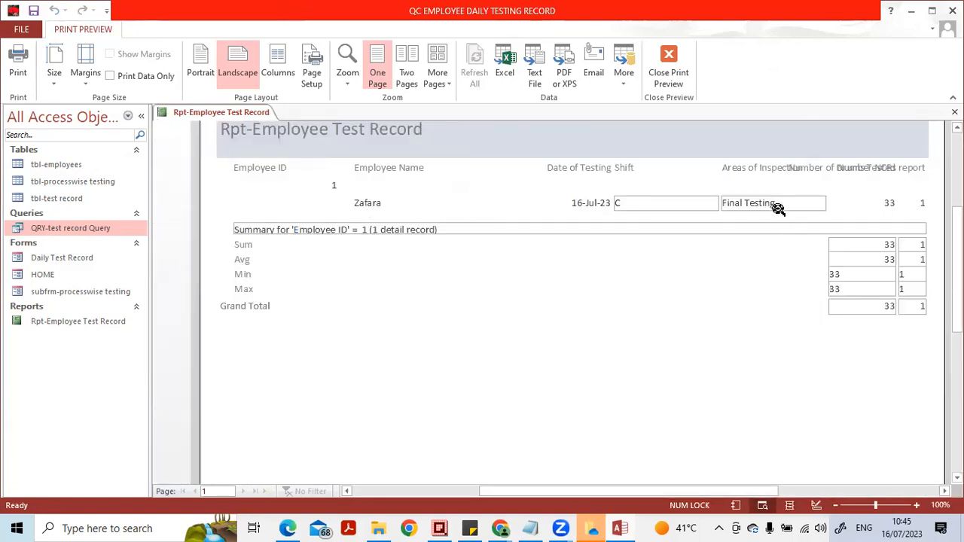
pyautogui.click(763, 191)
pyautogui.click(569, 191)
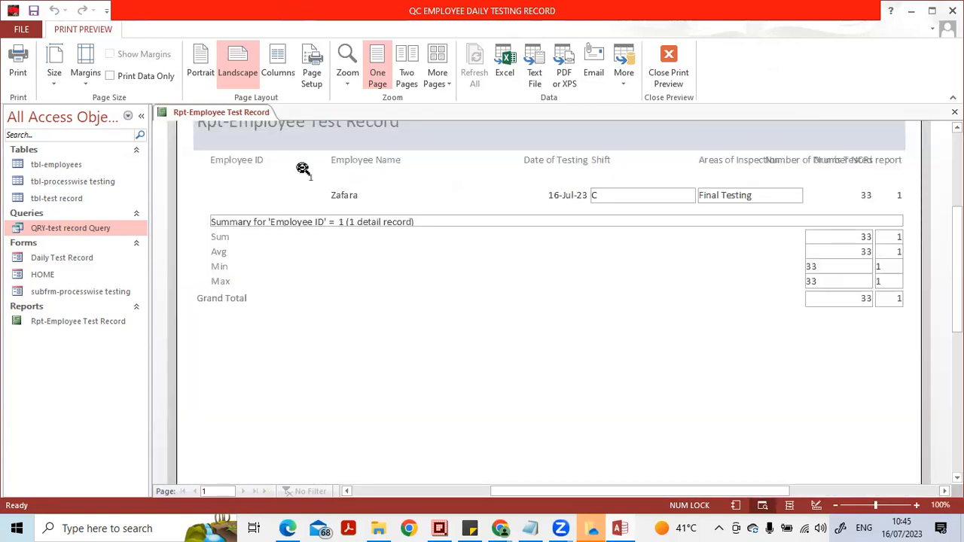
# - Leave the preview and close Rpt-Employee Test Record, saving its design changes
pyautogui.click(656, 75)
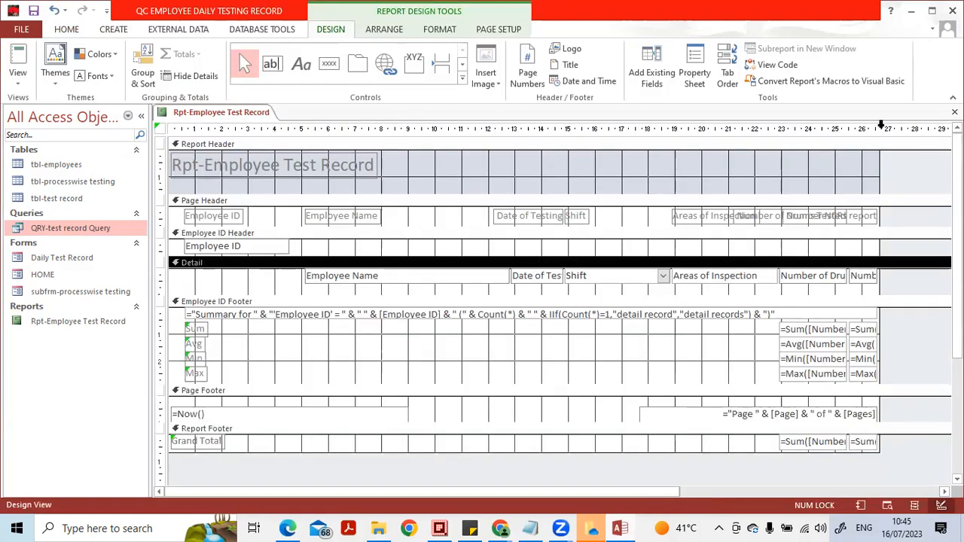
pyautogui.click(955, 111)
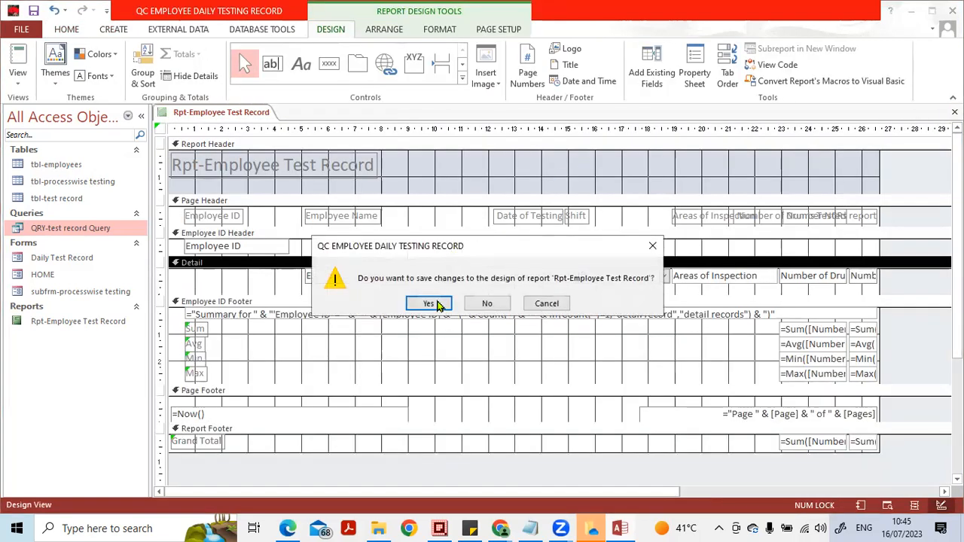
pyautogui.click(429, 304)
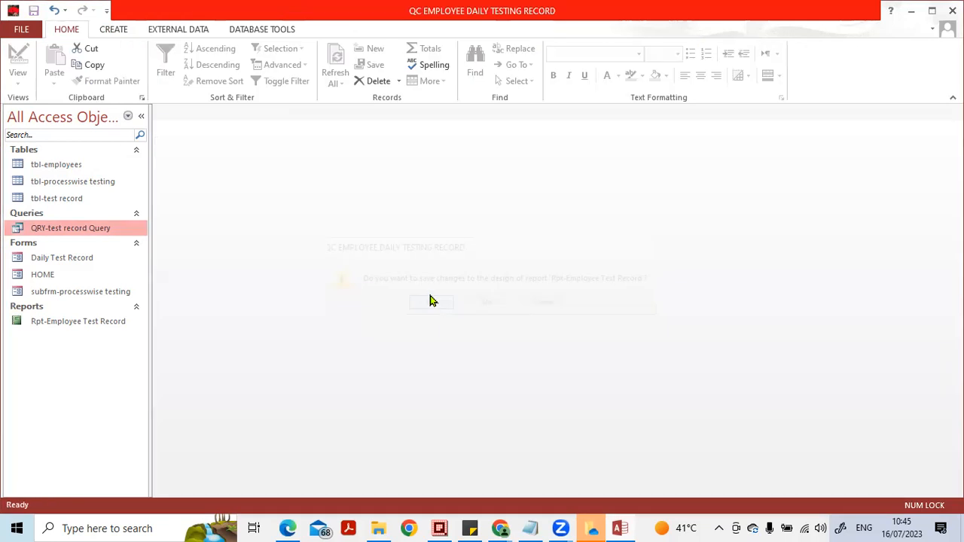
# - Open the HOME form, try its Daily Test Record button, and close the form it opens
pyautogui.doubleClick(49, 277)
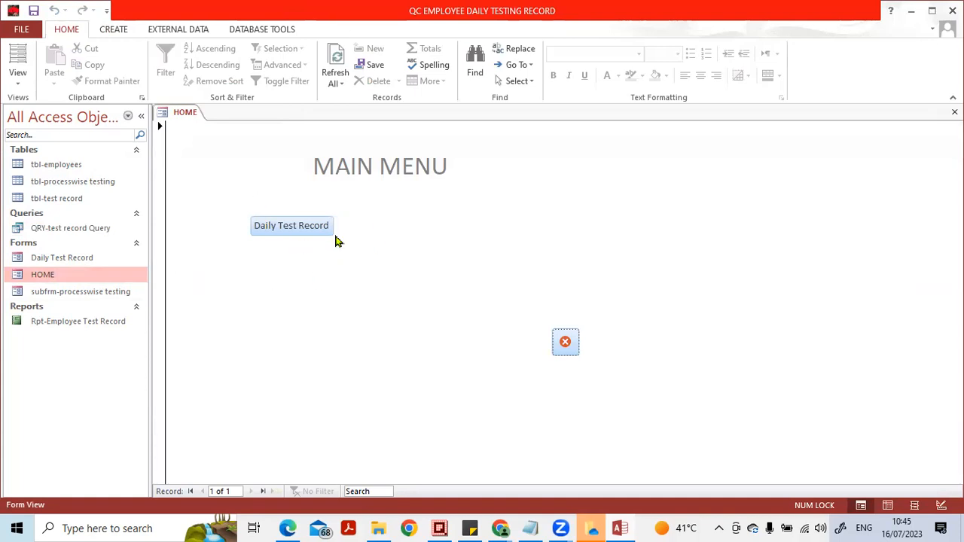
pyautogui.click(297, 229)
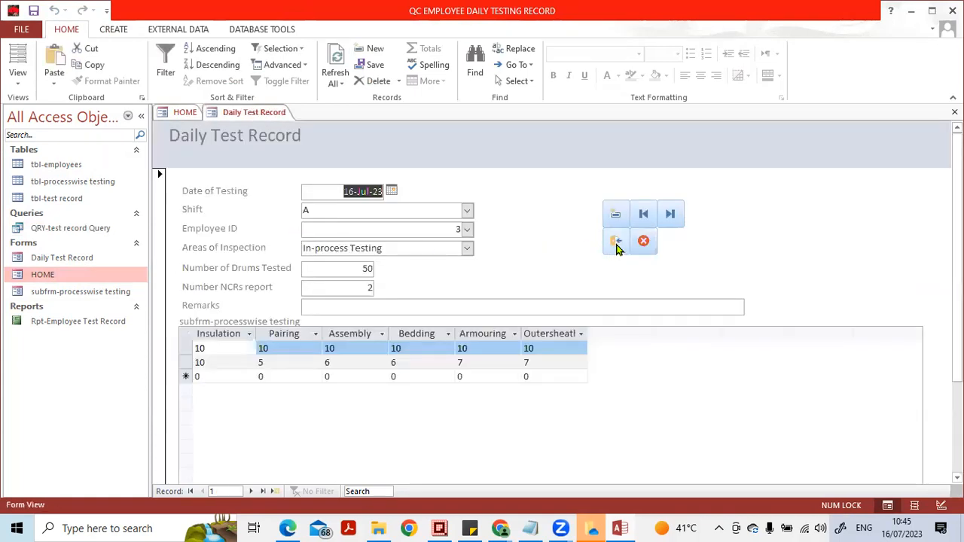
pyautogui.click(615, 241)
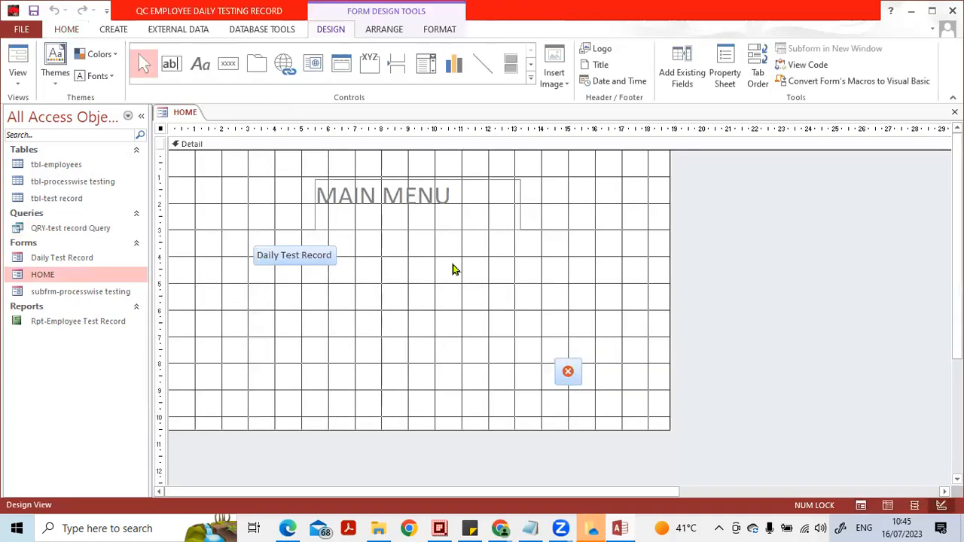
# - Place a command button beside Daily Test Record in the HOME form's design, using the Open Report action for Rpt-Employee Test Record
pyautogui.click(337, 144)
pyautogui.click(228, 66)
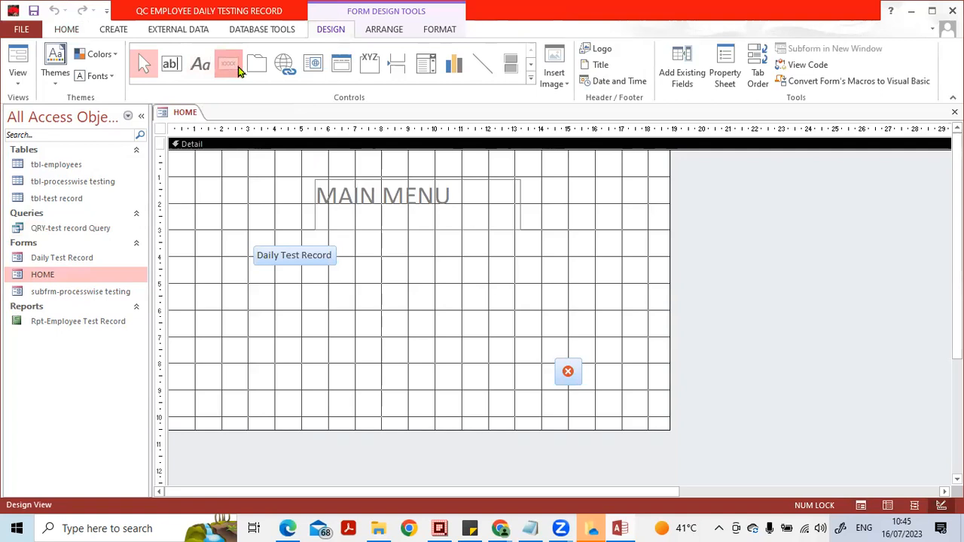
pyautogui.click(398, 253)
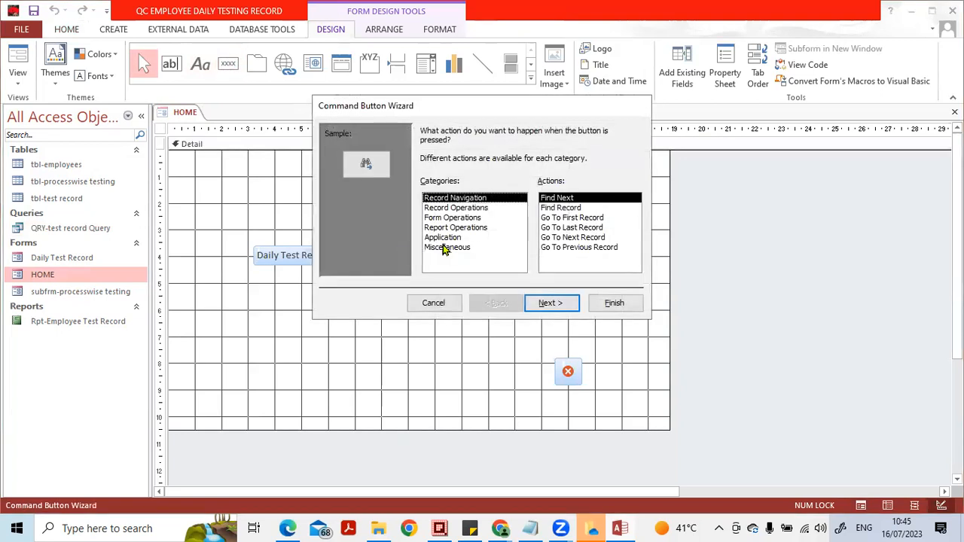
pyautogui.click(455, 227)
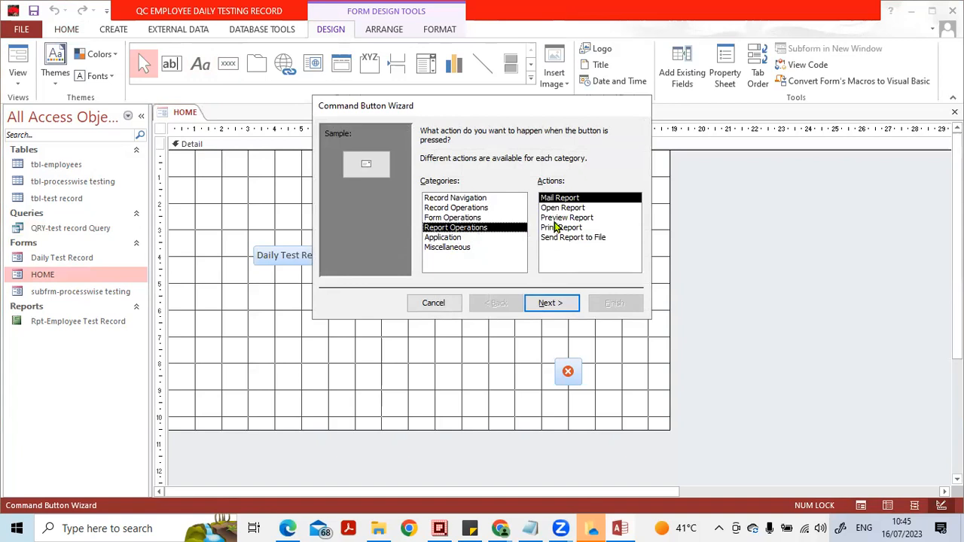
pyautogui.click(562, 209)
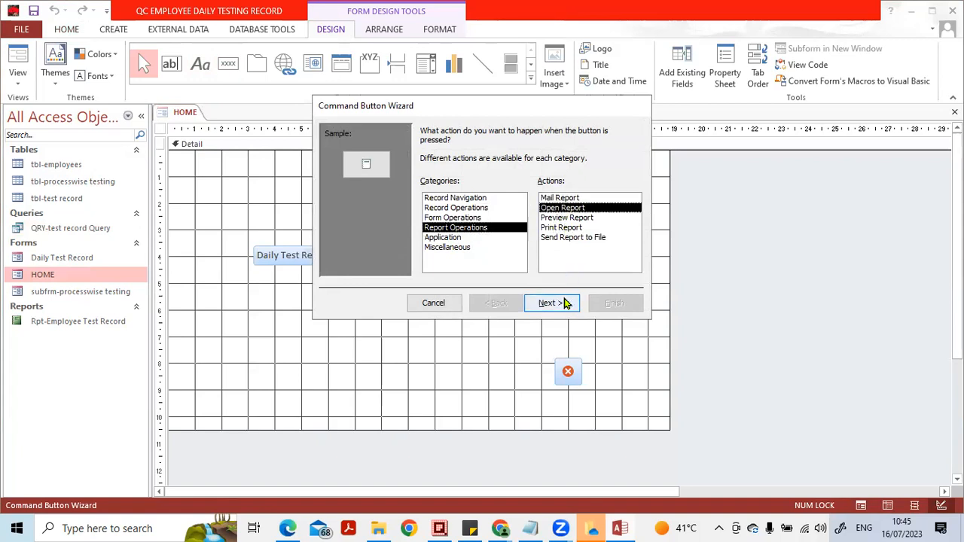
pyautogui.click(553, 303)
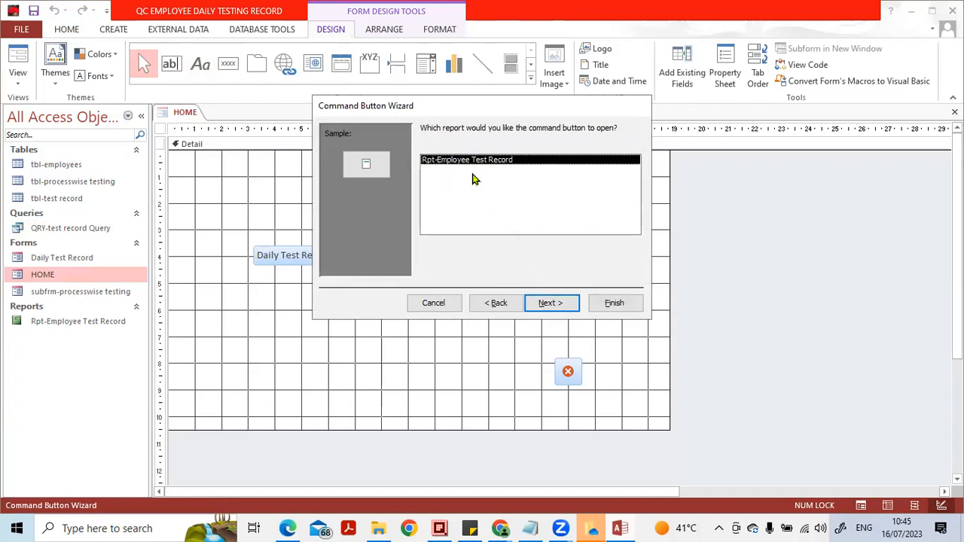
pyautogui.click(553, 303)
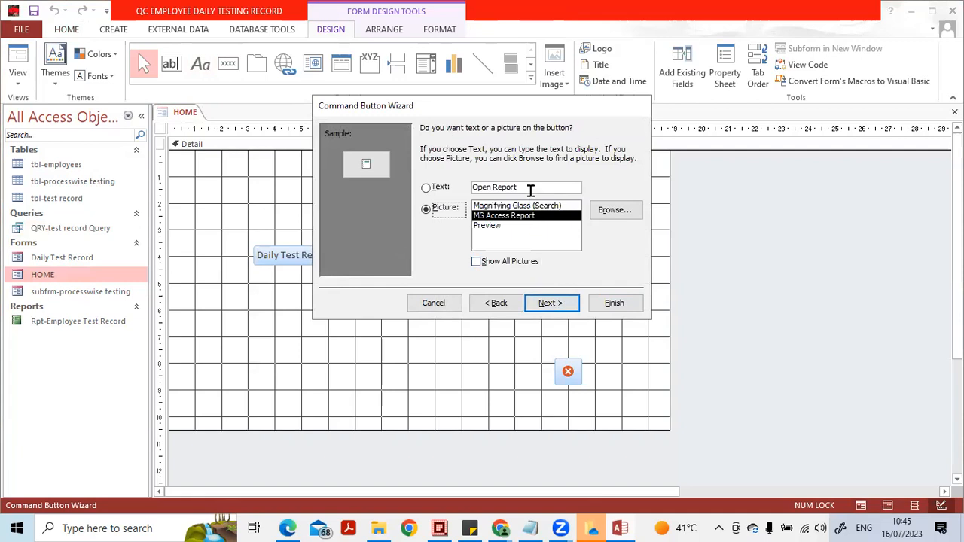
# - Label the new command button with the text "Daily Employee wise testing Report" and finish the wizard
pyautogui.click(530, 188)
pyautogui.click(445, 185)
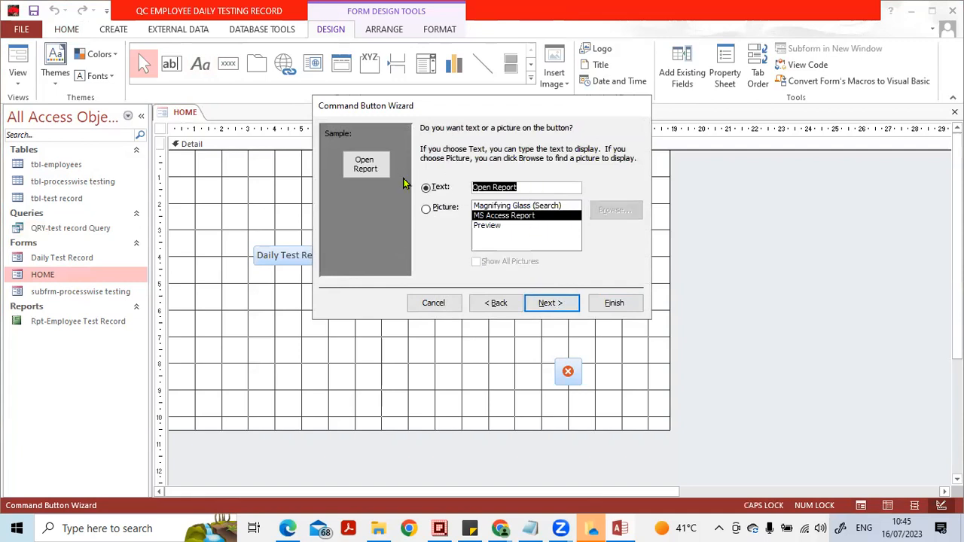
pyautogui.write('Dai')
pyautogui.press('capslock')
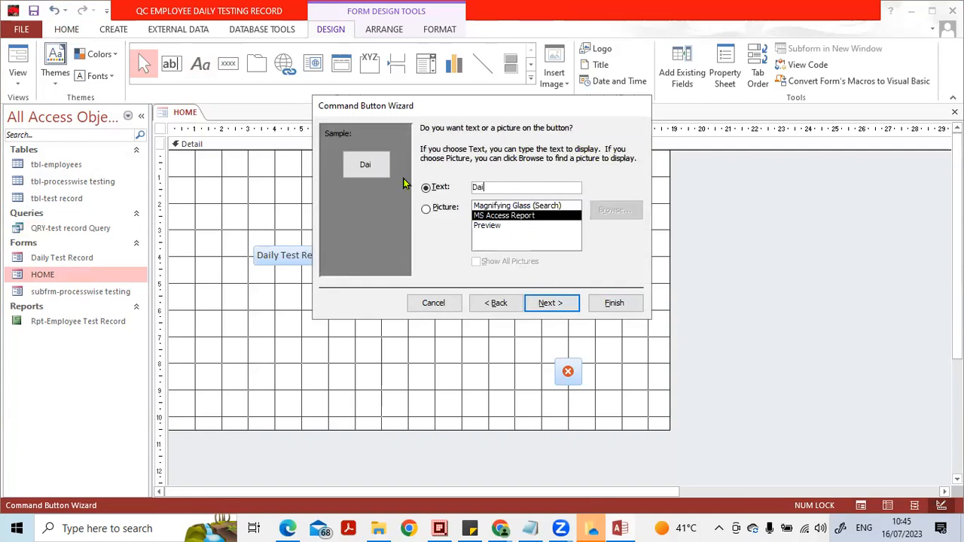
pyautogui.write('ly')
pyautogui.press('capslock')
pyautogui.write('E')
pyautogui.press('capslock')
pyautogui.write('mployee wise testing Report')
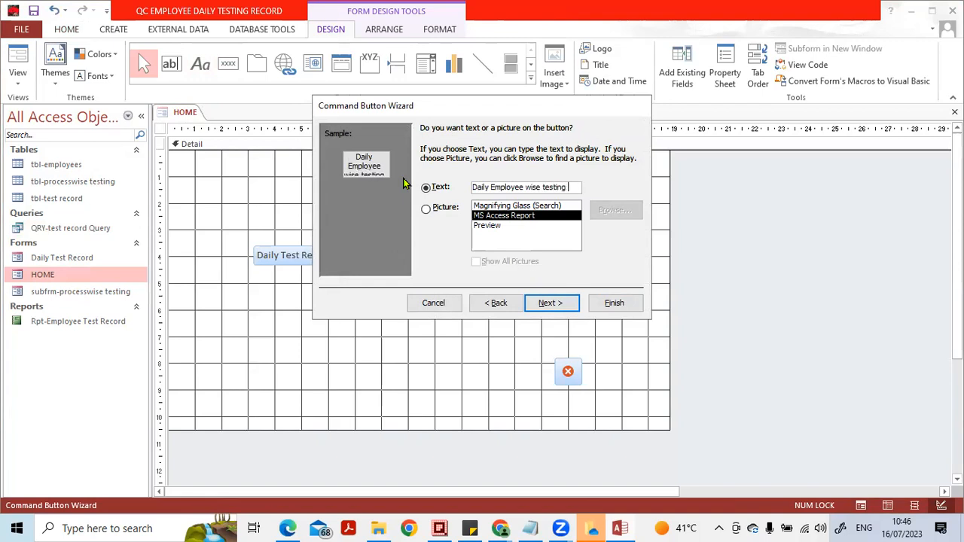
pyautogui.click(550, 302)
pyautogui.click(614, 303)
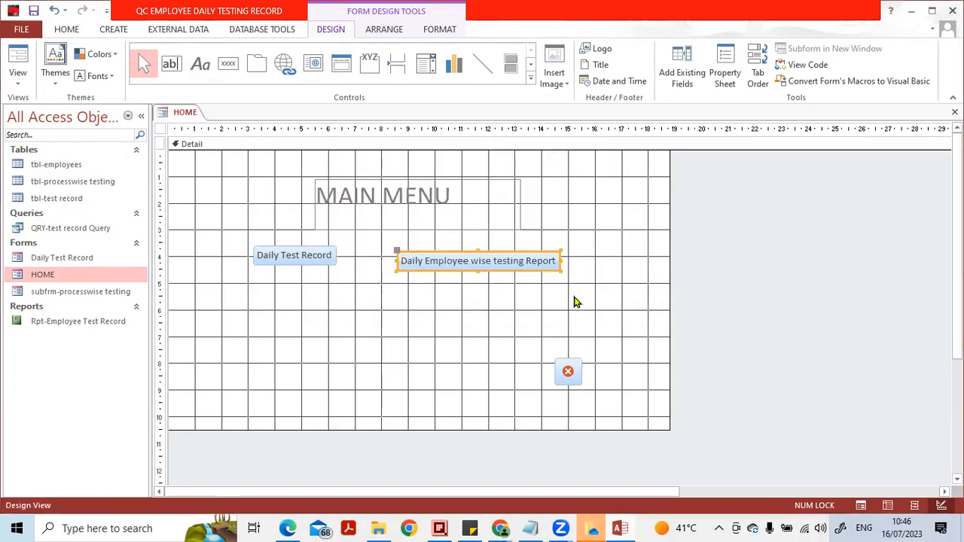
# - Close the HOME form, saving its design changes
pyautogui.click(829, 196)
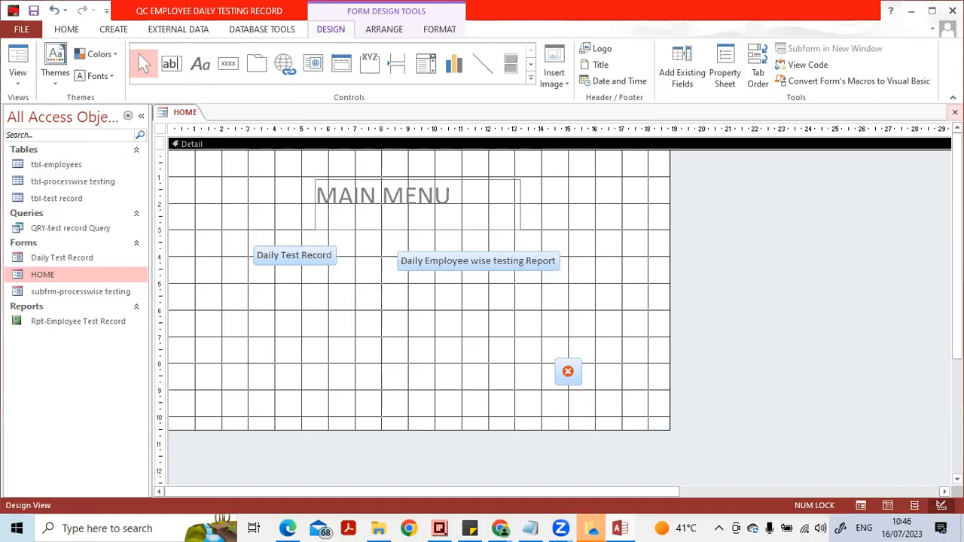
pyautogui.click(954, 112)
pyautogui.click(424, 304)
# - Reopen HOME, test its Daily Employee wise testing Report button with employee no 3, and close the report
pyautogui.doubleClick(94, 277)
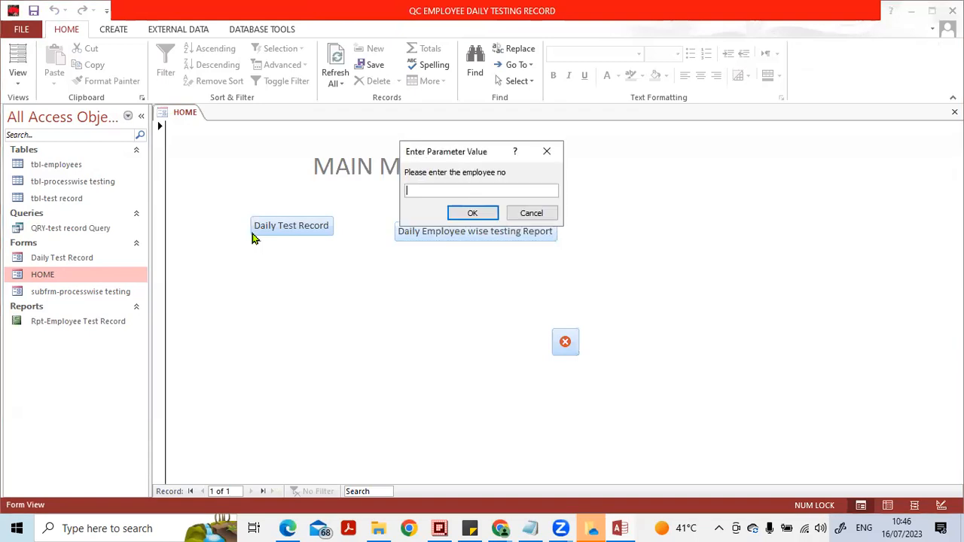
pyautogui.write('3')
pyautogui.press('Return')
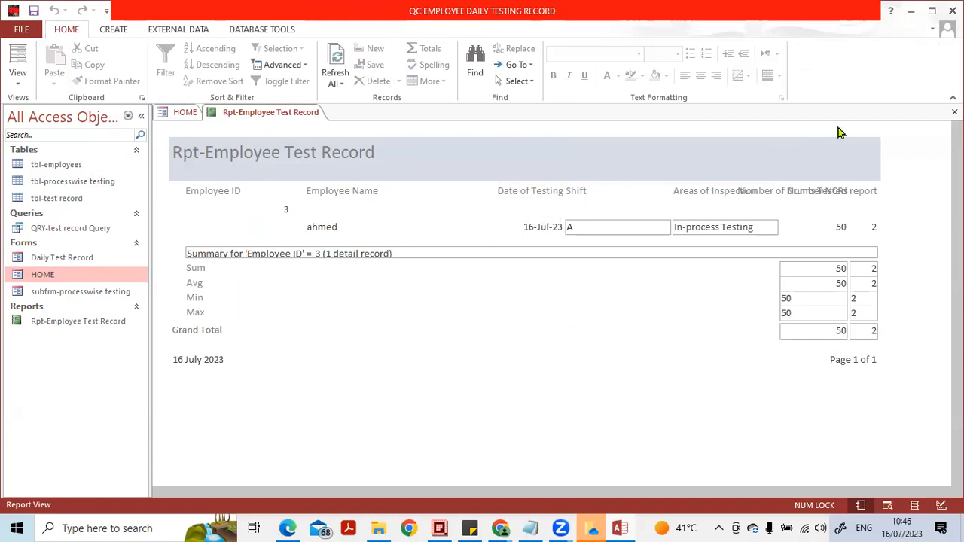
pyautogui.click(954, 112)
# - Remove the Employee ID parameter criterion from the design of QRY-test record Query and close the query with its changes saved
pyautogui.click(64, 232)
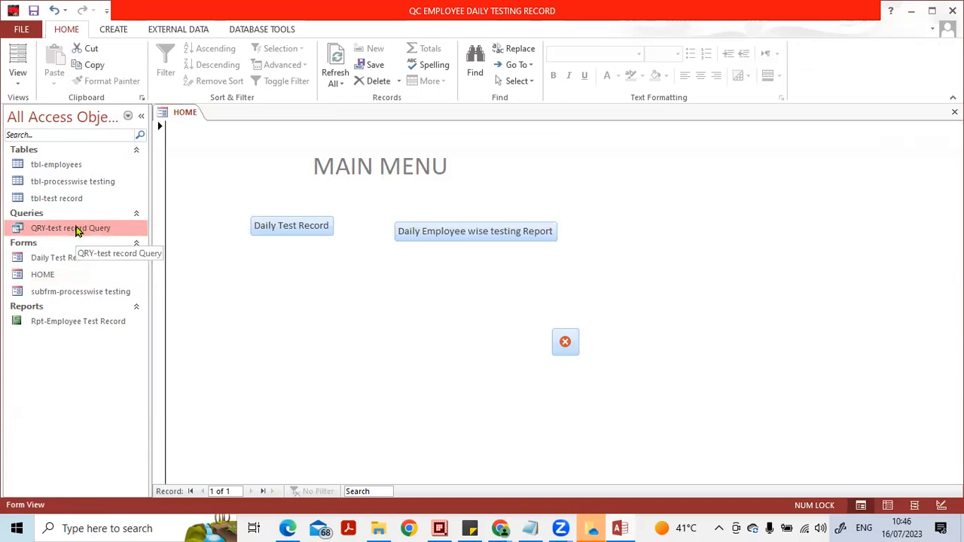
pyautogui.rightClick(76, 231)
pyautogui.click(113, 250)
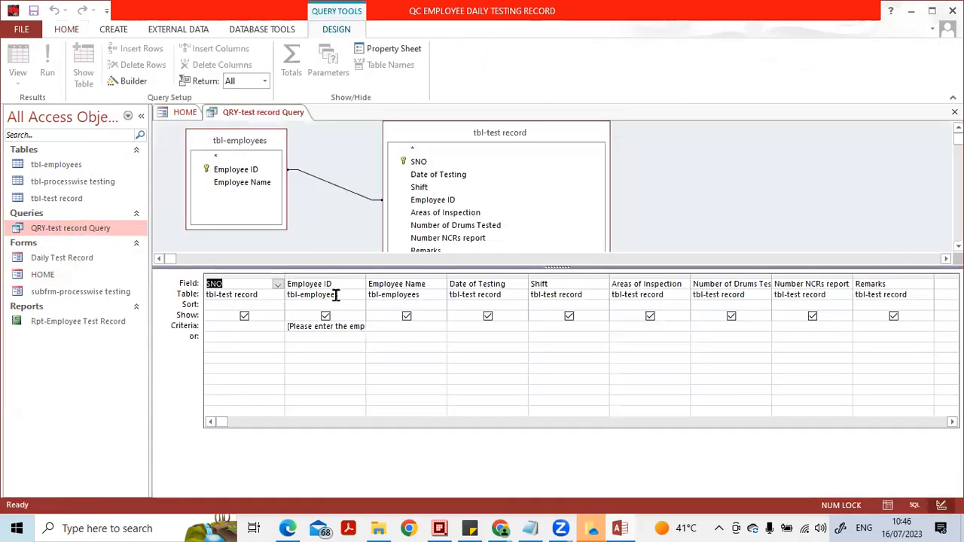
pyautogui.click(338, 339)
pyautogui.press('Up')
pyautogui.press('Delete')
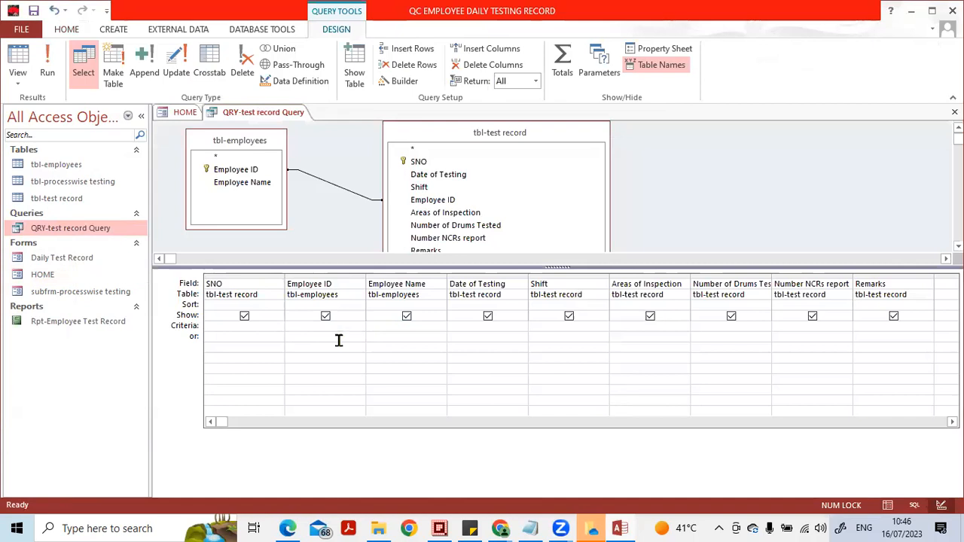
pyautogui.click(954, 112)
pyautogui.click(430, 304)
# - Open the Daily Employee wise testing Report from HOME, look through all employees' entries, and close it
pyautogui.click(481, 235)
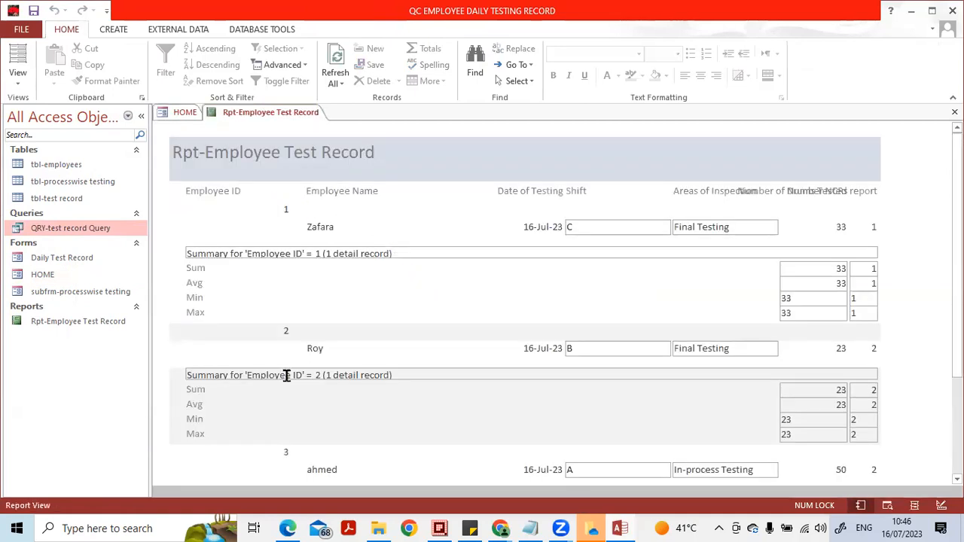
pyautogui.scroll(-1, 324, 296)
pyautogui.scroll(1, 302, 242)
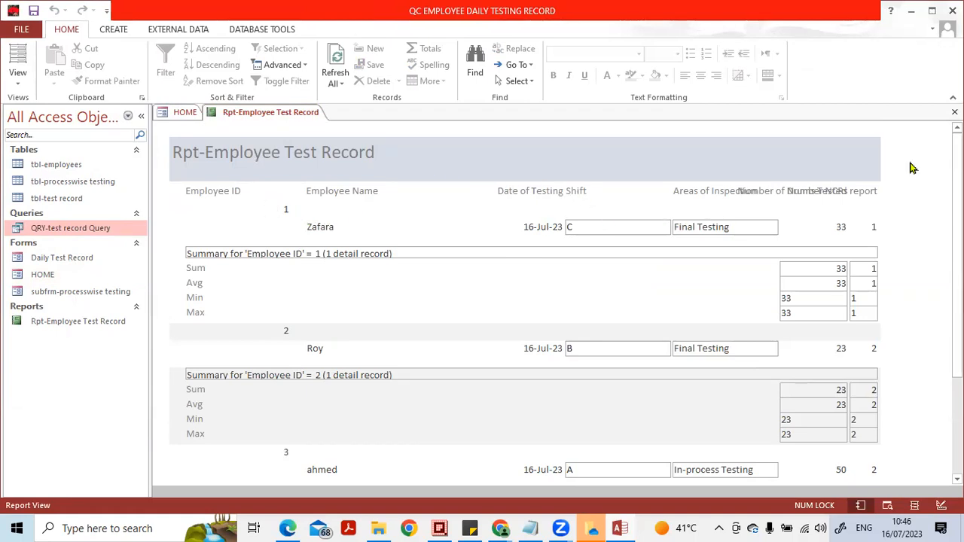
pyautogui.click(954, 112)
# - Open the Daily Test Record form from HOME and add a new record with Date of Testing 15-Jul-23
pyautogui.click(303, 223)
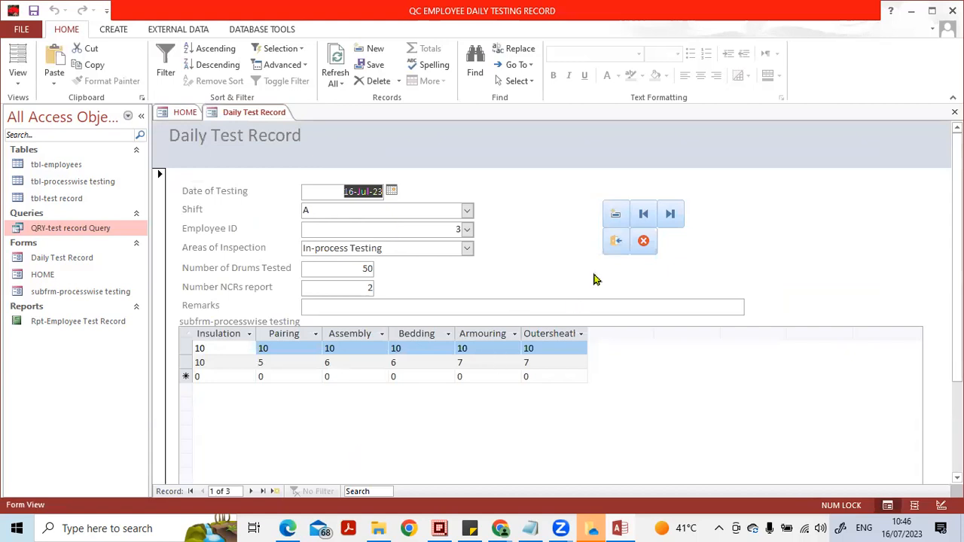
pyautogui.click(615, 216)
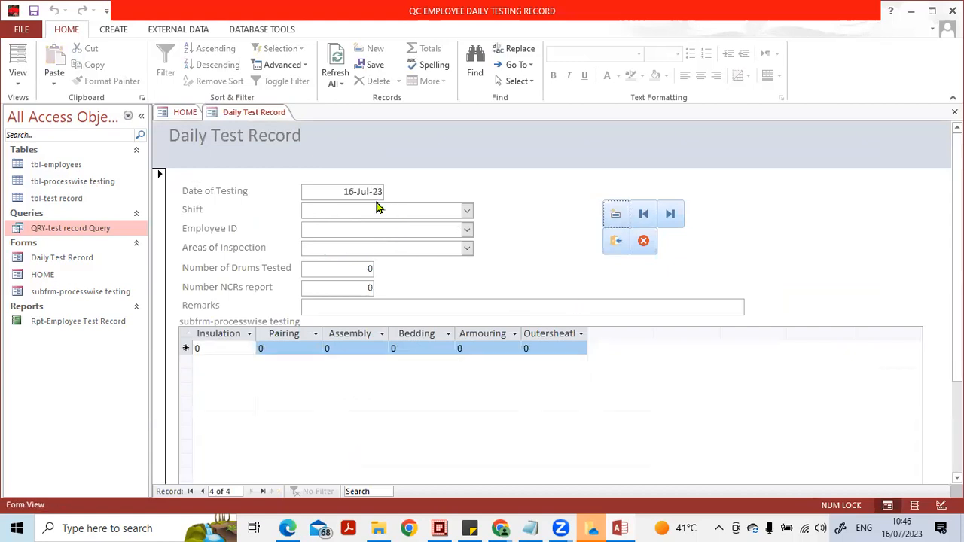
pyautogui.click(374, 191)
pyautogui.click(392, 191)
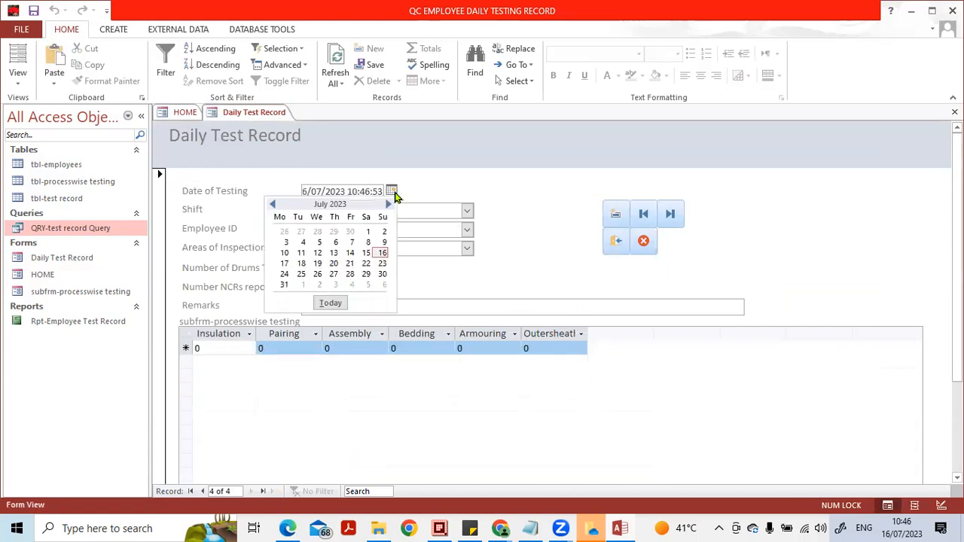
pyautogui.click(367, 252)
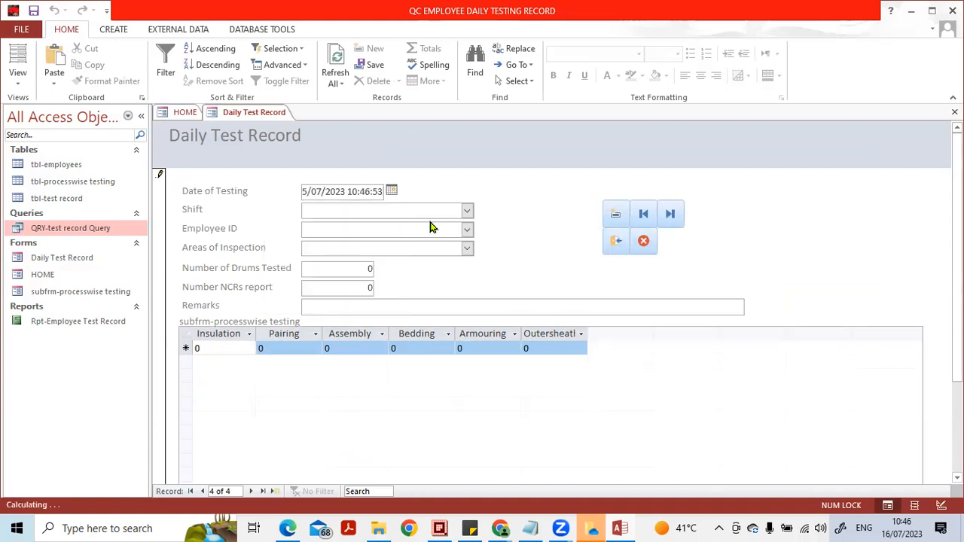
# - Set the new record's Shift to A, Employee ID to 1 and Areas of Inspection to In-process Testing
pyautogui.click(468, 211)
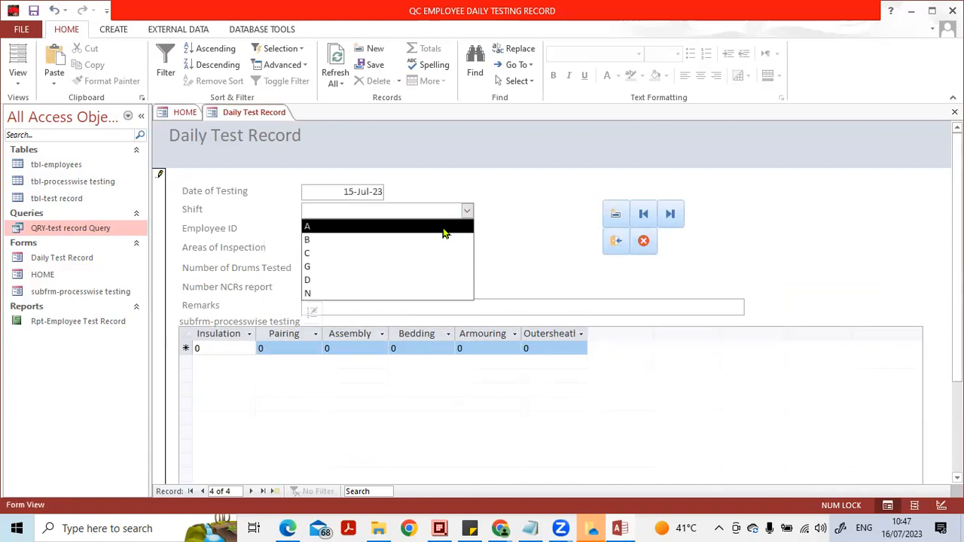
pyautogui.click(443, 225)
pyautogui.click(467, 229)
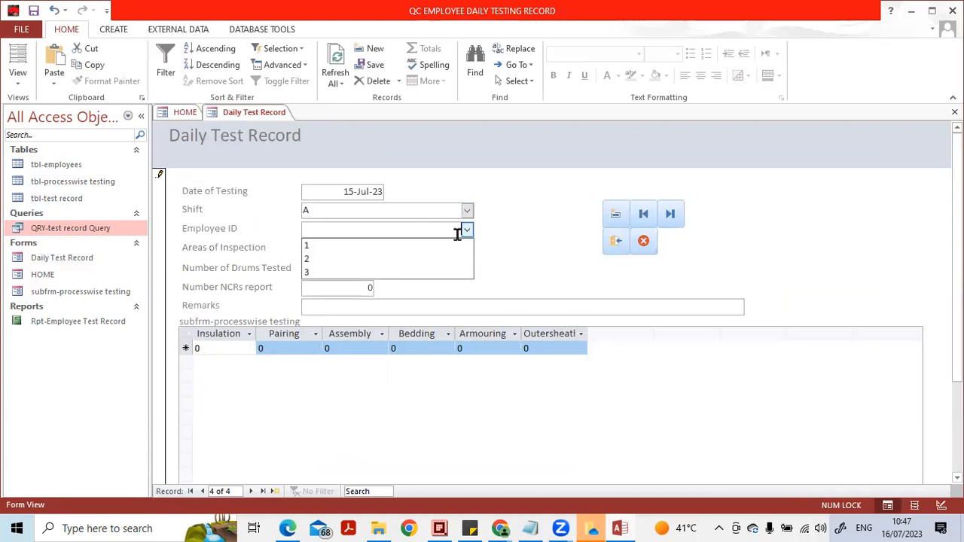
pyautogui.click(452, 248)
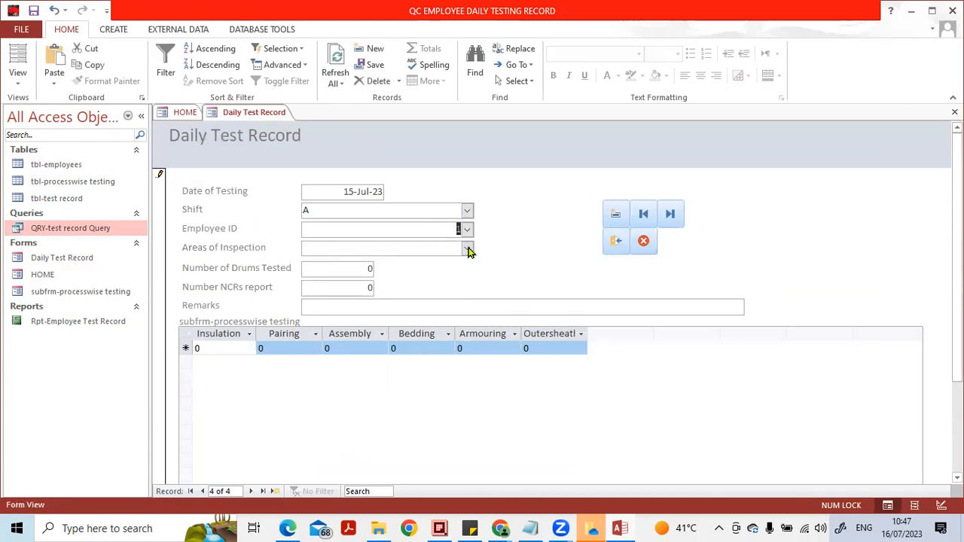
pyautogui.click(467, 249)
pyautogui.click(430, 263)
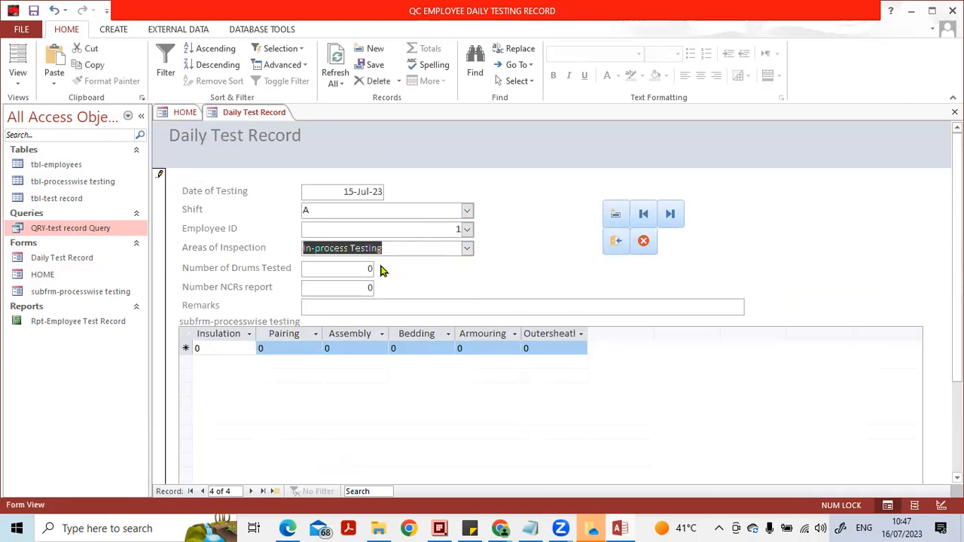
# - Enter 22 as the Number of Drums Tested and 1 as the Number NCRs report
pyautogui.doubleClick(361, 268)
pyautogui.write('22')
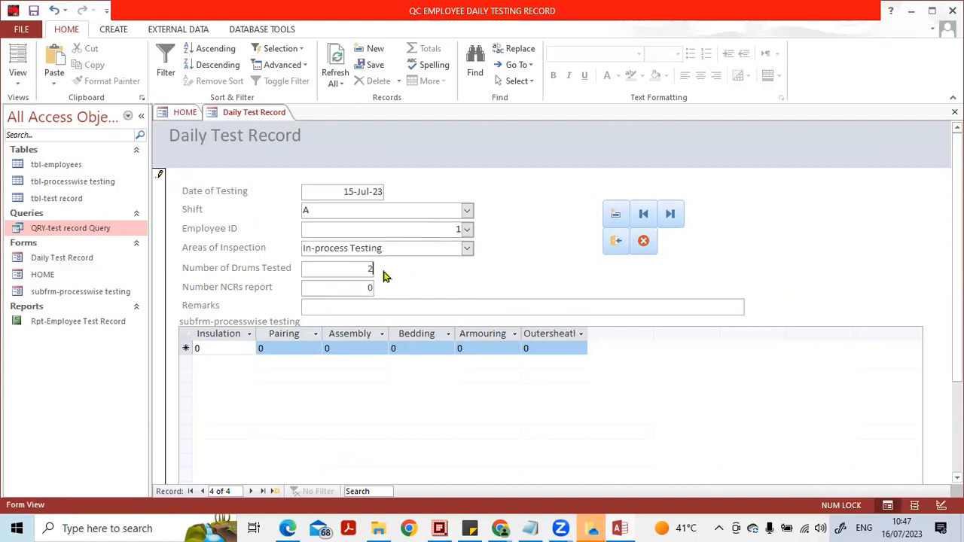
pyautogui.doubleClick(370, 285)
pyautogui.write('1')
# - Fill the process-wise subform row with Insulation 1 and 2 for each of the Pairing through Outersheath fields, and close the form
pyautogui.click(299, 349)
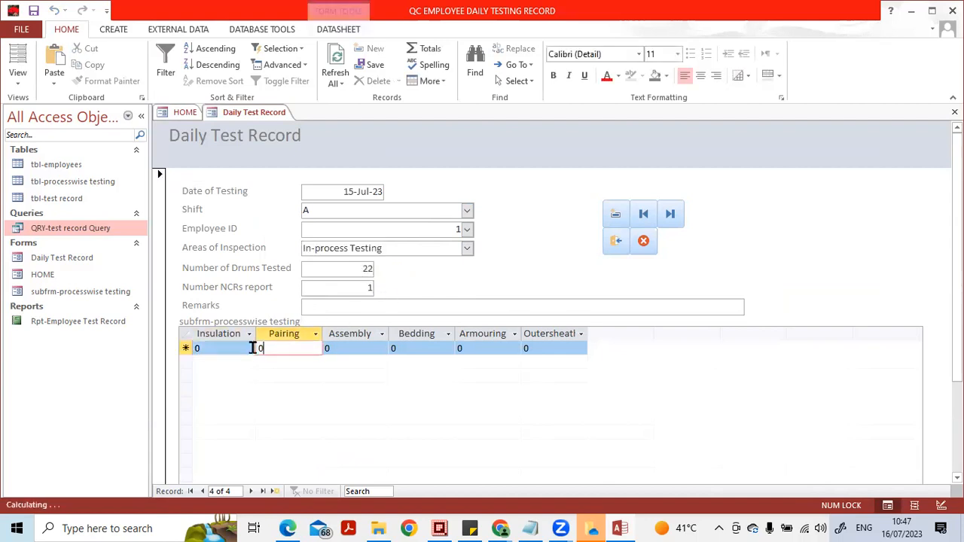
pyautogui.click(189, 347)
pyautogui.write('1')
pyautogui.press('Tab')
pyautogui.press('2')
pyautogui.press('Tab')
pyautogui.press('2')
pyautogui.press('Tab')
pyautogui.press('2')
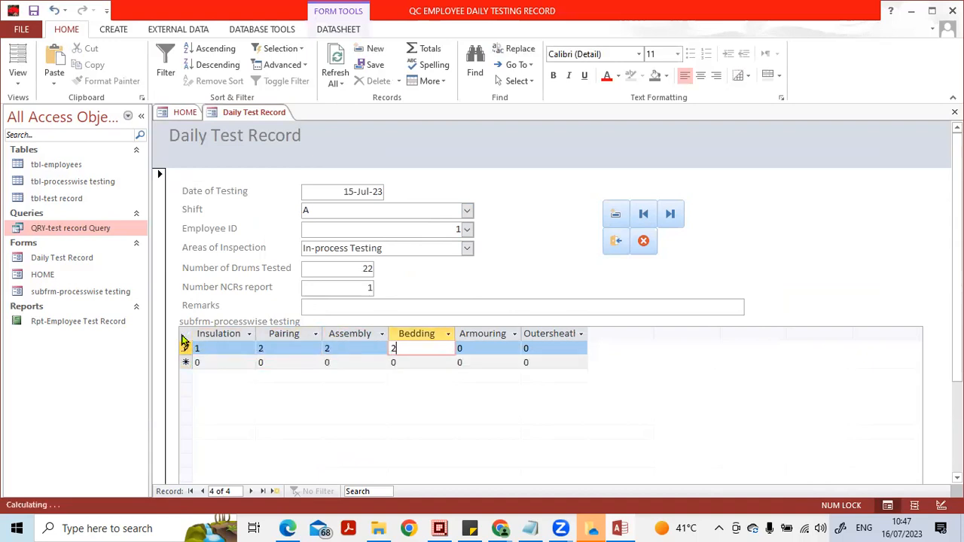
pyautogui.press('Tab')
pyautogui.press('2')
pyautogui.press('Tab')
pyautogui.write('2')
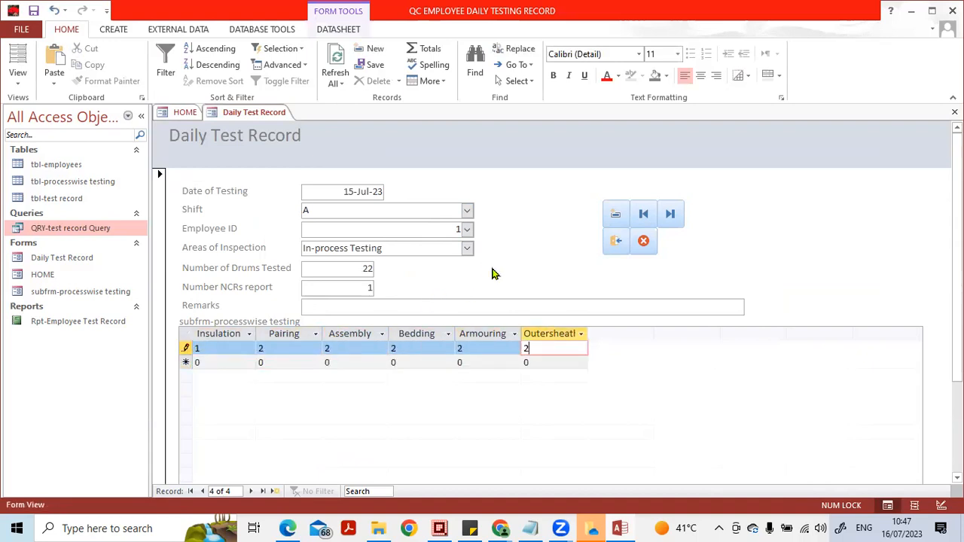
pyautogui.click(614, 242)
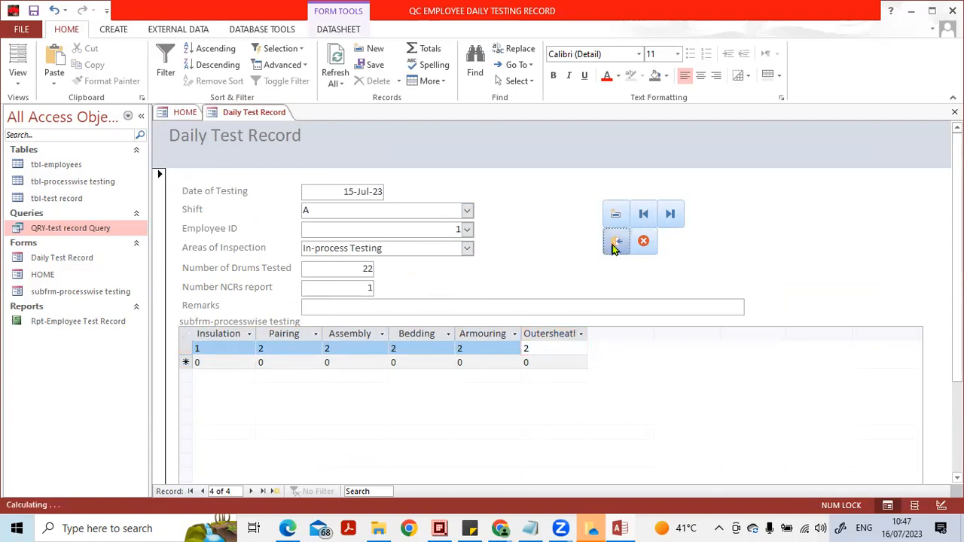
# - Open the employee testing report from HOME, collapse the object list, and review each employee's records and summary figures
pyautogui.click(476, 232)
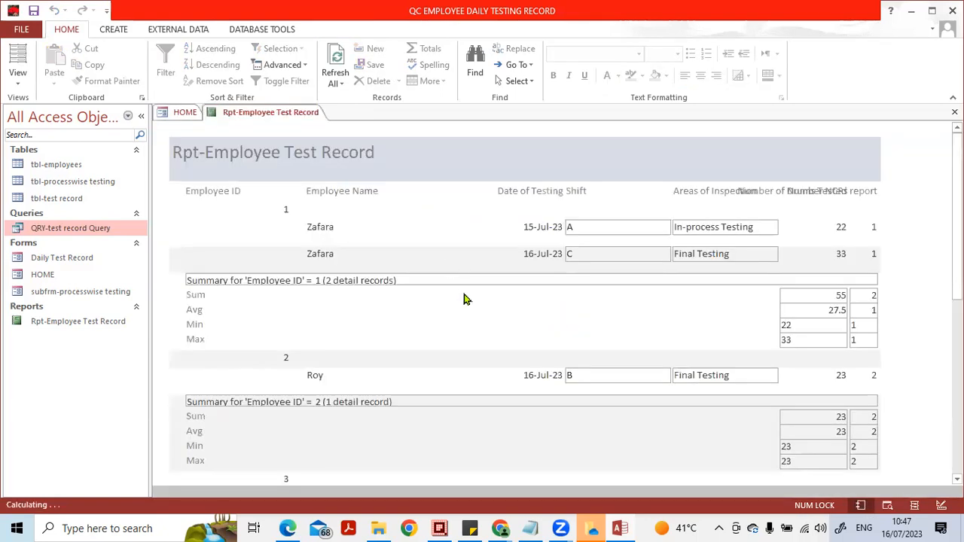
pyautogui.scroll(-2, 420, 316)
pyautogui.scroll(-3, 420, 308)
pyautogui.scroll(5, 420, 308)
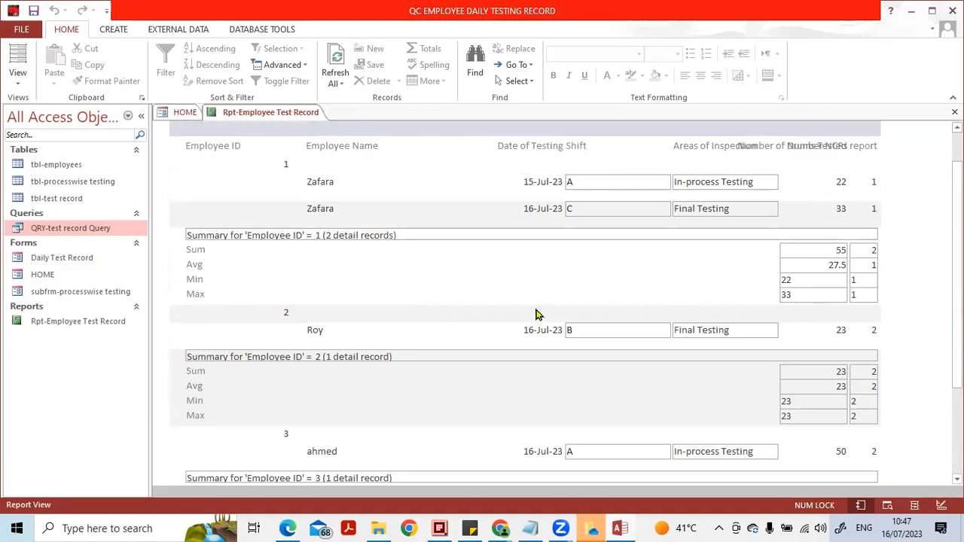
pyautogui.click(140, 116)
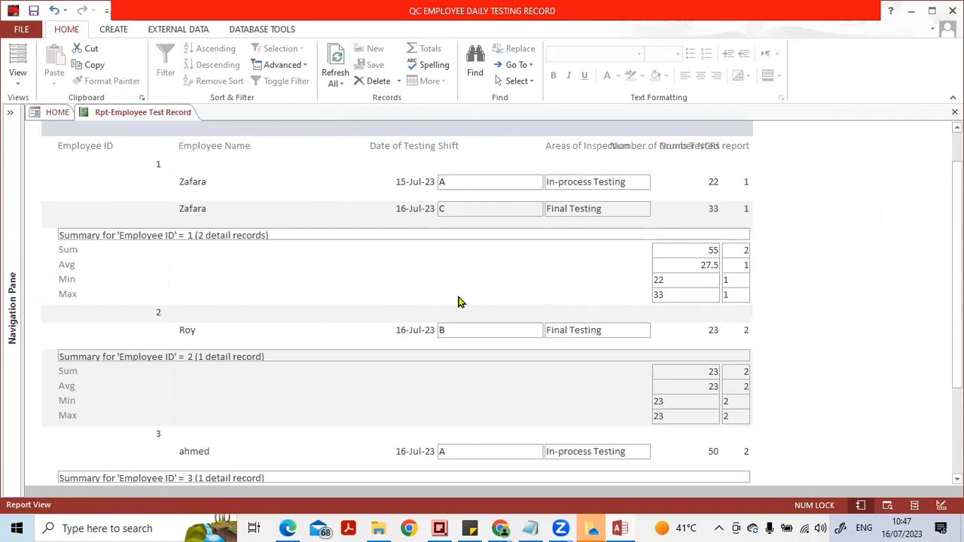
pyautogui.scroll(2, 401, 286)
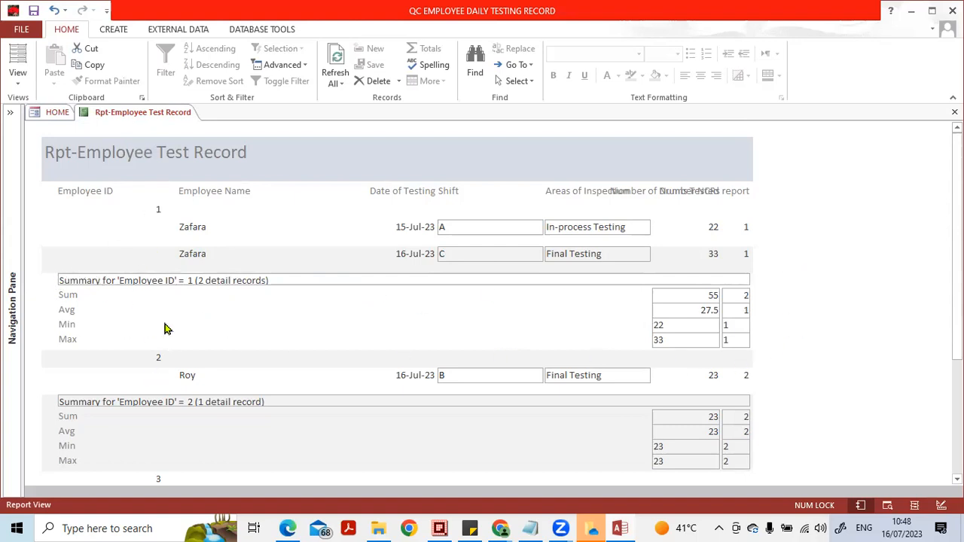
# - Switch Rpt-Employee Test Record to Design view and mark out its report, page and Employee ID header and footer sections and Detail
pyautogui.click(942, 504)
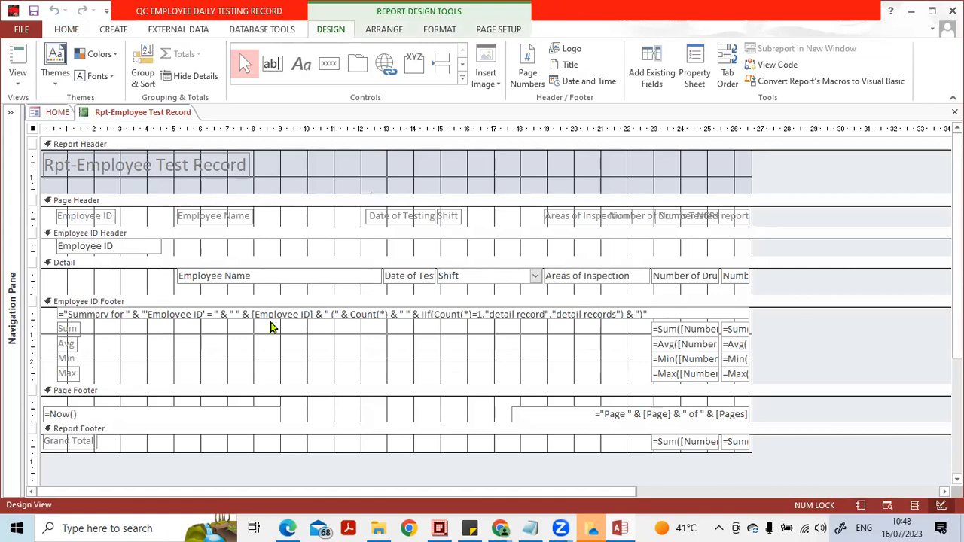
pyautogui.moveTo(133, 148)
pyautogui.mouseDown()
pyautogui.moveTo(113, 135)
pyautogui.moveTo(63, 161)
pyautogui.moveTo(109, 158)
pyautogui.moveTo(47, 208)
pyautogui.moveTo(99, 219)
pyautogui.moveTo(106, 189)
pyautogui.mouseUp()
pyautogui.moveTo(146, 221)
pyautogui.mouseDown()
pyautogui.moveTo(68, 220)
pyautogui.moveTo(147, 273)
pyautogui.moveTo(127, 214)
pyautogui.mouseUp()
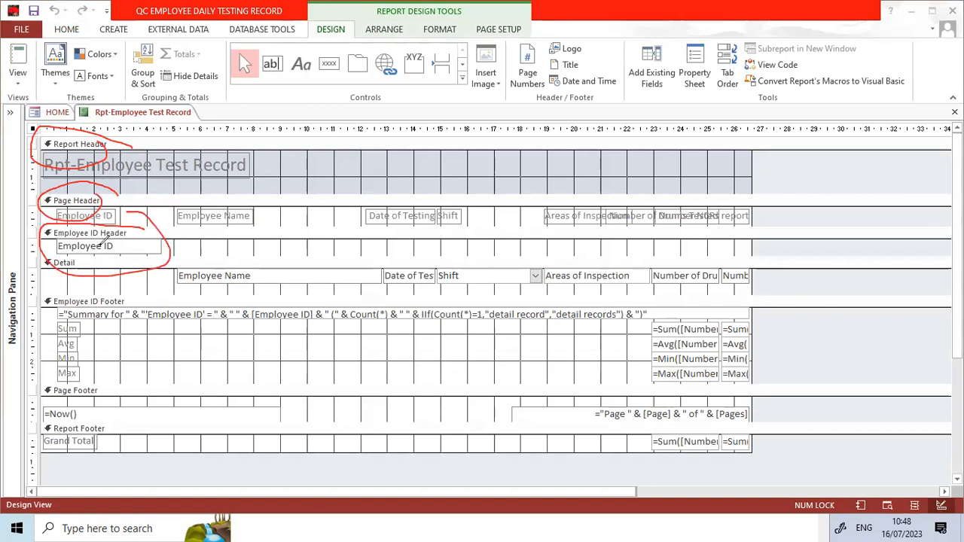
pyautogui.moveTo(92, 256)
pyautogui.mouseDown()
pyautogui.moveTo(52, 250)
pyautogui.moveTo(75, 250)
pyautogui.moveTo(66, 316)
pyautogui.moveTo(147, 290)
pyautogui.mouseUp()
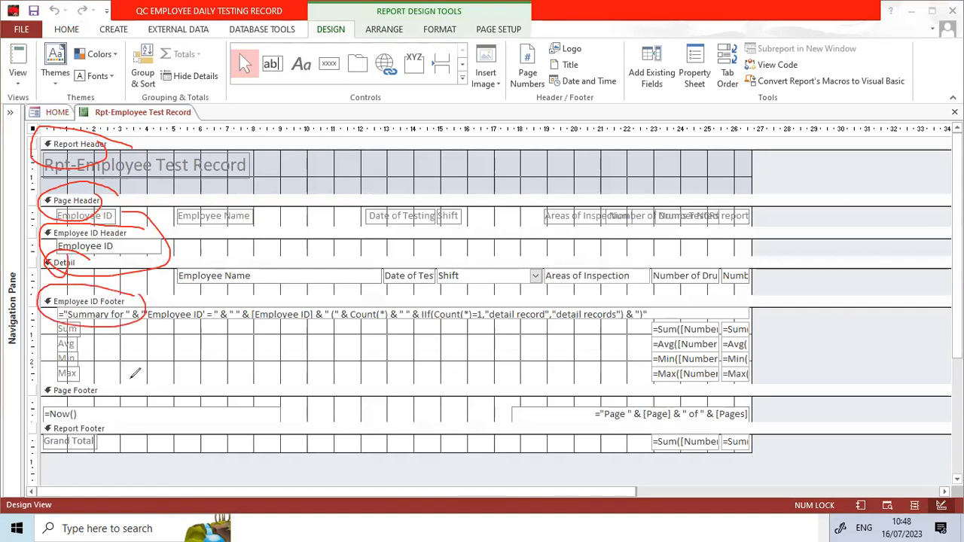
pyautogui.moveTo(83, 368)
pyautogui.mouseDown()
pyautogui.moveTo(35, 385)
pyautogui.moveTo(124, 380)
pyautogui.moveTo(84, 369)
pyautogui.mouseUp()
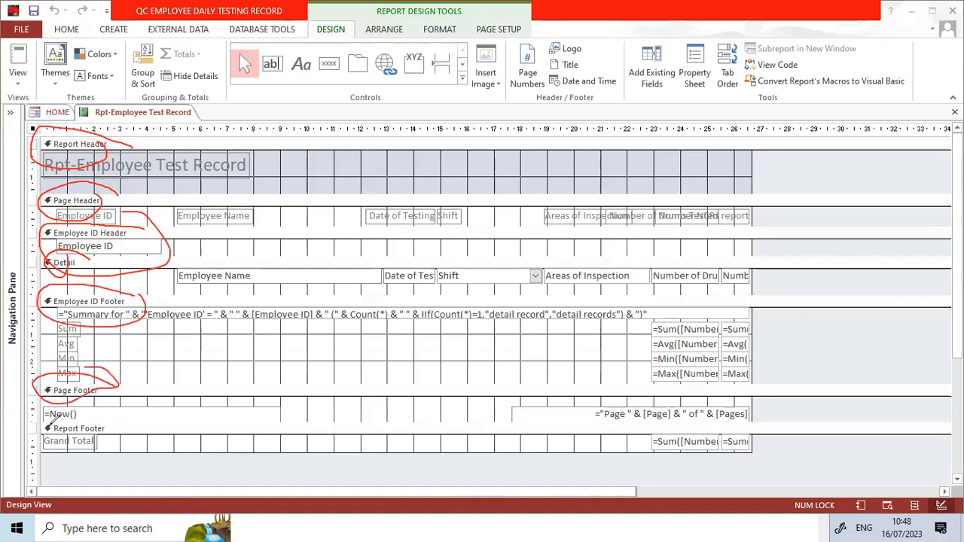
pyautogui.moveTo(129, 420)
pyautogui.mouseDown()
pyautogui.moveTo(38, 427)
pyautogui.moveTo(105, 449)
pyautogui.moveTo(125, 423)
pyautogui.mouseUp()
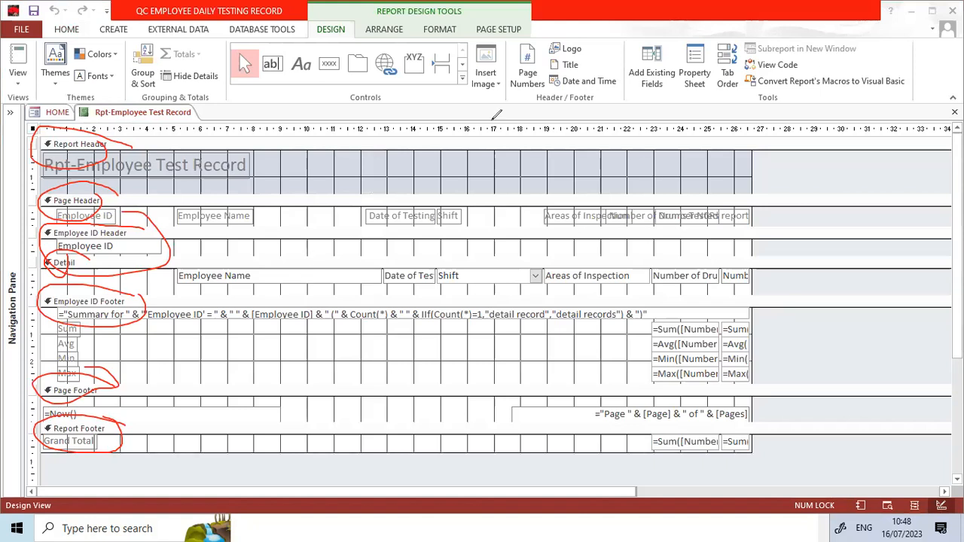
pyautogui.moveTo(85, 137)
pyautogui.mouseDown()
pyautogui.moveTo(189, 244)
pyautogui.moveTo(80, 271)
pyautogui.moveTo(77, 436)
pyautogui.mouseUp()
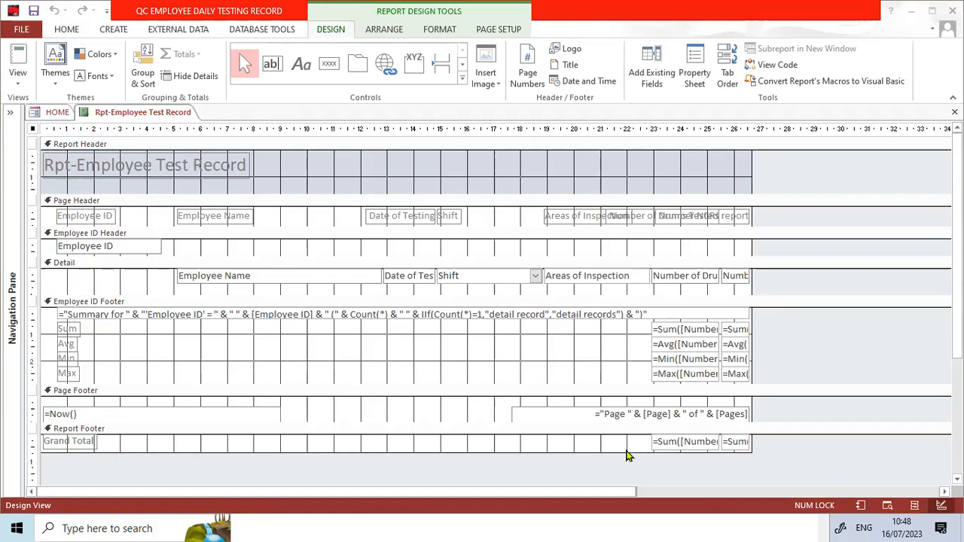
# - Preview the printed report with its per-employee summaries, and set the Employee ID Footer section's Visible property to No in Design view
pyautogui.click(74, 304)
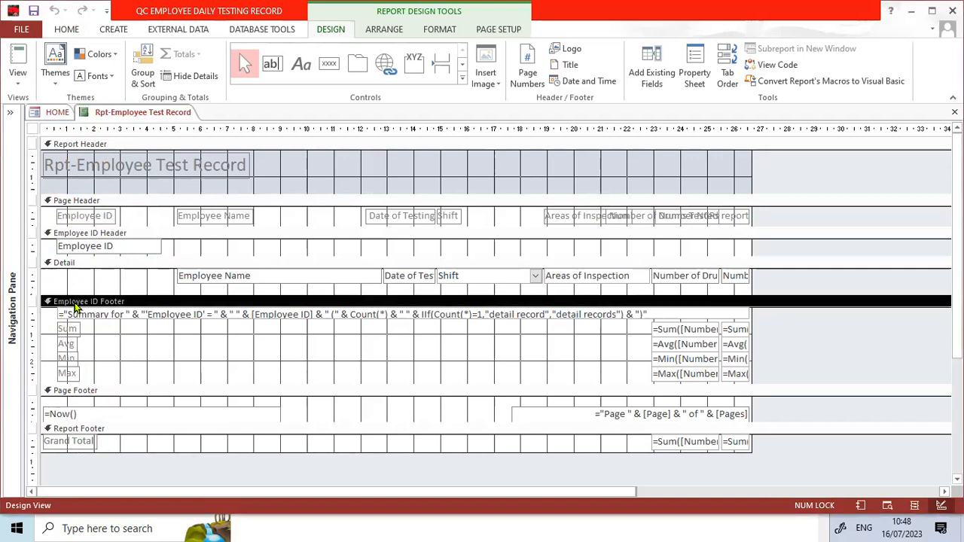
pyautogui.click(886, 505)
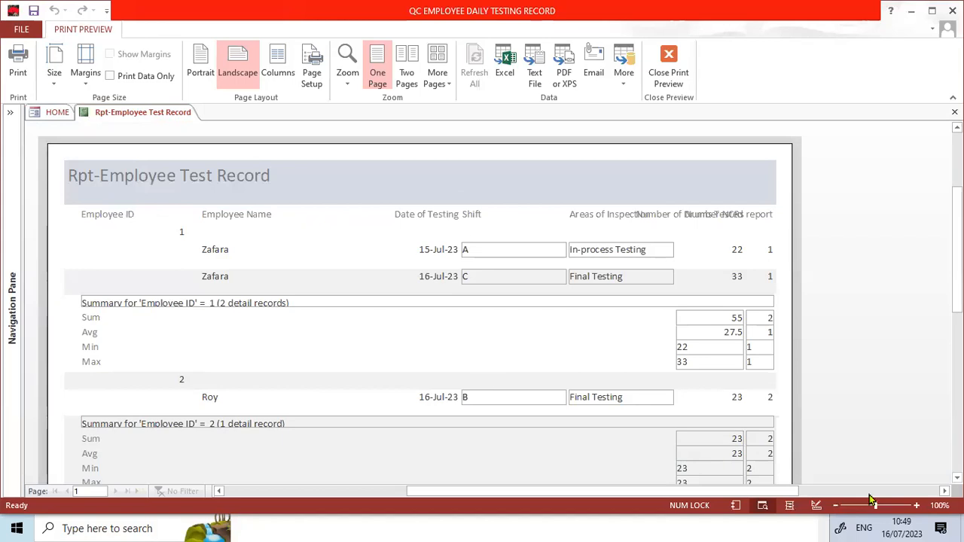
pyautogui.click(817, 505)
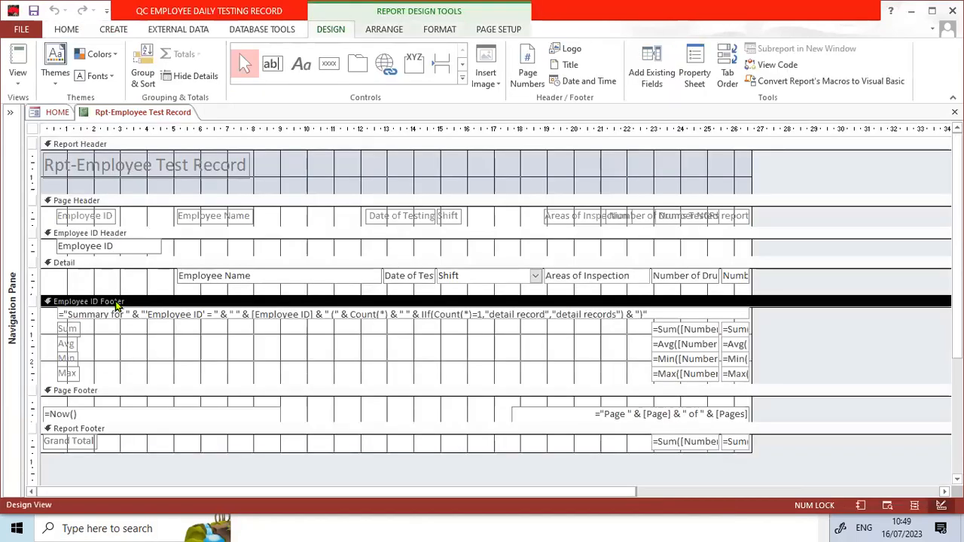
pyautogui.doubleClick(116, 305)
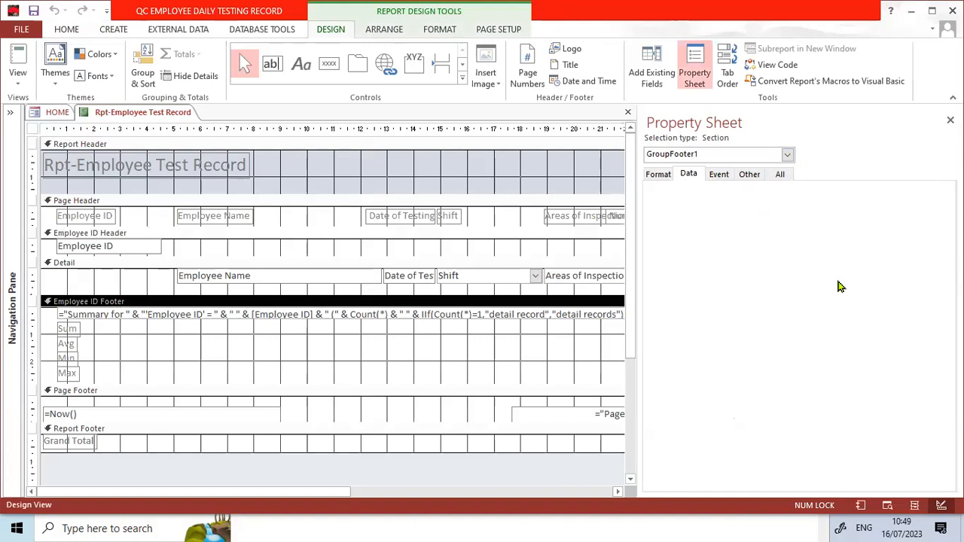
pyautogui.click(663, 175)
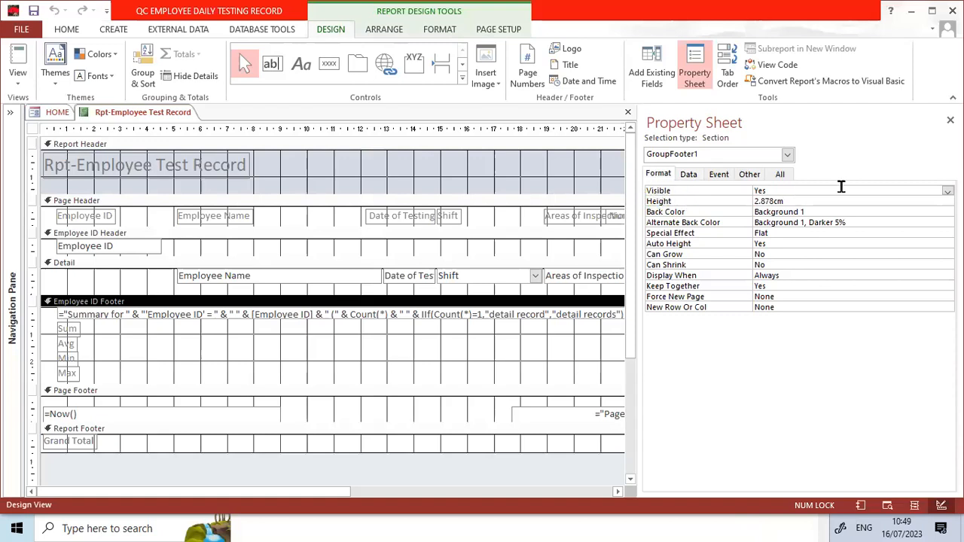
pyautogui.click(948, 192)
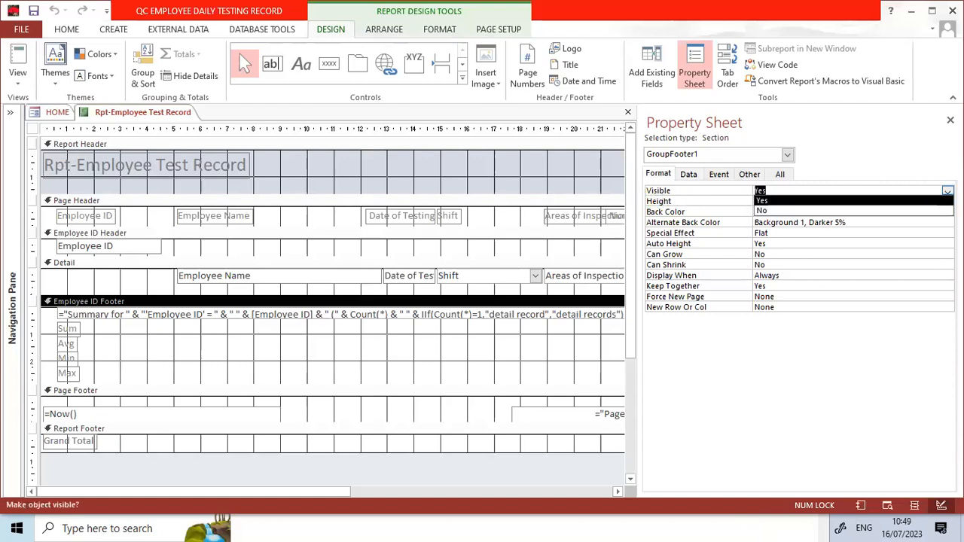
pyautogui.click(829, 211)
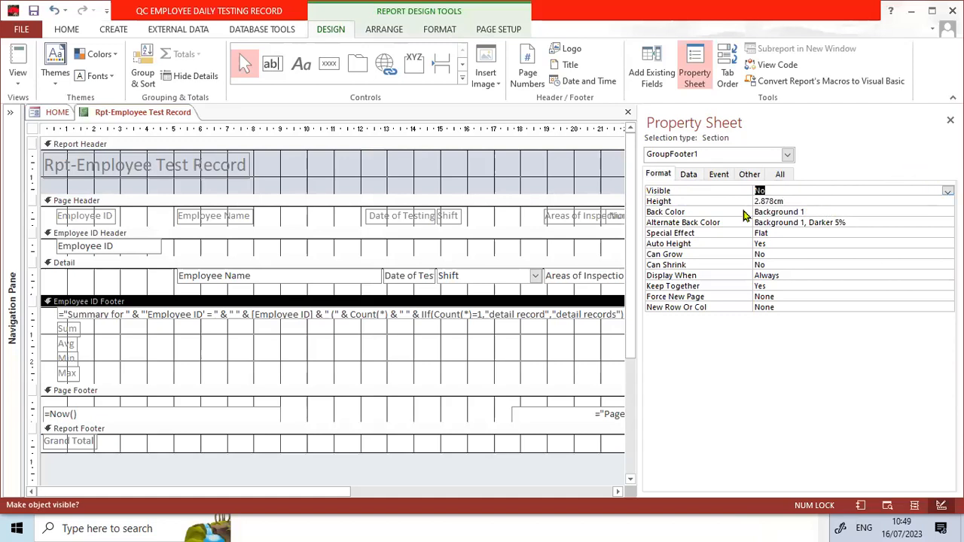
pyautogui.click(480, 303)
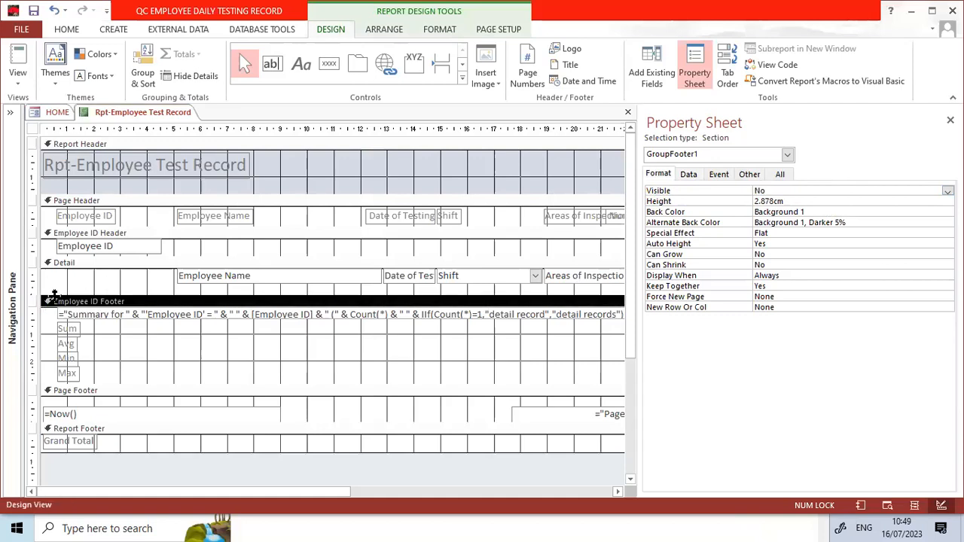
pyautogui.click(687, 177)
pyautogui.click(656, 177)
pyautogui.click(687, 177)
pyautogui.click(717, 176)
pyautogui.click(748, 175)
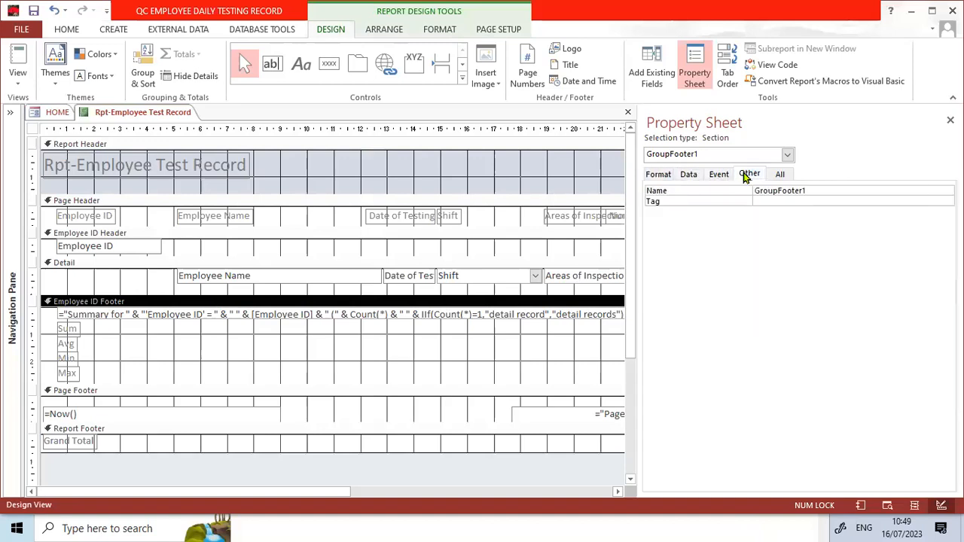
pyautogui.click(660, 176)
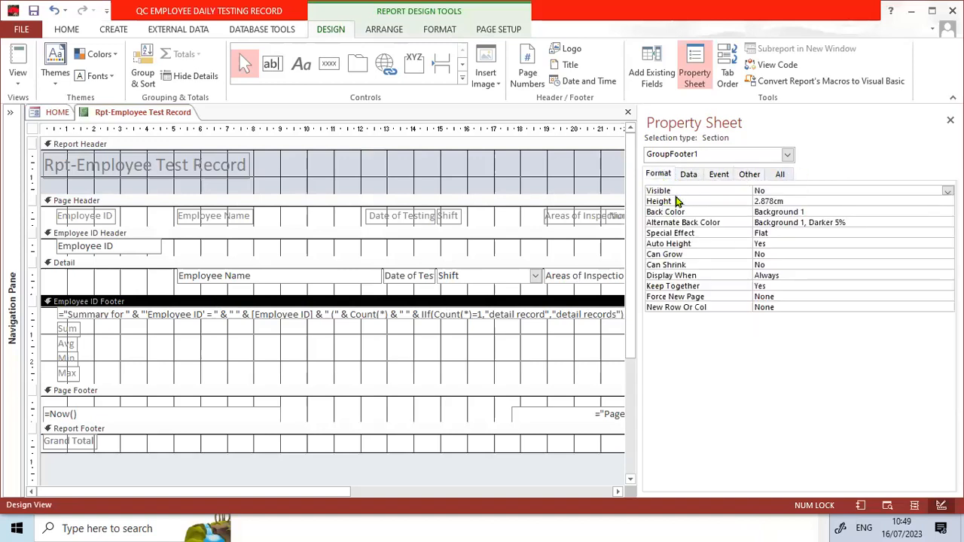
# - Toggle the Employee ID Footer's Visible property to Yes and back to No
pyautogui.click(947, 191)
pyautogui.click(937, 200)
pyautogui.click(947, 190)
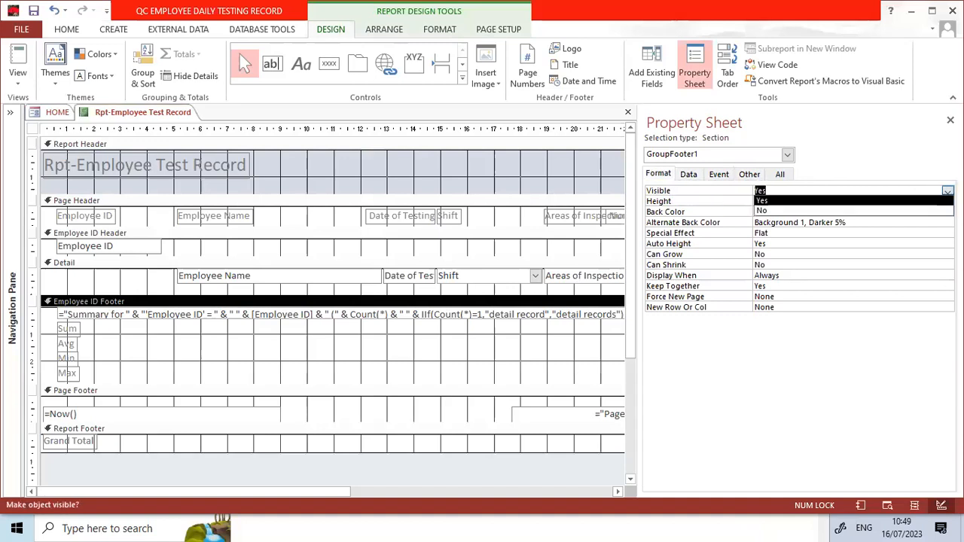
pyautogui.doubleClick(911, 202)
pyautogui.click(941, 190)
pyautogui.click(948, 191)
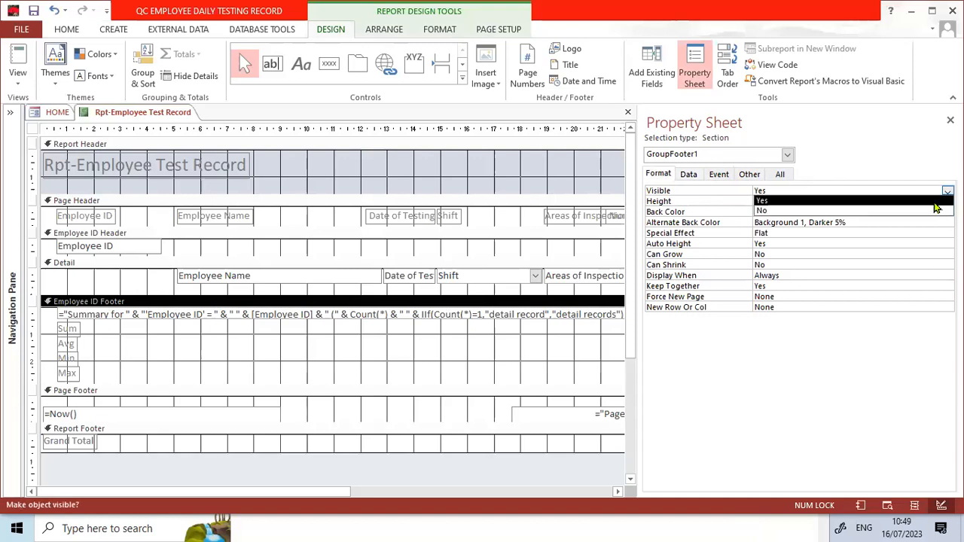
pyautogui.click(782, 210)
# - Close the property sheet, examine the report in Report View and Print Preview, and return to Design view
pyautogui.click(552, 182)
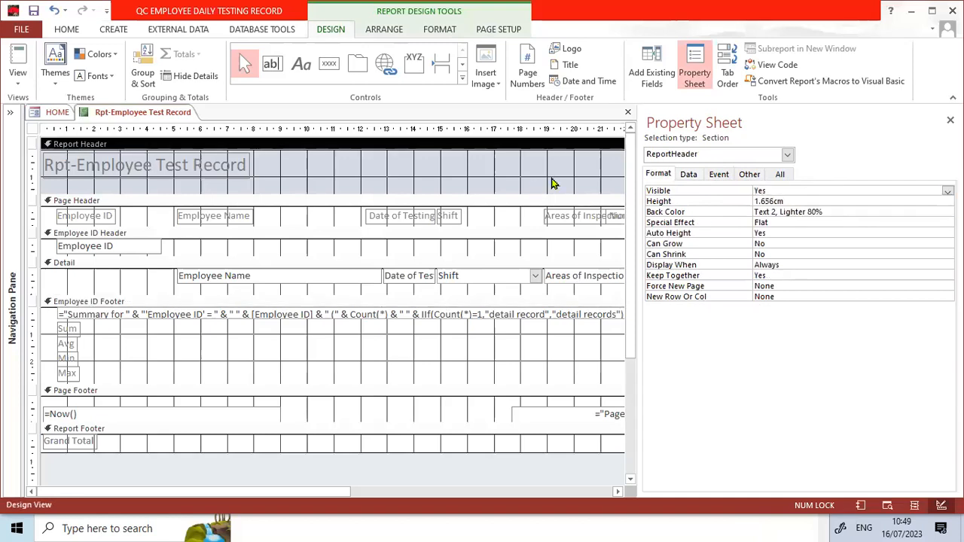
pyautogui.click(950, 119)
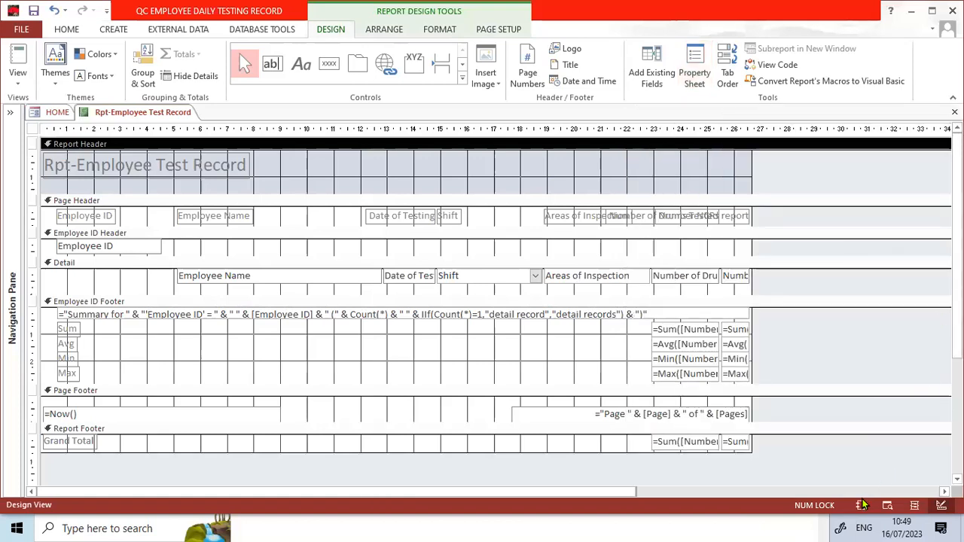
pyautogui.click(18, 77)
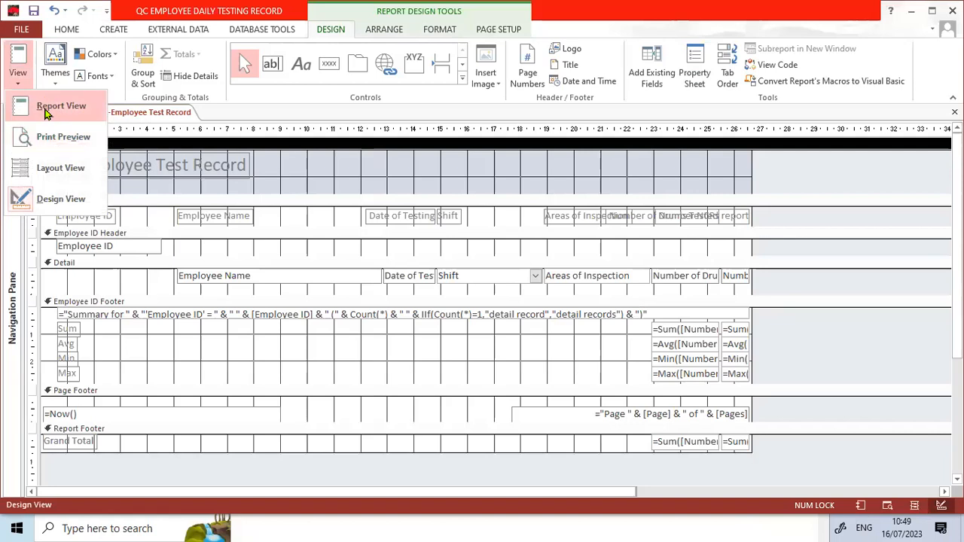
pyautogui.click(45, 108)
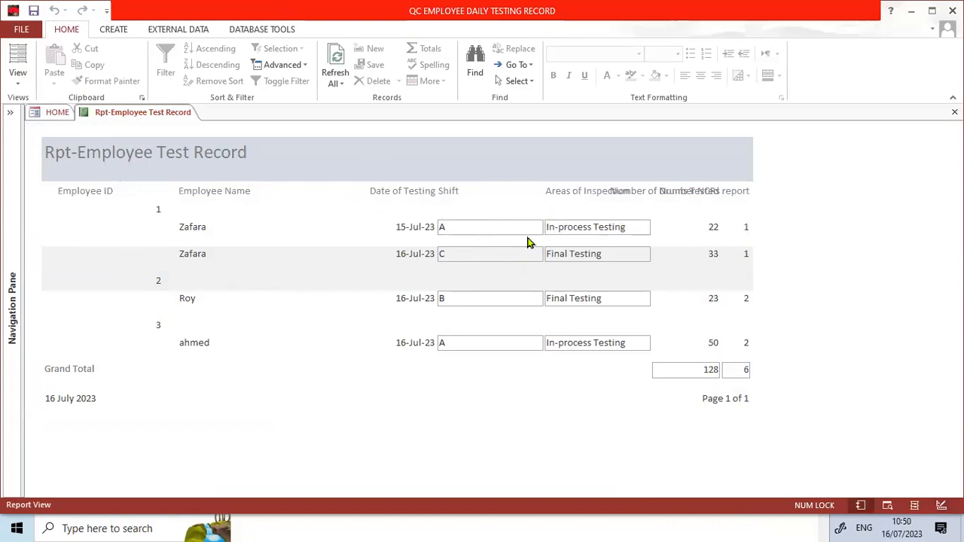
pyautogui.click(939, 506)
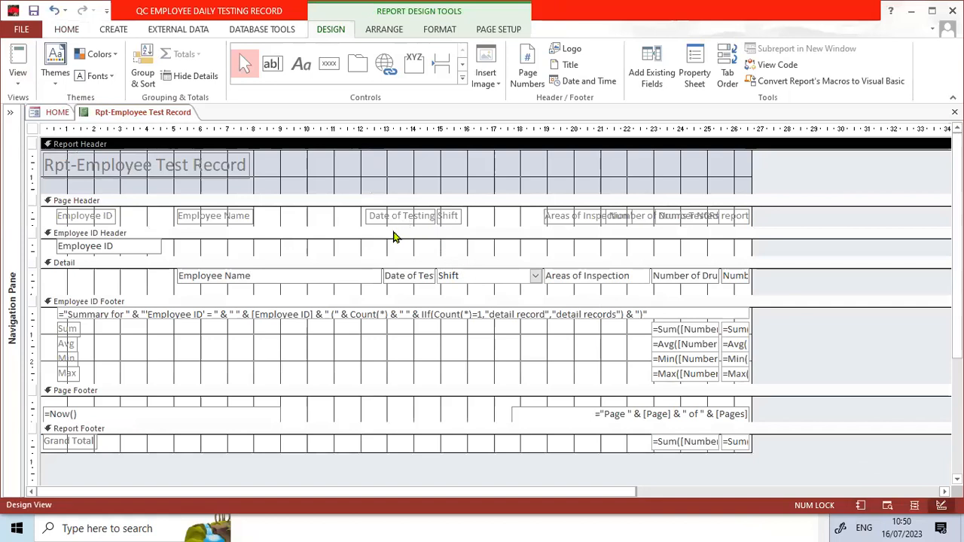
pyautogui.click(121, 270)
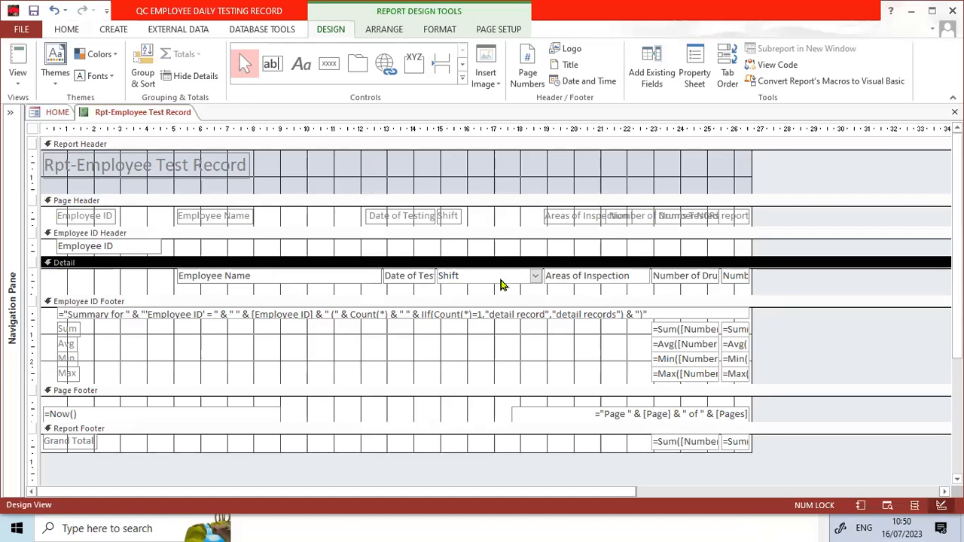
pyautogui.click(886, 505)
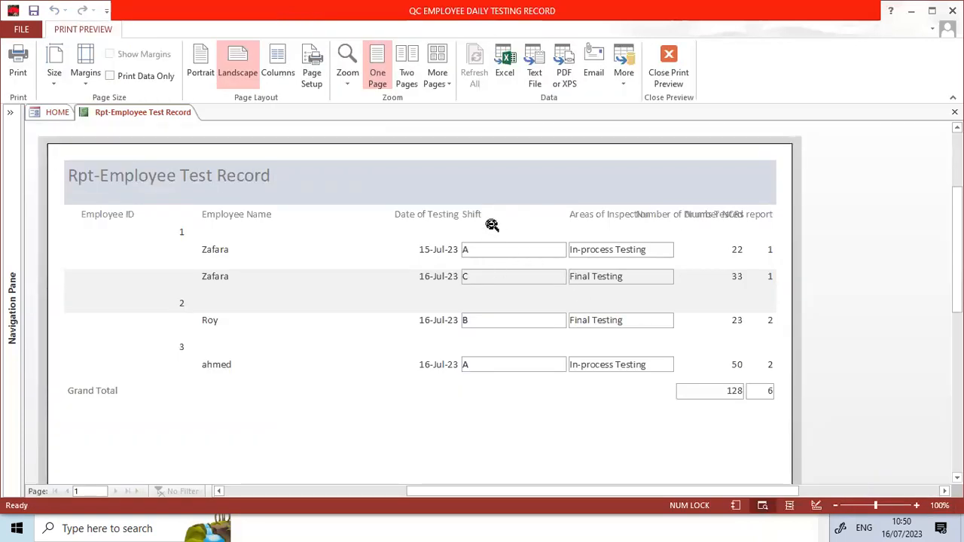
pyautogui.click(816, 506)
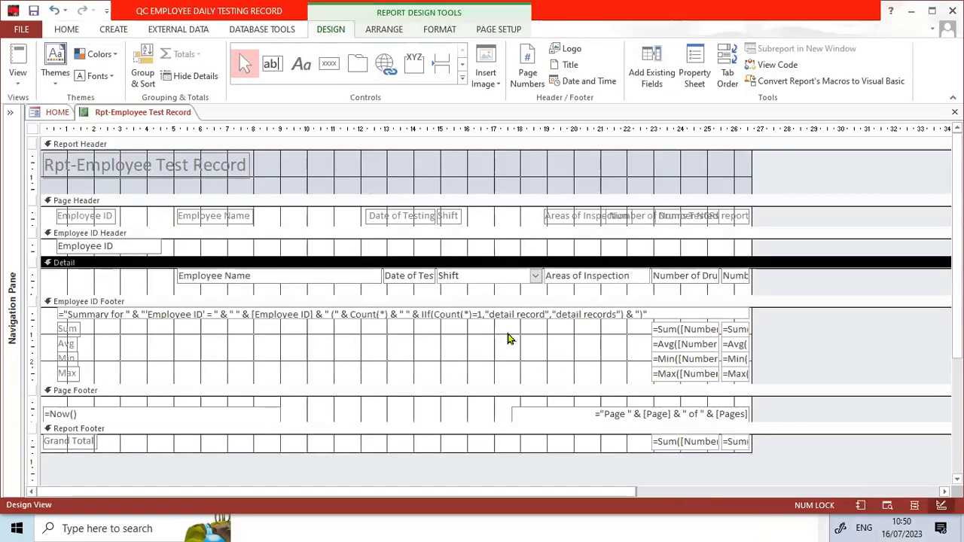
# - Set the Border Style of the Shift and Areas of Inspection fields in the Detail section to Transparent
pyautogui.doubleClick(458, 282)
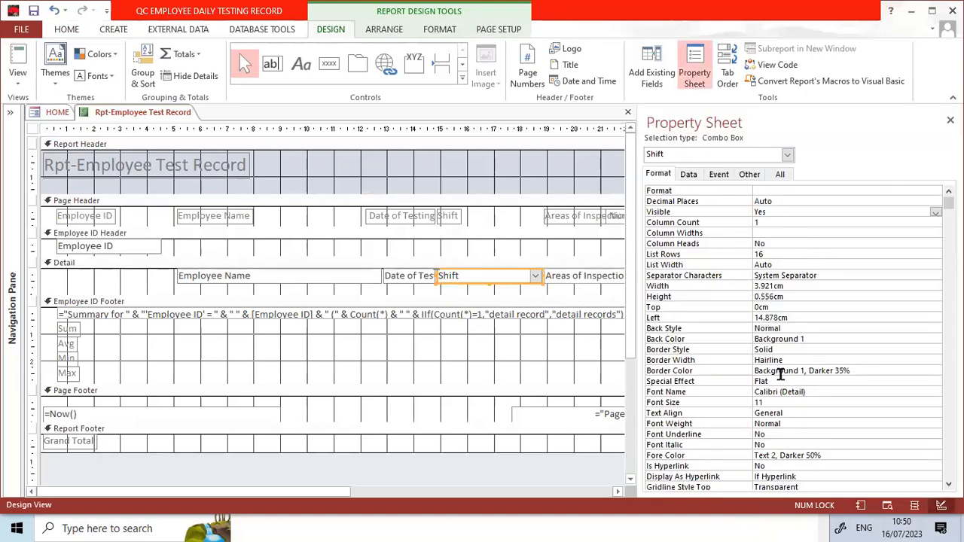
pyautogui.click(778, 351)
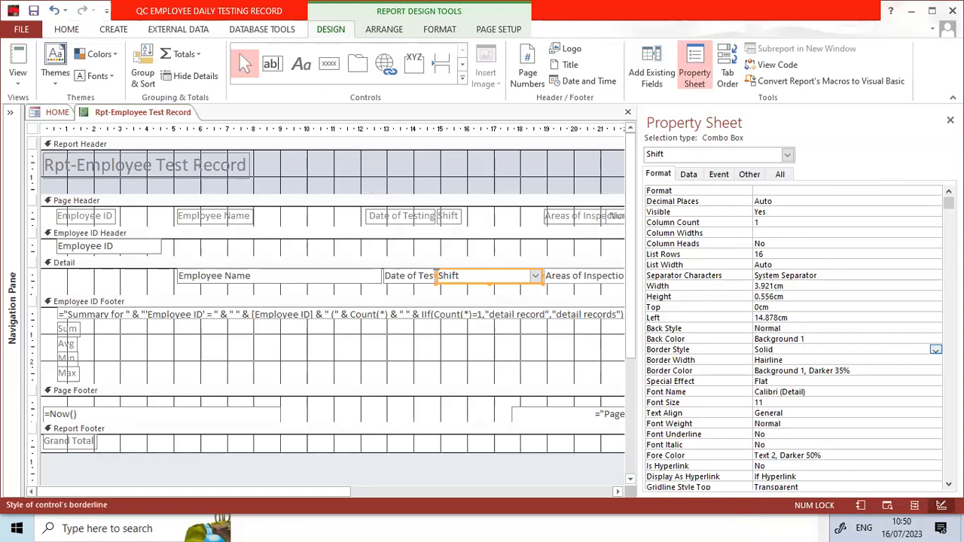
pyautogui.click(936, 351)
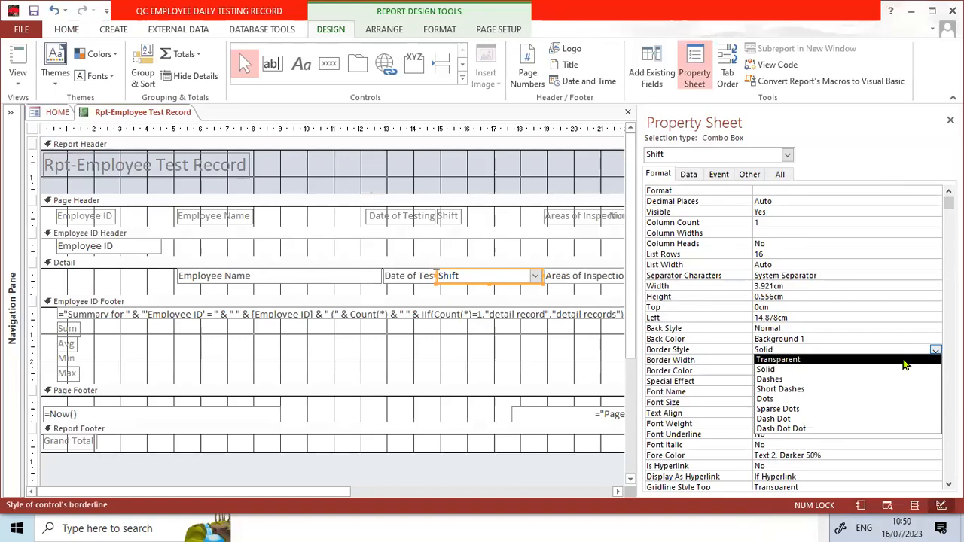
pyautogui.click(904, 361)
pyautogui.click(571, 278)
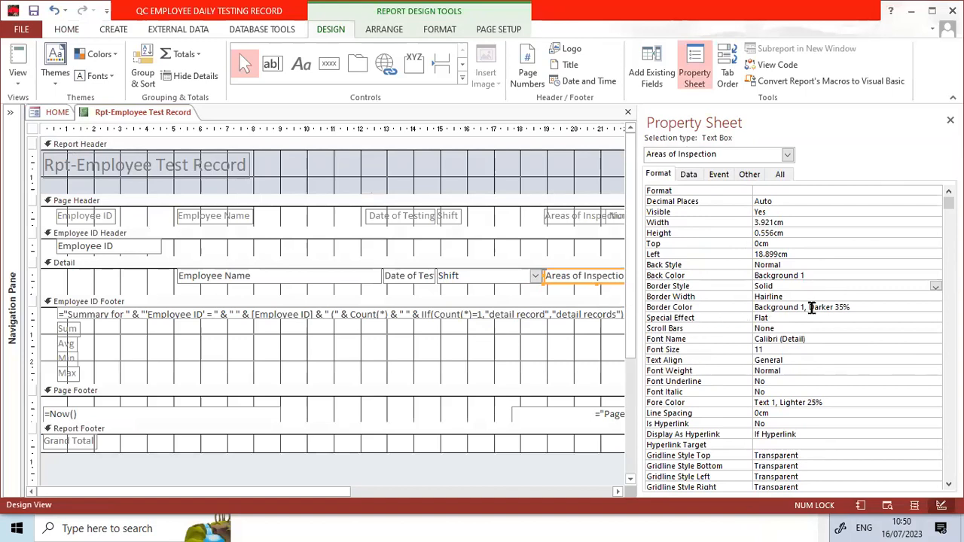
pyautogui.click(935, 288)
pyautogui.click(926, 298)
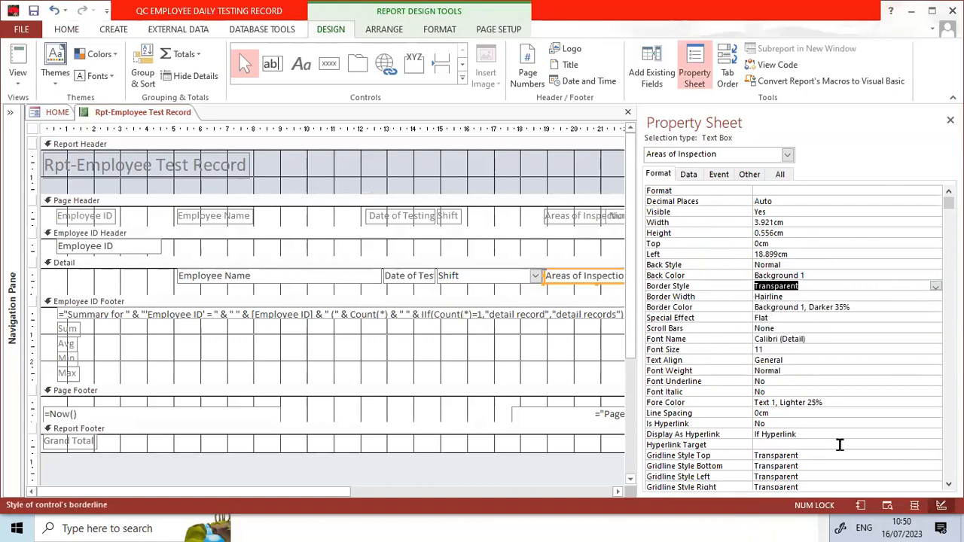
# - Check the Shift and Areas of Inspection columns in Print Preview, return to Design view and close the property sheet
pyautogui.click(887, 505)
pyautogui.click(583, 215)
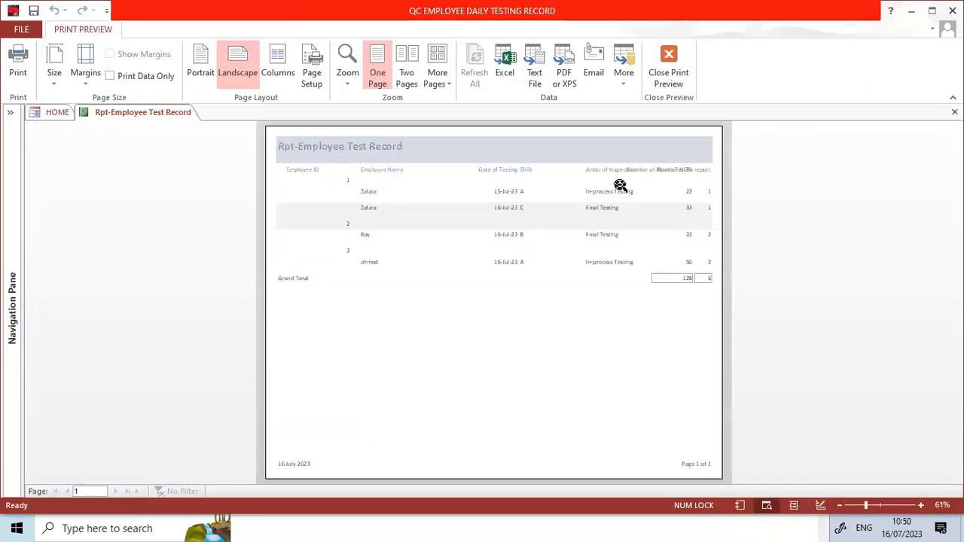
pyautogui.click(549, 181)
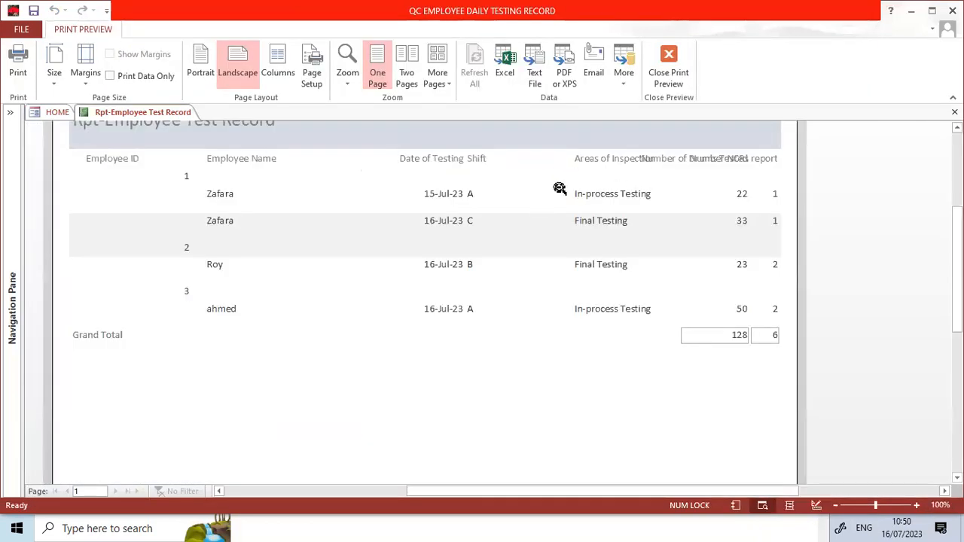
pyautogui.click(611, 208)
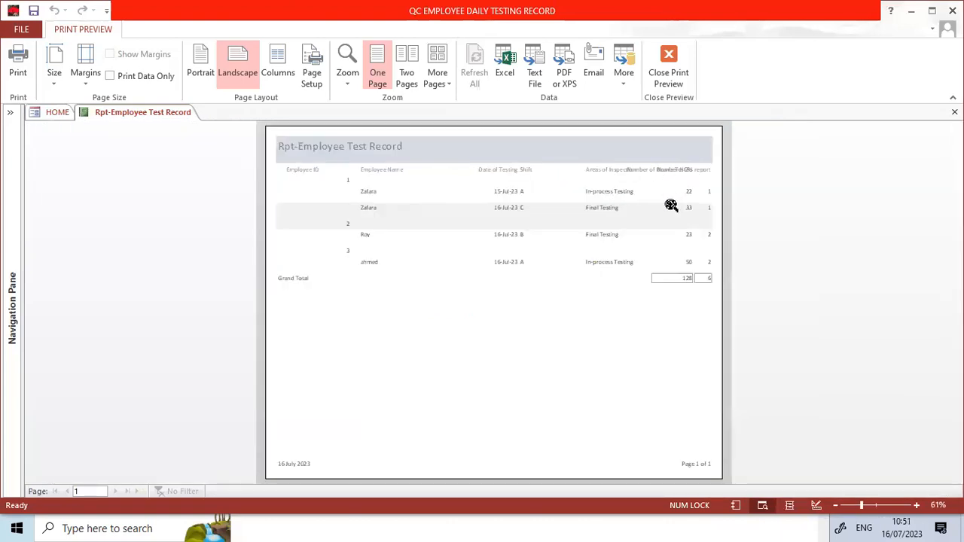
pyautogui.click(682, 77)
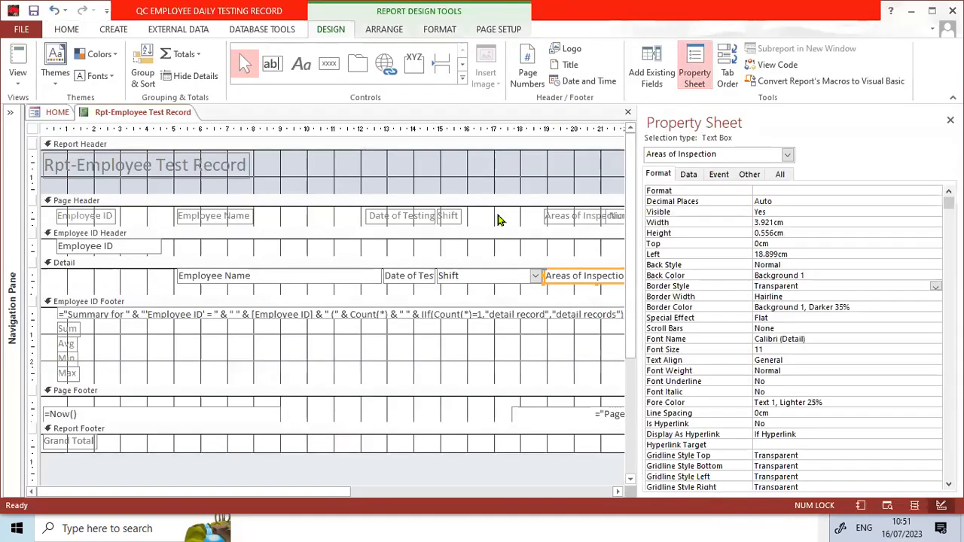
pyautogui.click(950, 120)
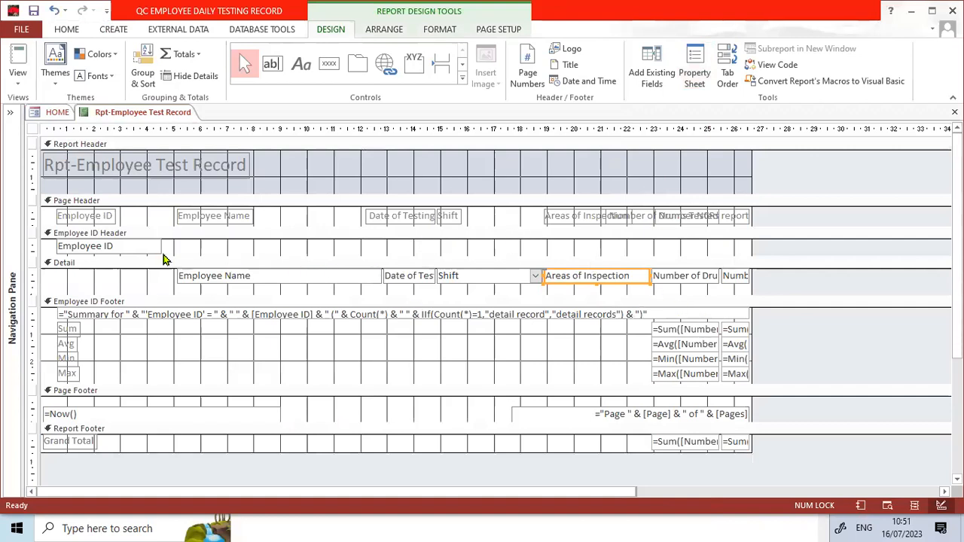
# - Move the title Rpt-Employee Test Record to the middle of the Report Header, and close the report with its changes saved
pyautogui.moveTo(228, 175); pyautogui.dragTo(495, 173)
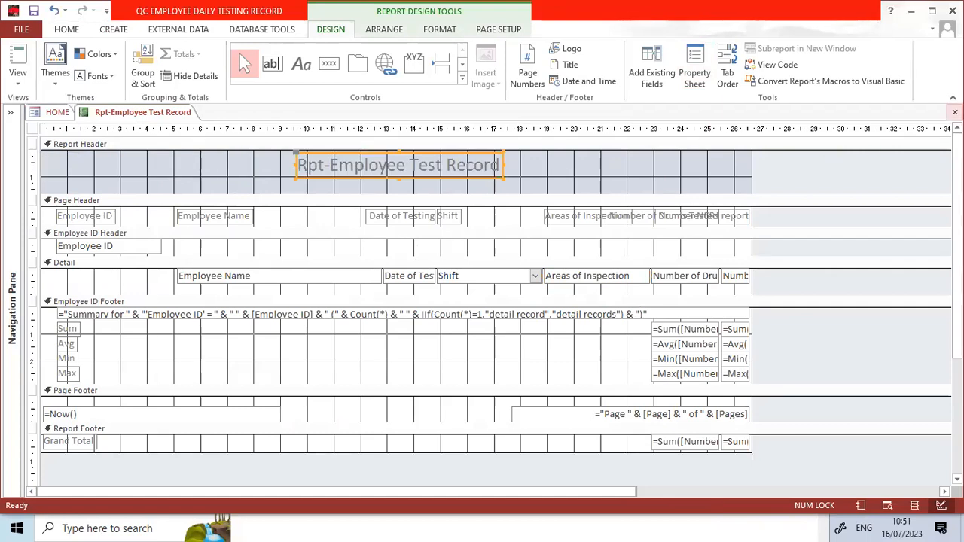
pyautogui.click(955, 112)
pyautogui.click(429, 304)
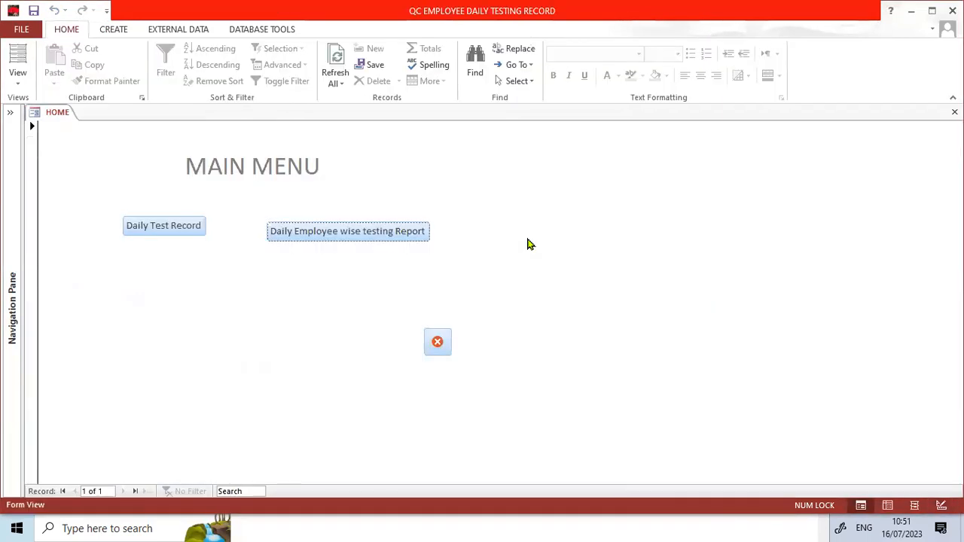